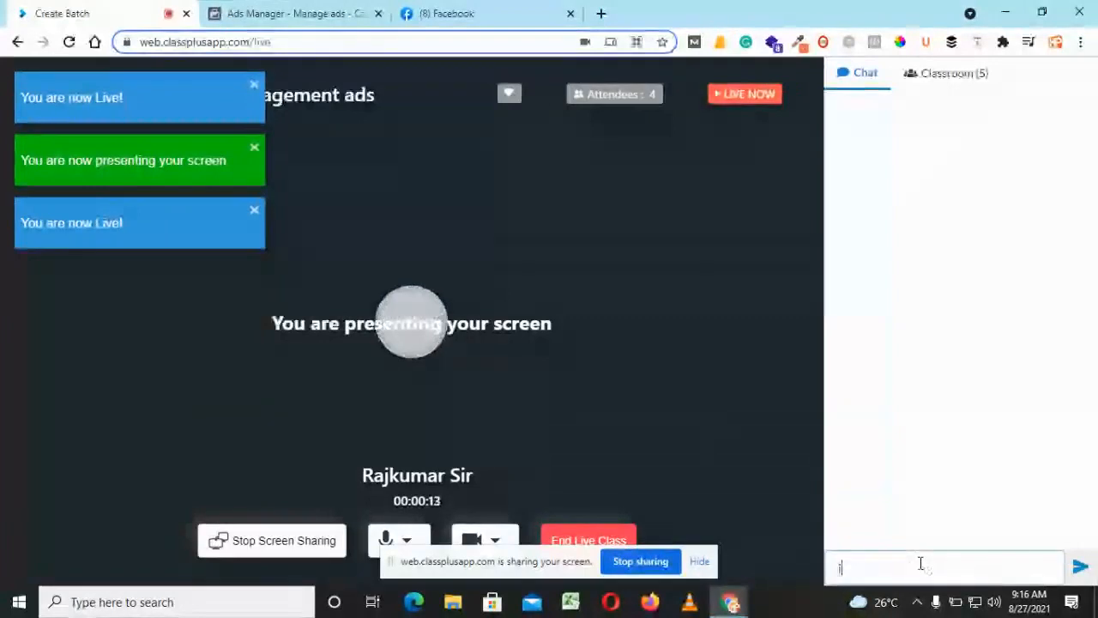
Send the message "is now clear" in the live class chat
text(lear)
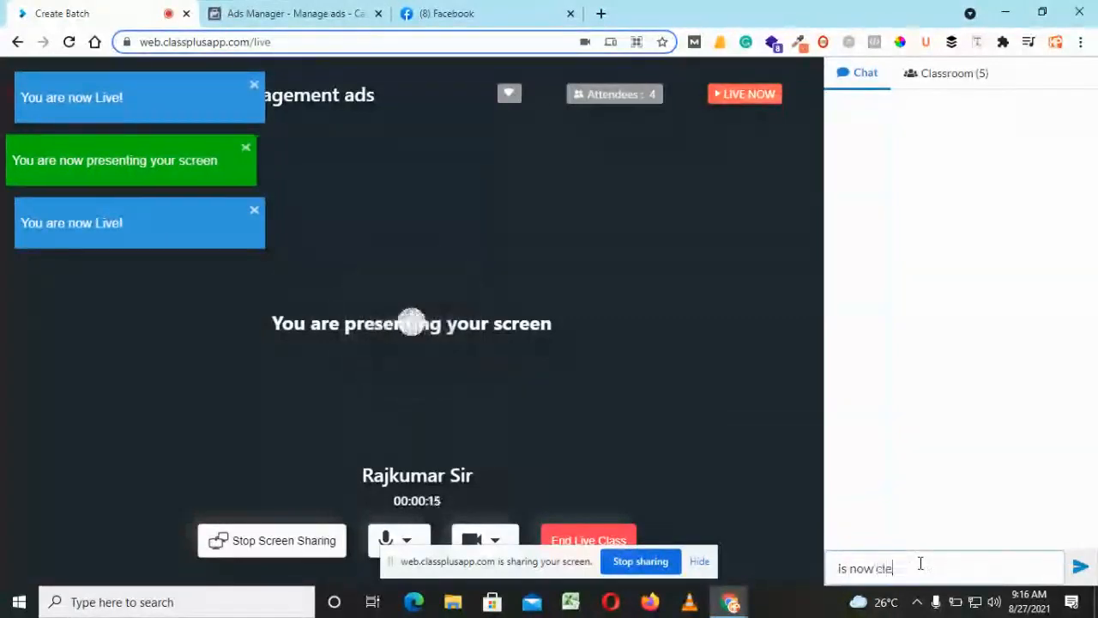
key(Return)
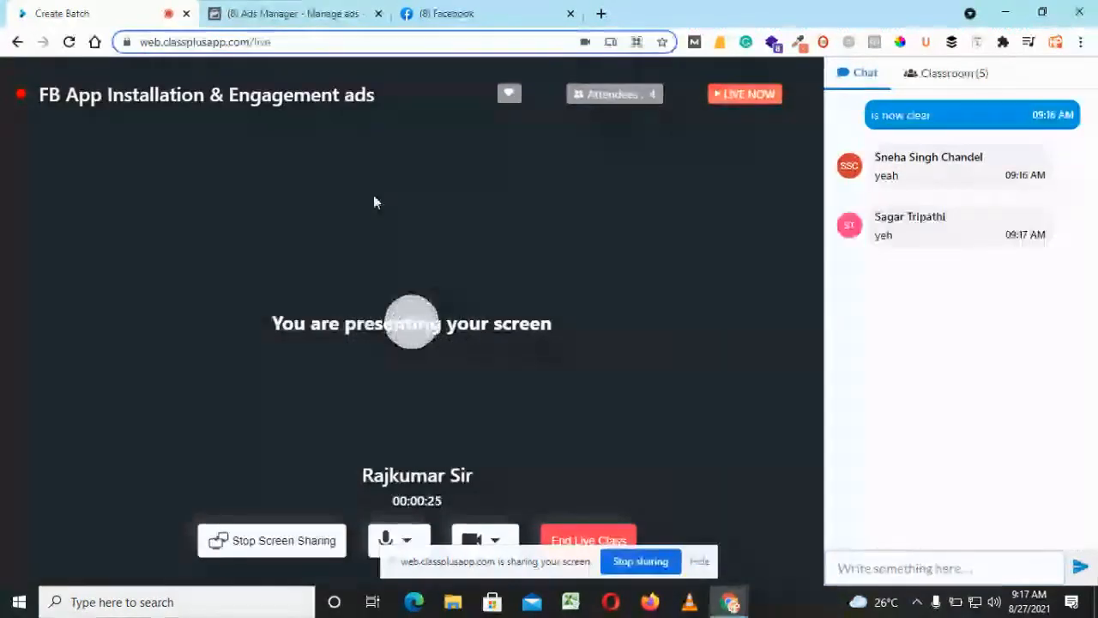
Switch to the Facebook feed, examine the sponsored posts and their call-to-action buttons, and open the Instarem ad's Learn More link
click(525, 9)
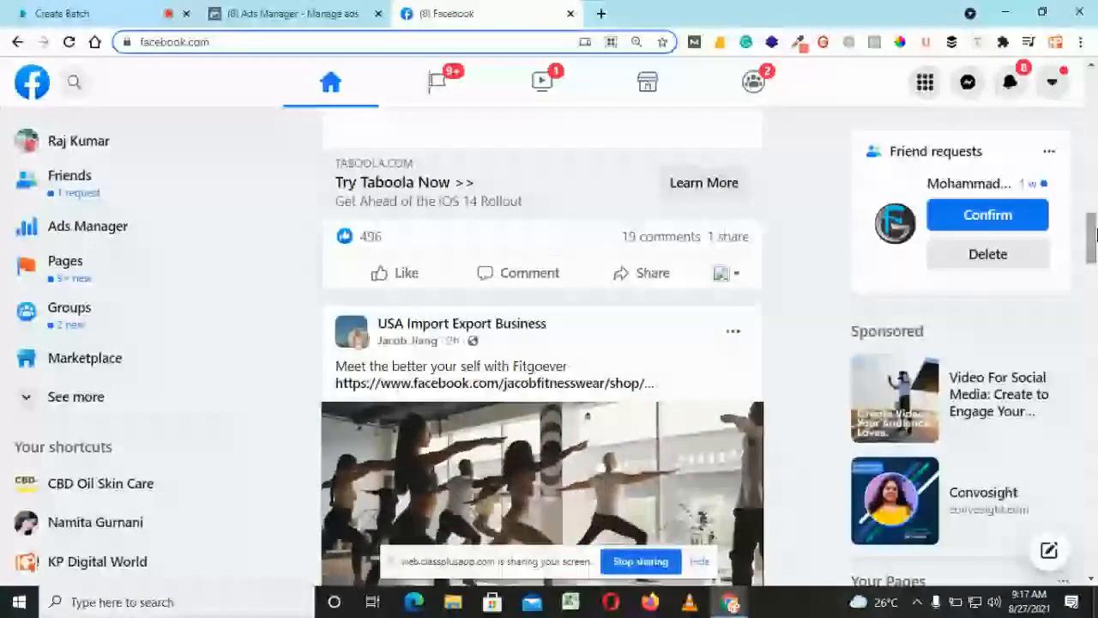
scroll(429, 116, up, 3)
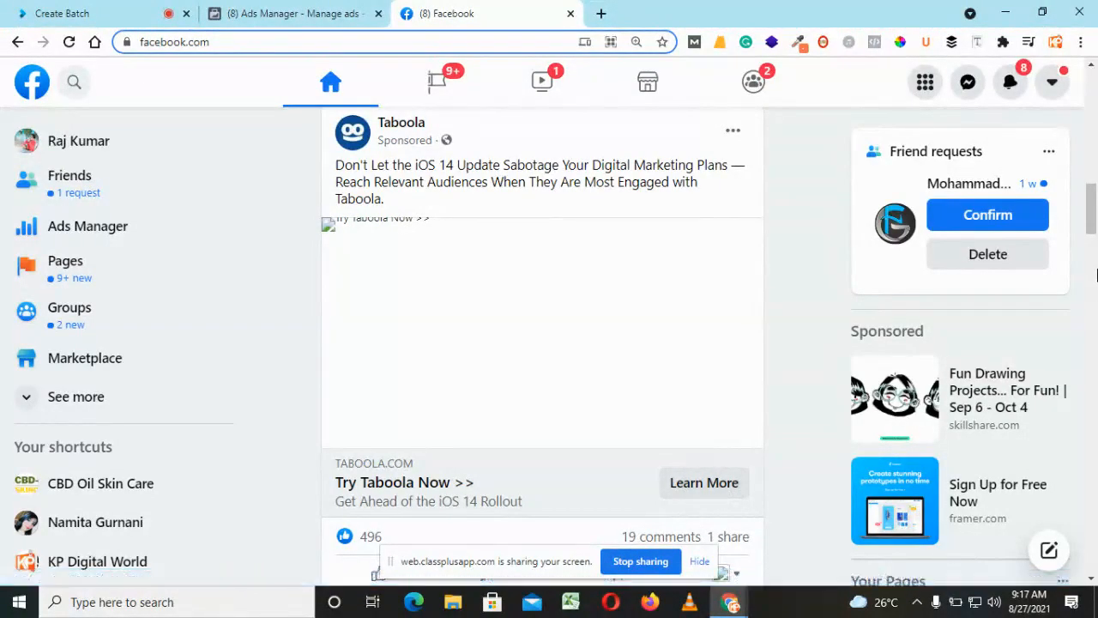
drag(1095, 212, 1095, 466)
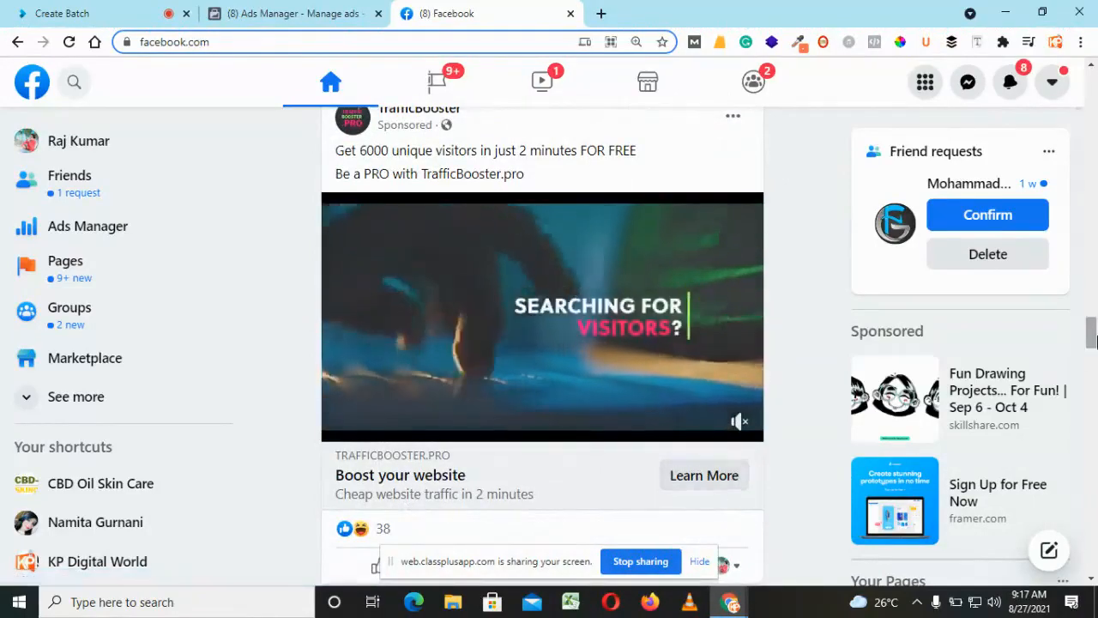
drag(1092, 341, 1097, 562)
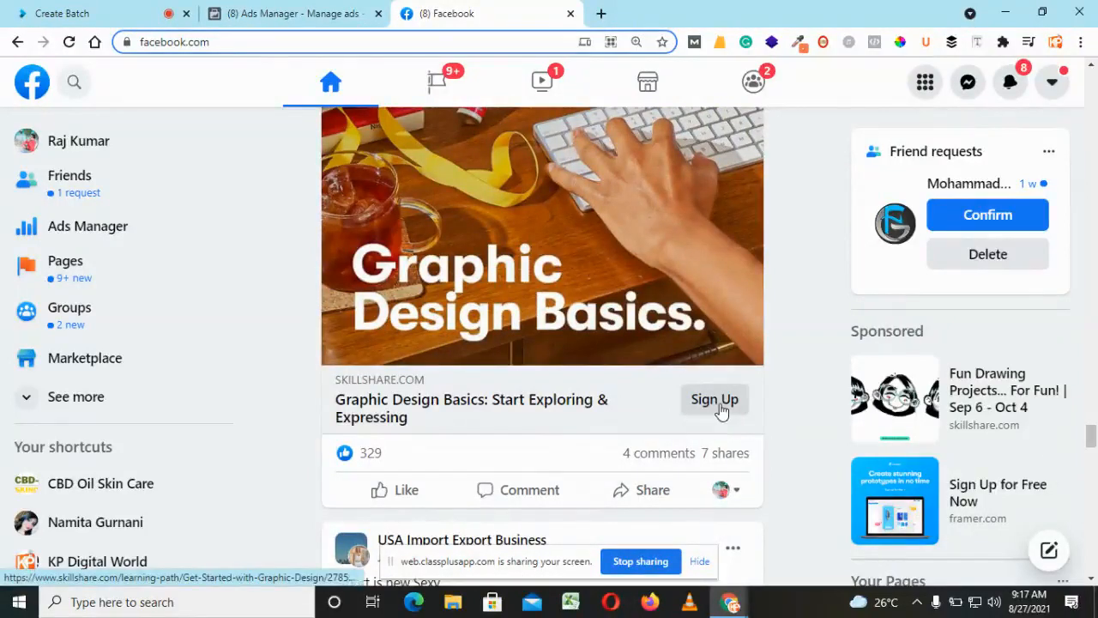
drag(1089, 446, 1091, 574)
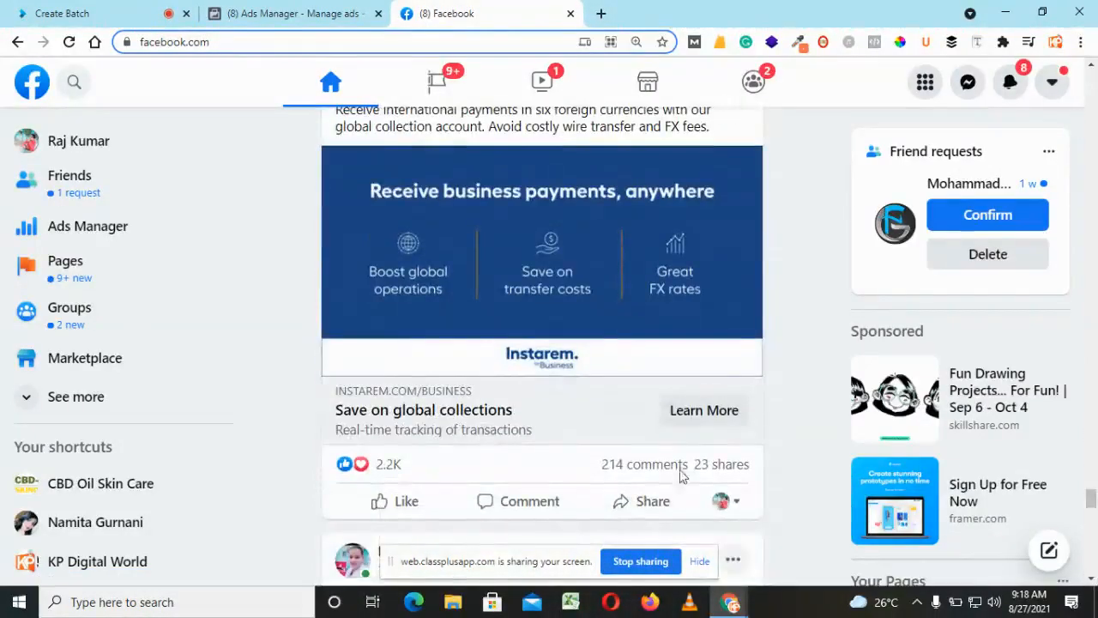
click(685, 411)
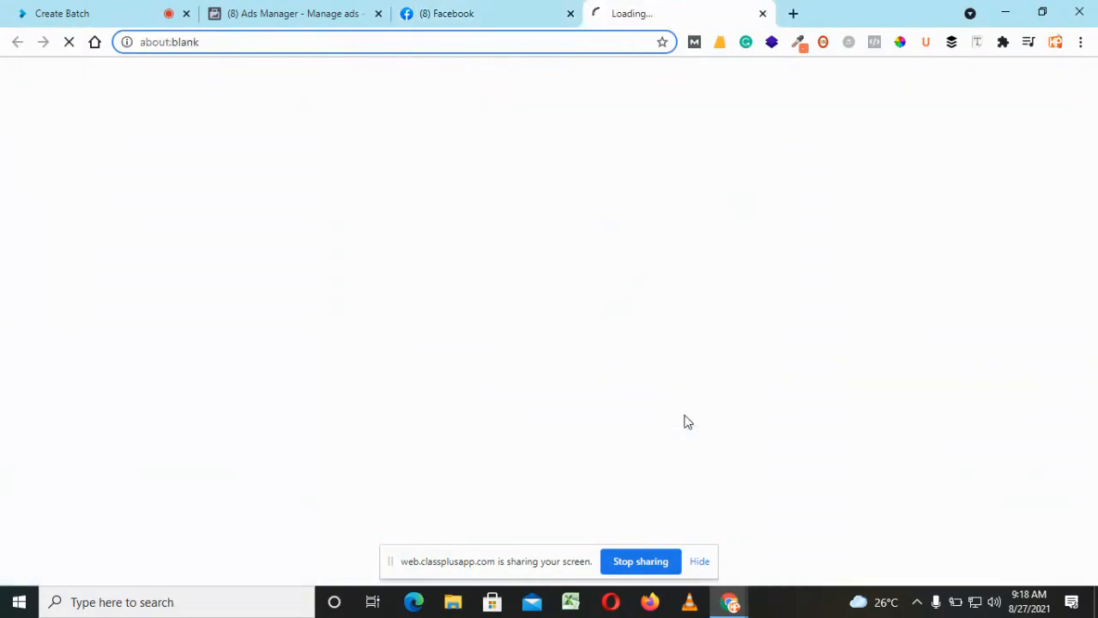
Return to the Facebook feed, examine the Online Graduate Programs ad, and close the Instarem page
click(493, 10)
drag(1091, 437, 1097, 614)
drag(1091, 503, 1091, 518)
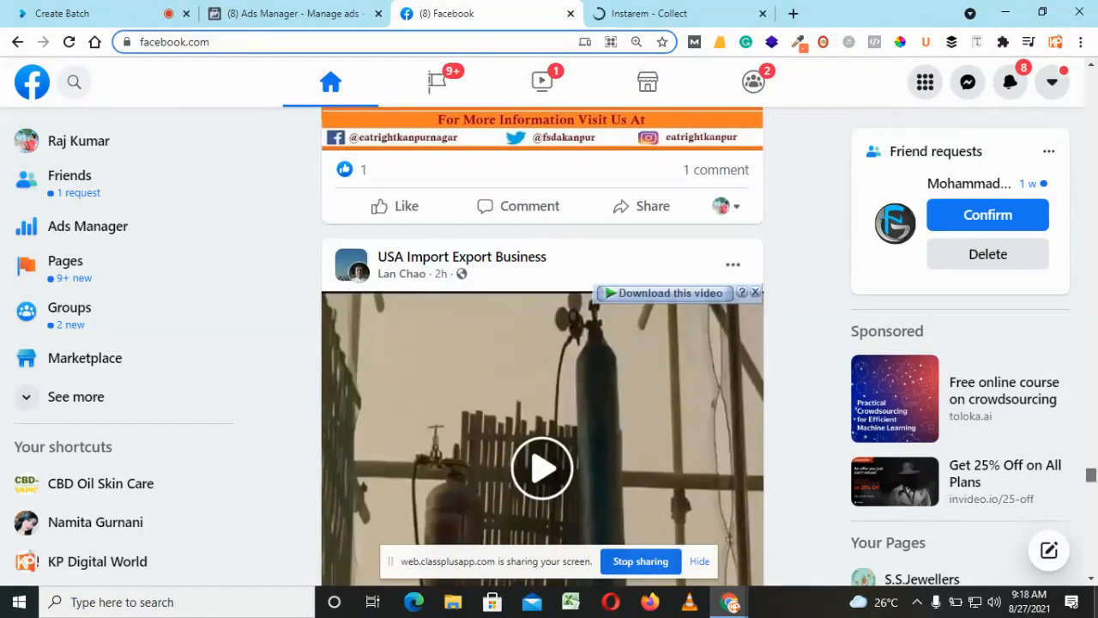
drag(1091, 477, 1091, 503)
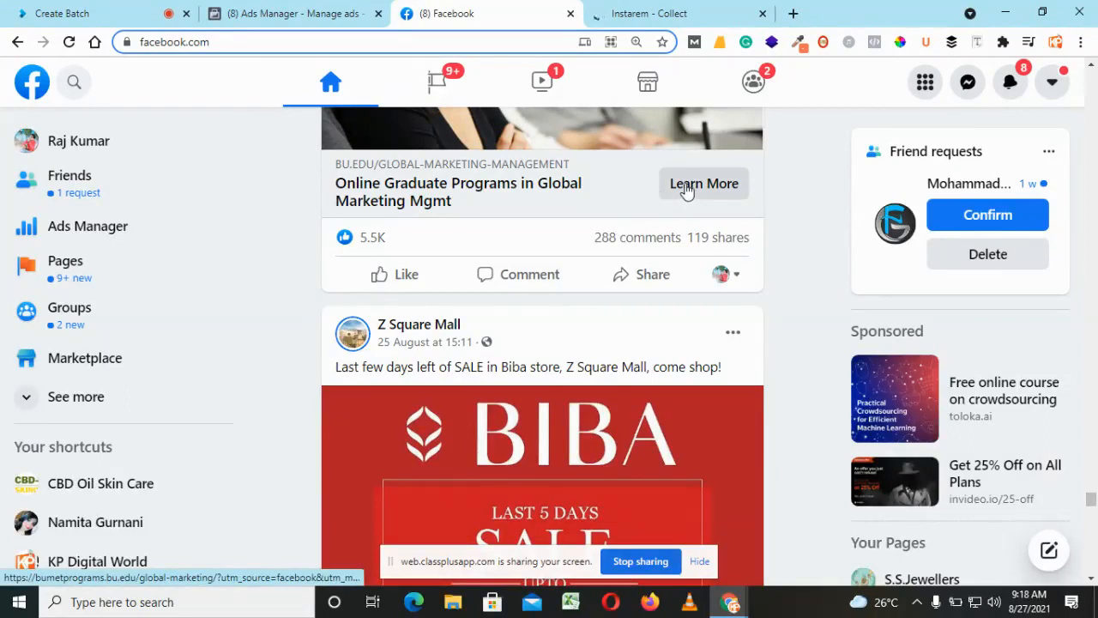
click(761, 15)
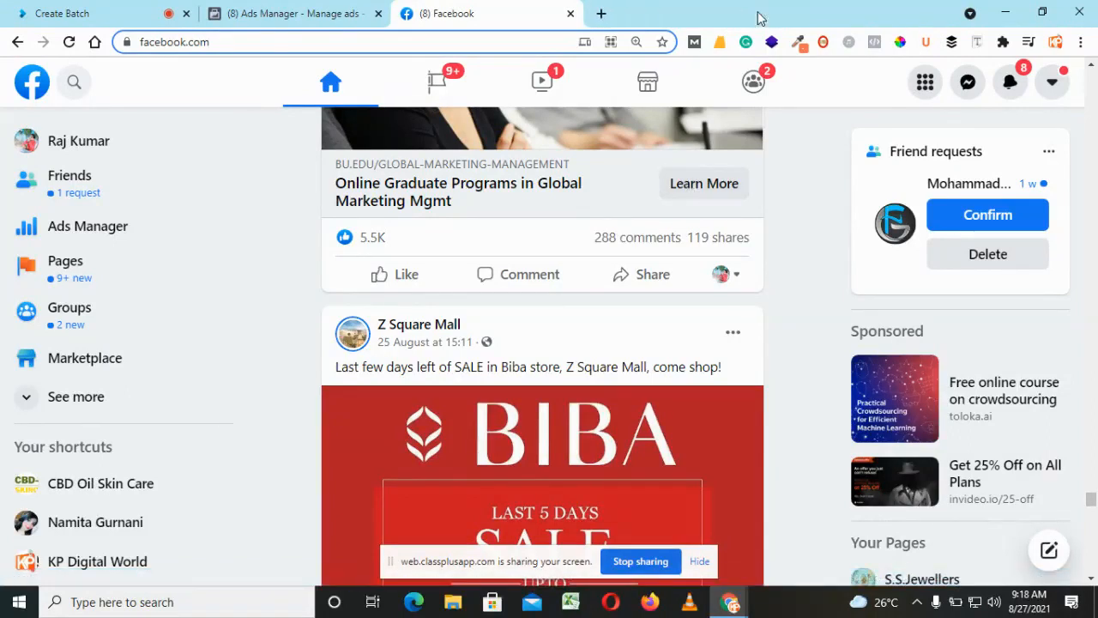
Switch to Ads Manager and view the campaign objectives offered for a new campaign
click(273, 10)
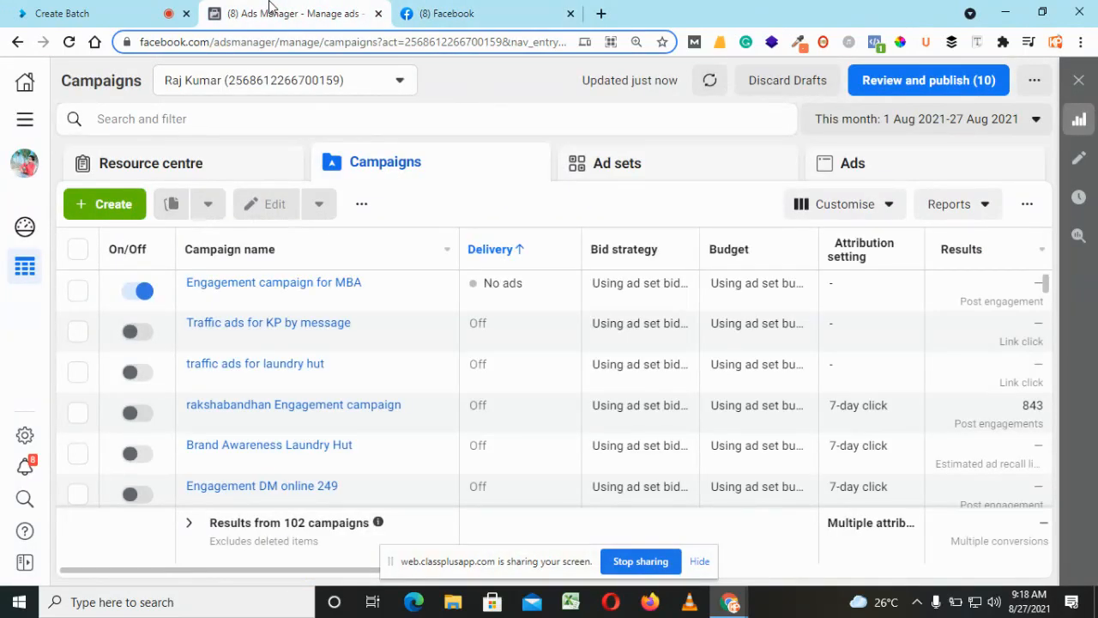
click(110, 206)
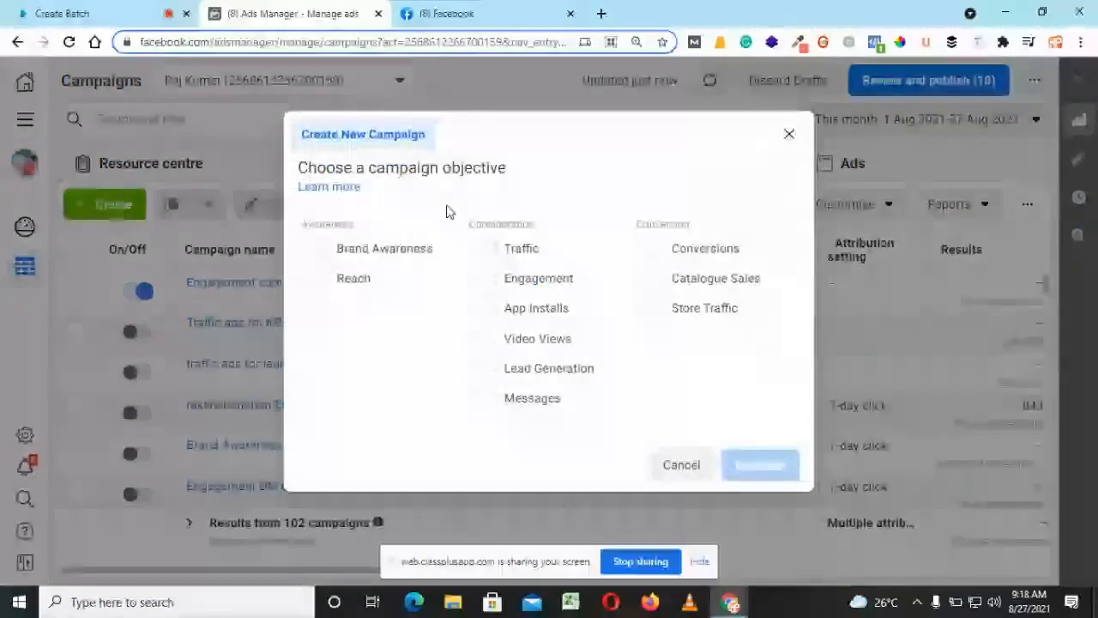
click(237, 169)
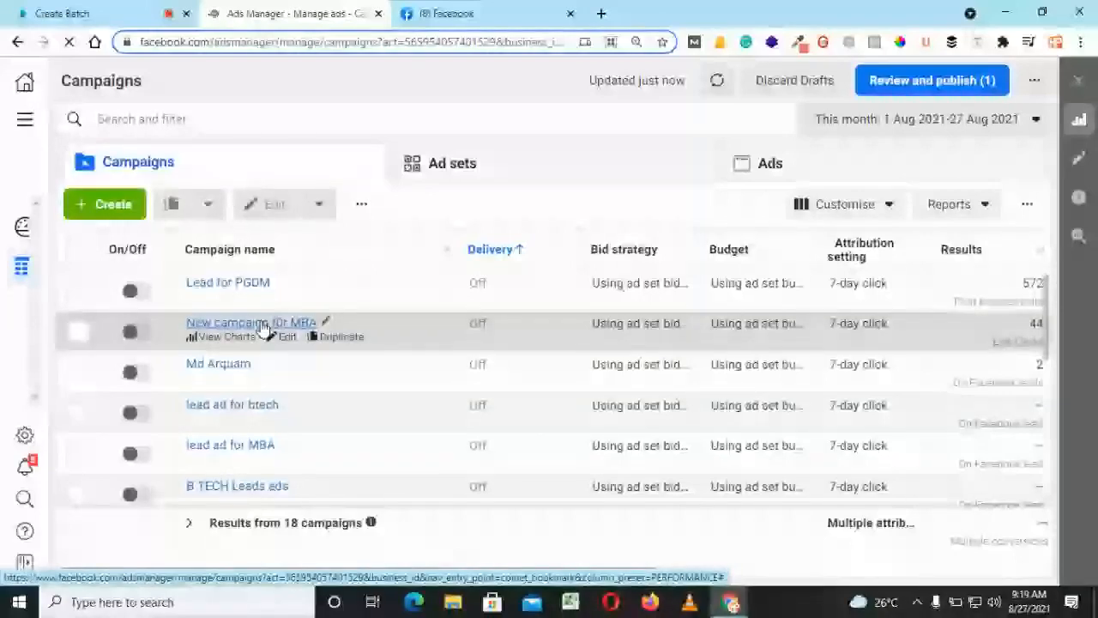
Set the campaign report's date range to Yesterday and examine the reach, cost per result and amount spent
click(1036, 119)
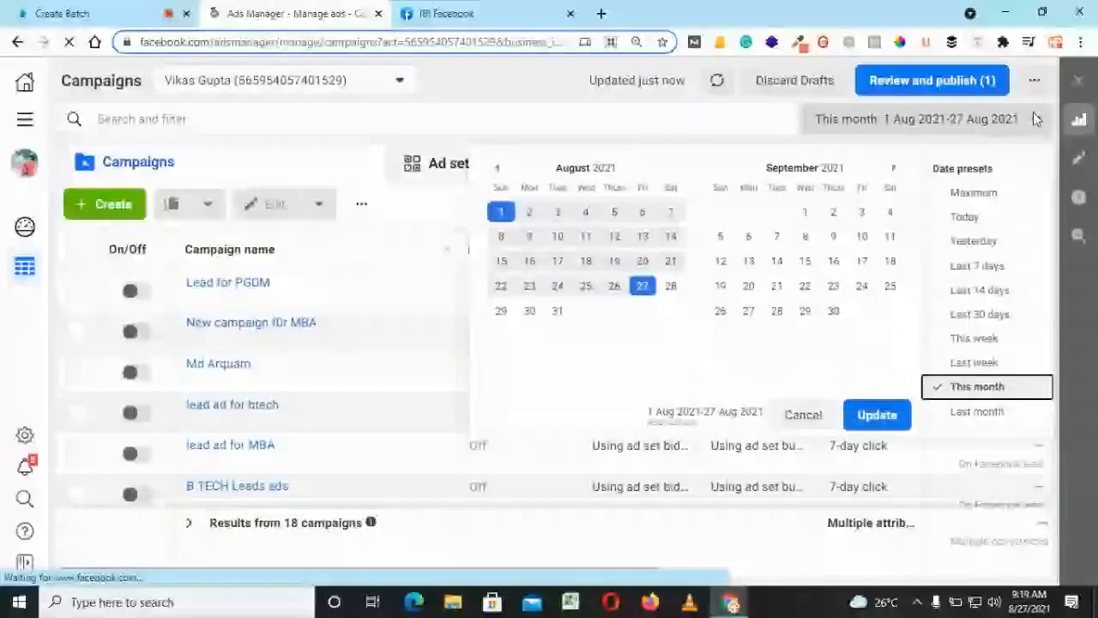
click(975, 242)
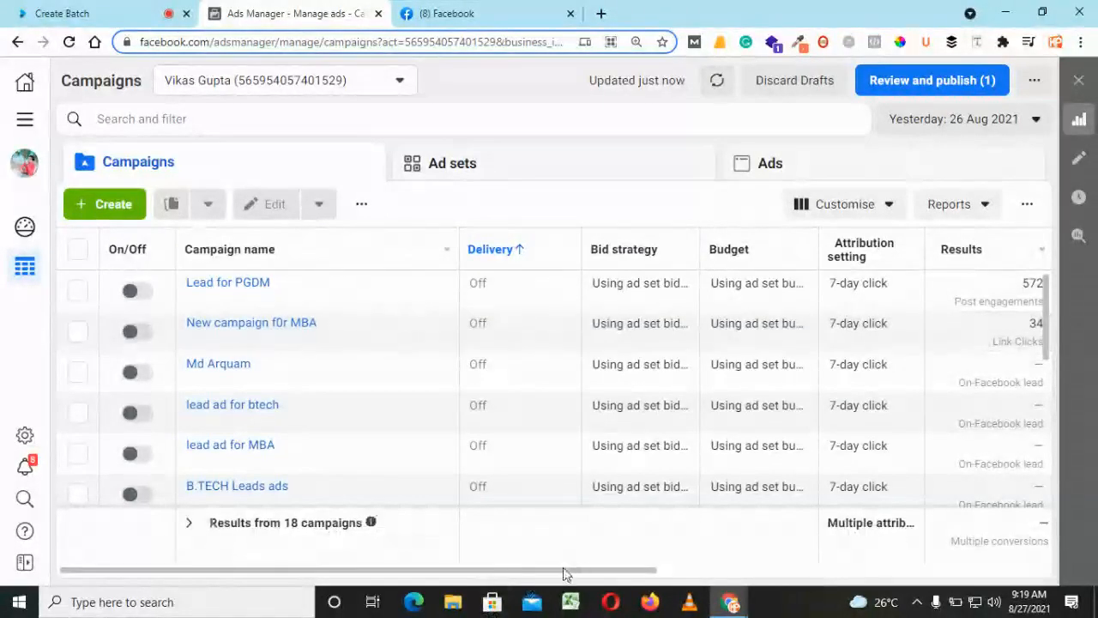
drag(567, 573, 879, 575)
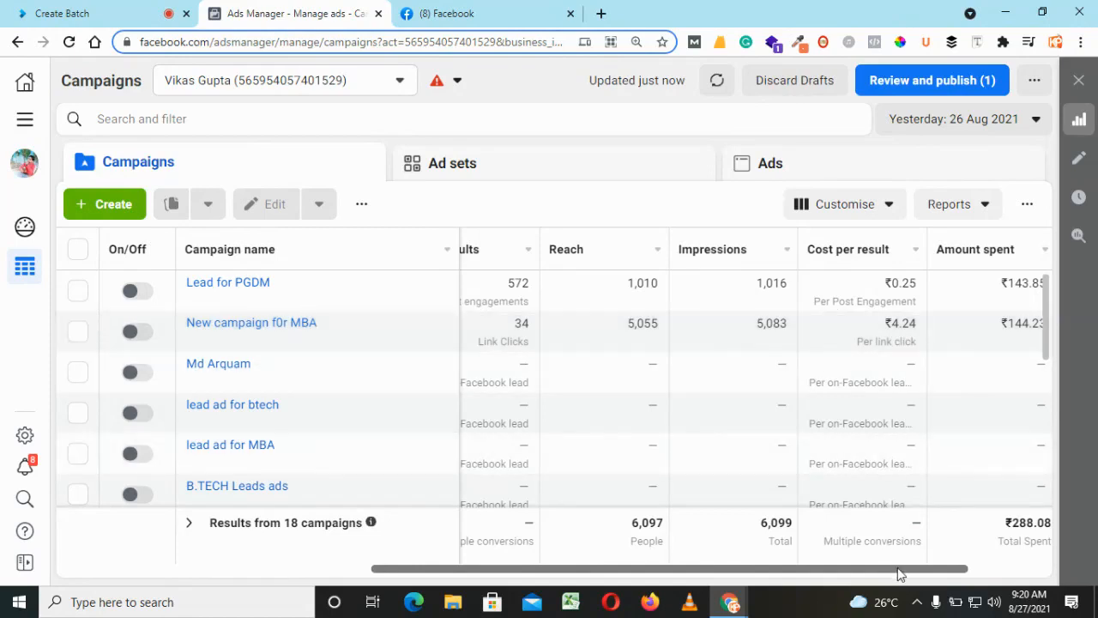
drag(899, 570, 933, 570)
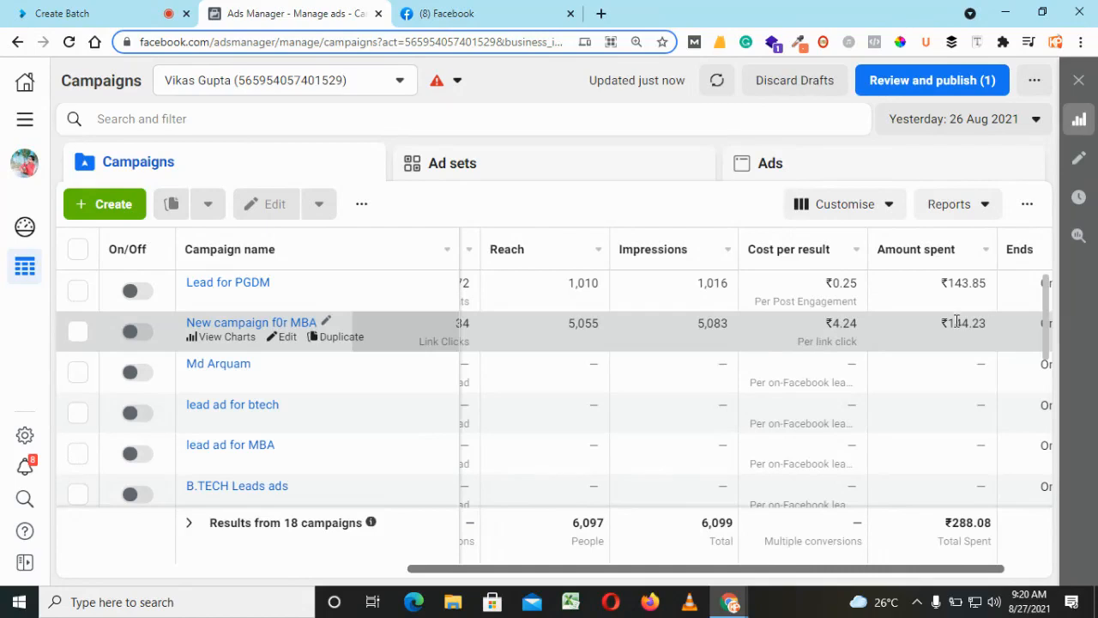
Set the report's date range to Today and examine the MBA campaign's results, cost per result and amount spent
click(972, 123)
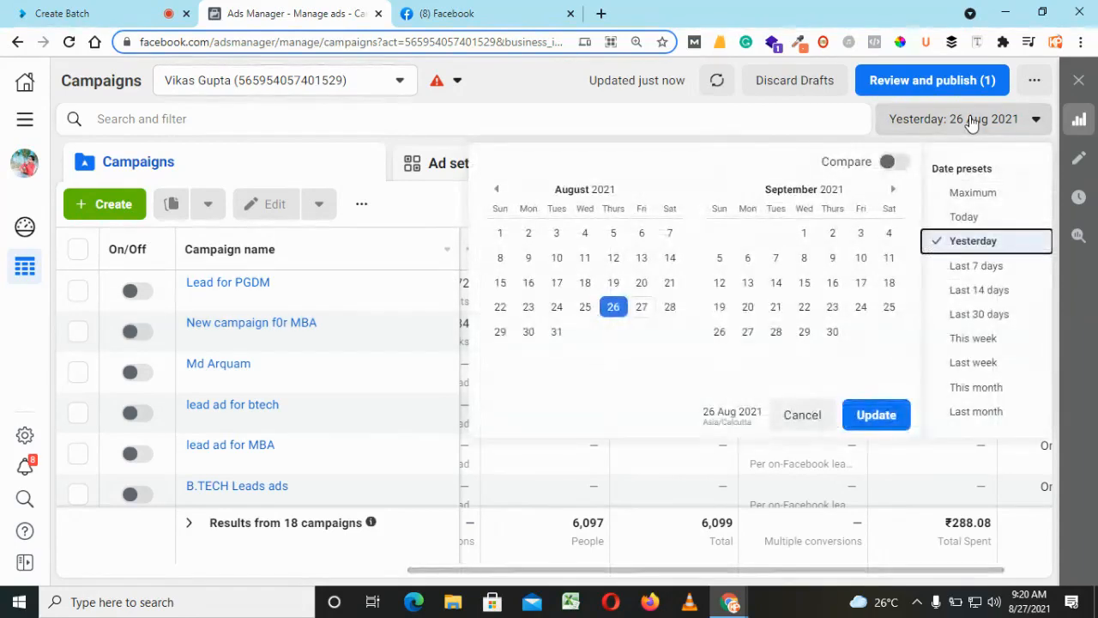
click(958, 220)
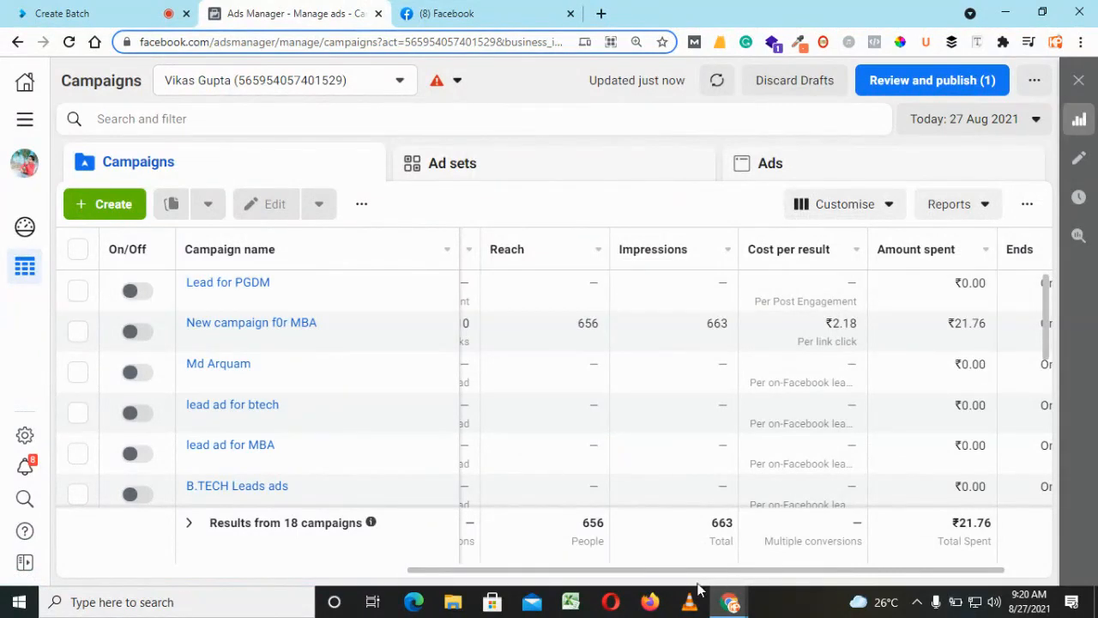
drag(689, 571, 661, 575)
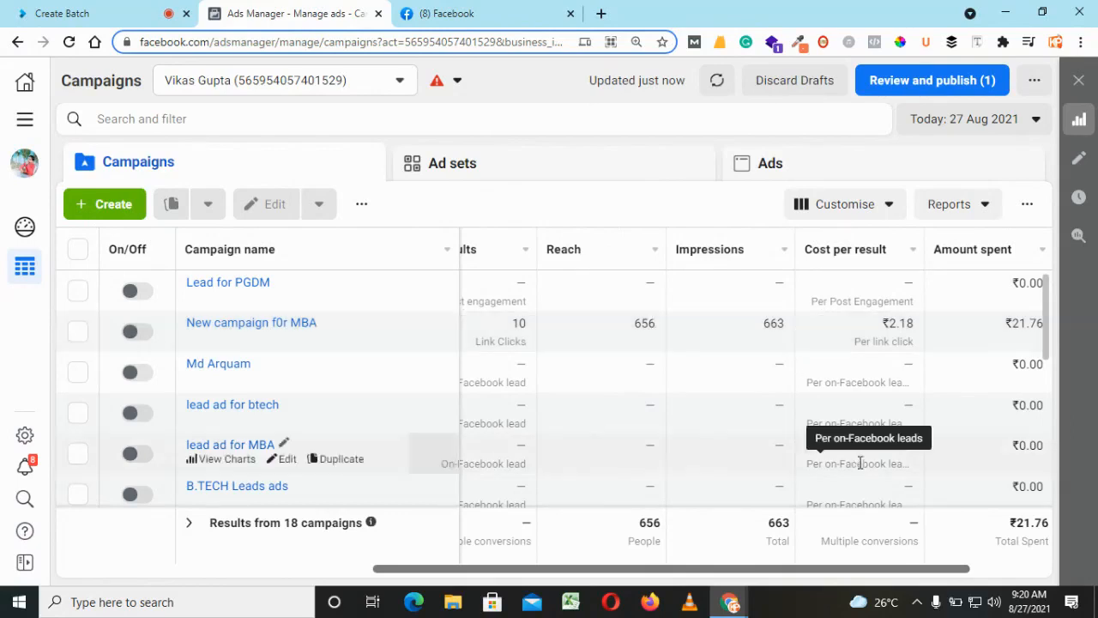
drag(889, 570, 927, 571)
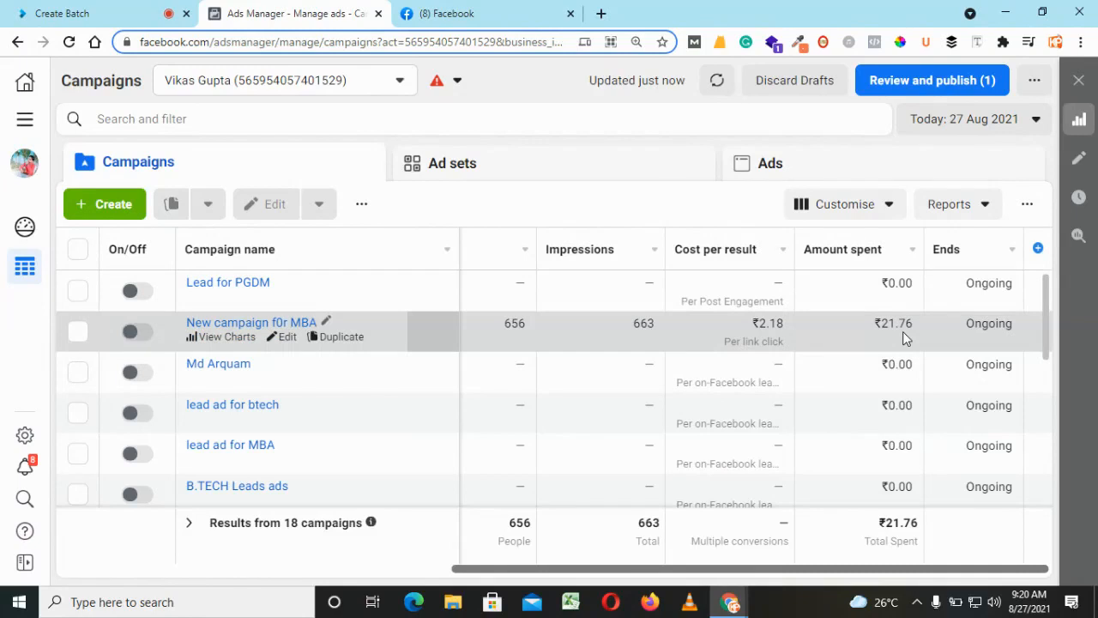
Set the date range to Maximum and review the campaigns' lifetime results, reach and spend
click(950, 116)
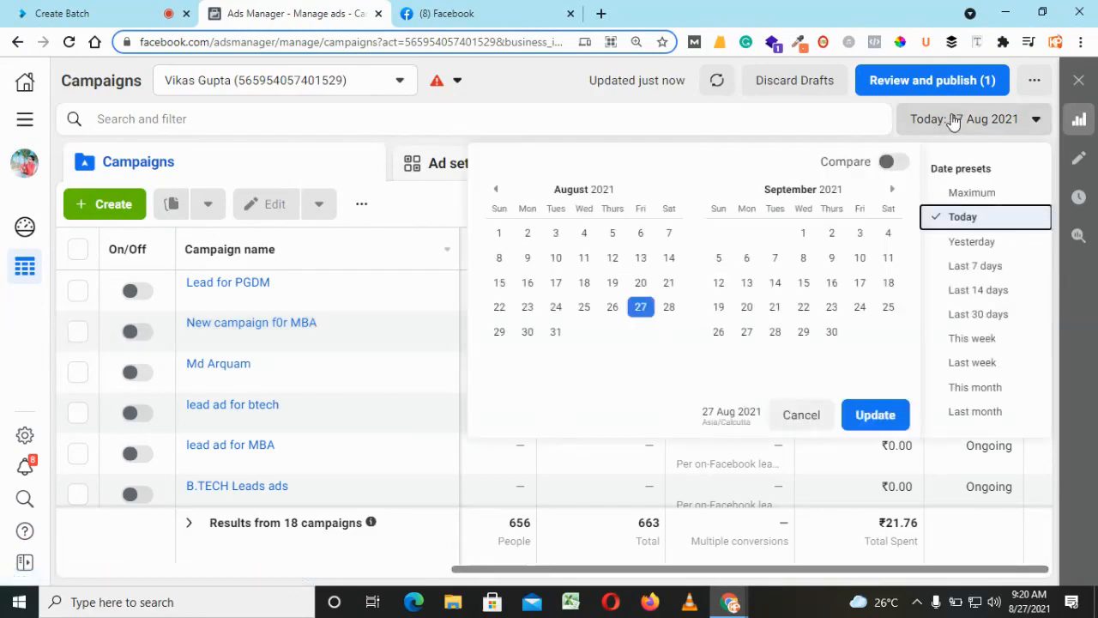
click(986, 194)
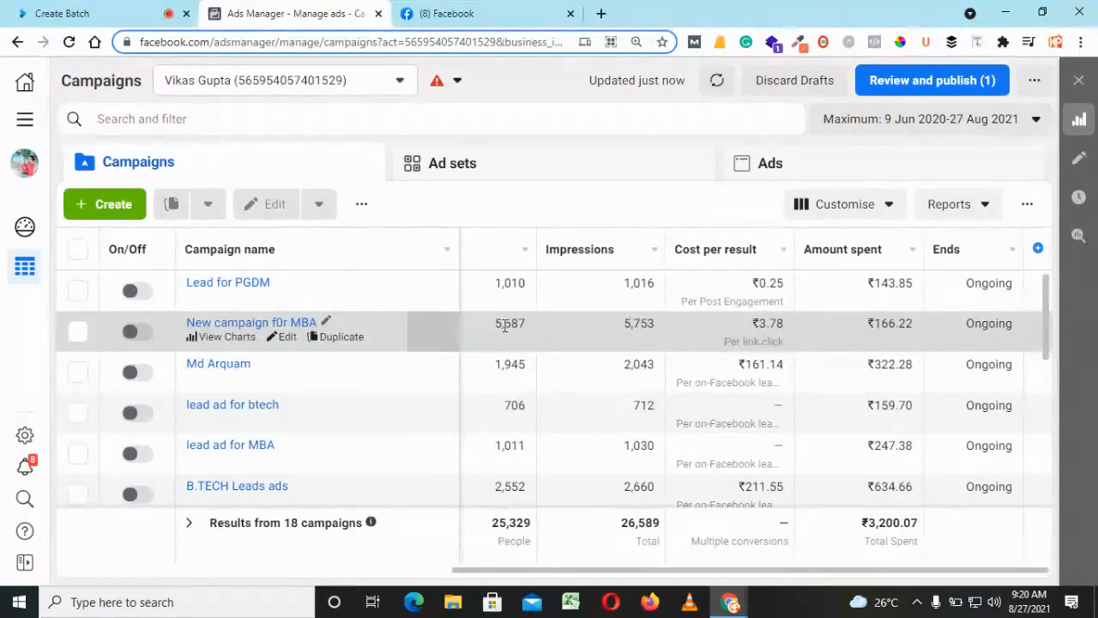
drag(522, 575, 380, 578)
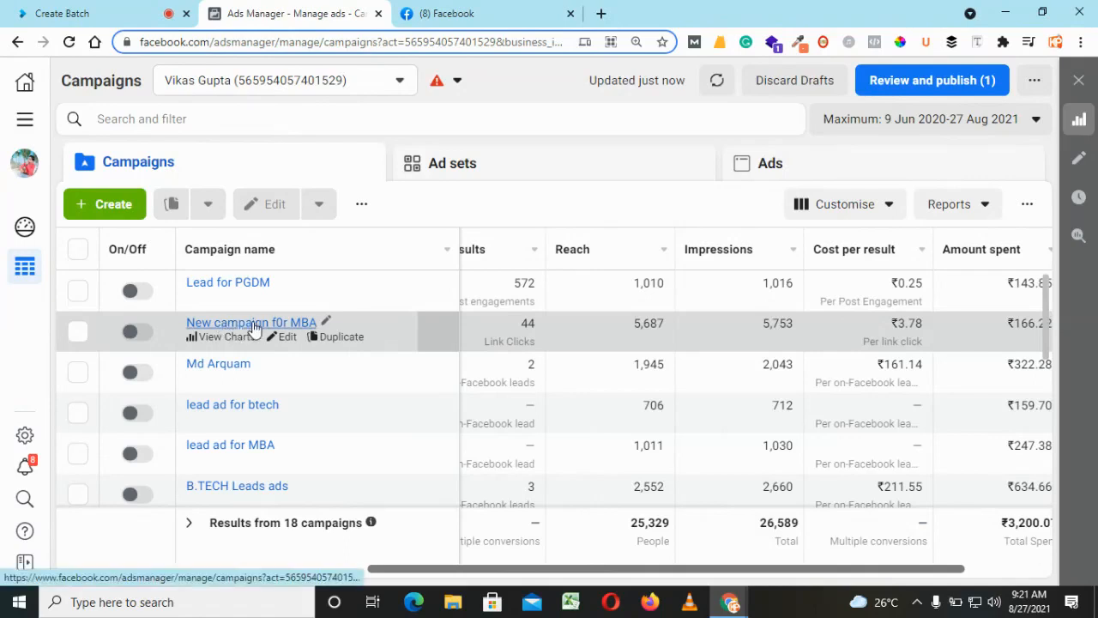
Open the "New campaign f0r MBA" campaign for editing and review its ad set's targeted locations in India
click(283, 339)
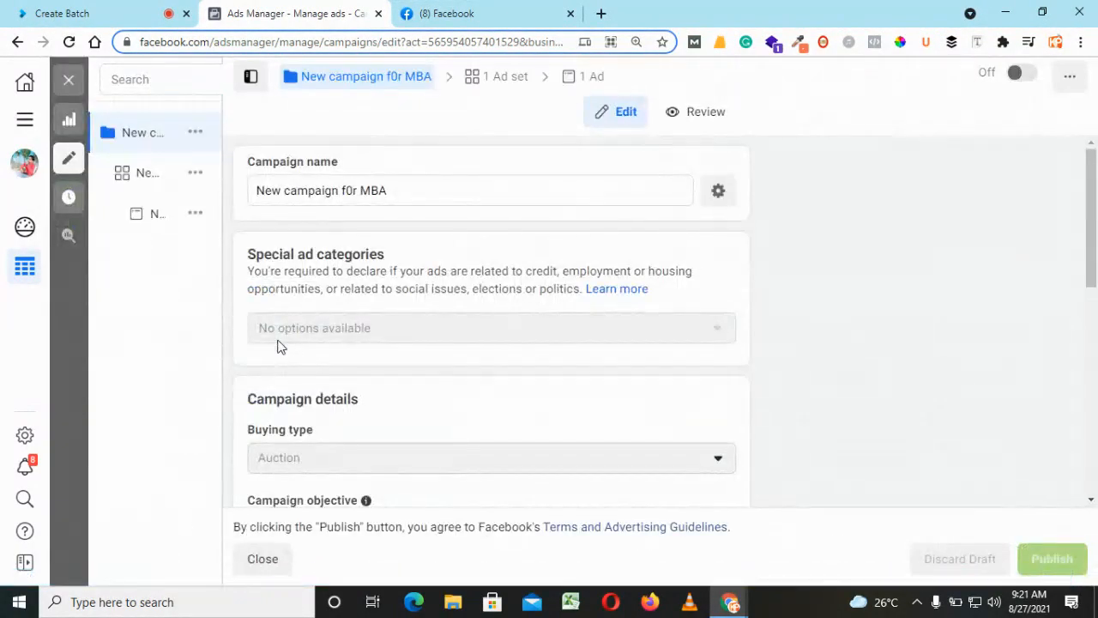
click(147, 178)
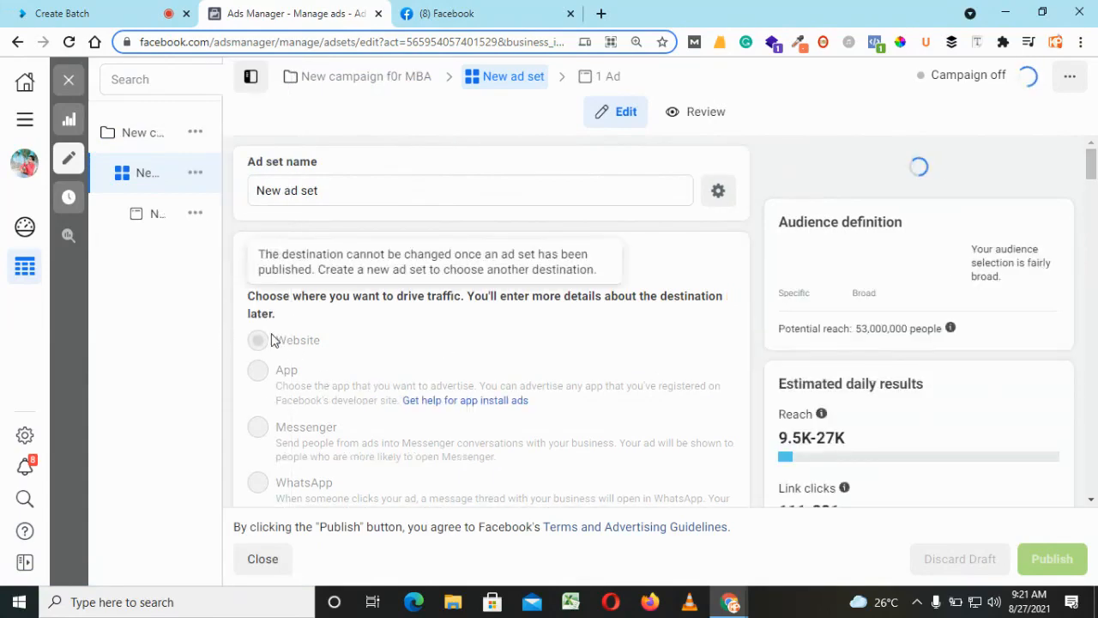
drag(1091, 163, 1092, 276)
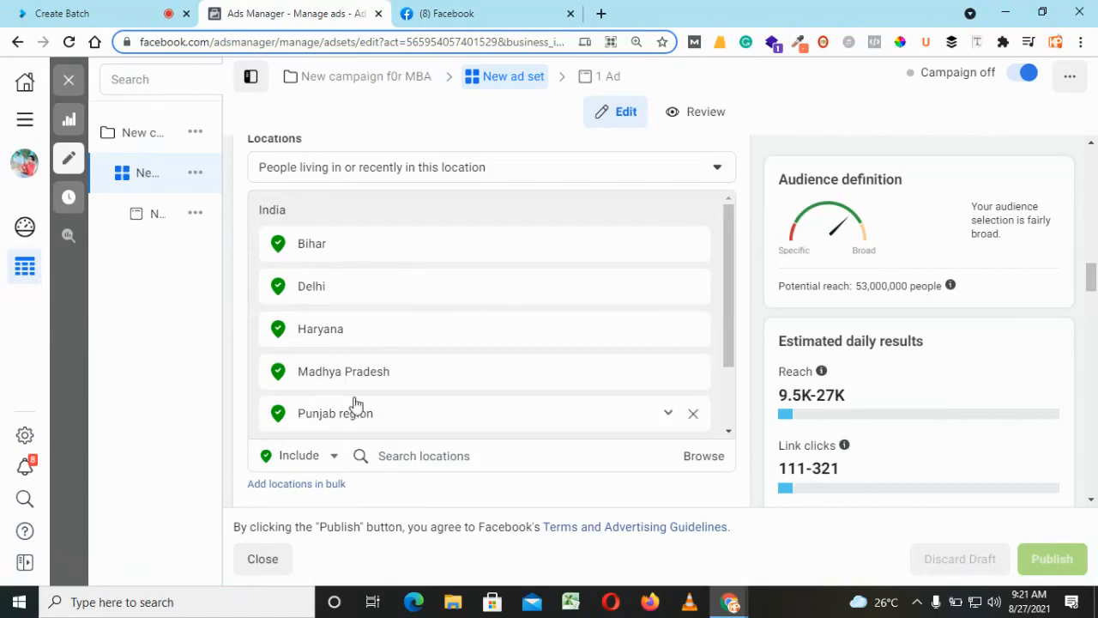
scroll(733, 415, down, 1)
scroll(731, 416, down, 2)
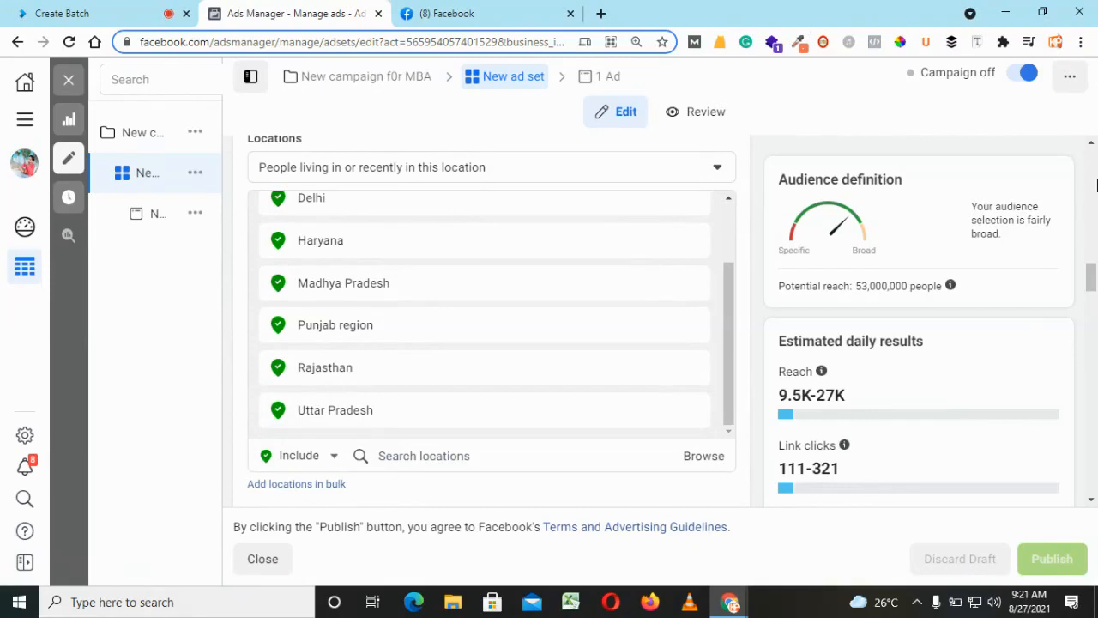
Review the ad set's age and gender settings and its full list of detailed targeting interests
scroll(1092, 295, down, 2)
scroll(1092, 294, down, 1)
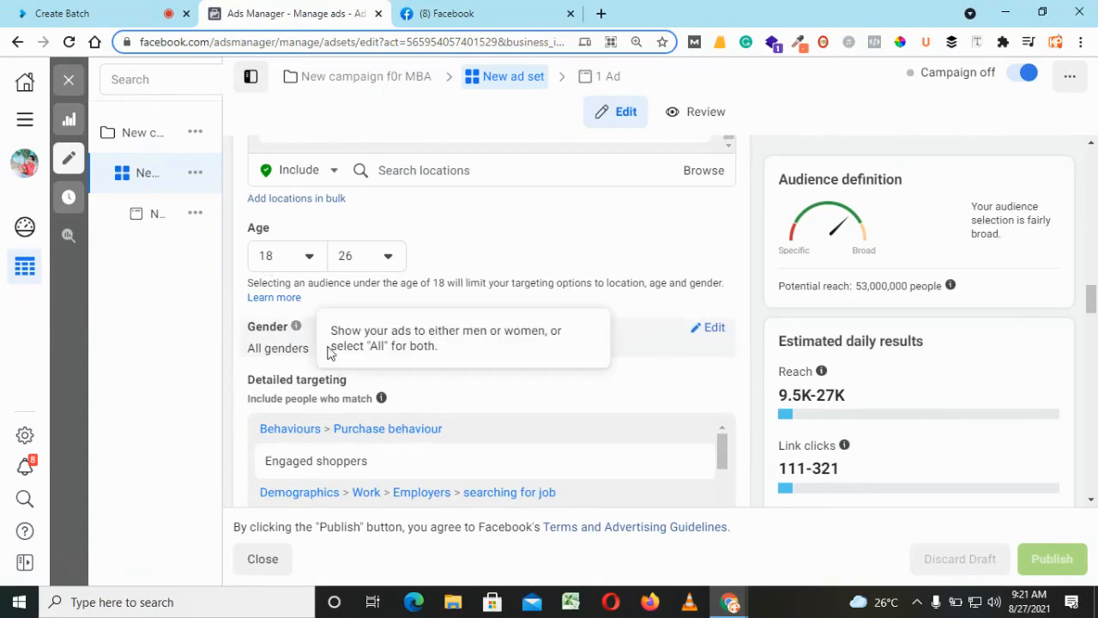
scroll(1092, 313, down, 3)
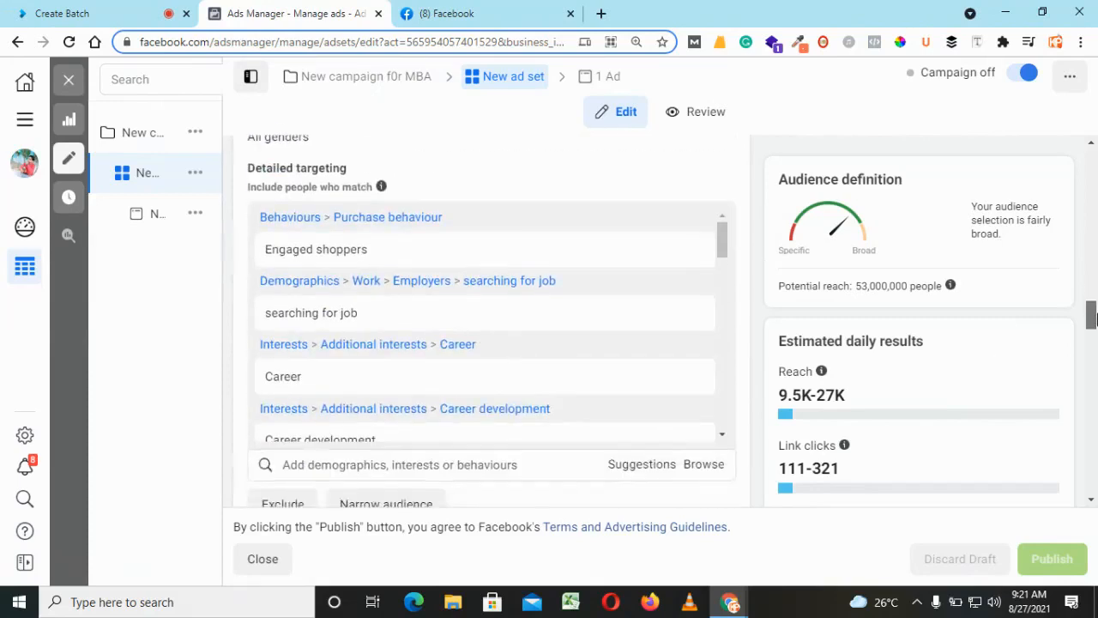
triple_click(730, 221)
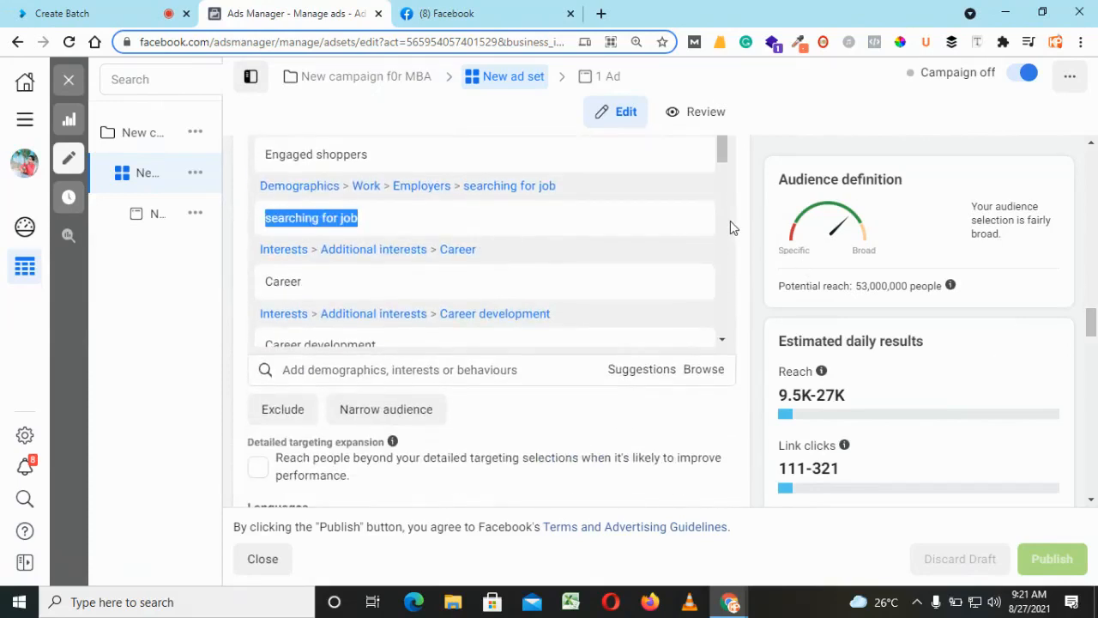
drag(723, 146, 725, 336)
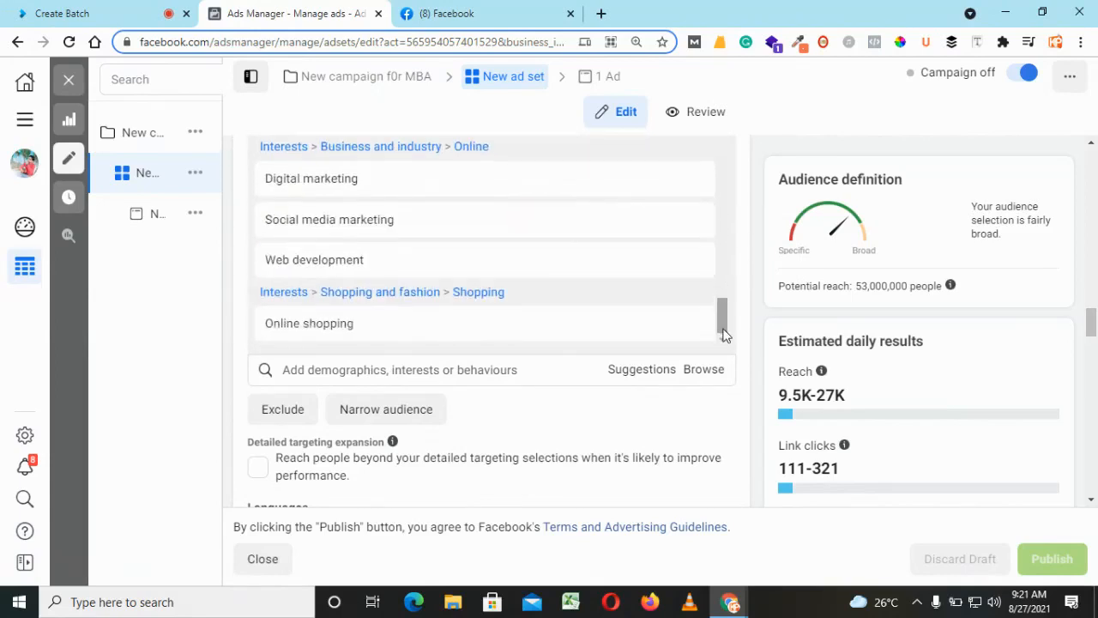
Examine the ad set's placement settings, including the manual placements and selected platforms
drag(1091, 322, 1091, 373)
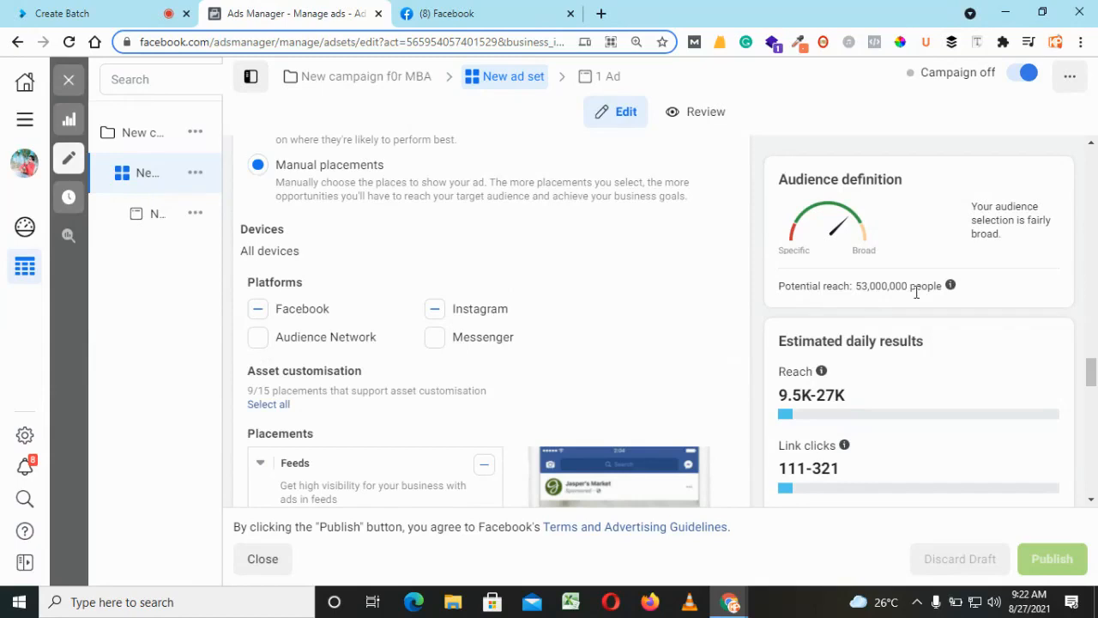
drag(1091, 369, 1082, 355)
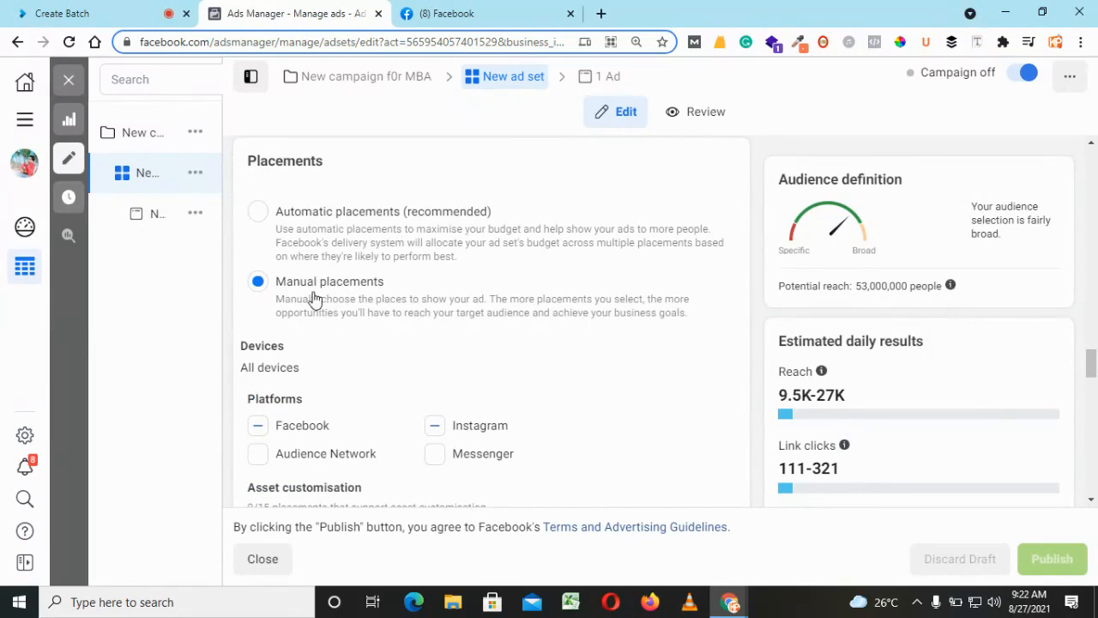
Review the traffic ad's identity, primary text, headline, preview and tracking settings, and close the editor
click(163, 223)
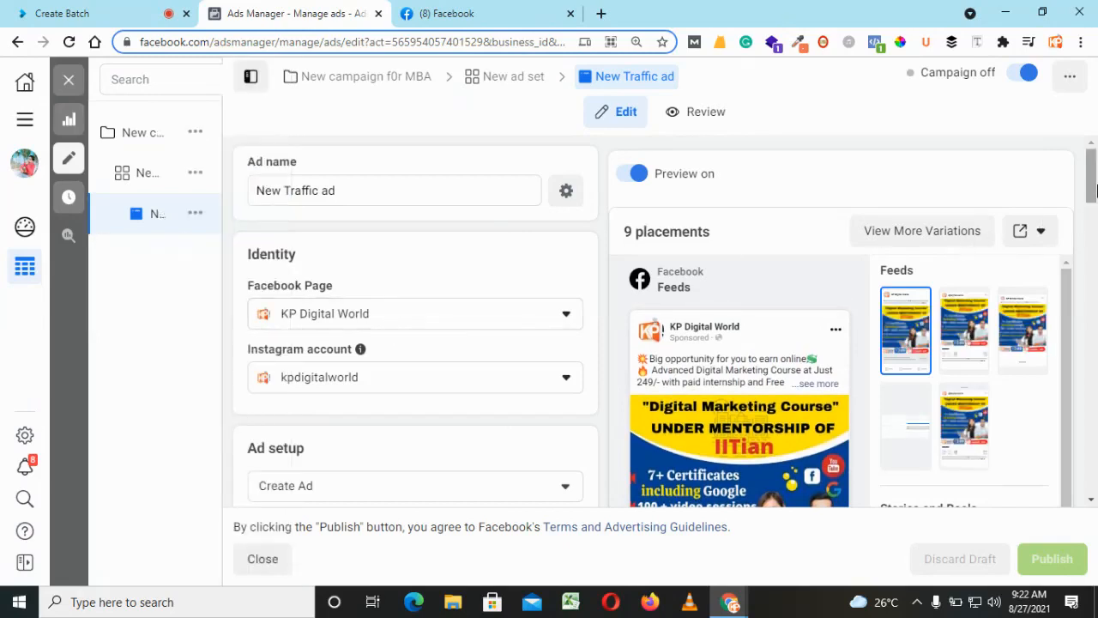
drag(1097, 214, 1091, 342)
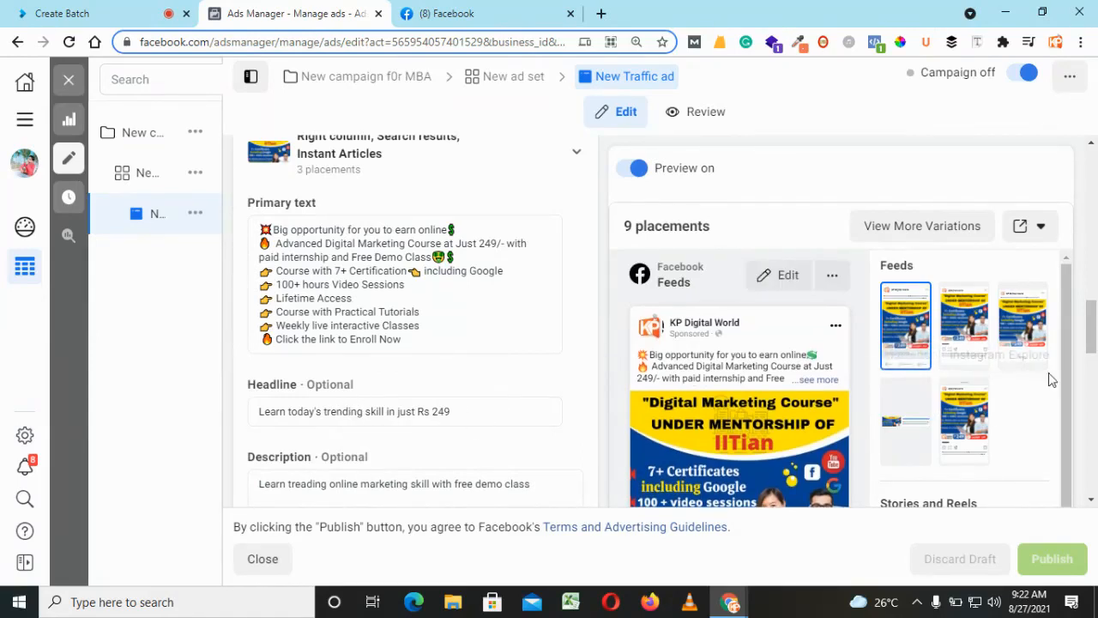
drag(1091, 326, 1091, 455)
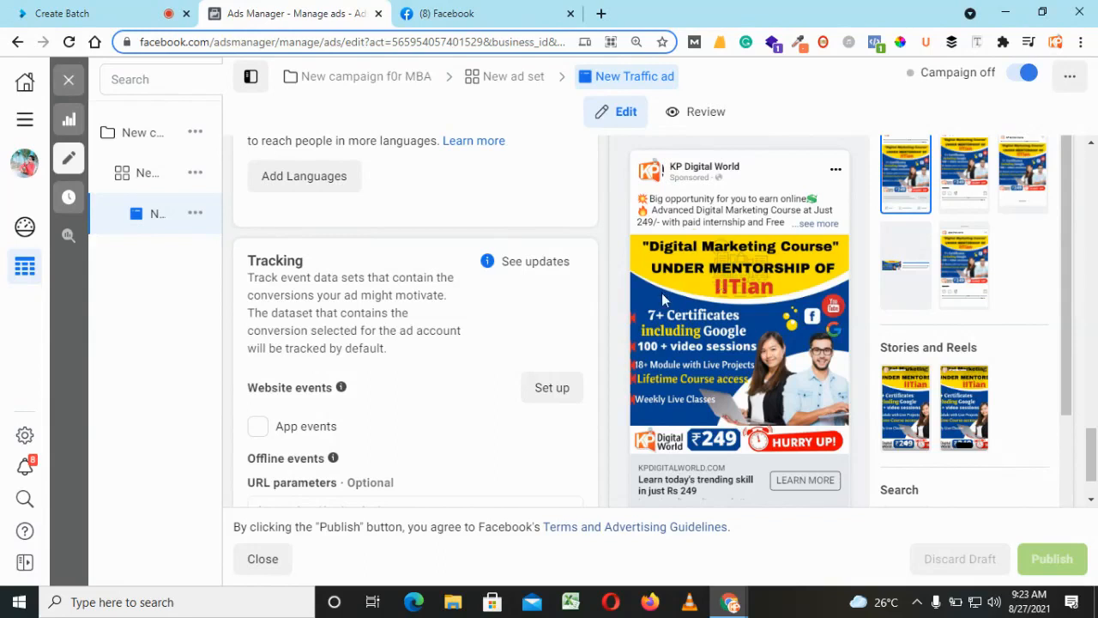
click(68, 81)
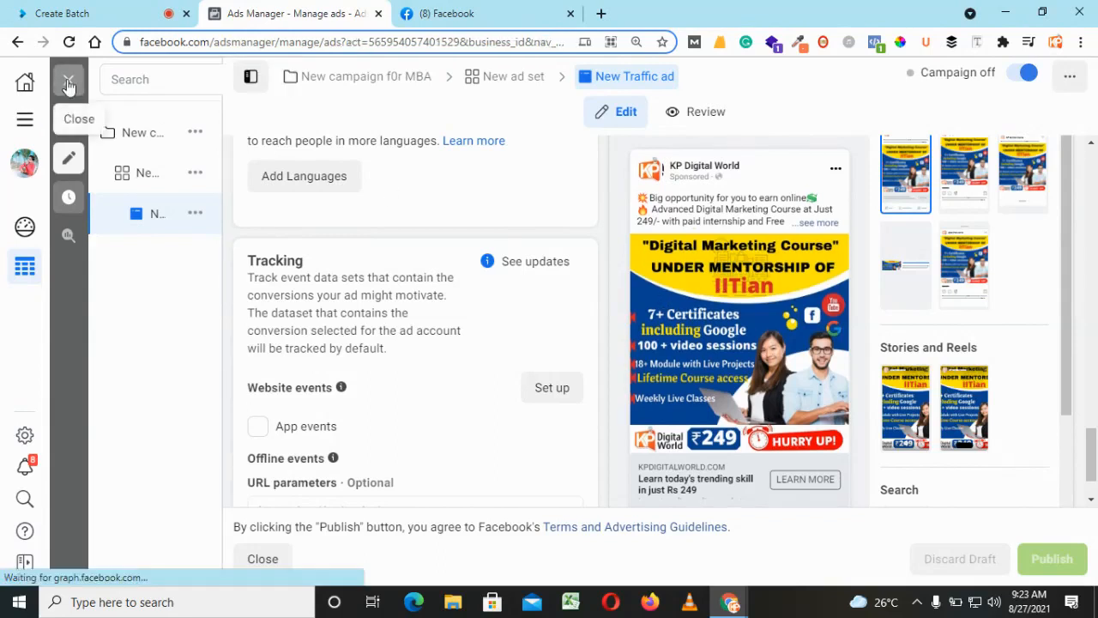
Return to the campaigns list and create a new campaign with the App Installs objective and the App ads type
click(25, 119)
click(98, 199)
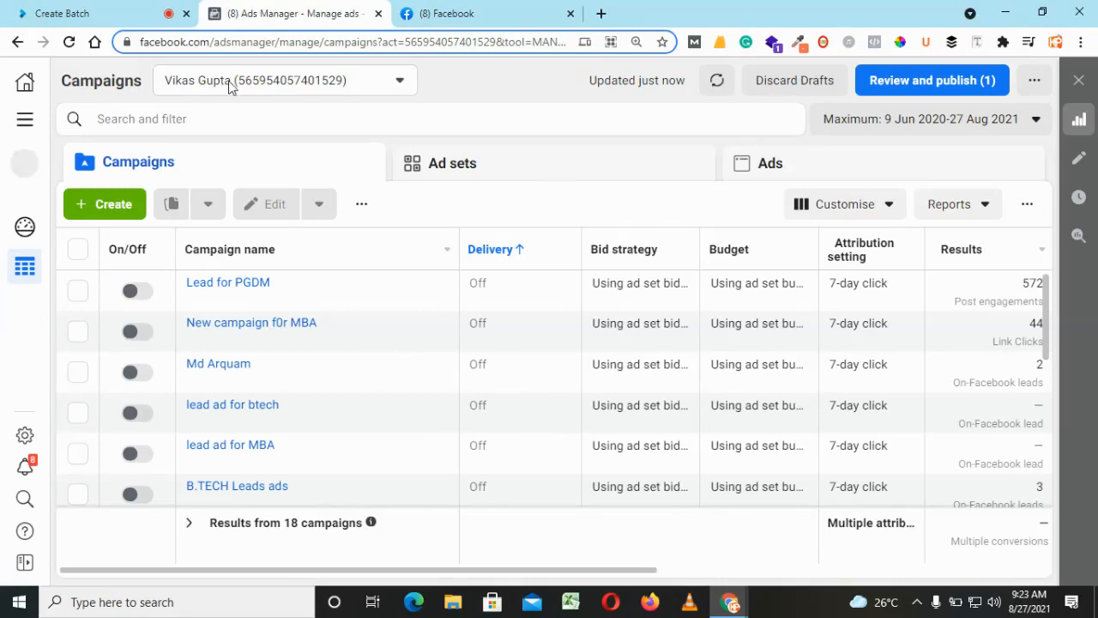
click(113, 210)
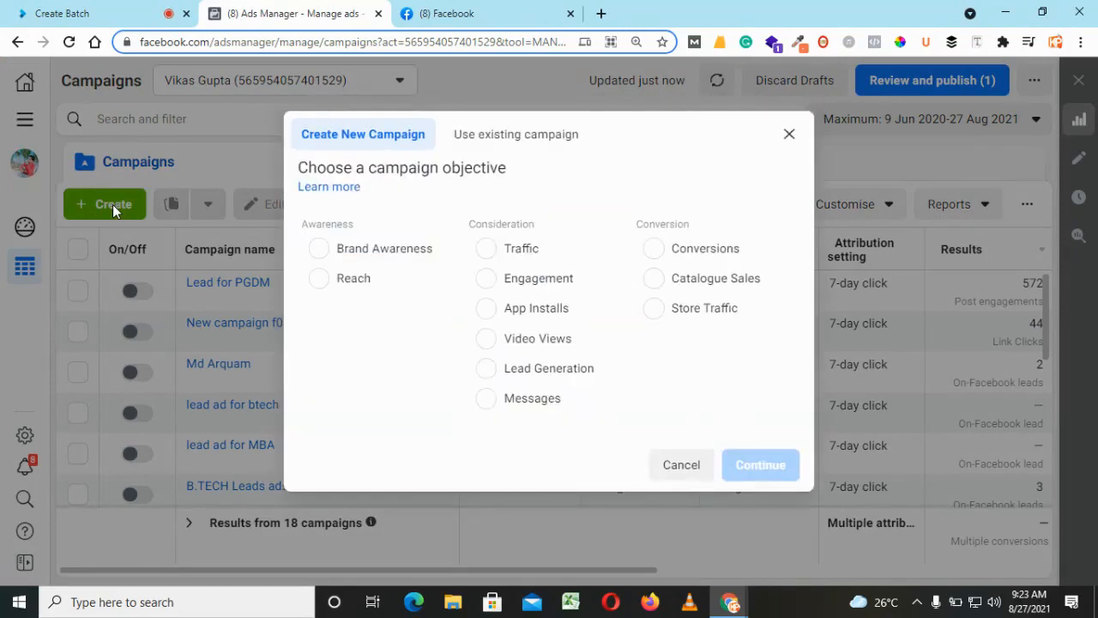
click(519, 308)
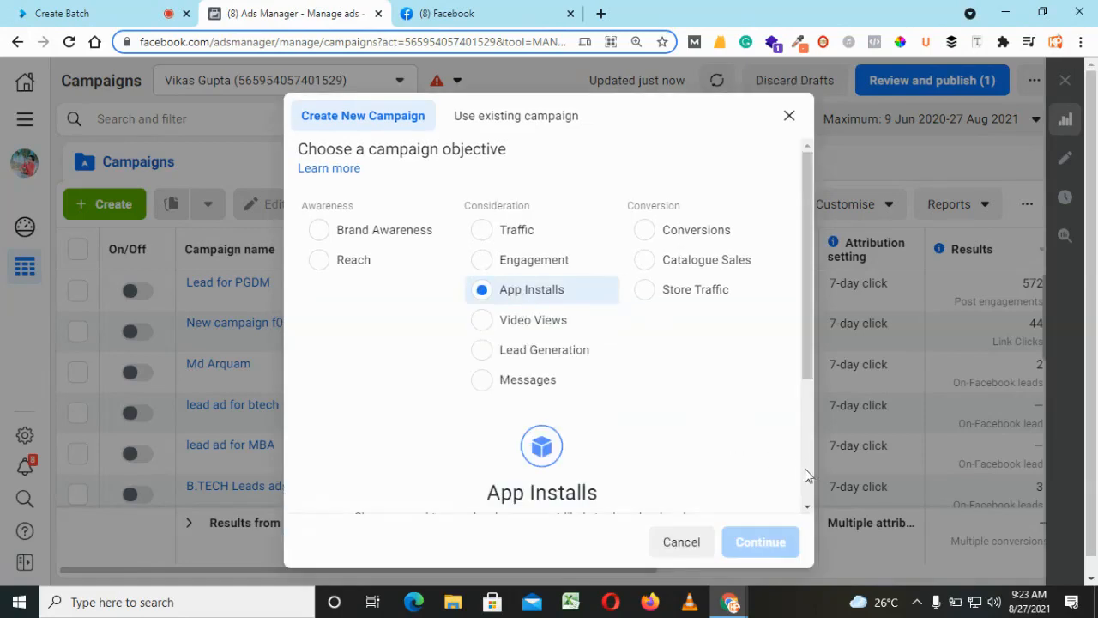
scroll(809, 475, down, 3)
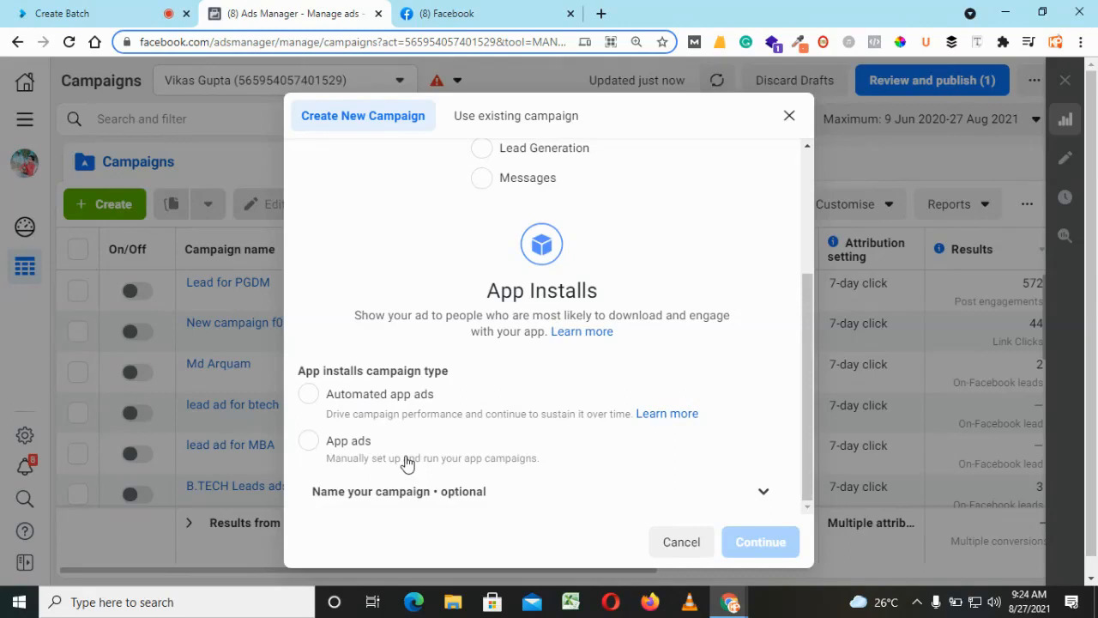
click(324, 455)
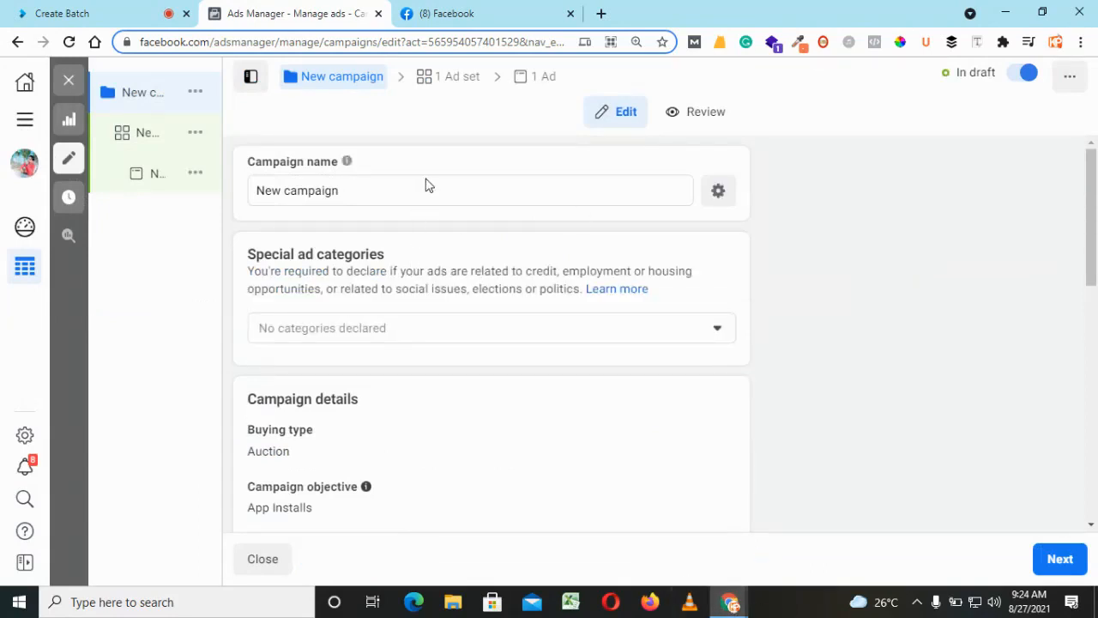
Name the campaign "App install ad for KP", look over its remaining settings and proceed to the ad set
triple_click(397, 195)
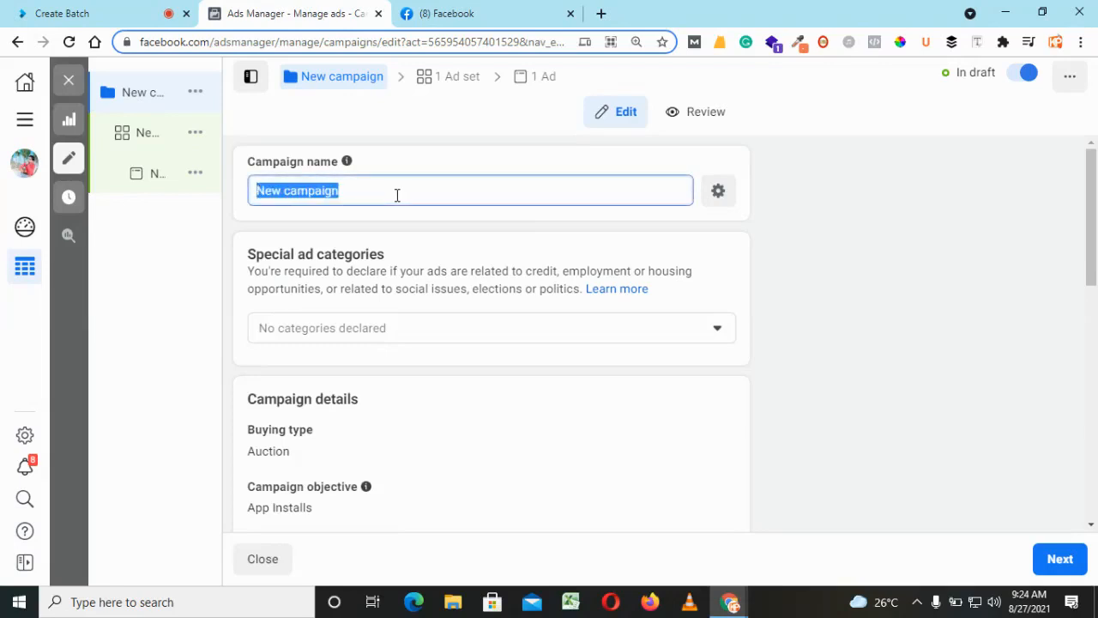
text(App)
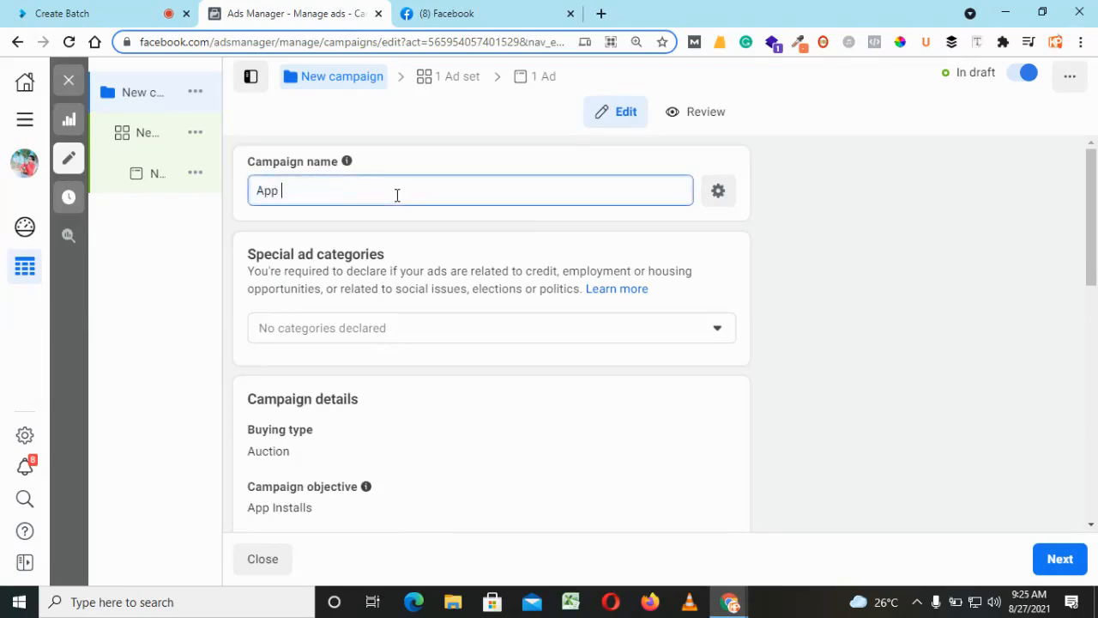
text( install ad for KP)
click(877, 268)
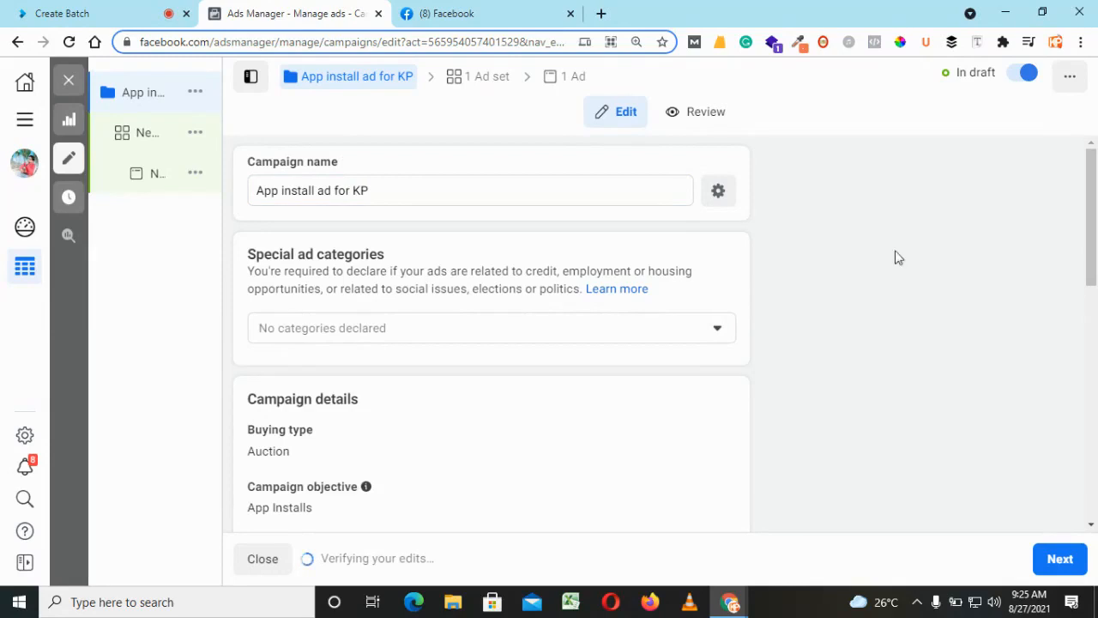
drag(1091, 236, 1095, 489)
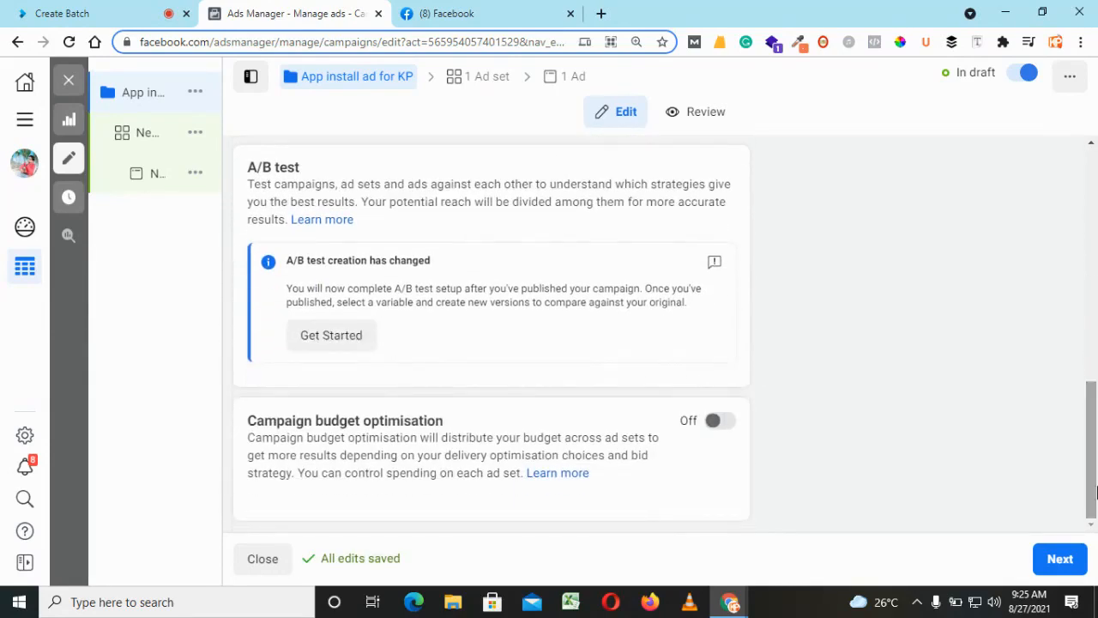
click(1059, 560)
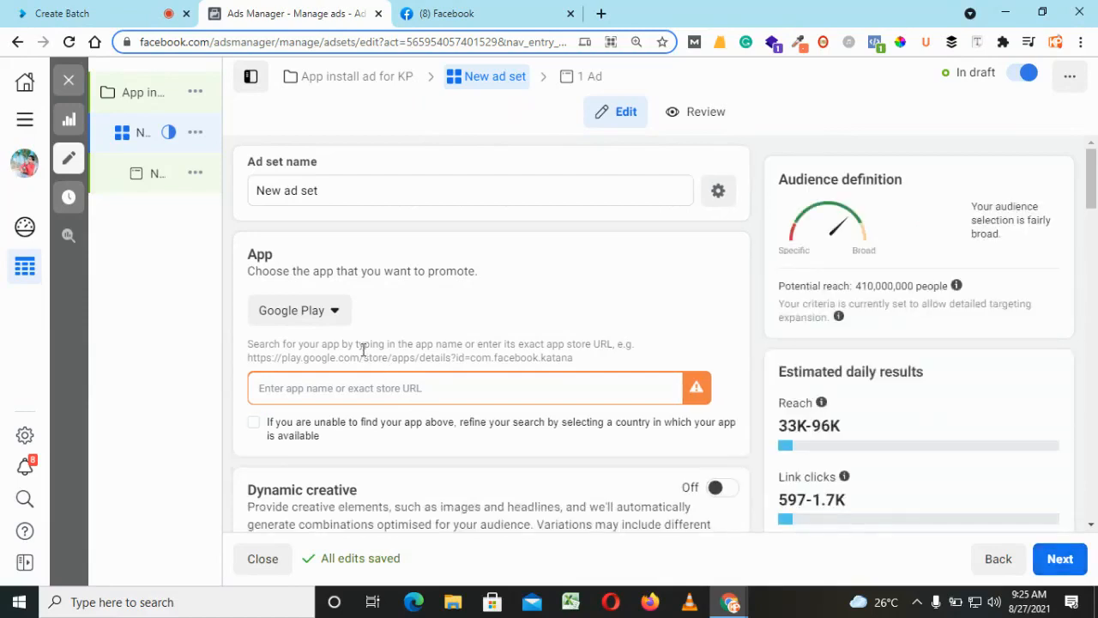
Check the available app stores and choose "KP Digital World - Digital Marketing Learning" from Google Play by searching for its name
click(318, 315)
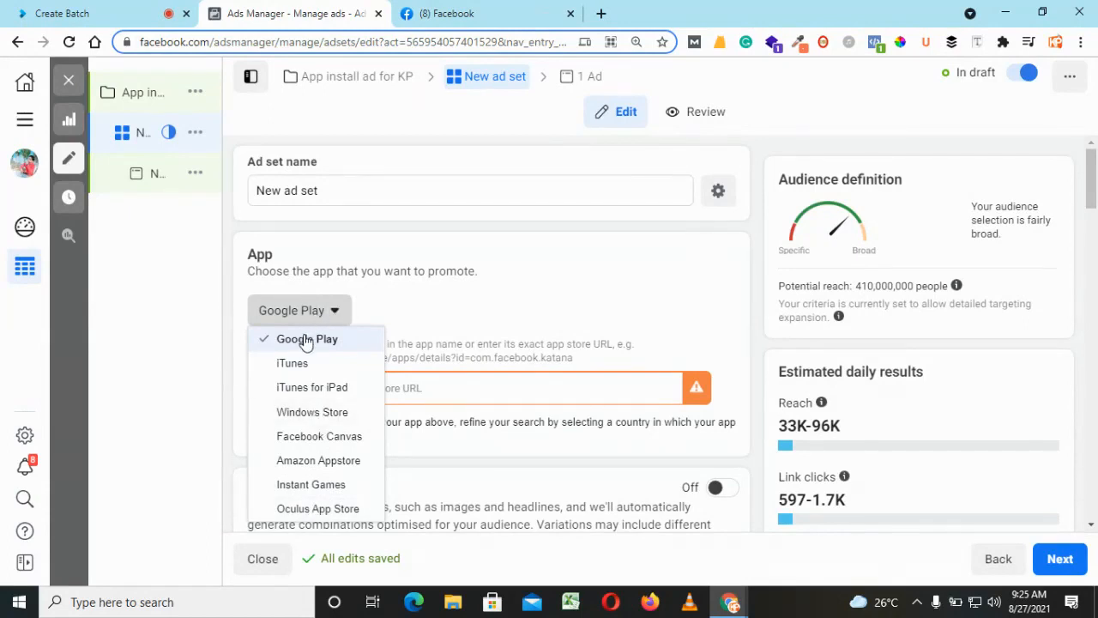
click(441, 321)
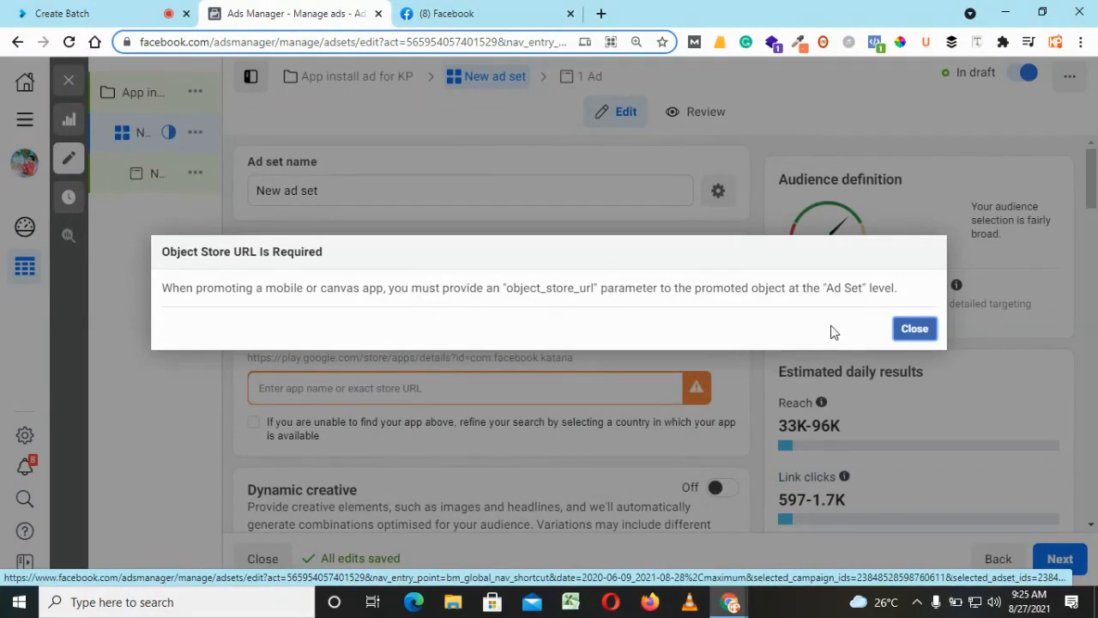
click(915, 326)
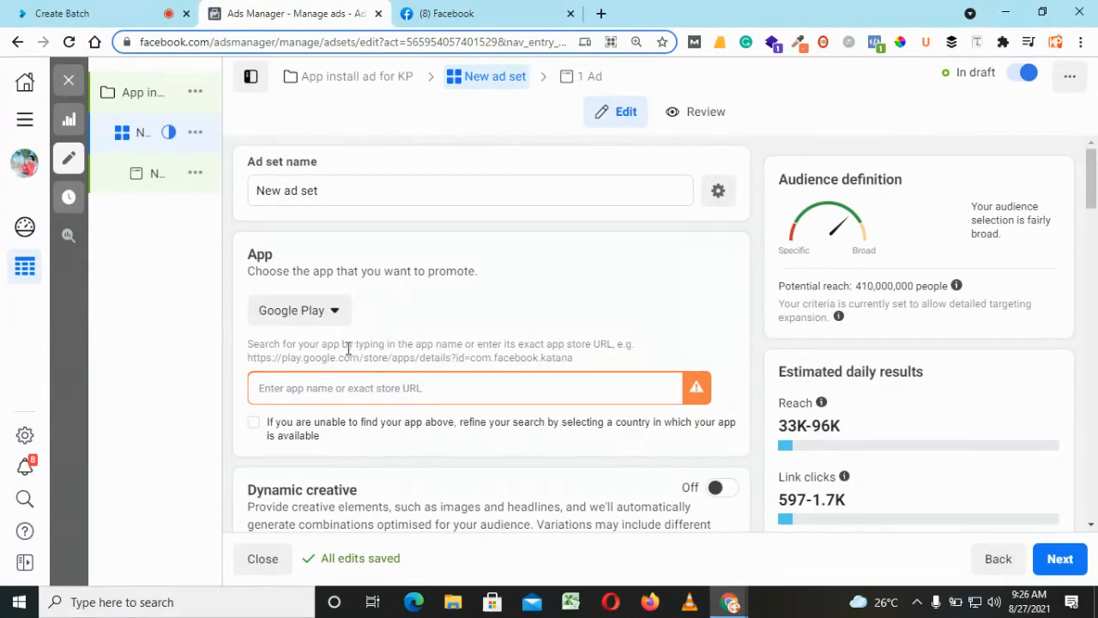
click(303, 388)
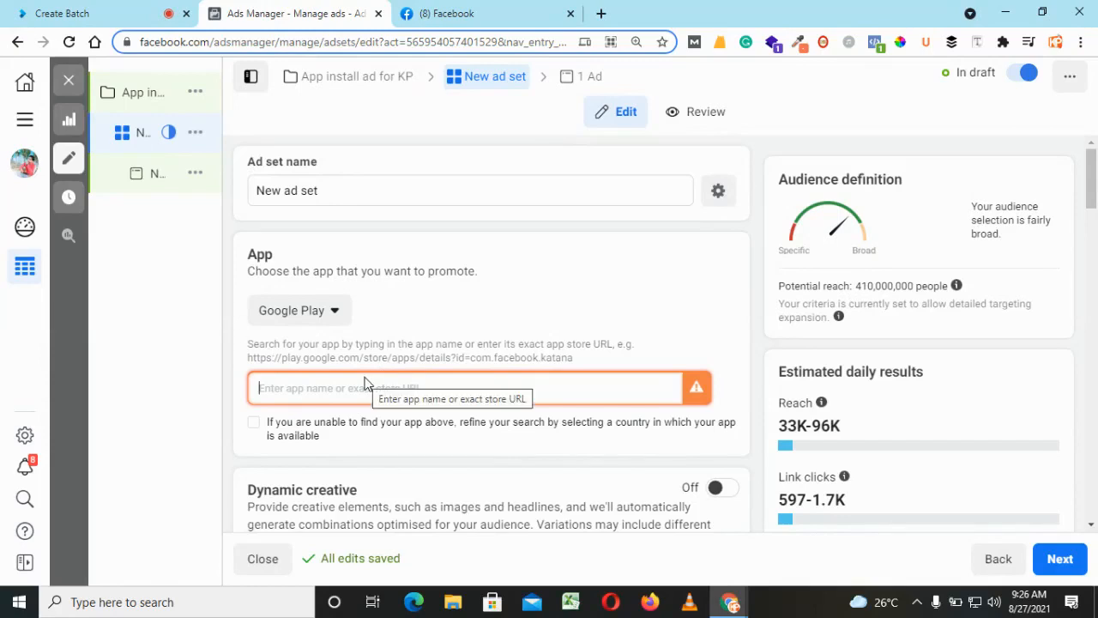
text(kp d)
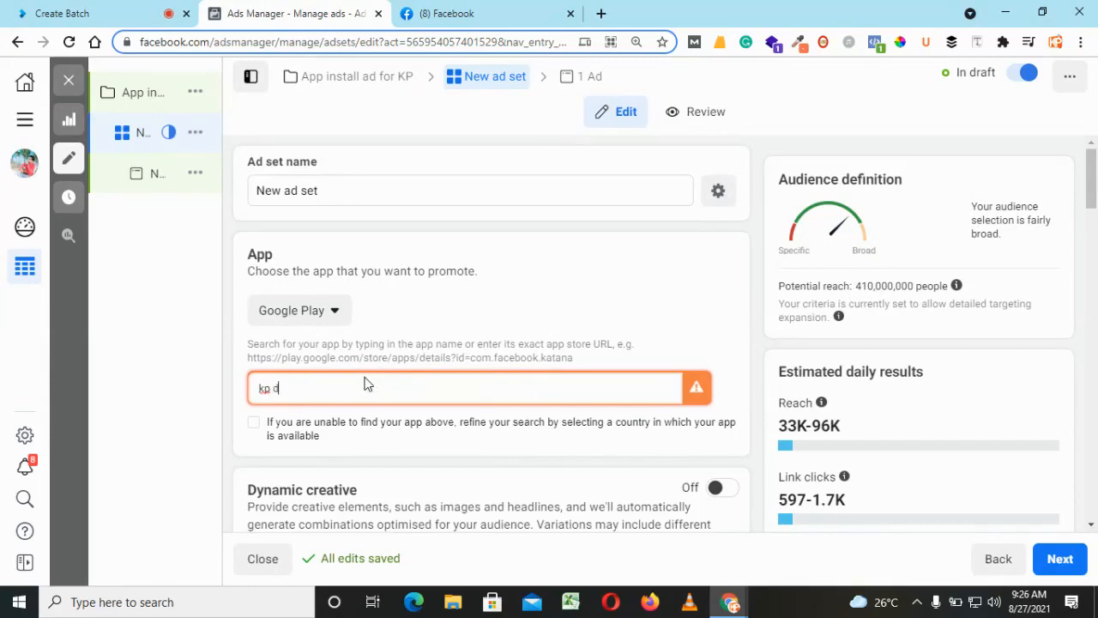
text(igital )
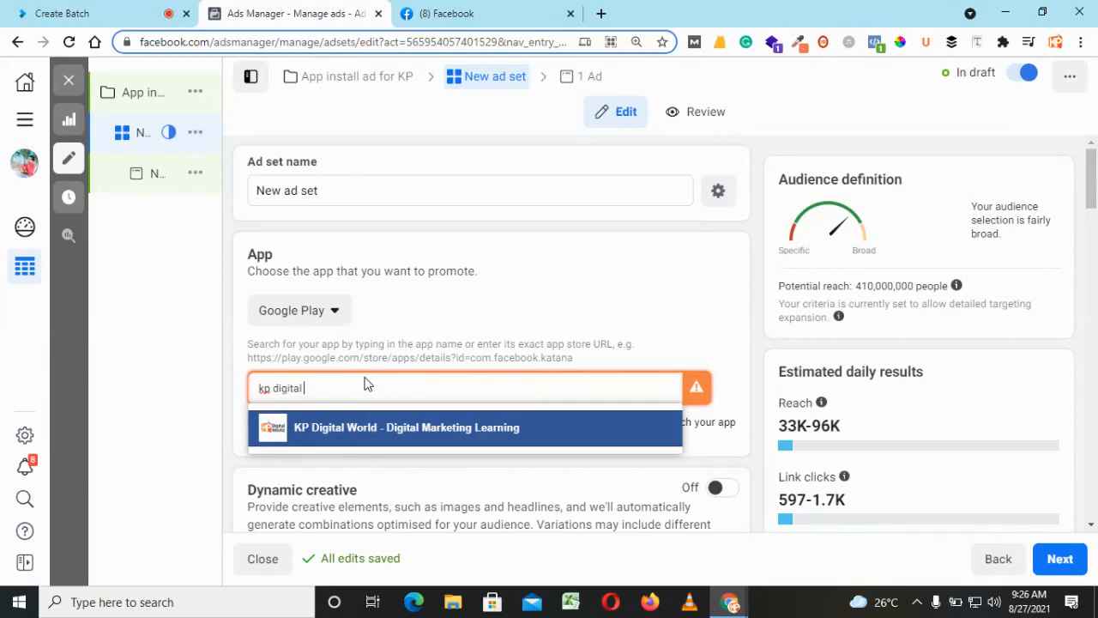
text(world)
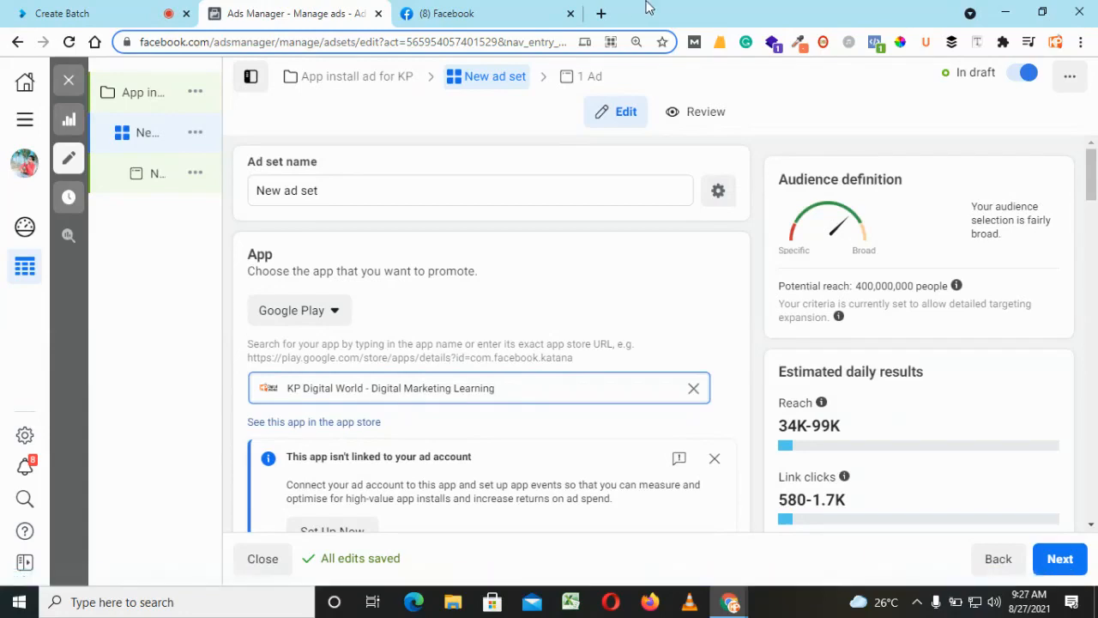
Search the web for "playstore" in a new browser tab and open the Google Play Store site
click(602, 15)
text(pla)
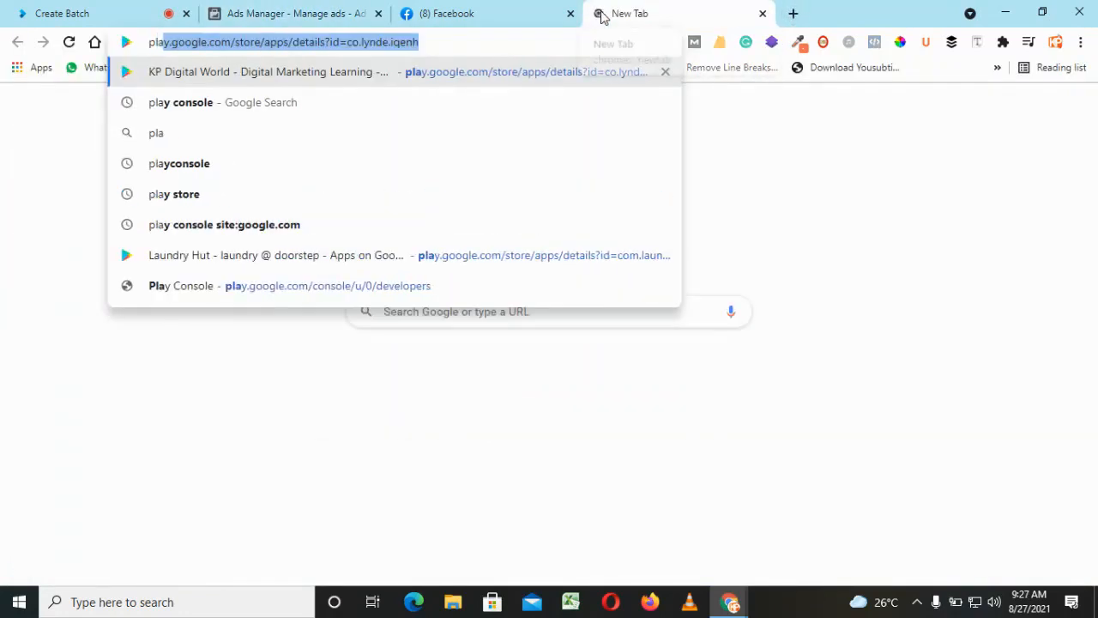
text(yst)
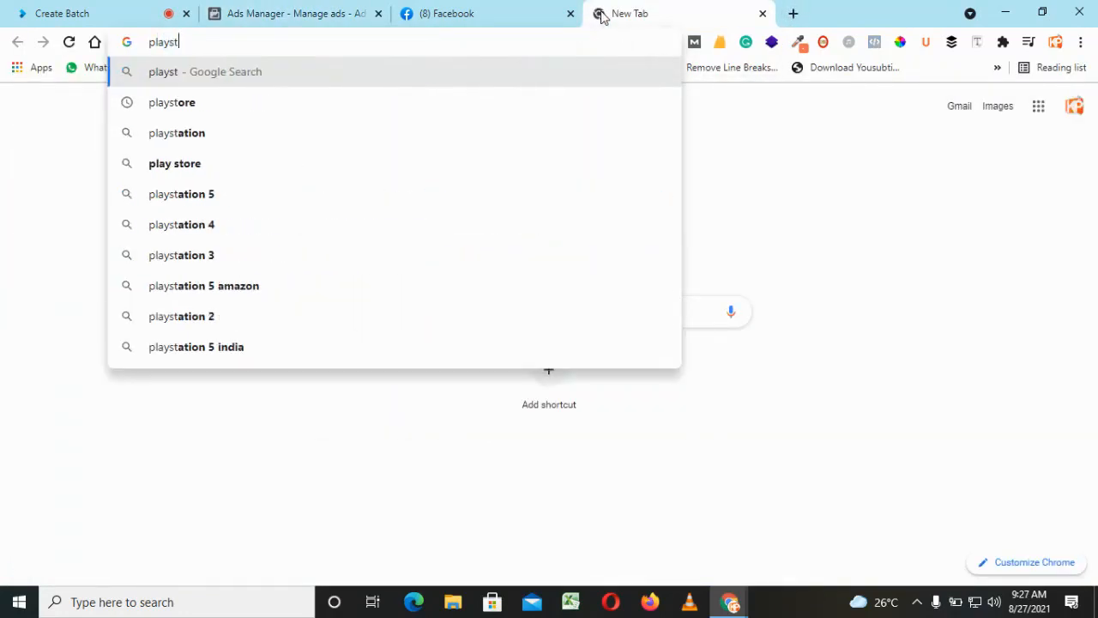
text(ore)
key(Return)
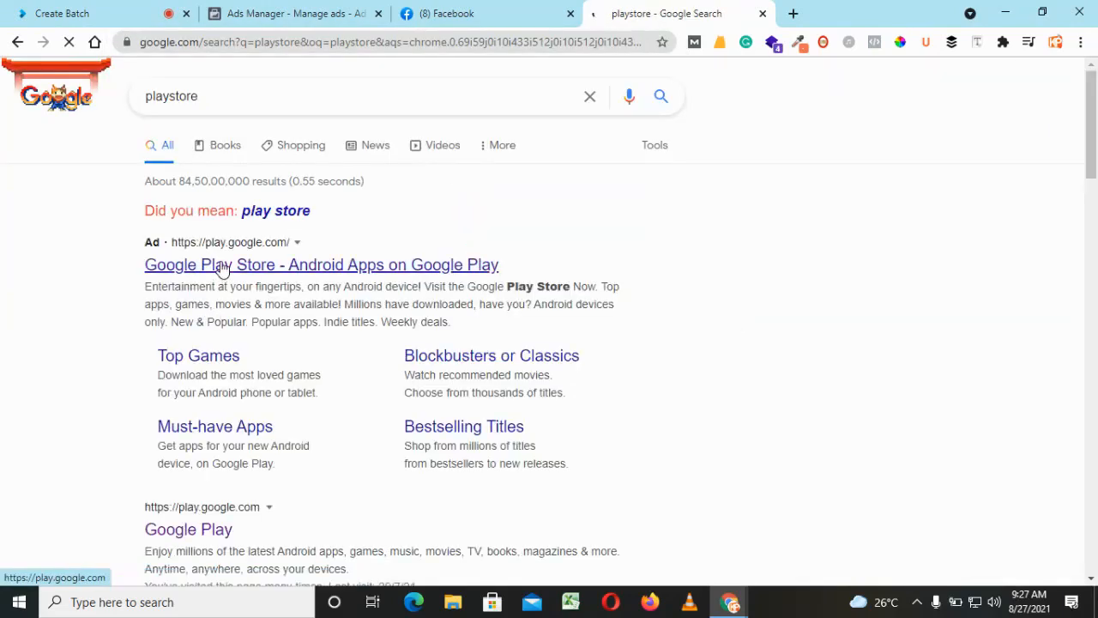
click(222, 266)
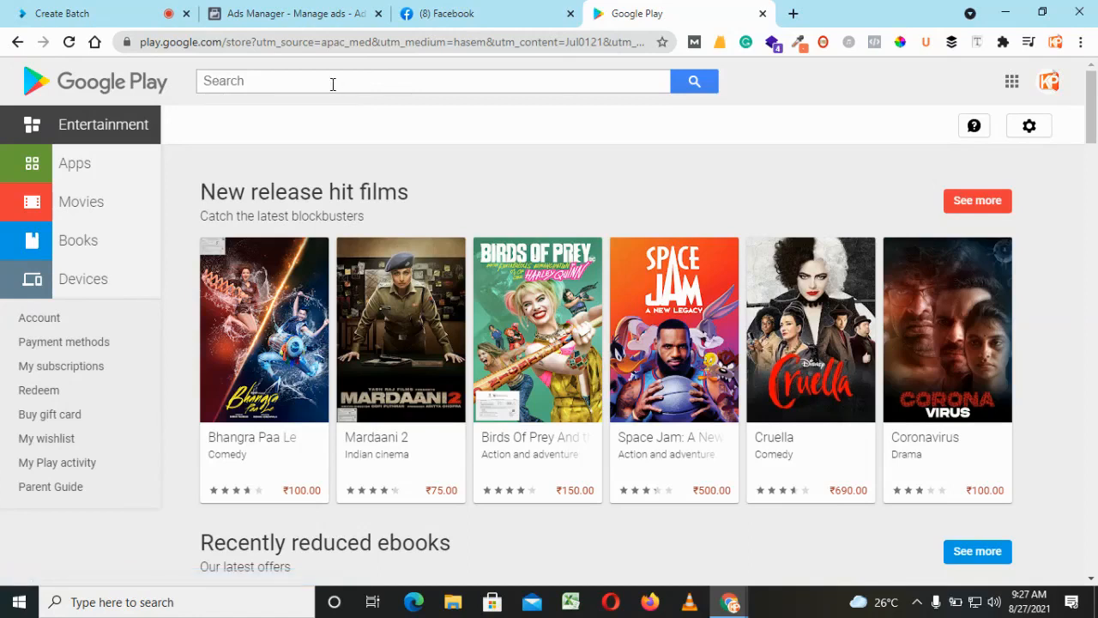
Search Google Play for "kp digital world" and open the KP Digital World - Digital Marketing Learning app page
click(332, 82)
text(kp di)
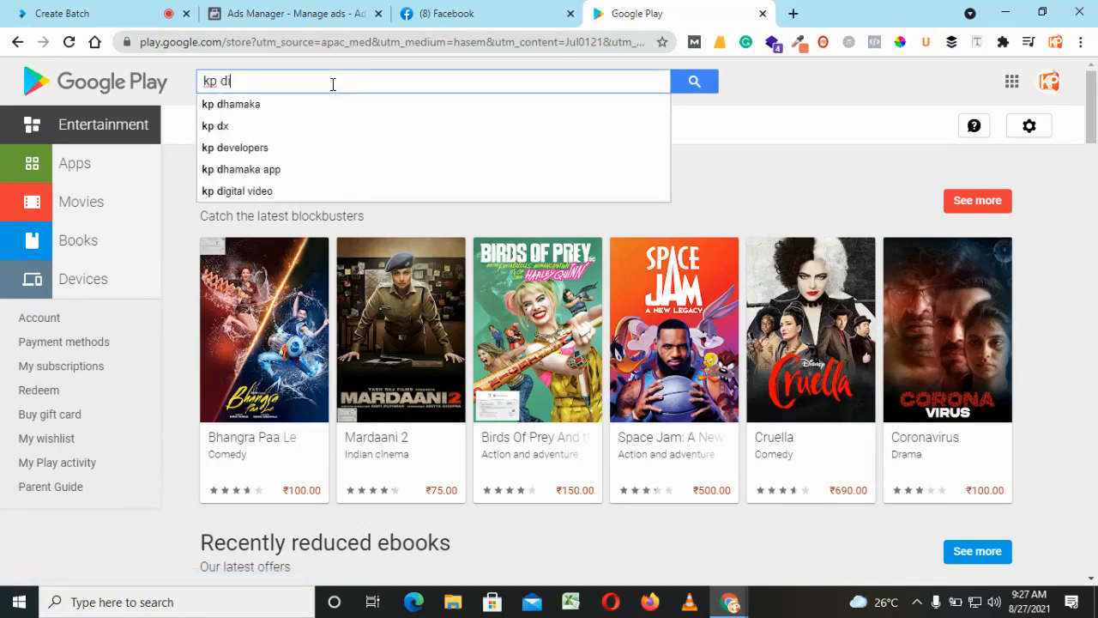
text(gital worl)
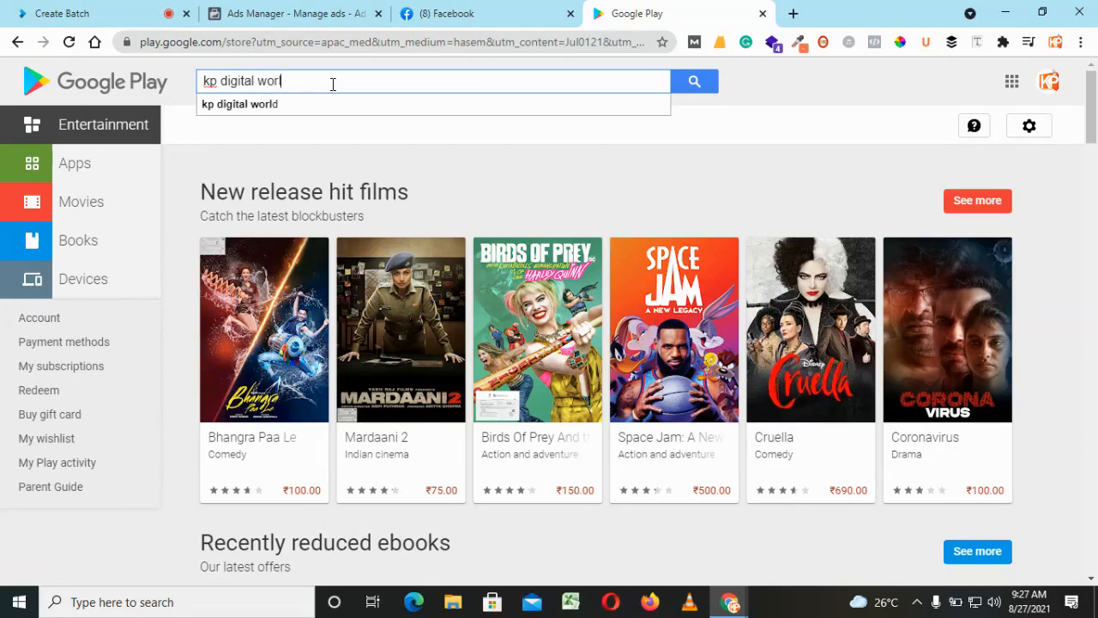
text(d)
key(Return)
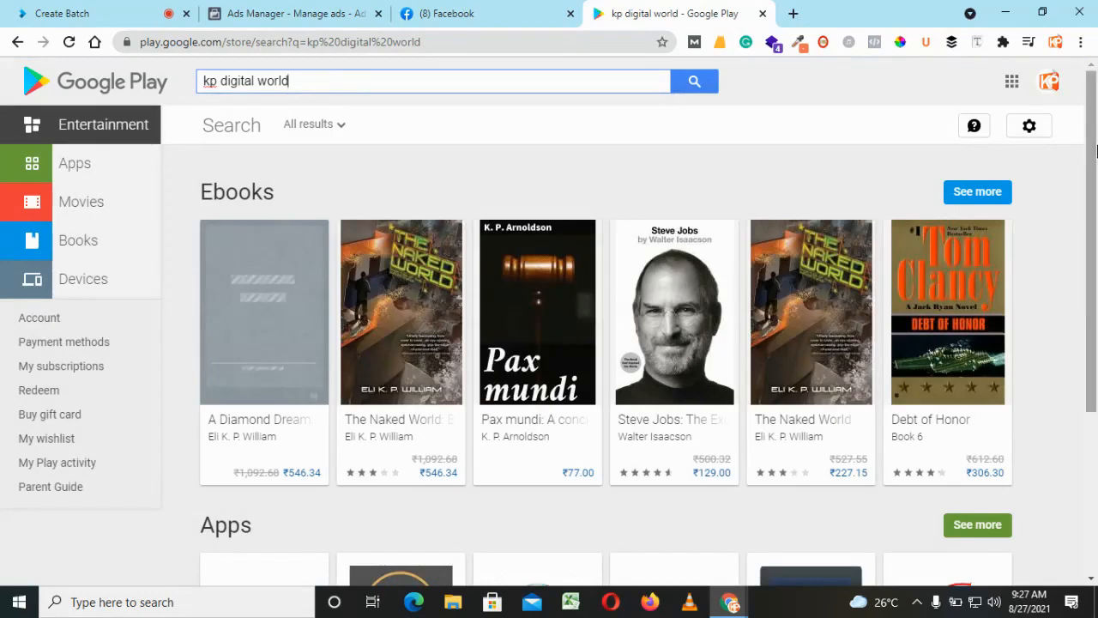
scroll(1095, 151, down, 2)
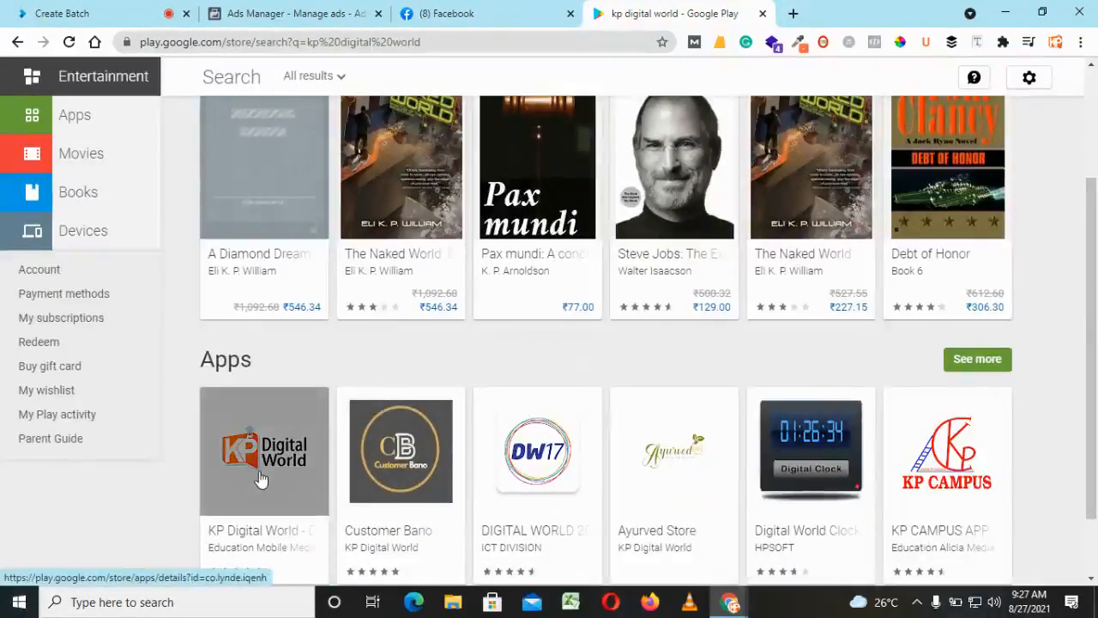
click(261, 478)
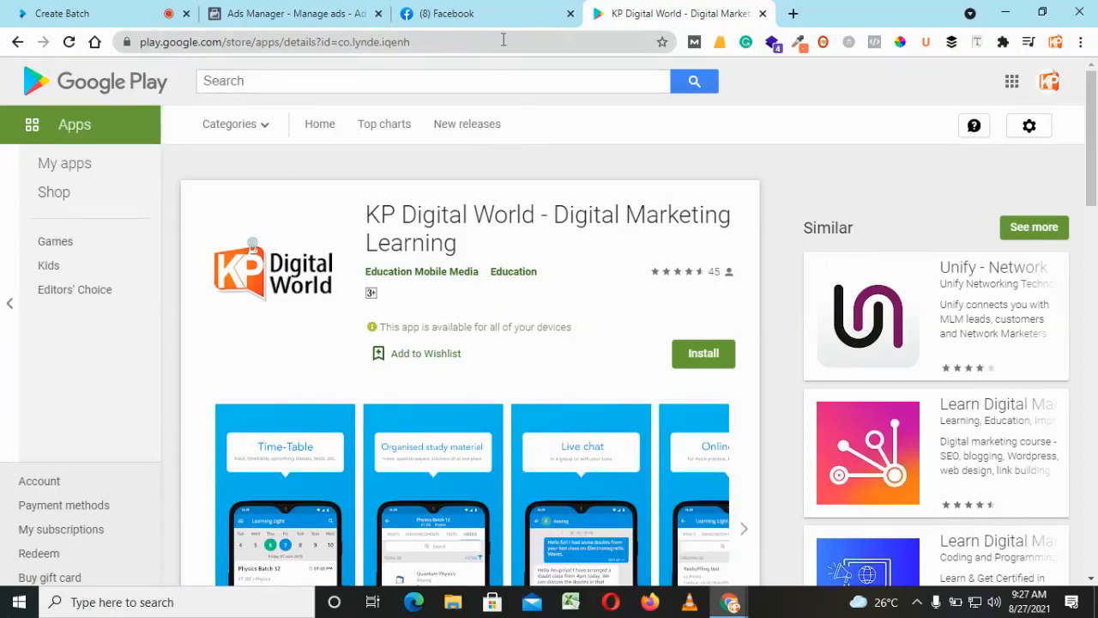
Copy the app page's URL and use it in Ads Manager to reselect KP Digital World - Digital Marketing Learning as the promoted app
click(477, 46)
key(ctrl+c)
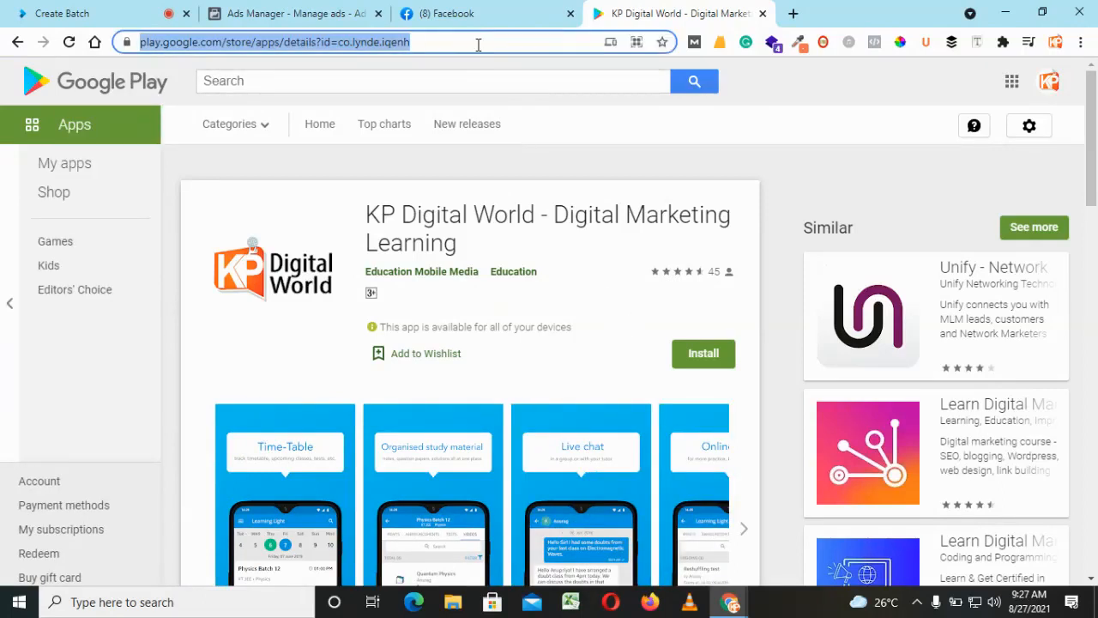
click(270, 13)
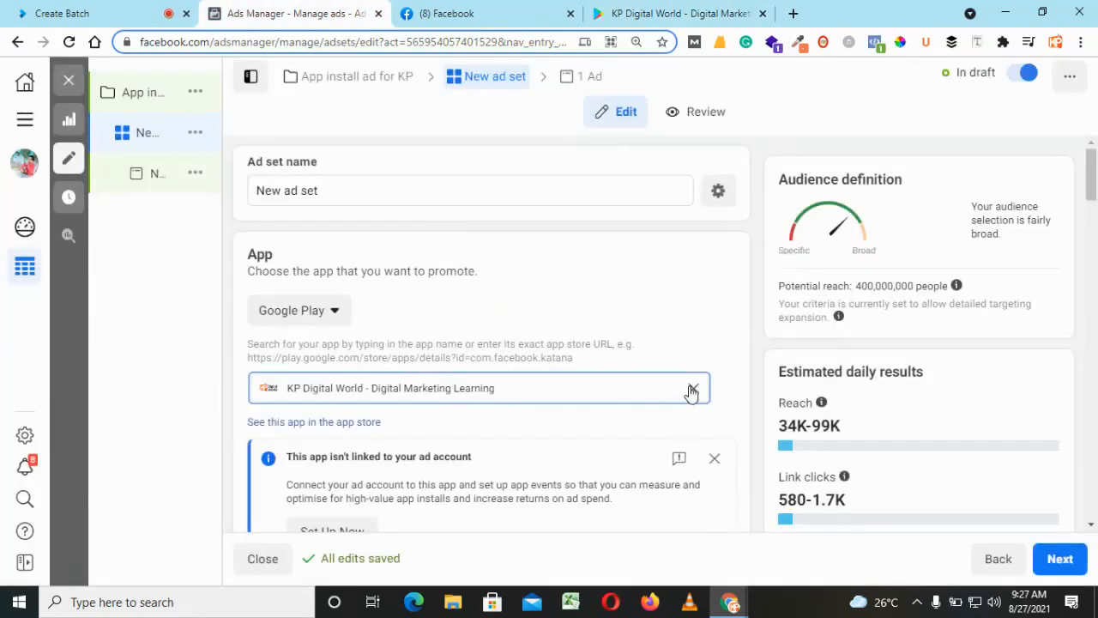
click(692, 390)
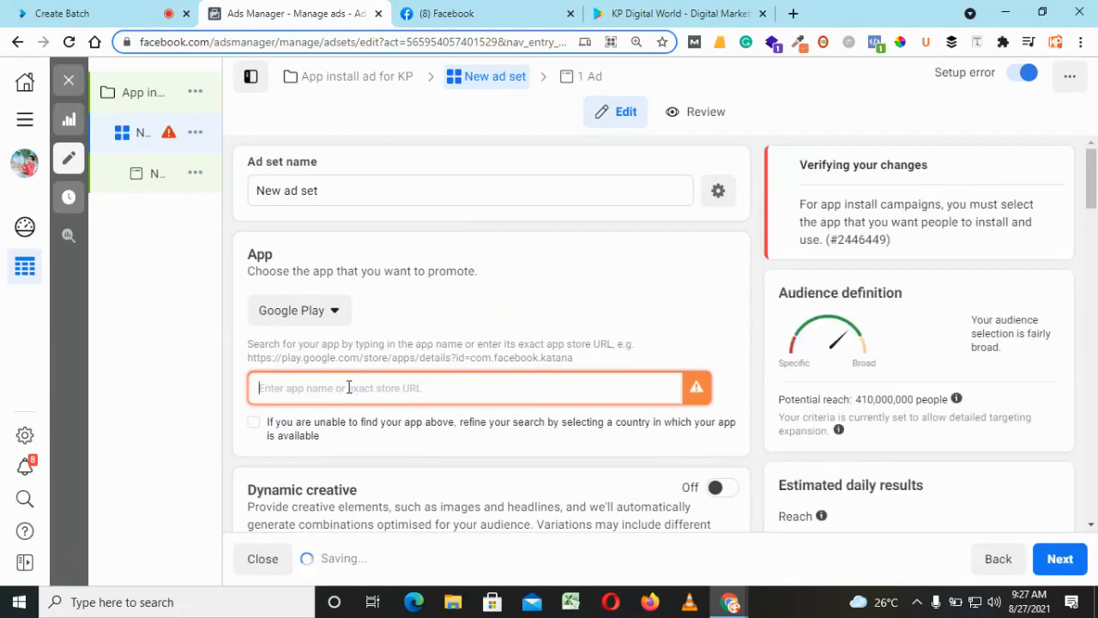
key(ctrl+v)
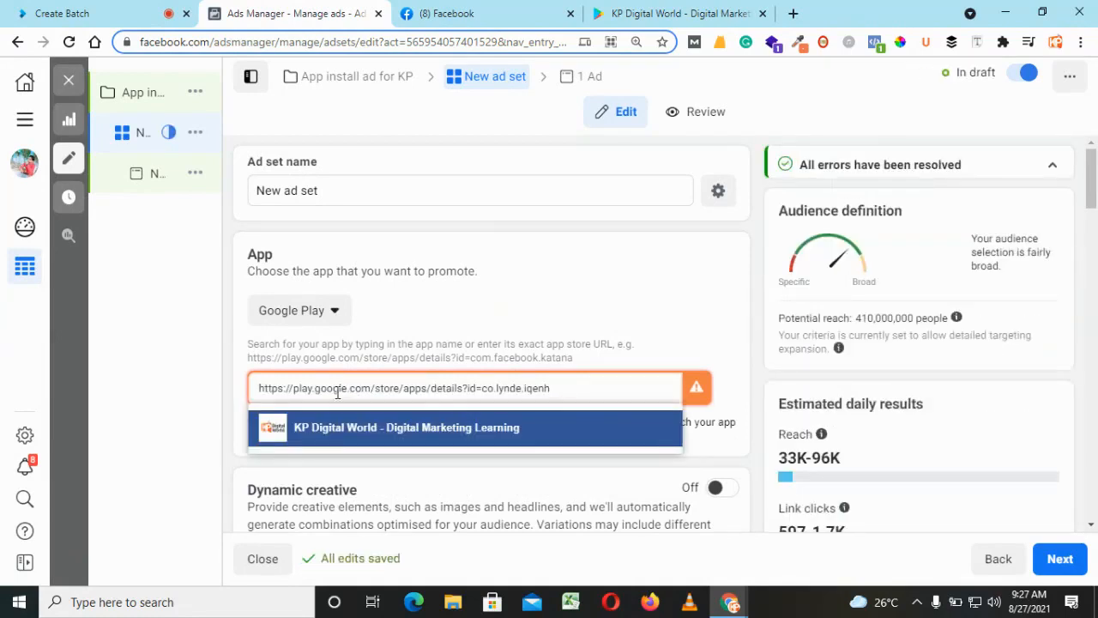
click(294, 435)
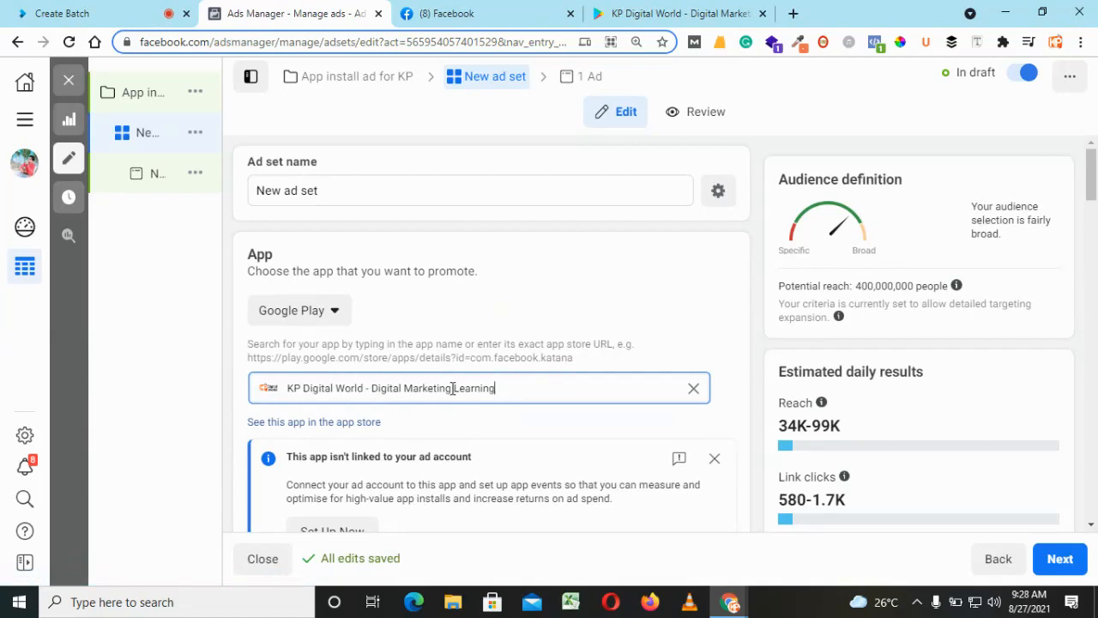
Set the ad set's daily budget to ₹1,000
scroll(1091, 199, down, 3)
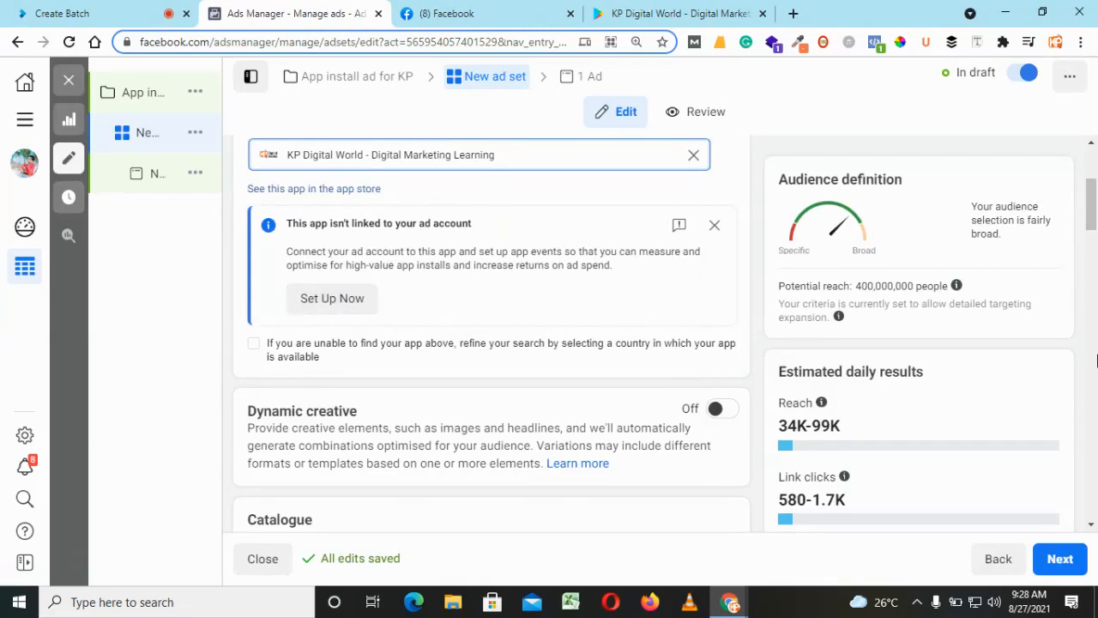
drag(1097, 224, 1092, 291)
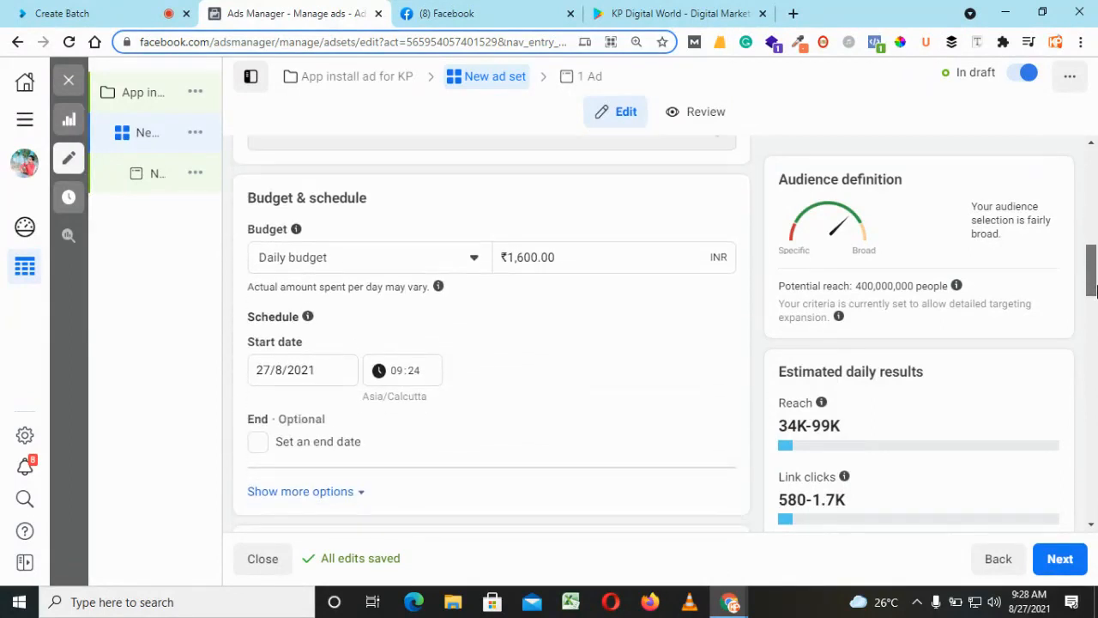
click(579, 263)
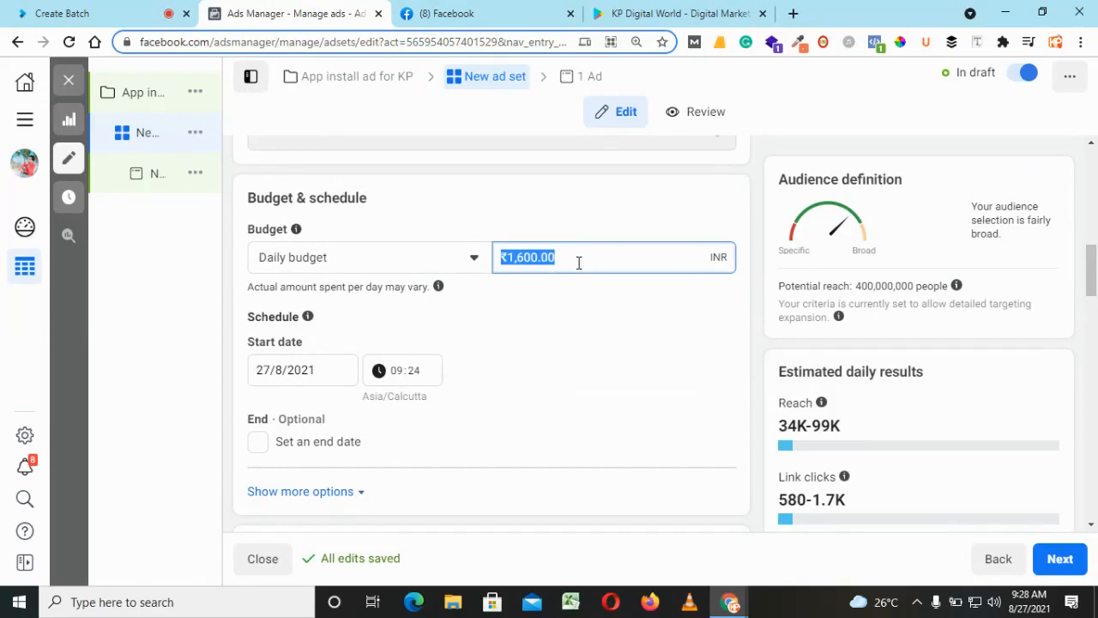
text(10000)
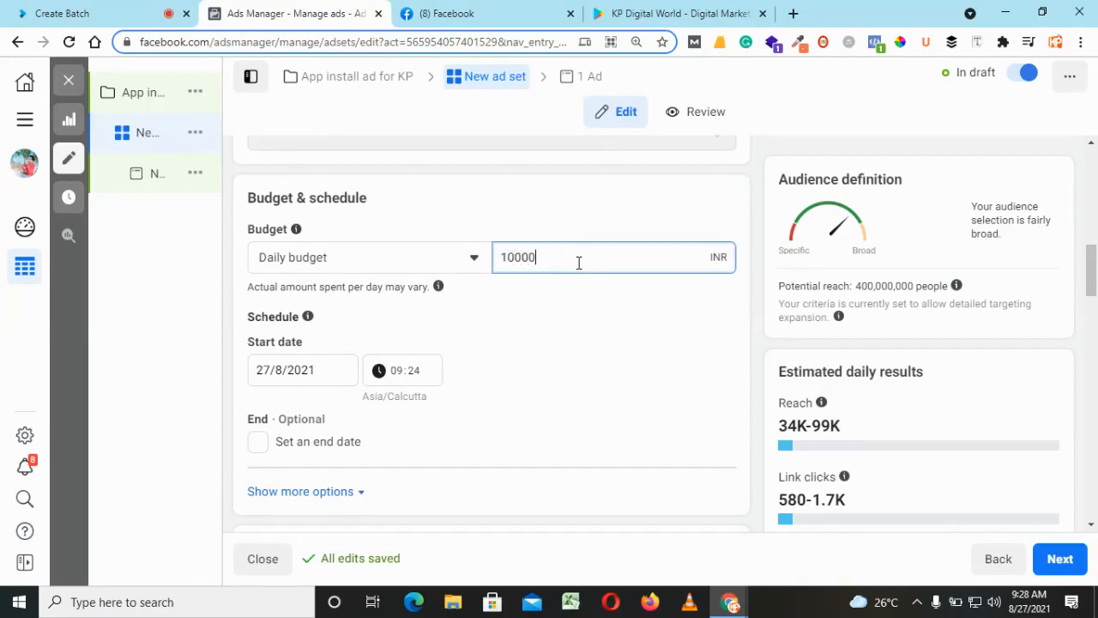
key(BackSpace)
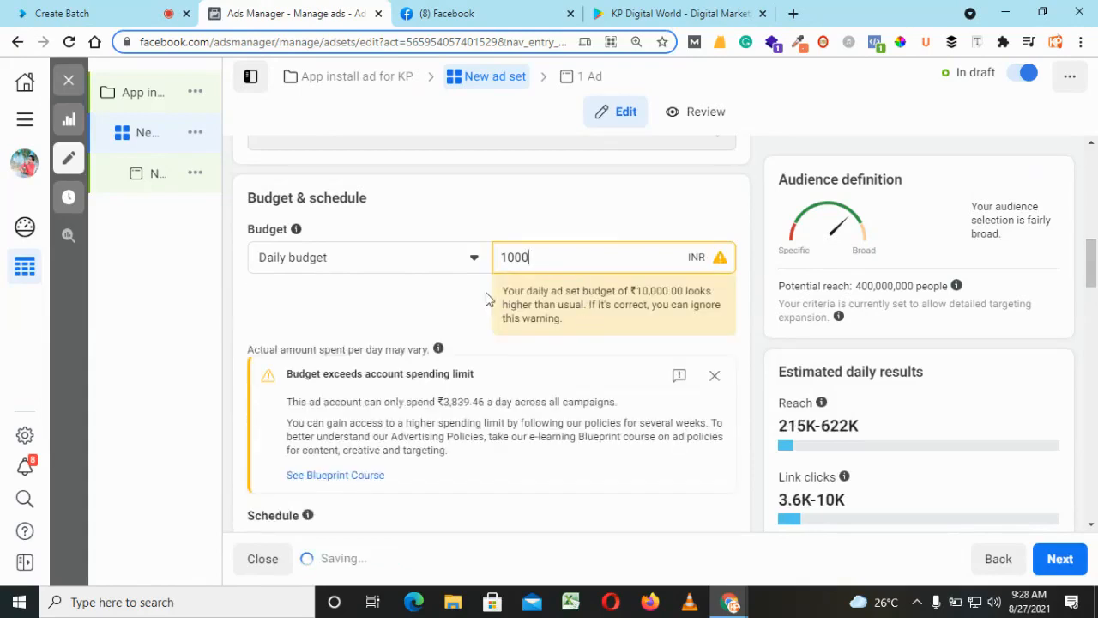
click(464, 295)
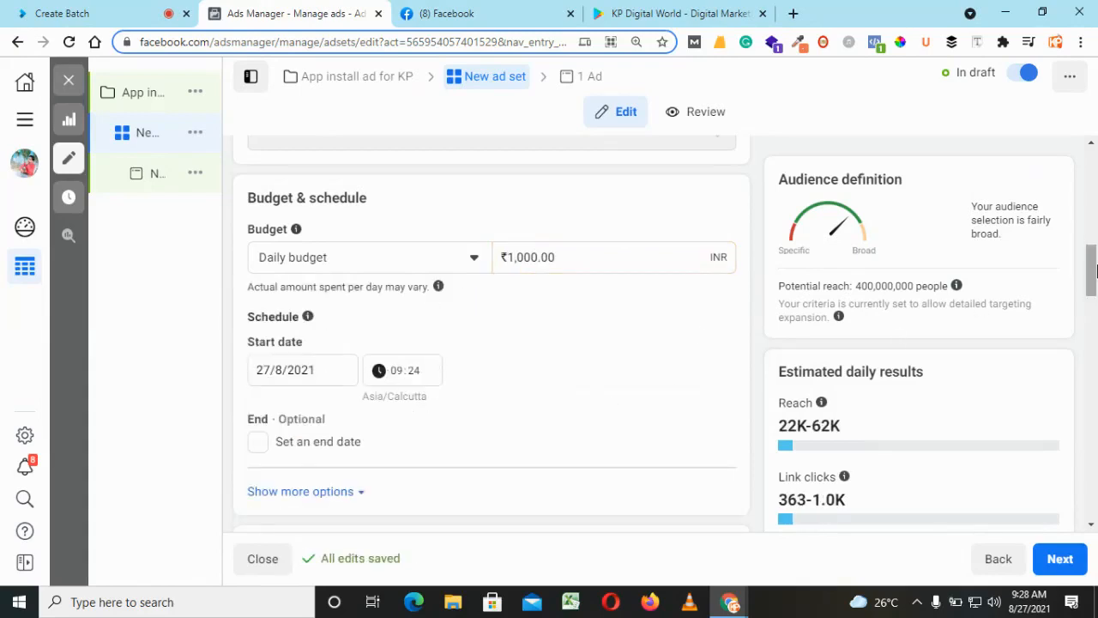
Set the audience's age range to 18–30
drag(1093, 267, 1093, 348)
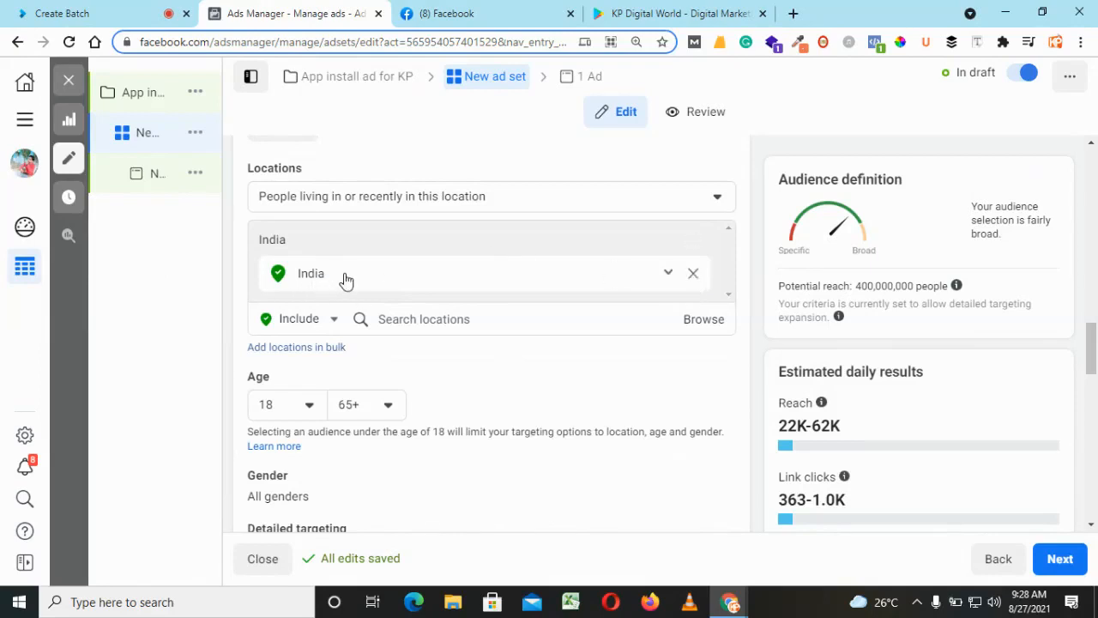
scroll(1091, 349, down, 1)
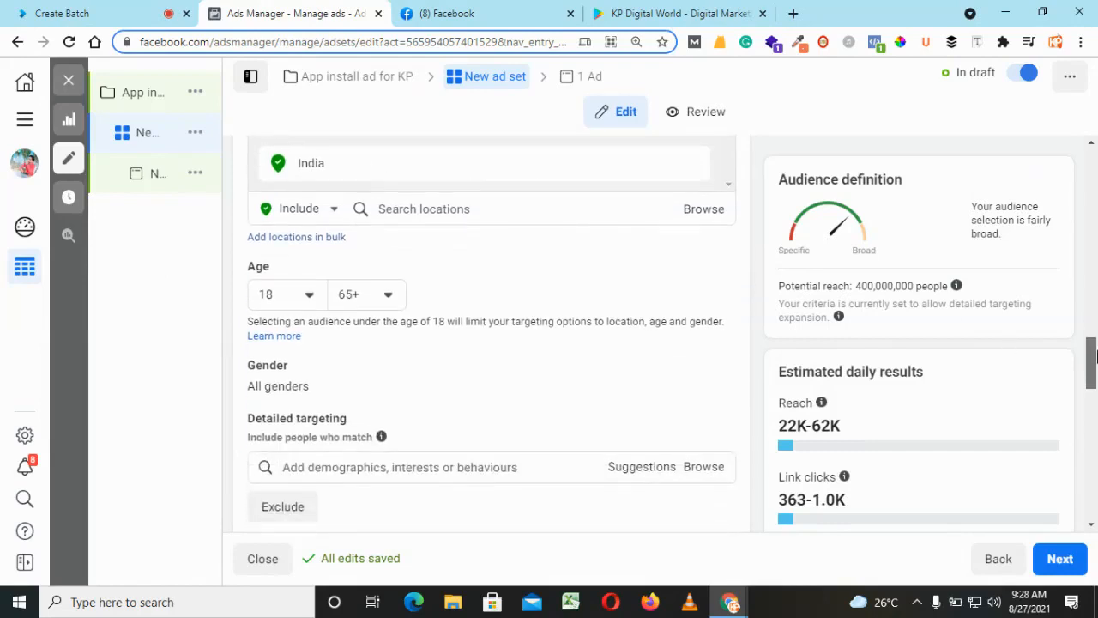
click(304, 297)
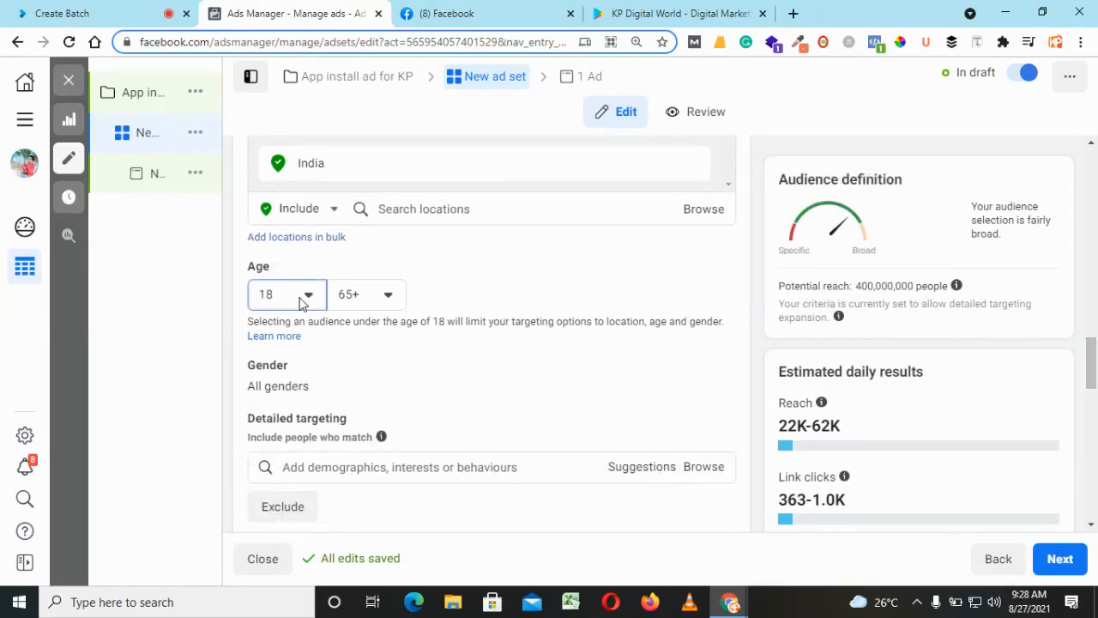
click(292, 494)
click(387, 296)
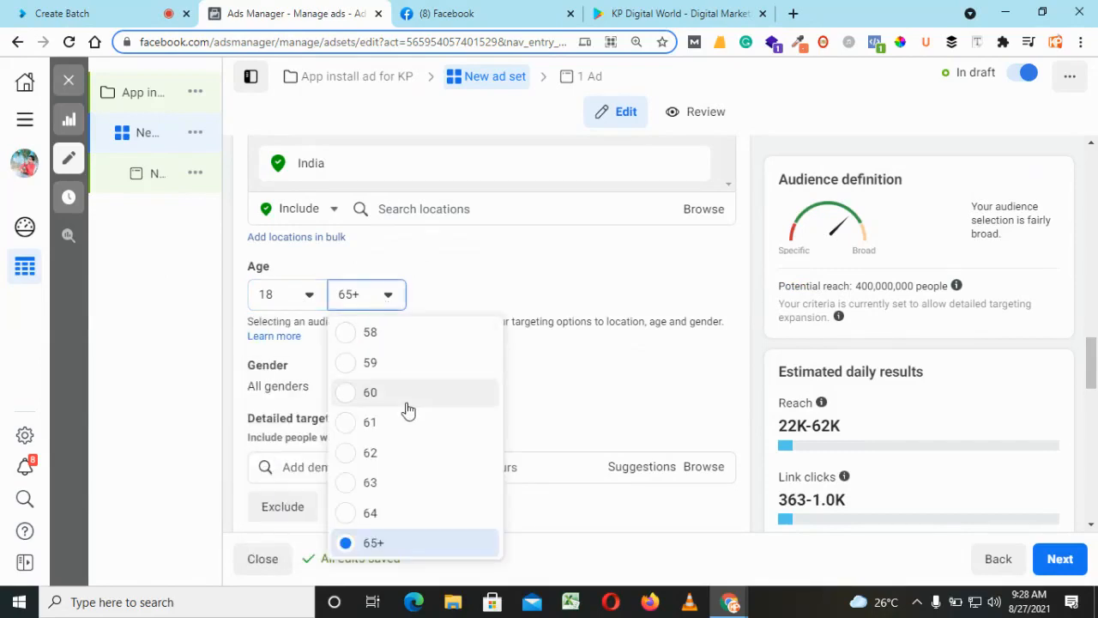
scroll(408, 411, up, 8)
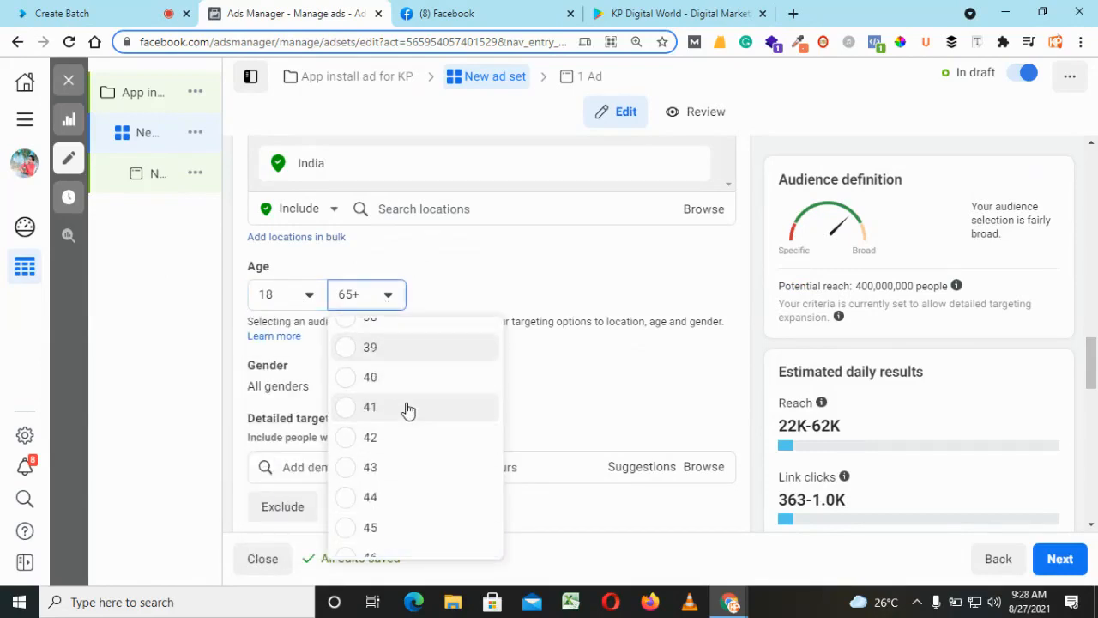
scroll(408, 411, up, 2)
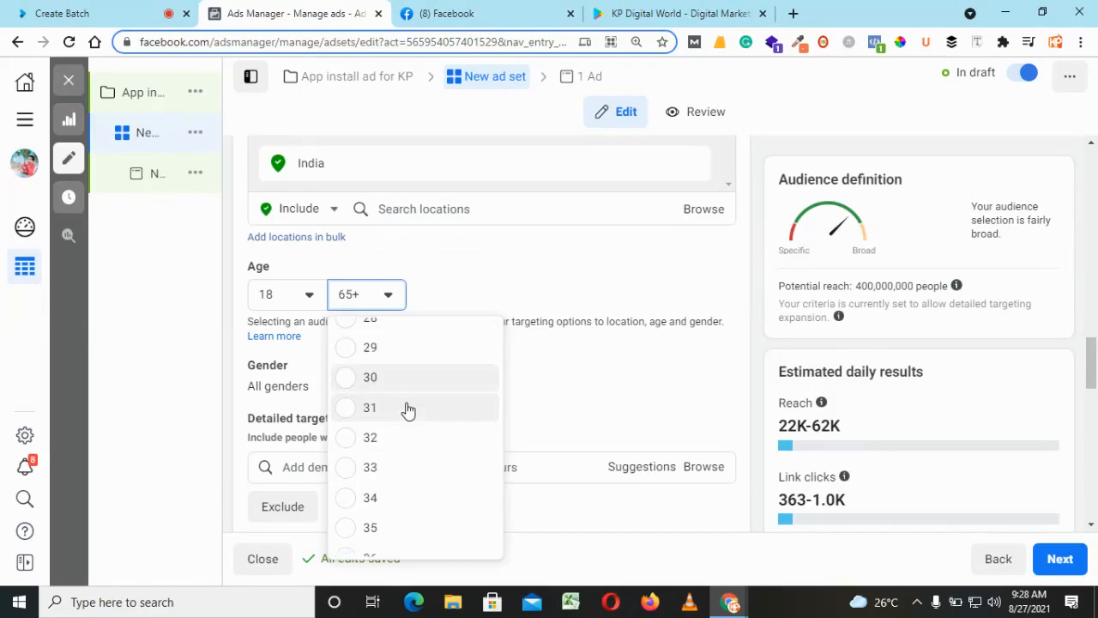
click(356, 381)
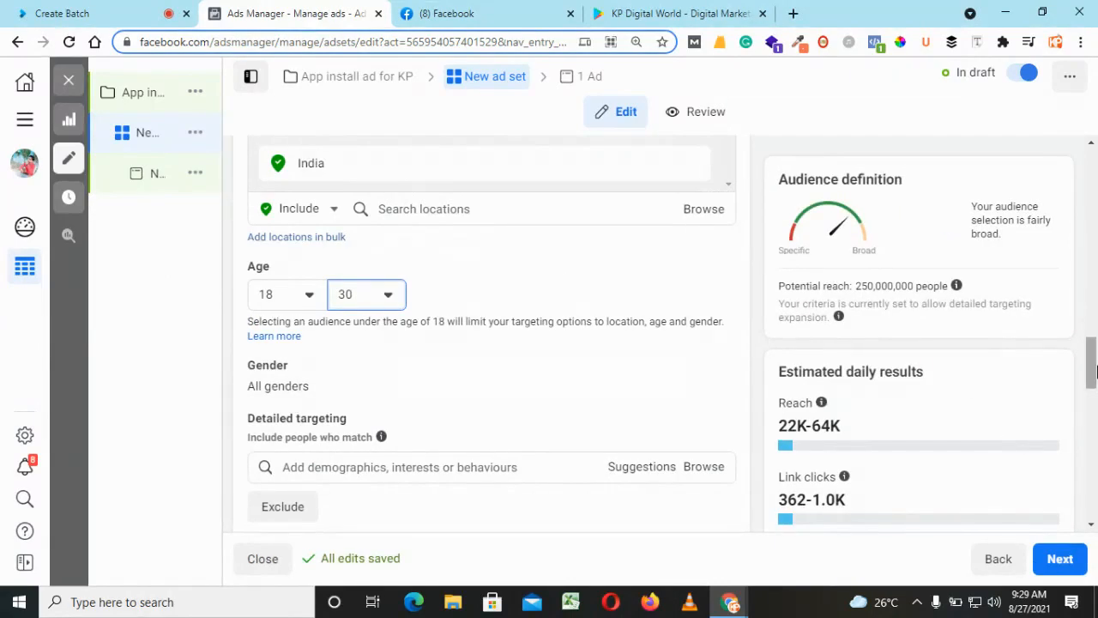
Add the interests "Digital marketing" and "Career development" to the audience's detailed targeting
drag(1095, 380, 1096, 395)
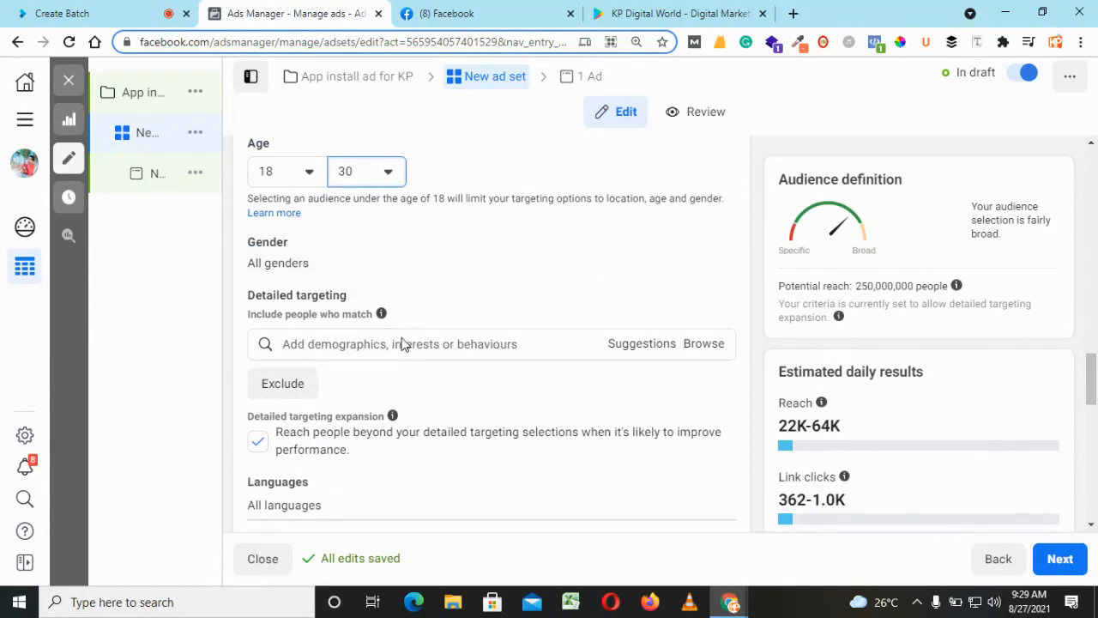
click(347, 343)
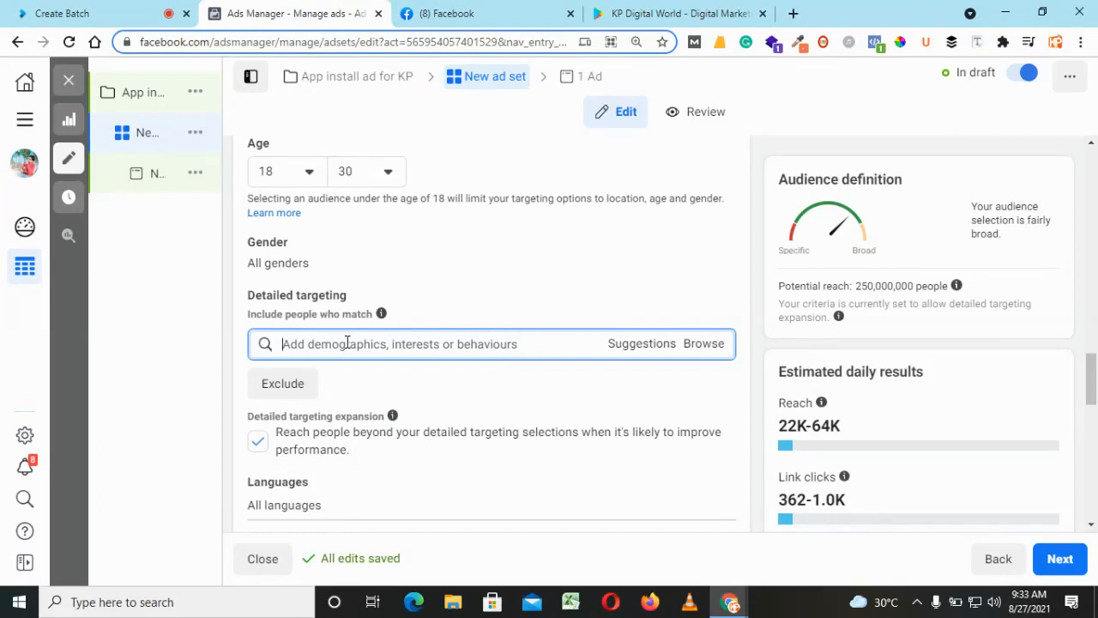
text(dig)
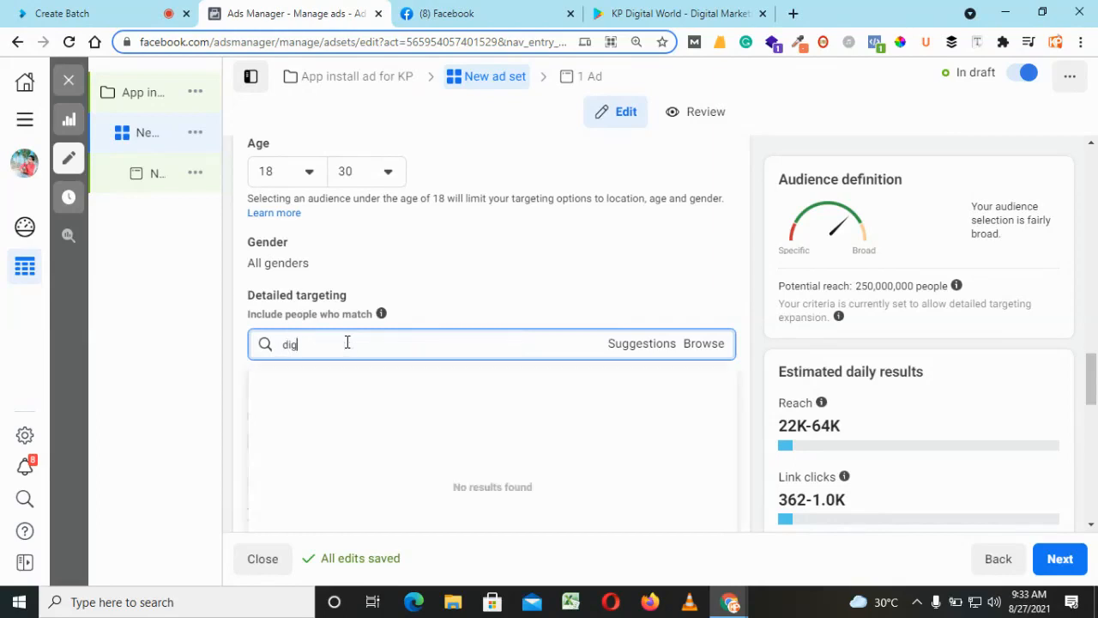
text(ital mar)
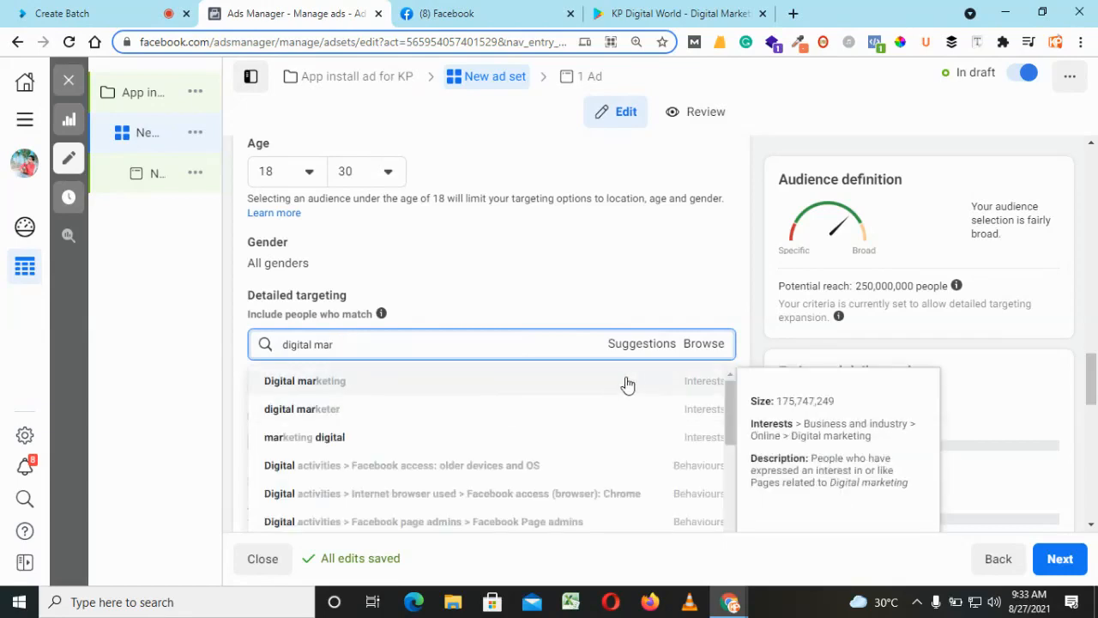
click(635, 385)
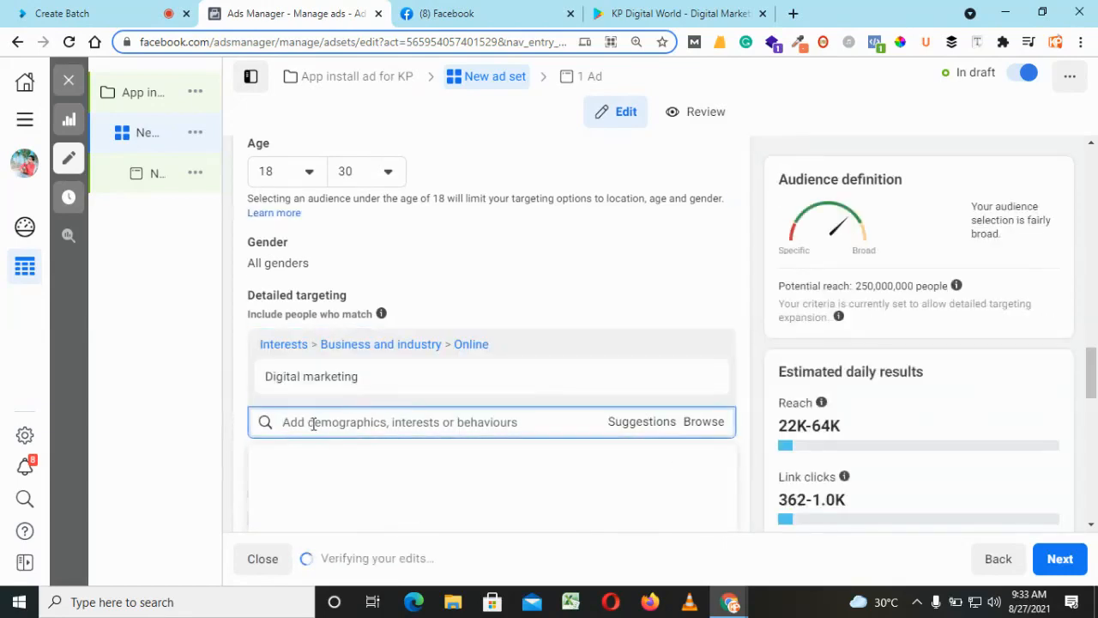
text(career deve)
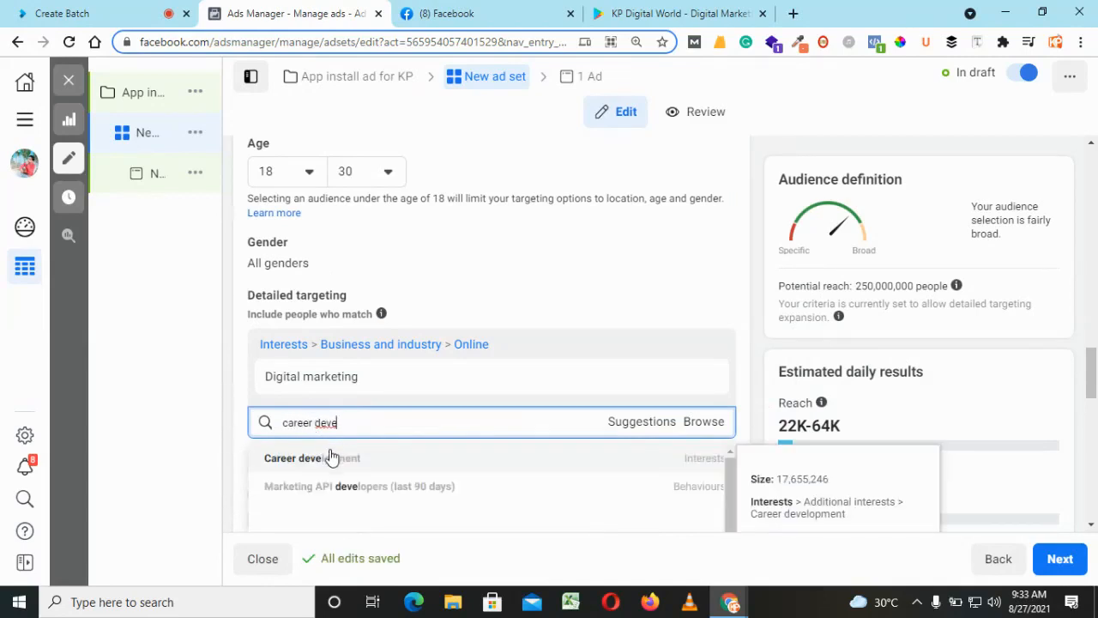
click(331, 462)
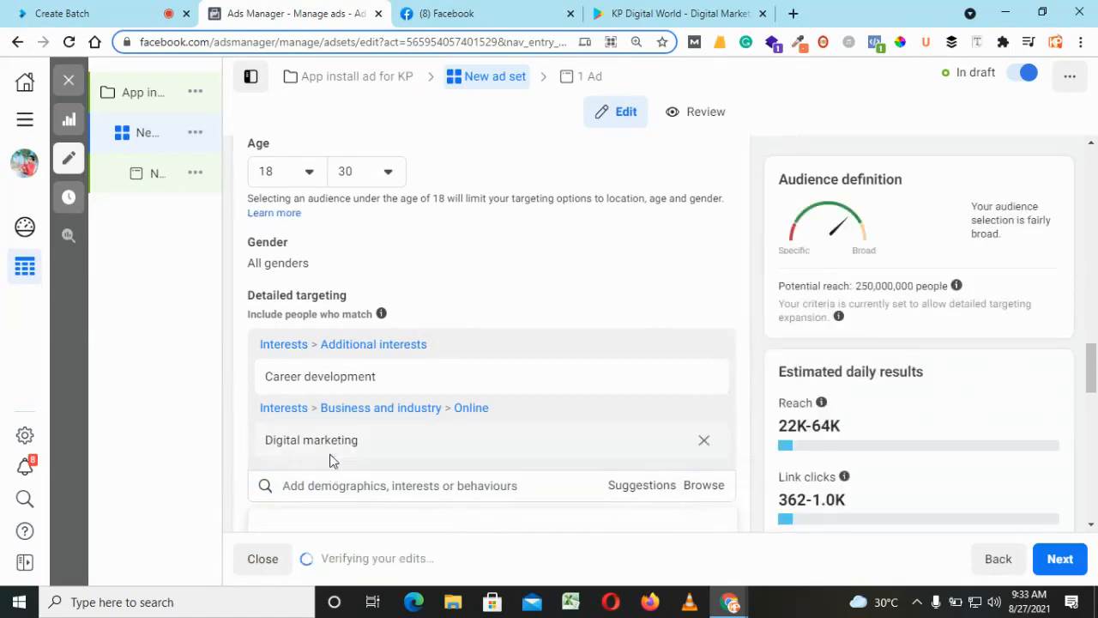
Add the interest "Master of Business Administration" and the field of study "Bachelor of Computer Application(BCA)" to the detailed targeting
scroll(1095, 367, down, 2)
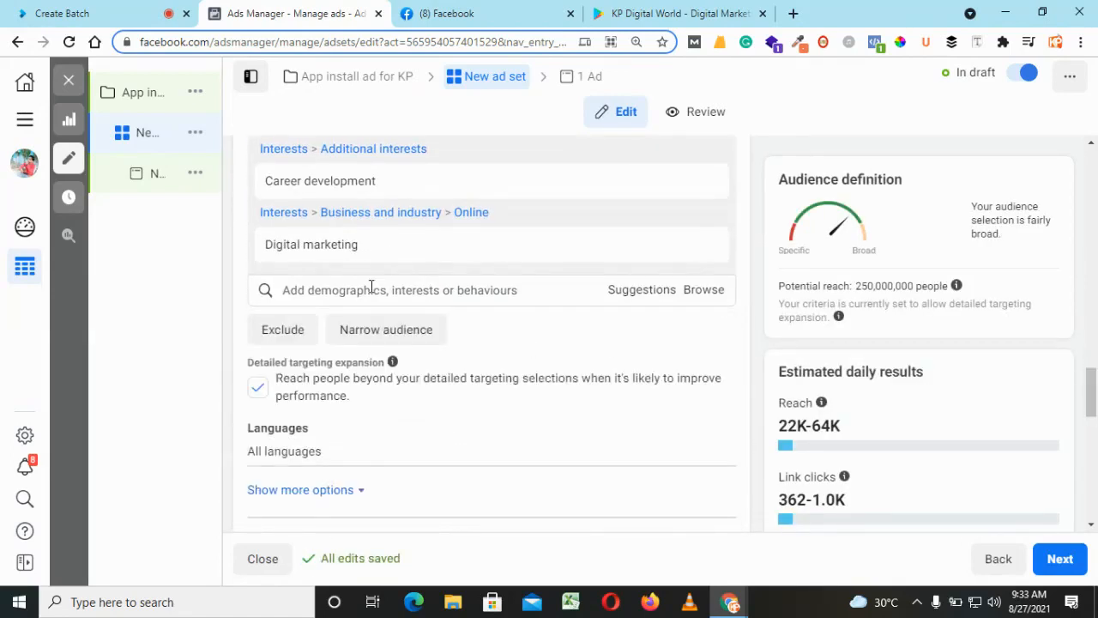
text(mba)
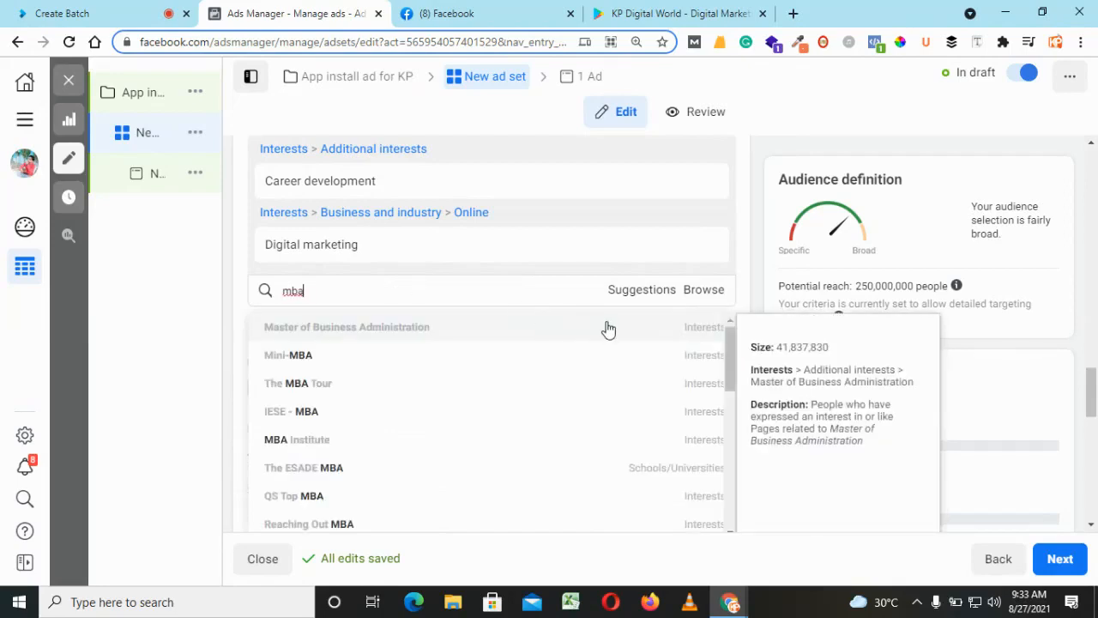
click(608, 330)
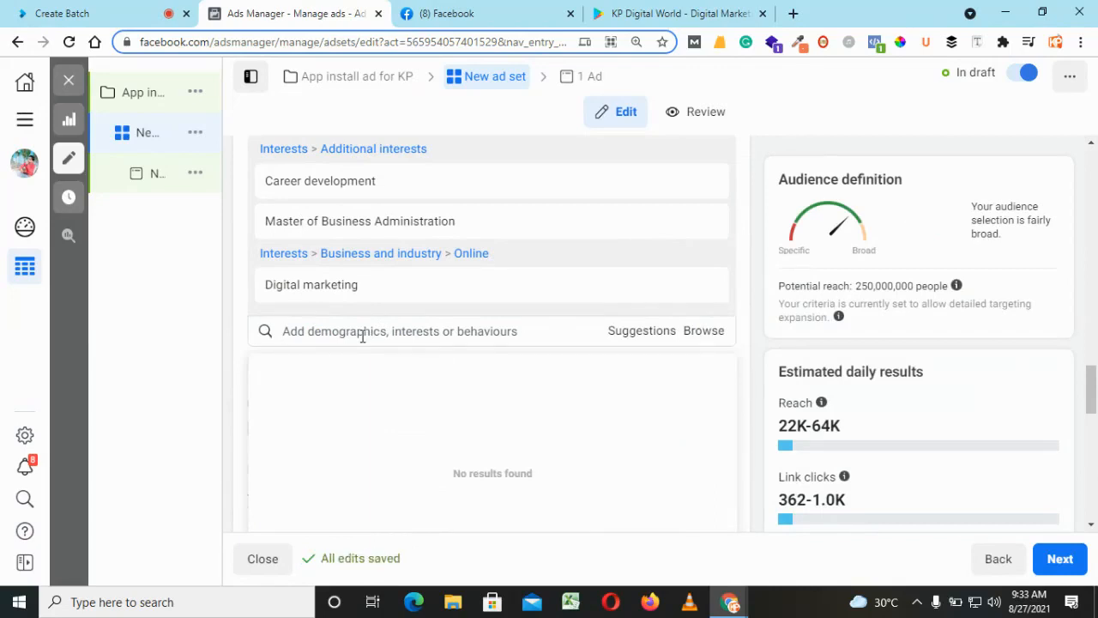
text(bca)
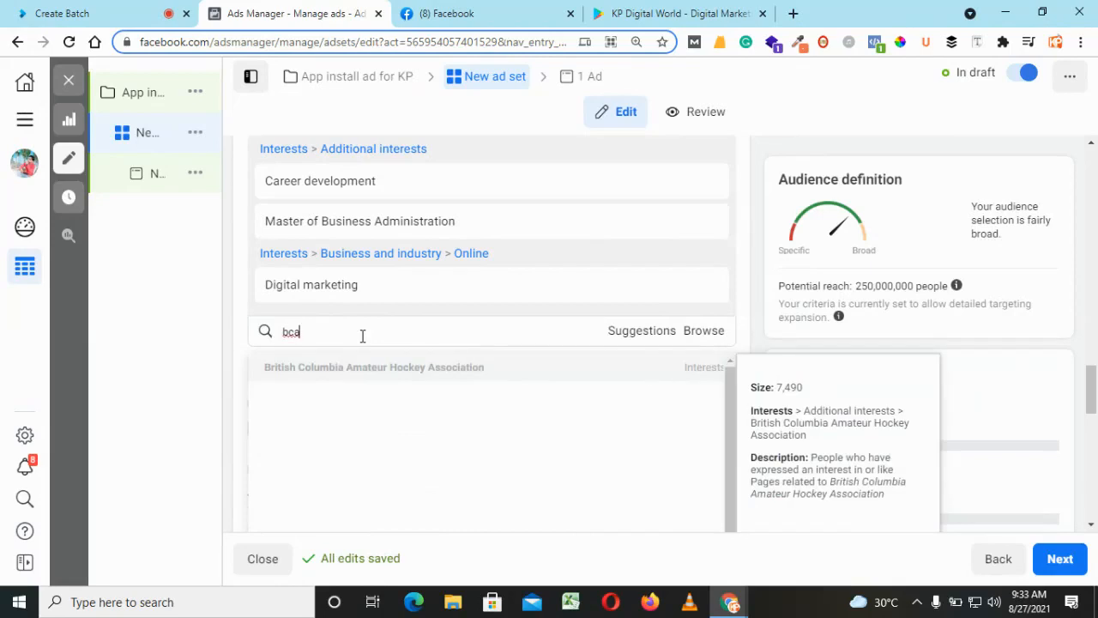
key(BackSpace)
key(BackSpace)
text(achelor of computer)
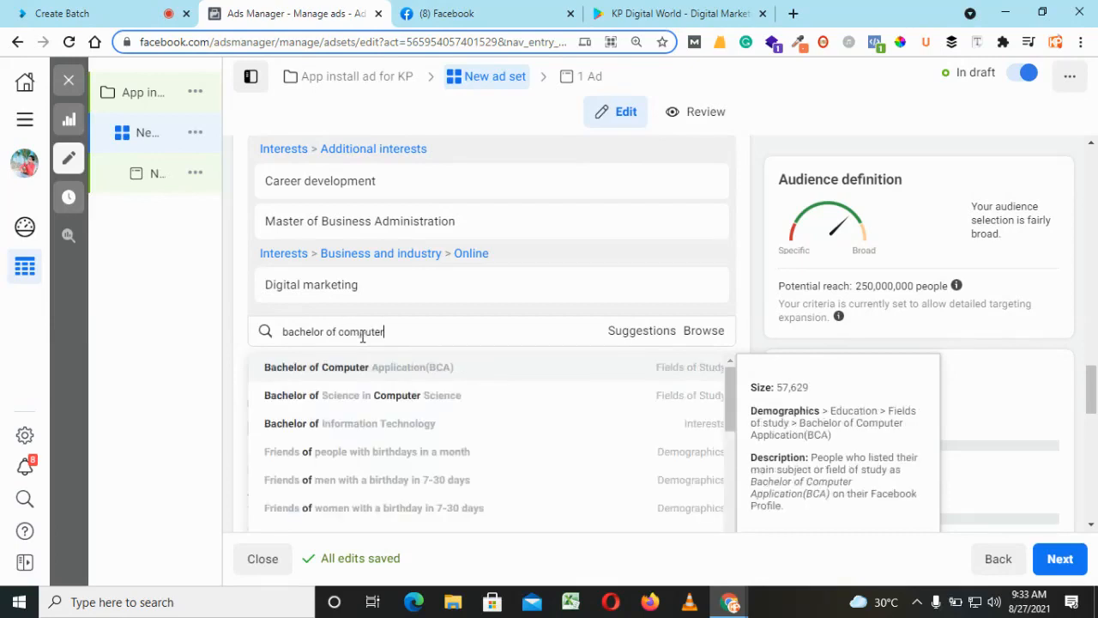
click(469, 367)
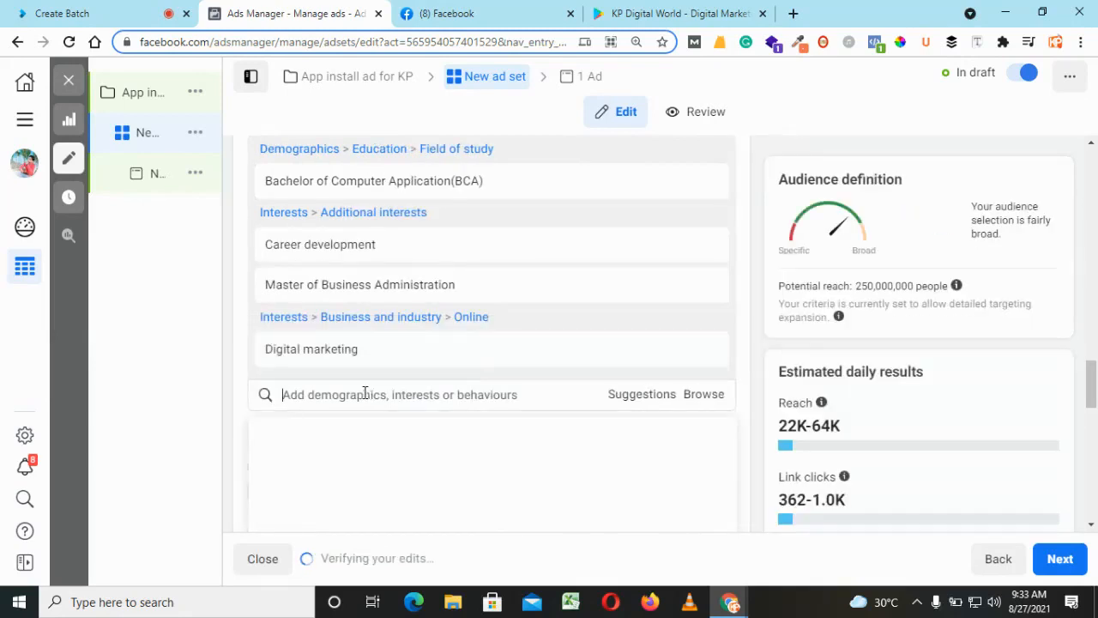
Find and add the interest "graduate" to the detailed targeting
text(grad)
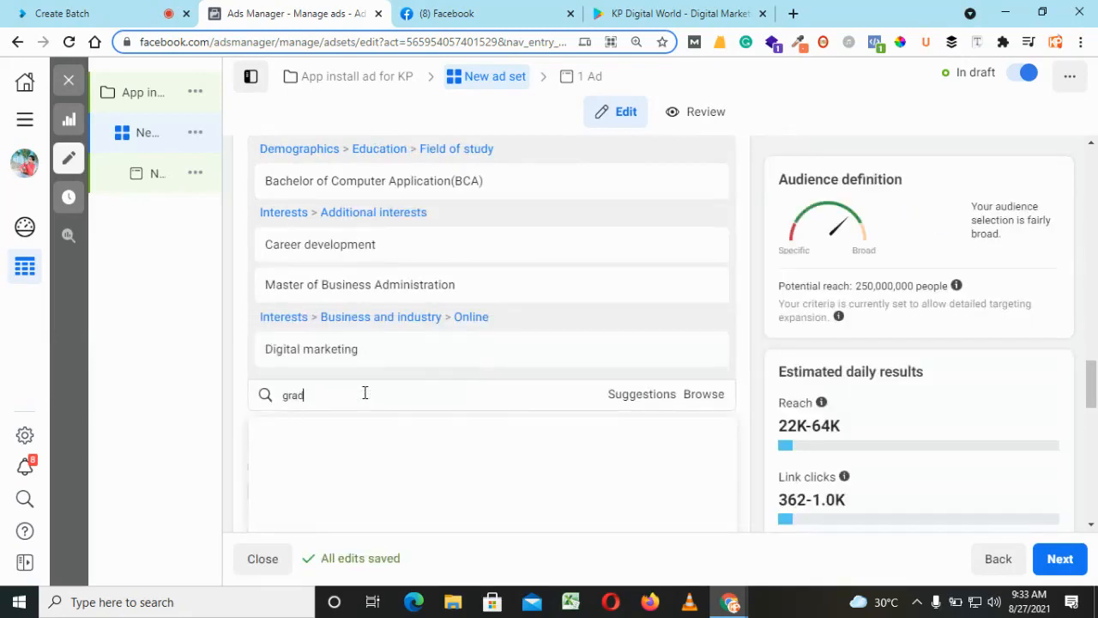
text(uate)
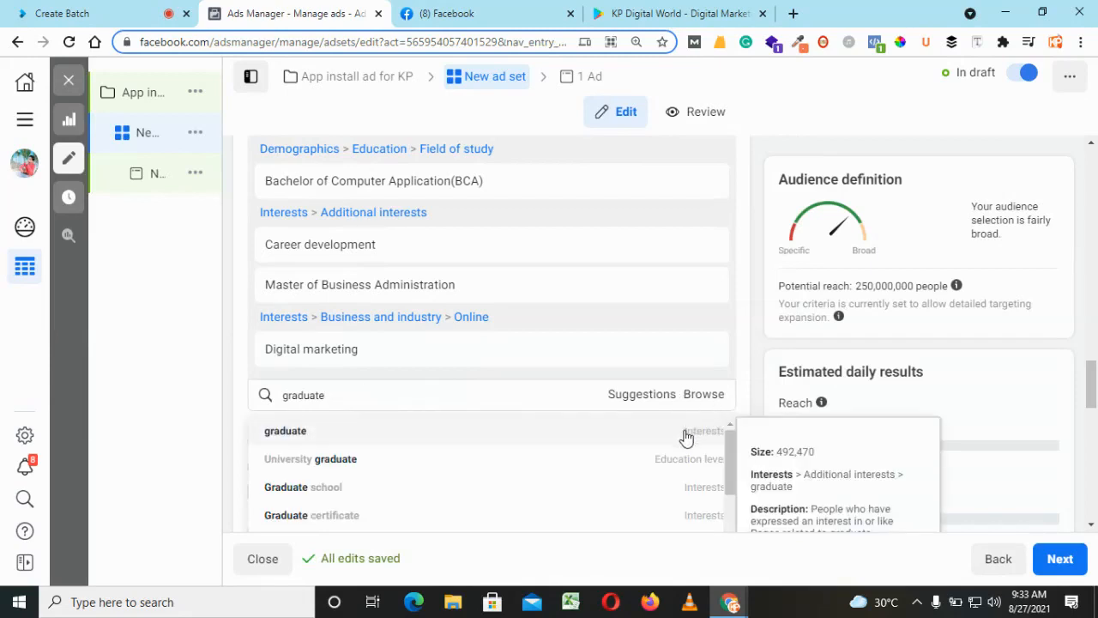
click(686, 438)
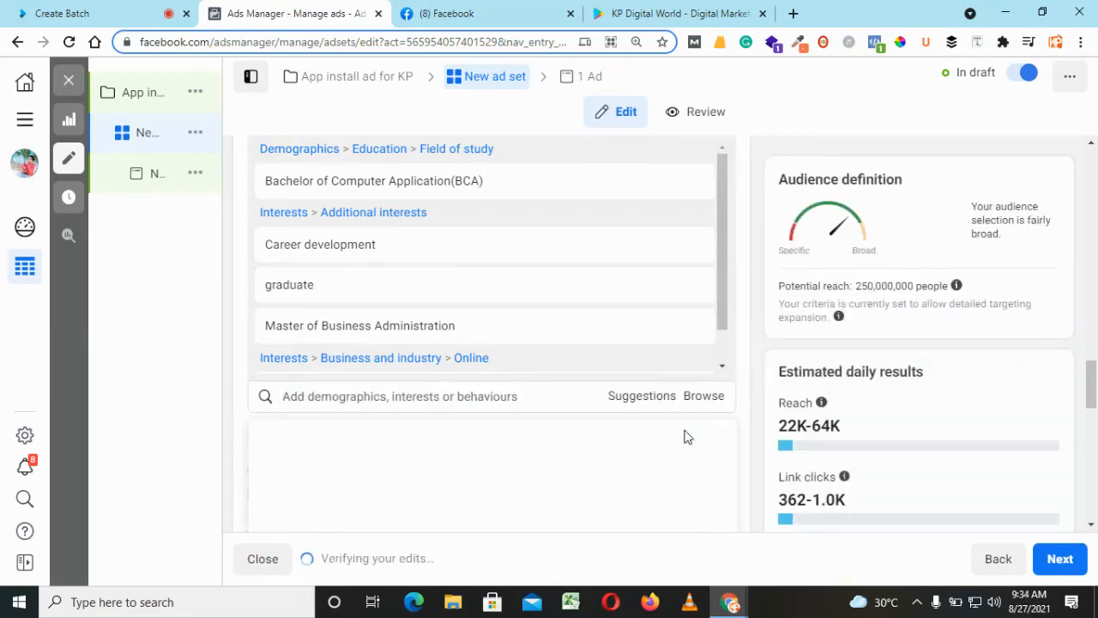
Try to find a detailed targeting option for "12 pass", and clear the search
text(12)
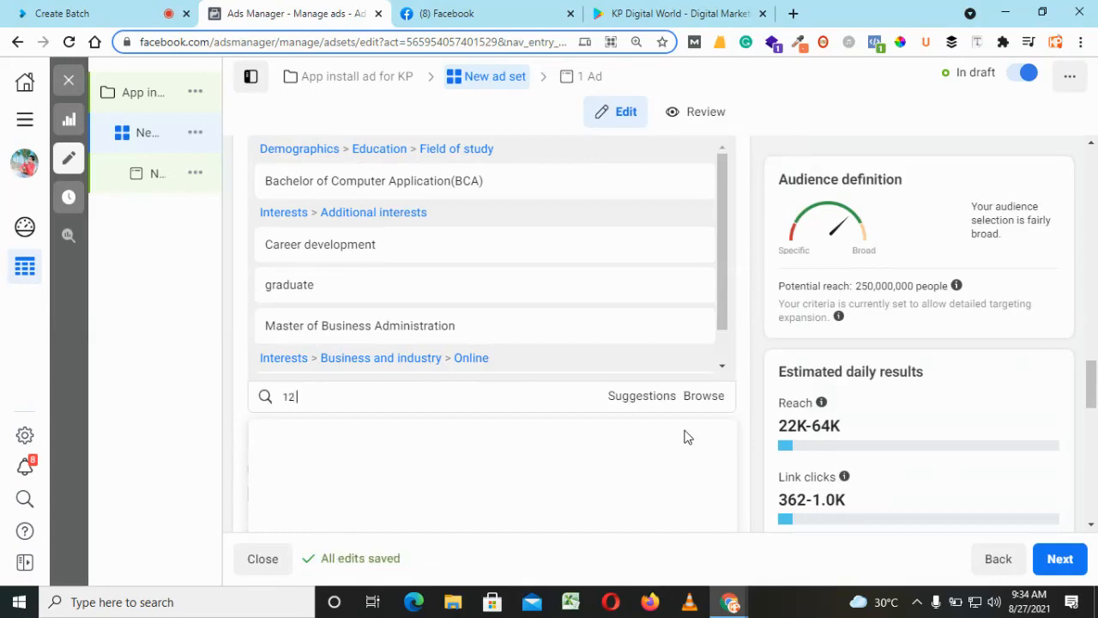
text( pass)
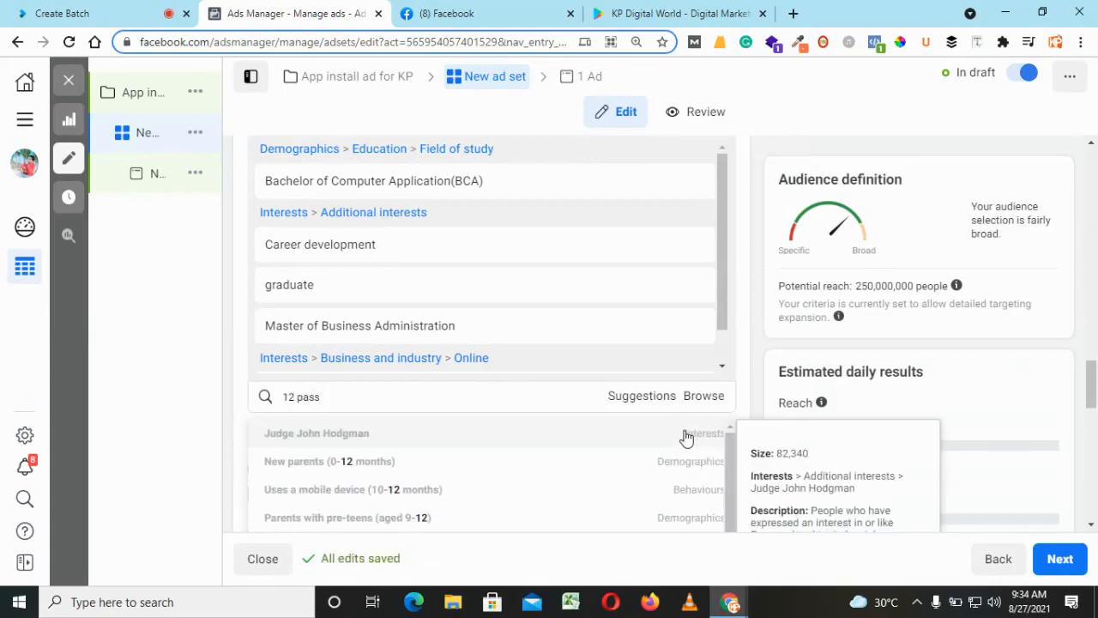
key(BackSpace)
key(BackSpace)
key(BackSpace)
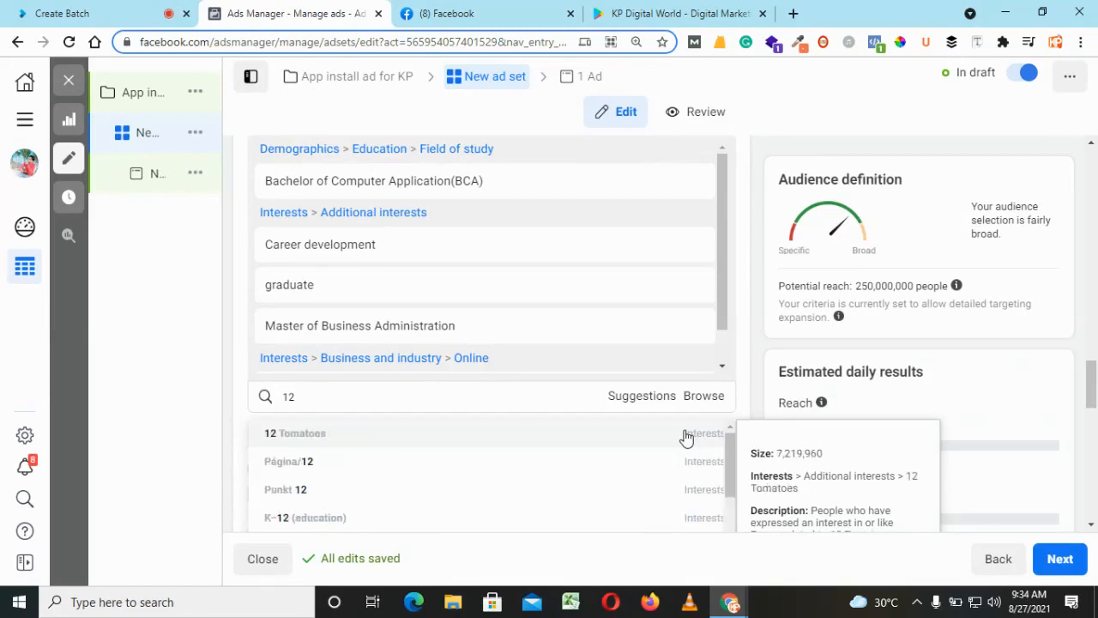
key(BackSpace)
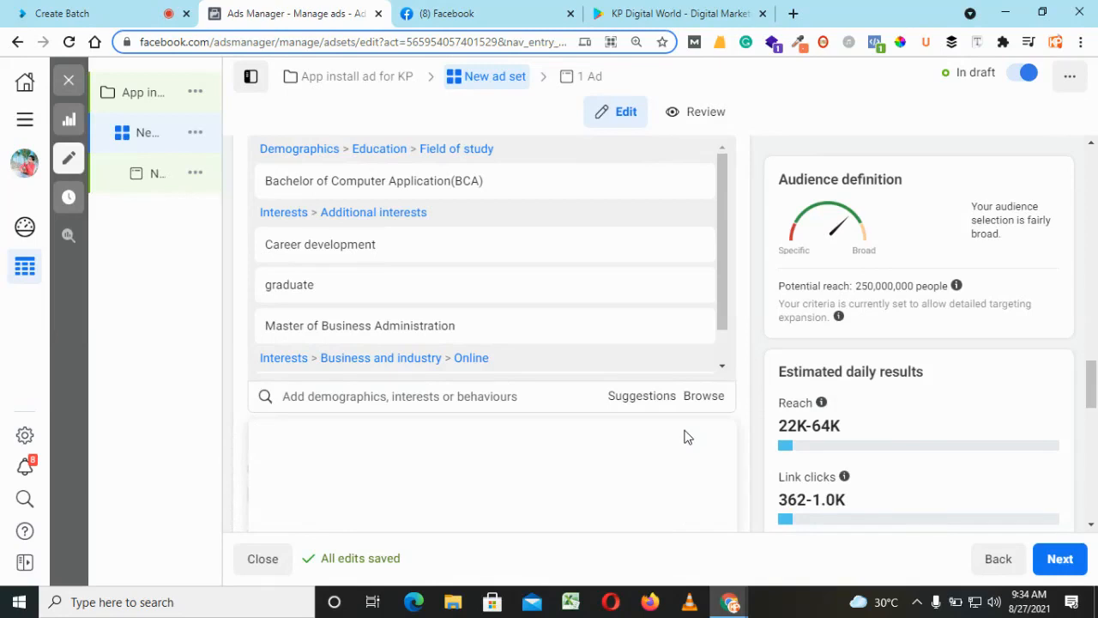
Find and add the interests "Free Online Earning" and "Passive income" to the detailed targeting
text(online earn)
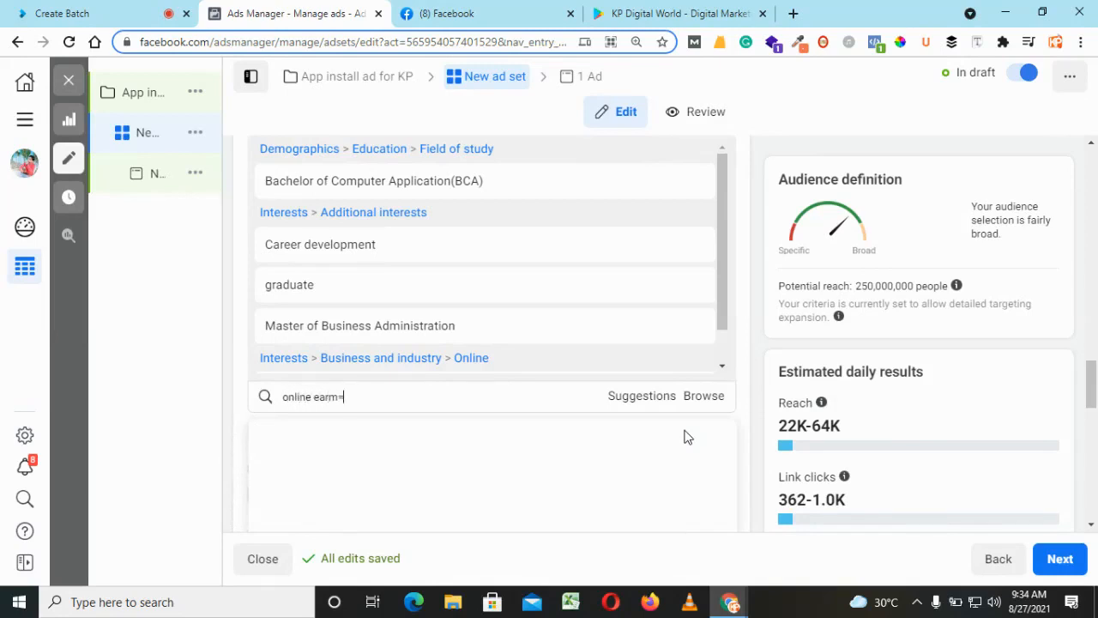
key(BackSpace)
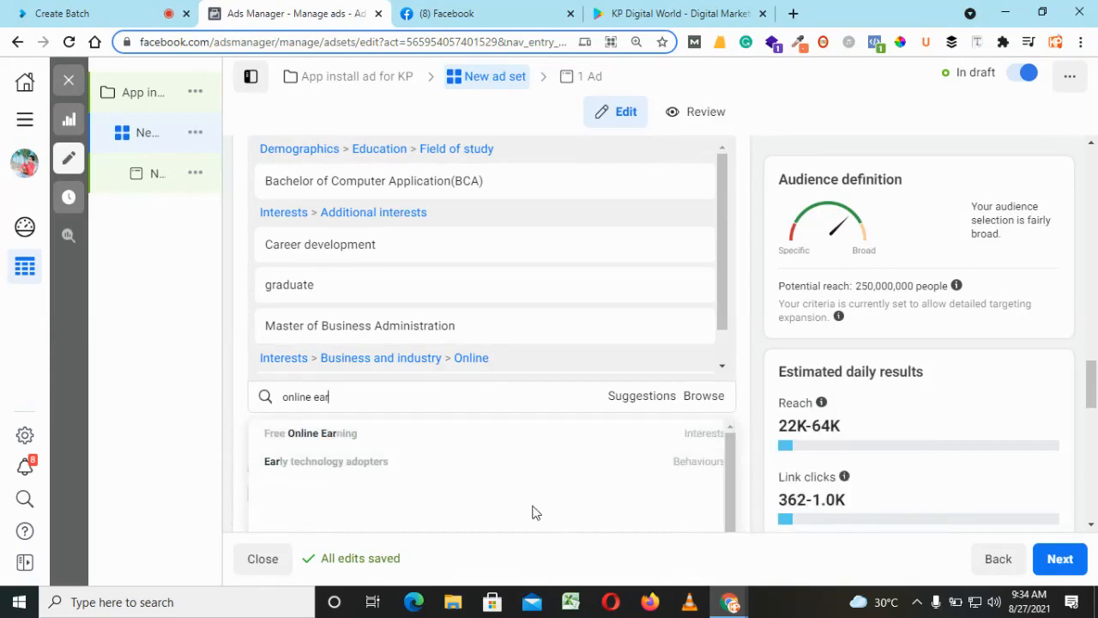
click(467, 440)
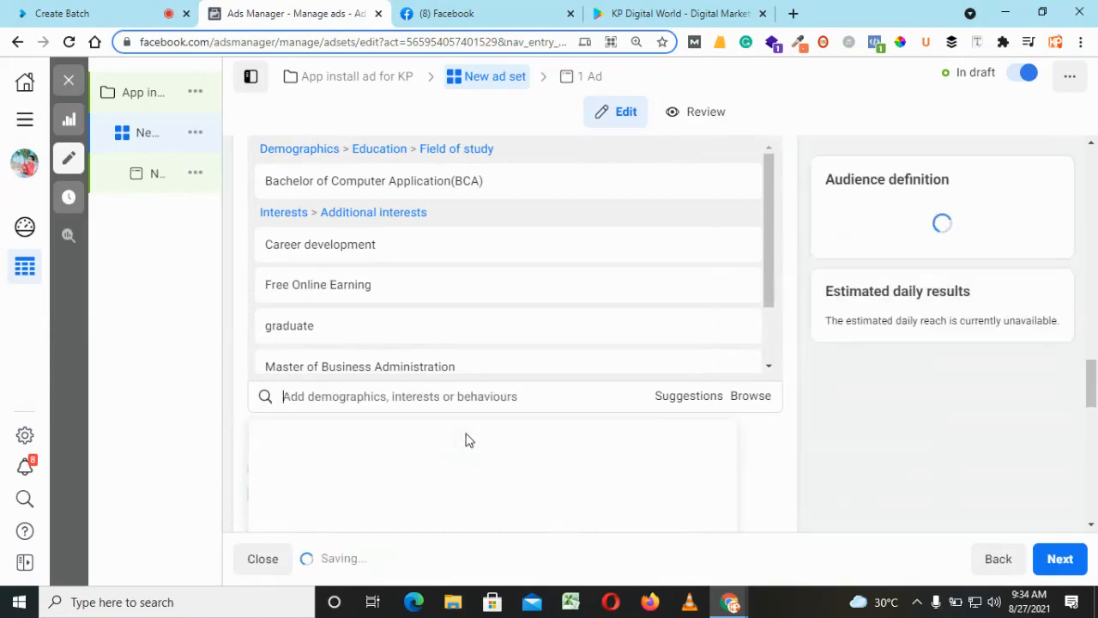
text(passive i)
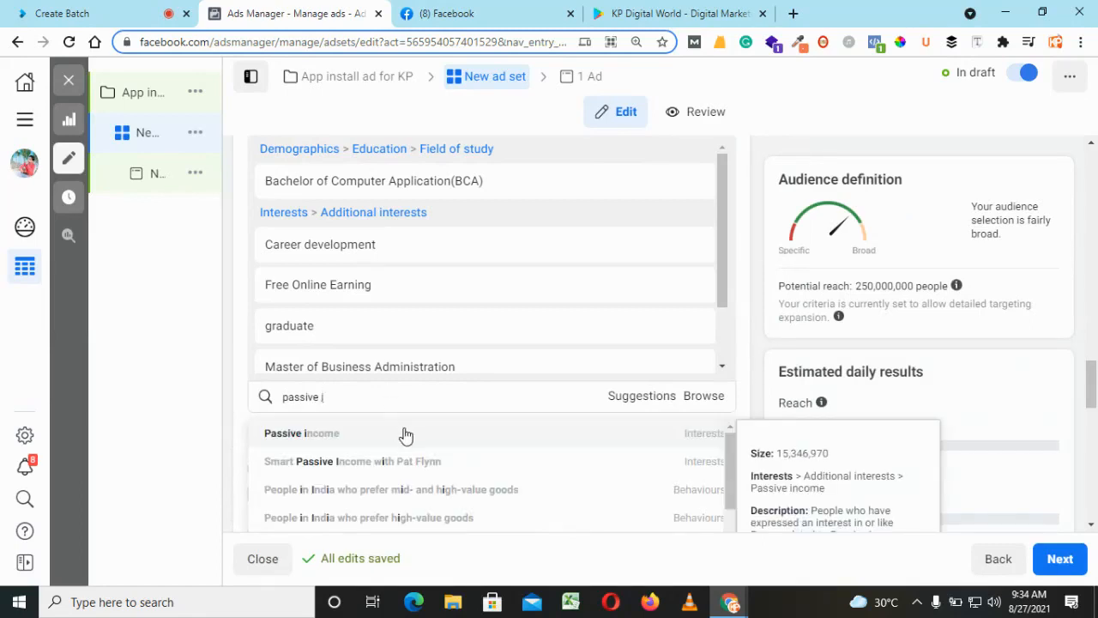
click(405, 436)
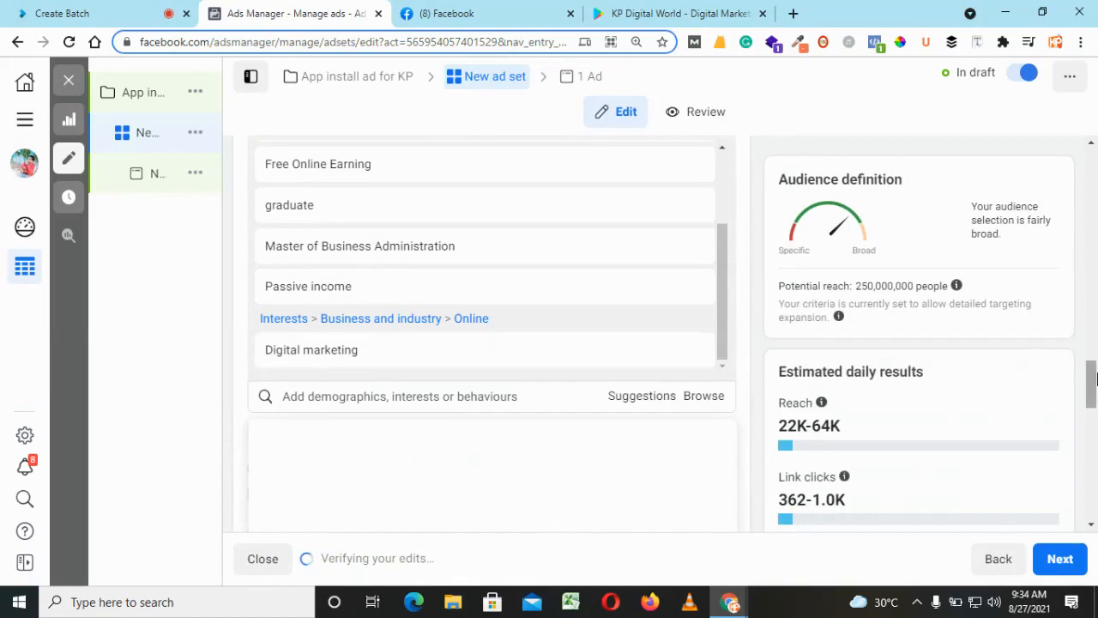
scroll(343, 333, down, 1)
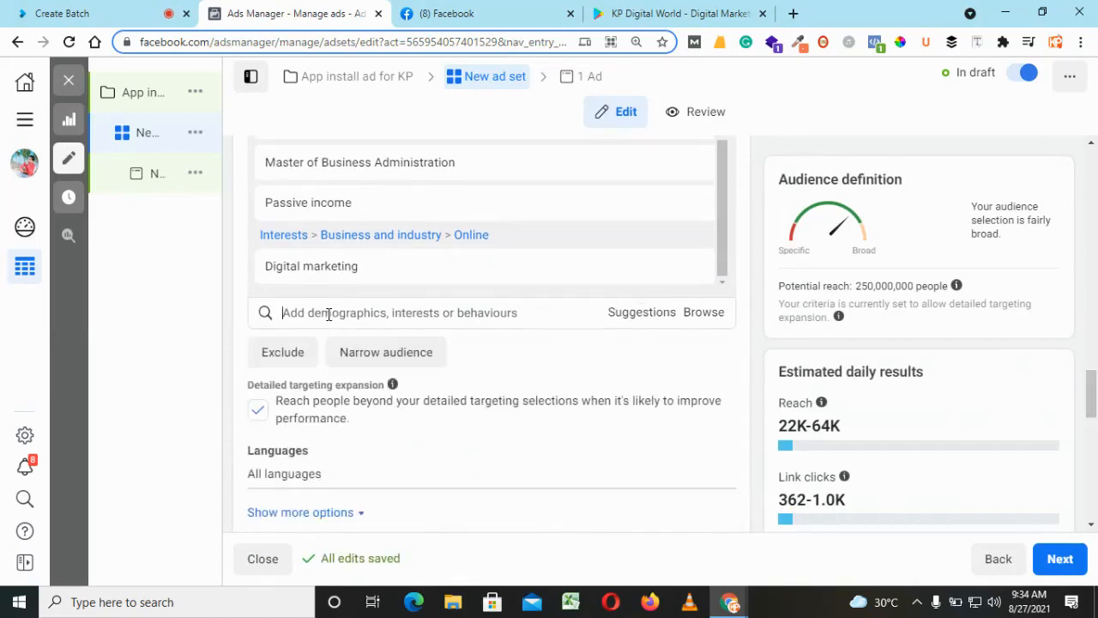
Add the suggested interests "Social media marketing", "Online advertising" and "Professional development" to the detailed targeting
click(329, 314)
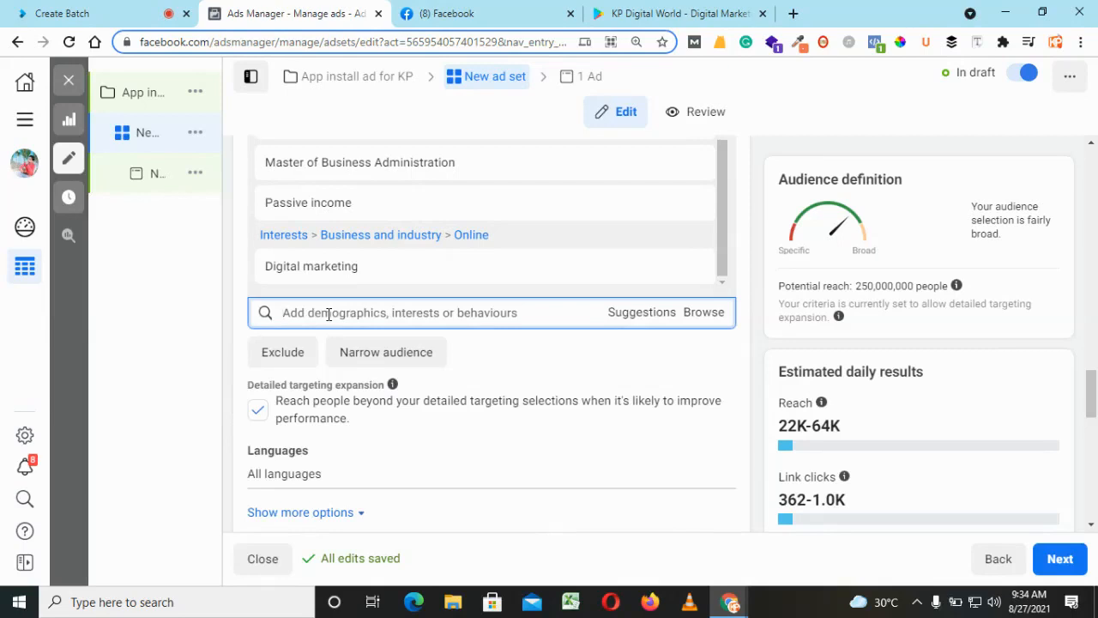
click(650, 317)
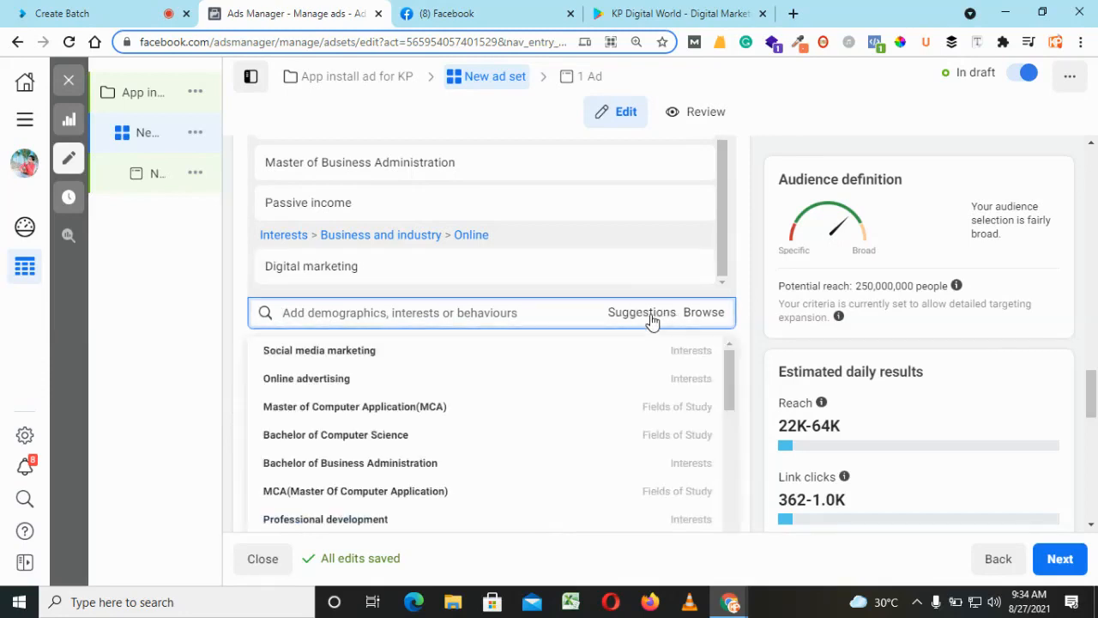
mouse_move(630, 360)
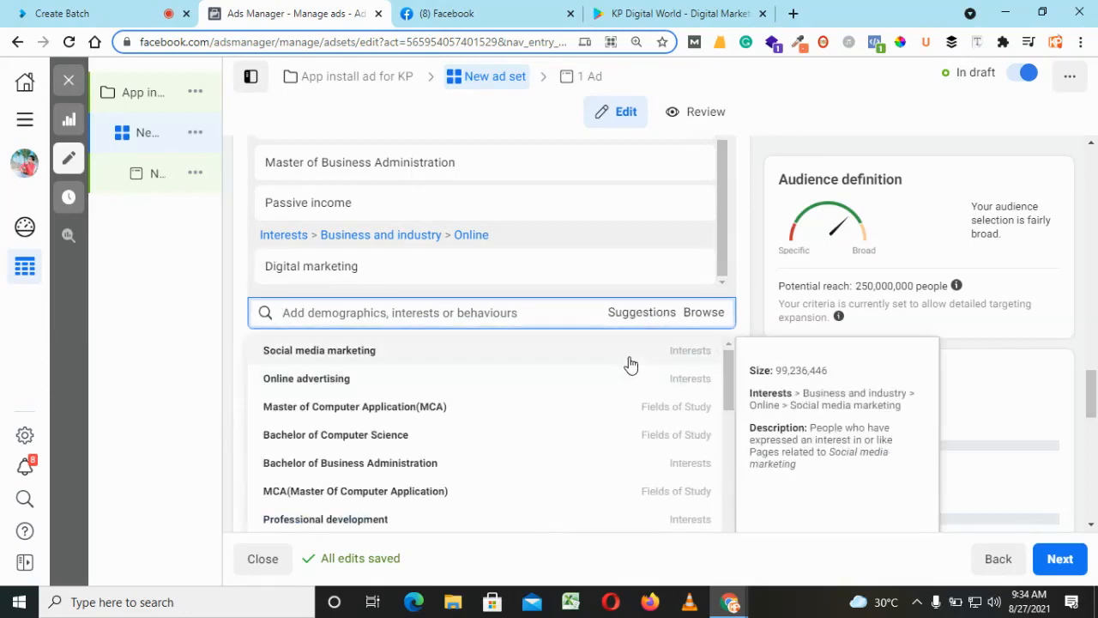
click(637, 361)
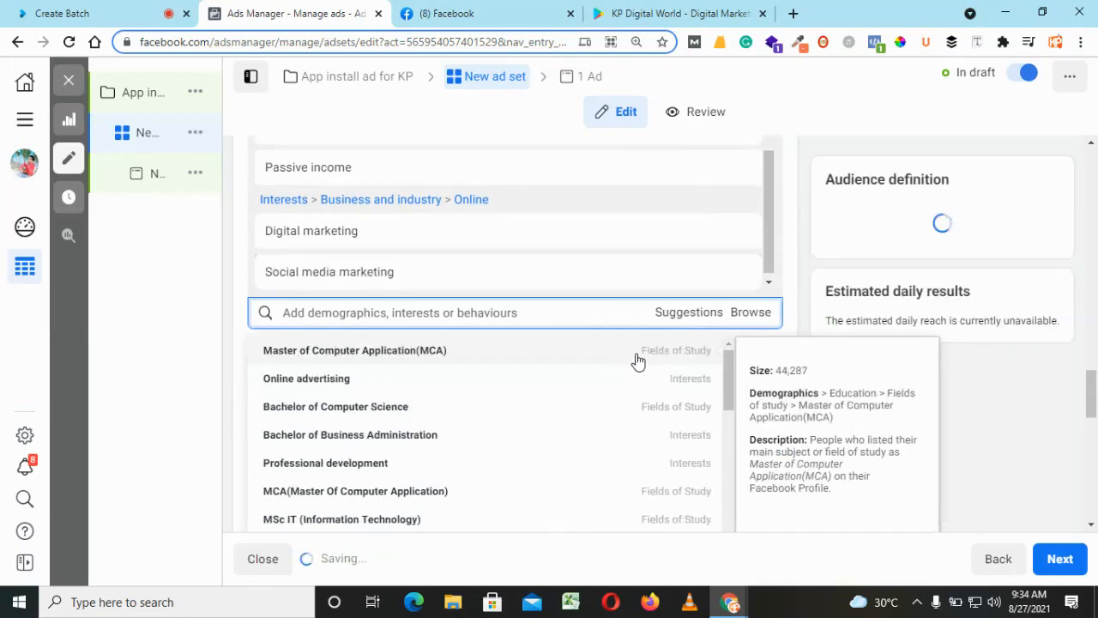
click(687, 386)
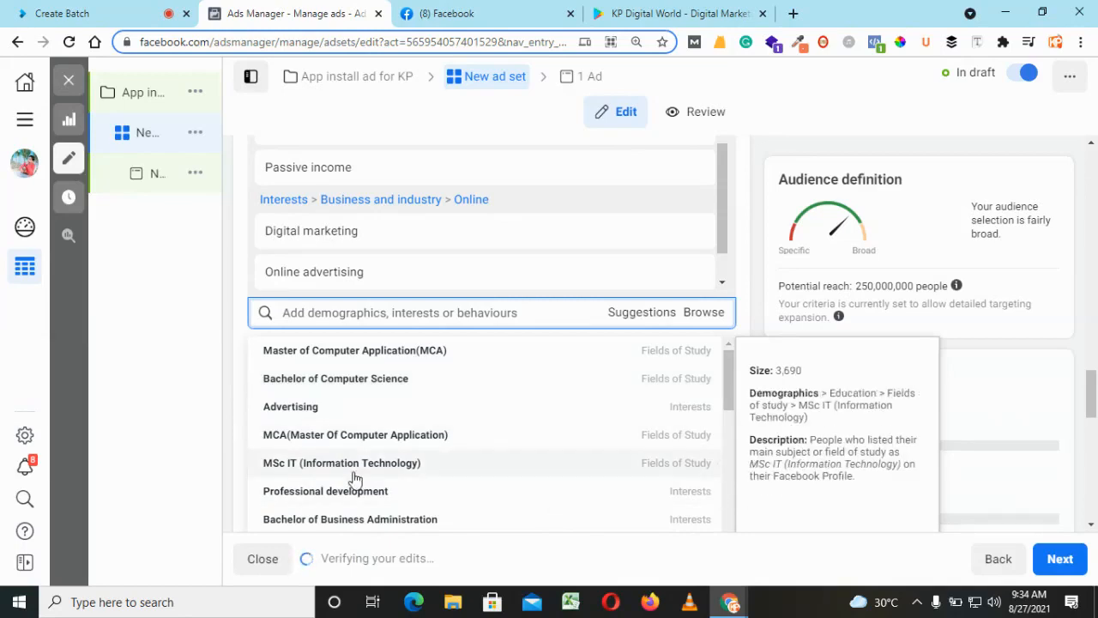
click(330, 501)
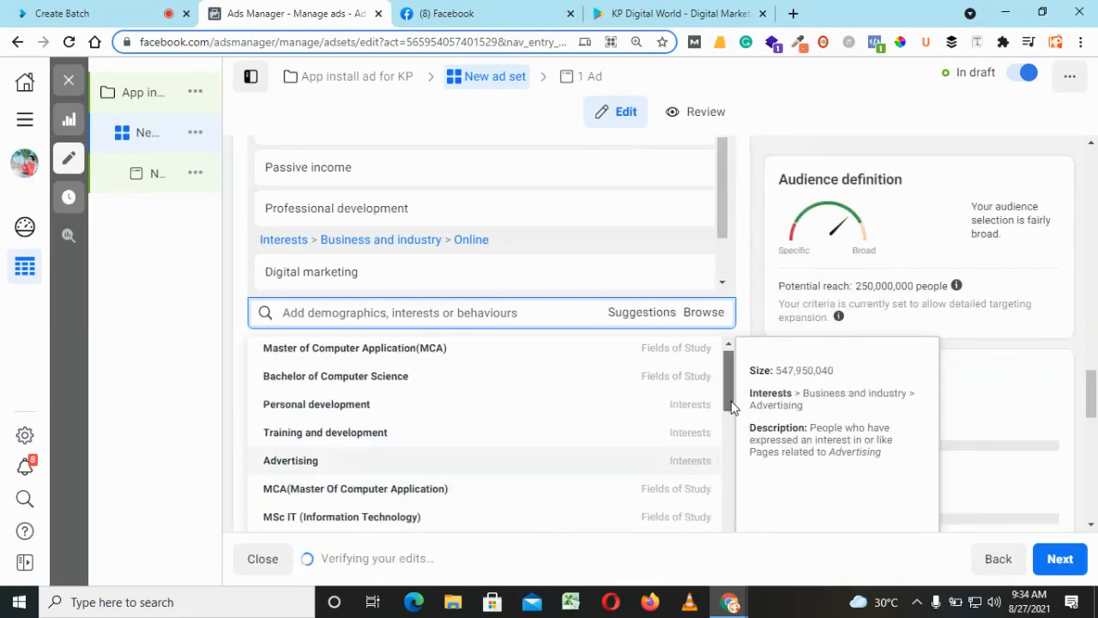
Add the suggested interests "Social media", "Career" and "Personal development" to the detailed targeting, and close the suggestions
drag(734, 403, 730, 455)
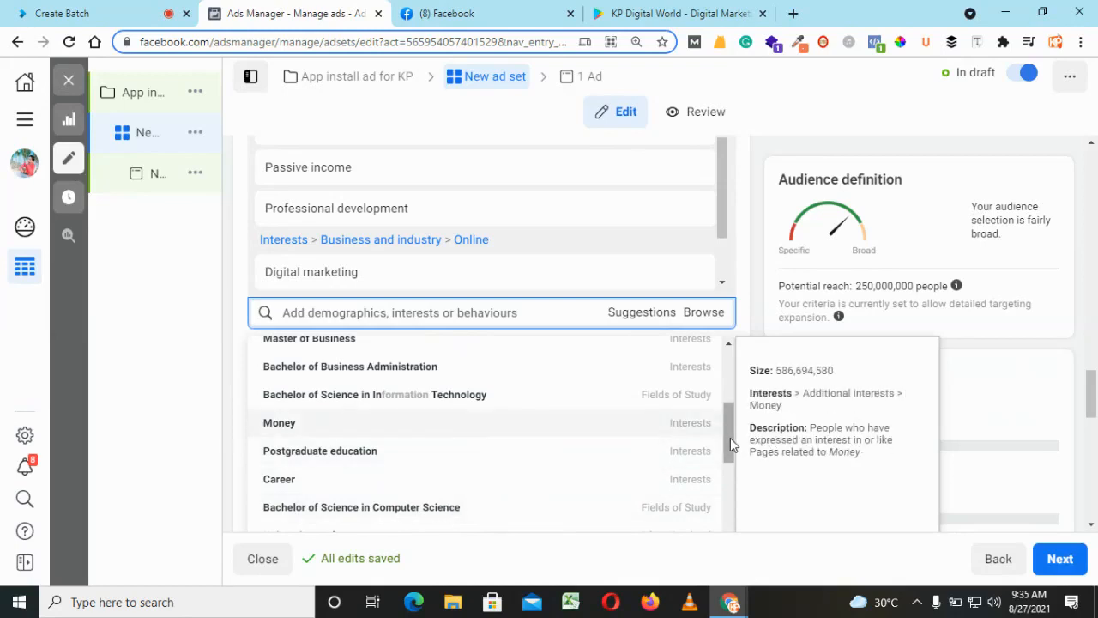
drag(727, 438, 724, 498)
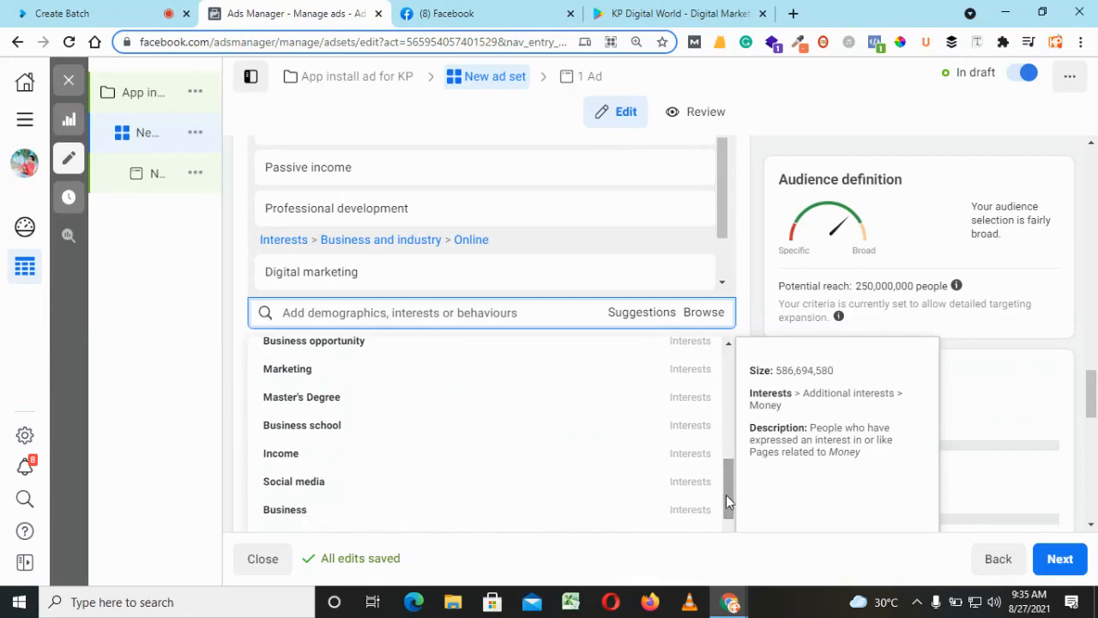
click(293, 483)
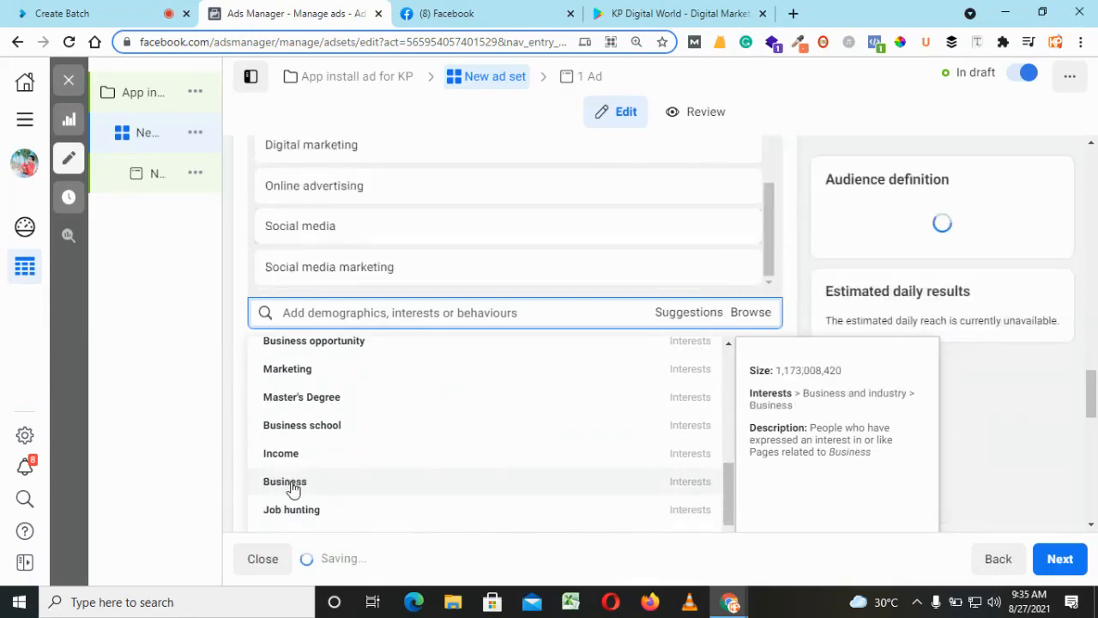
click(315, 512)
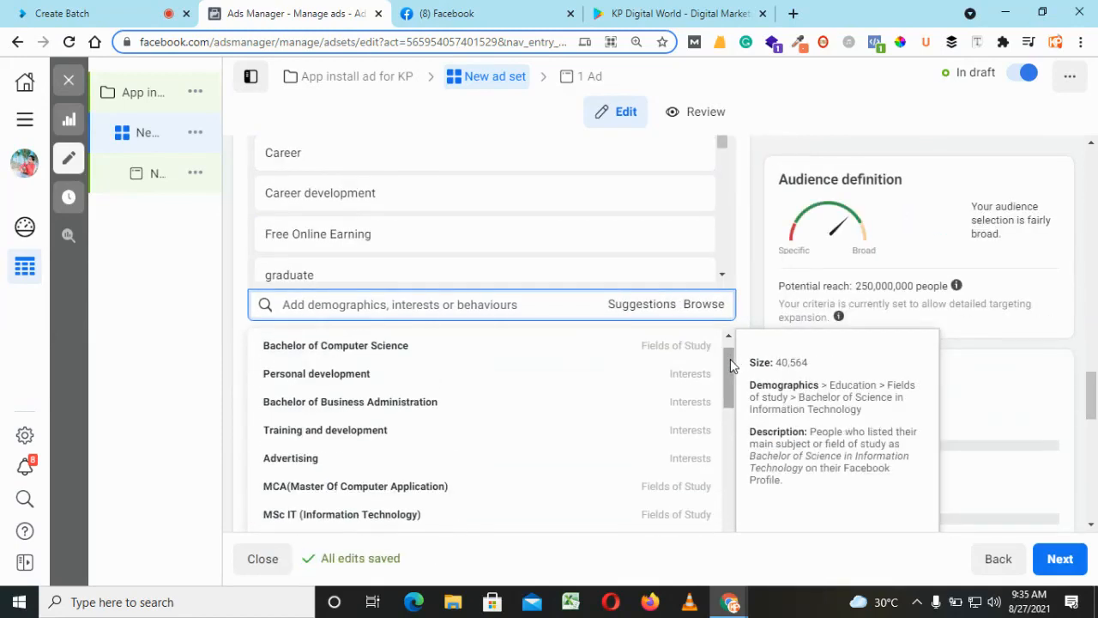
click(306, 374)
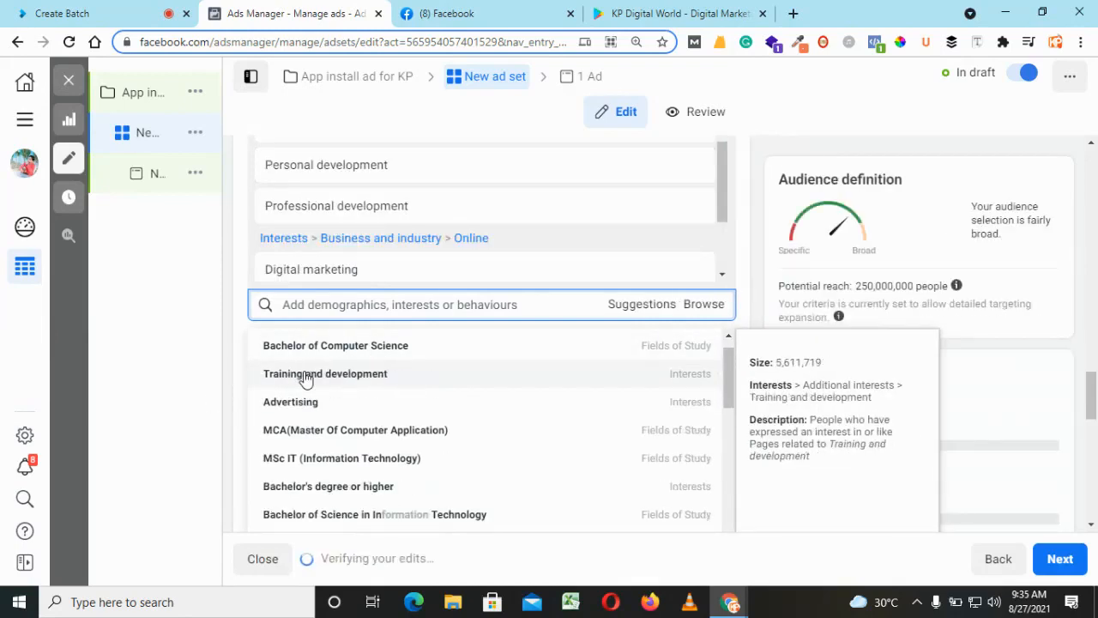
click(238, 343)
scroll(1094, 373, up, 1)
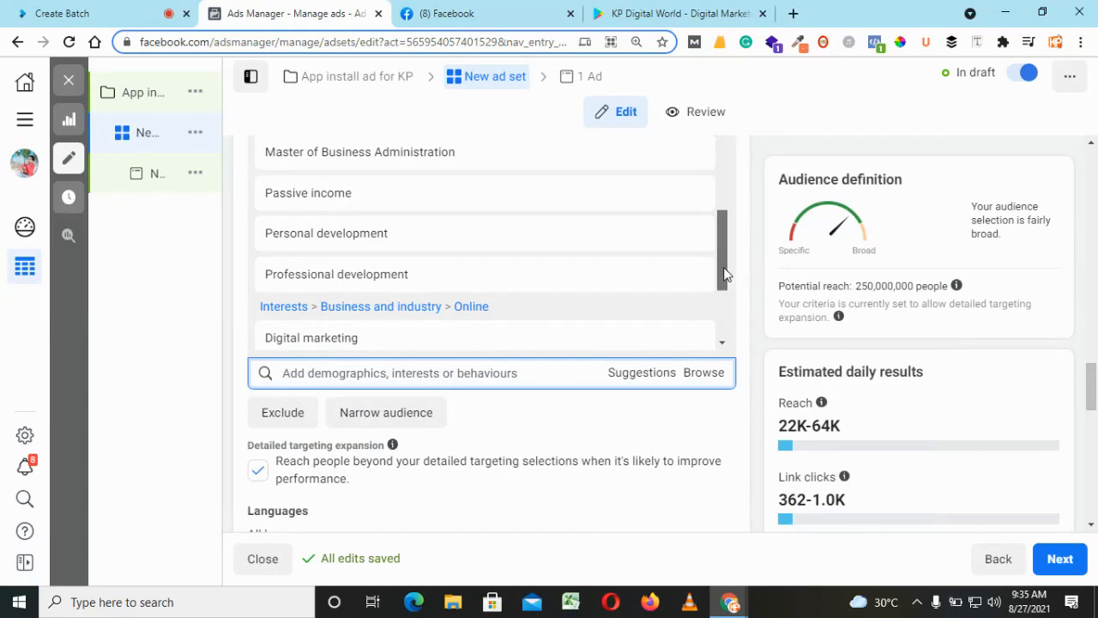
drag(726, 275, 722, 325)
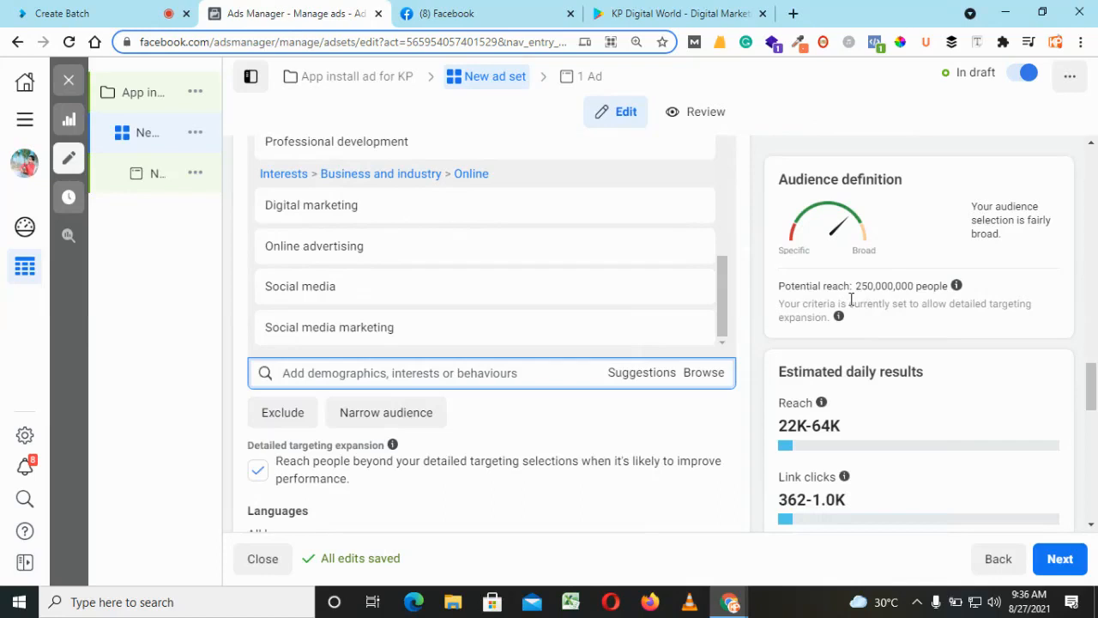
Switch detailed targeting expansion off to compare the potential reach, and switch it back on
click(259, 471)
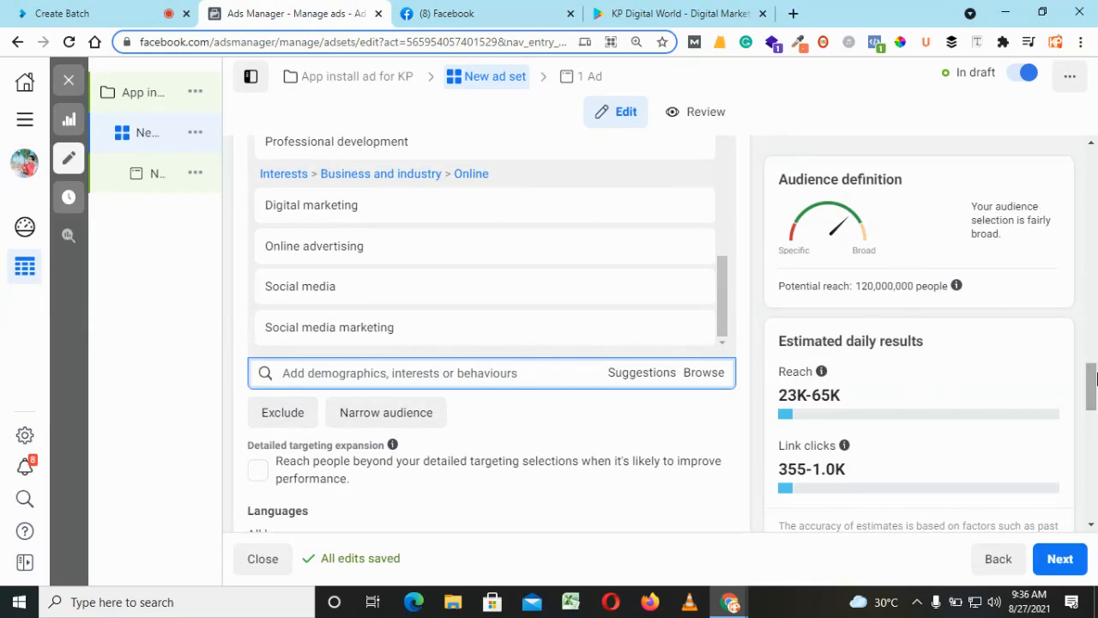
drag(1091, 381, 1093, 392)
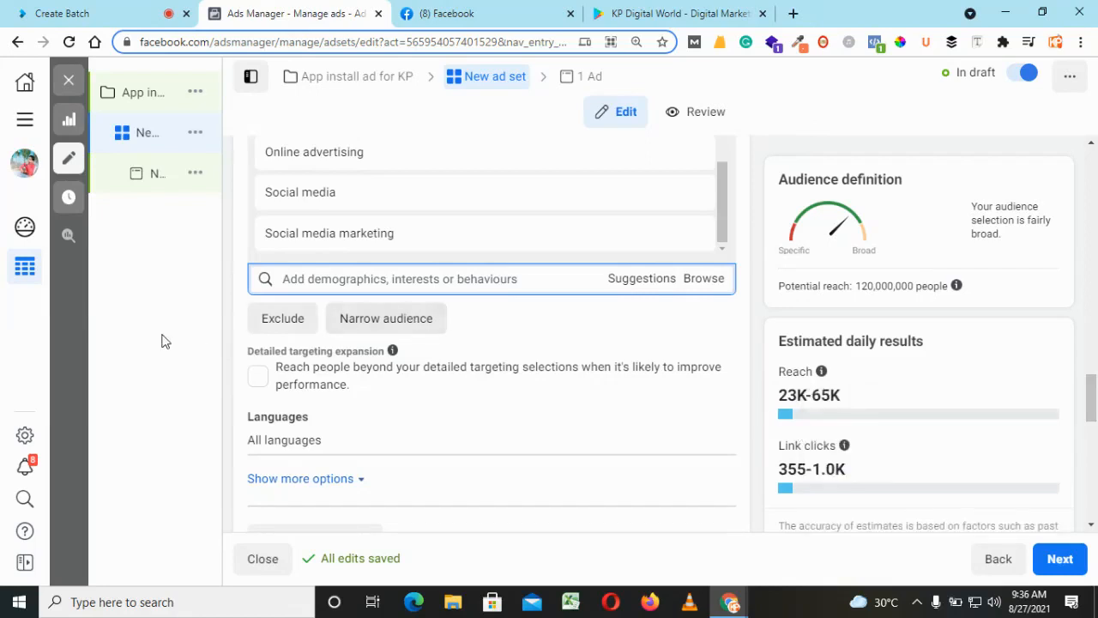
triple_click(303, 351)
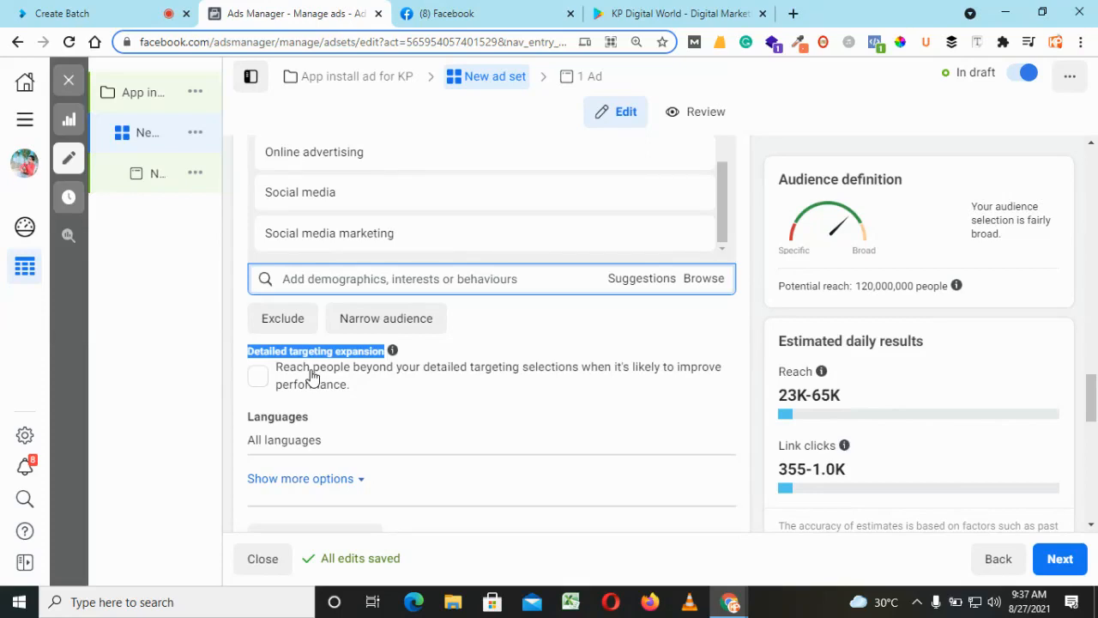
click(258, 378)
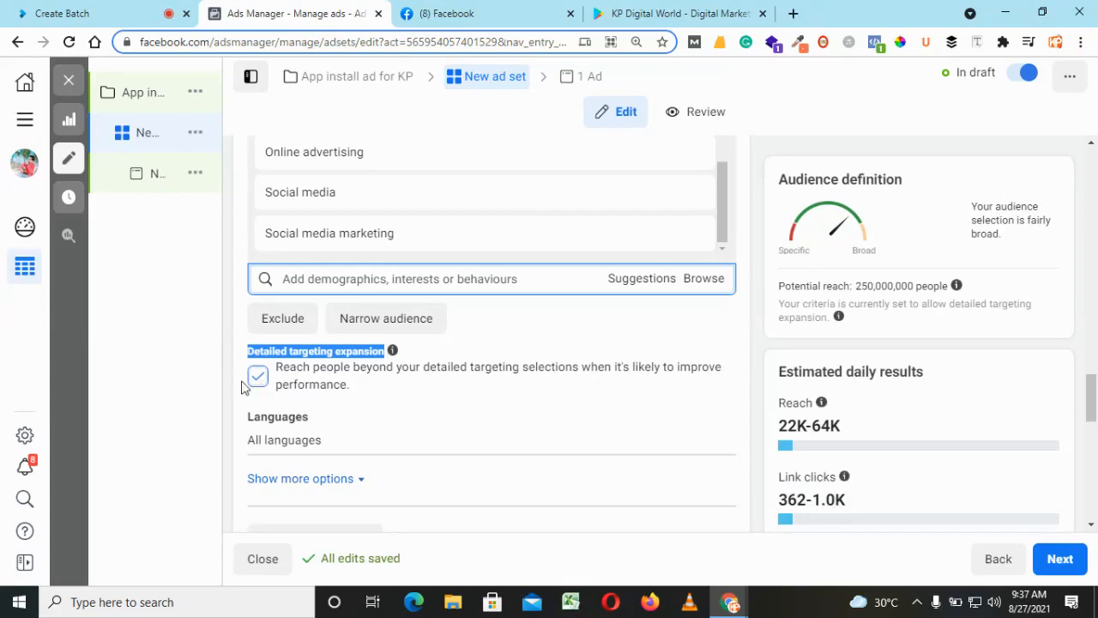
click(231, 382)
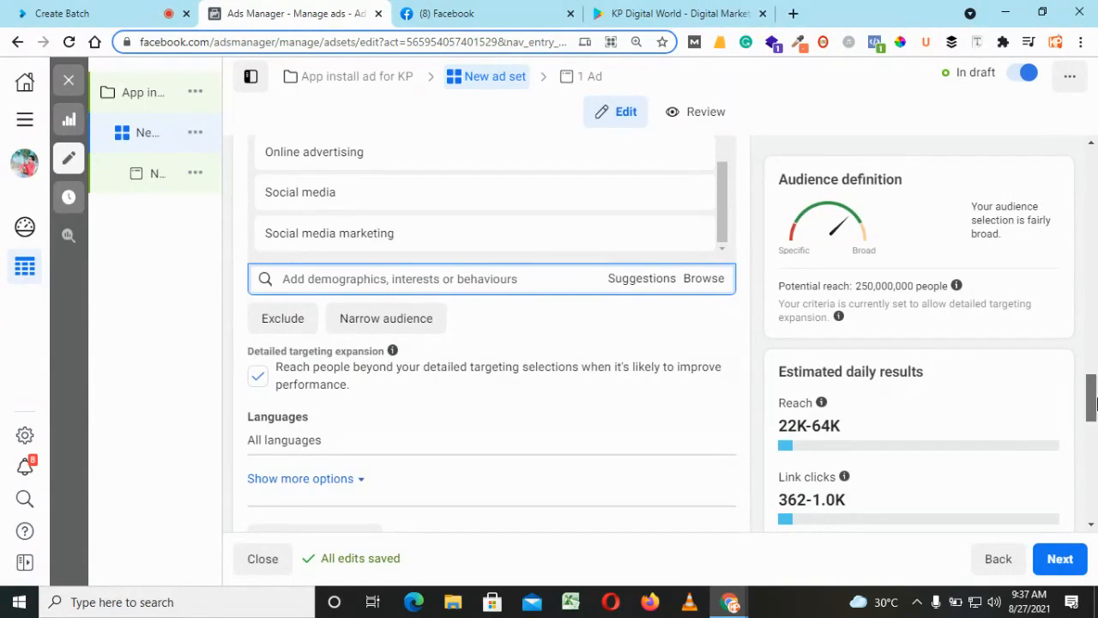
Change the ad set to manual placements and deselect the Facebook, Audience Network and Messenger platforms
mouse_move(1092, 403)
mouse_down()
mouse_move(1092, 438)
mouse_move(1092, 424)
mouse_up()
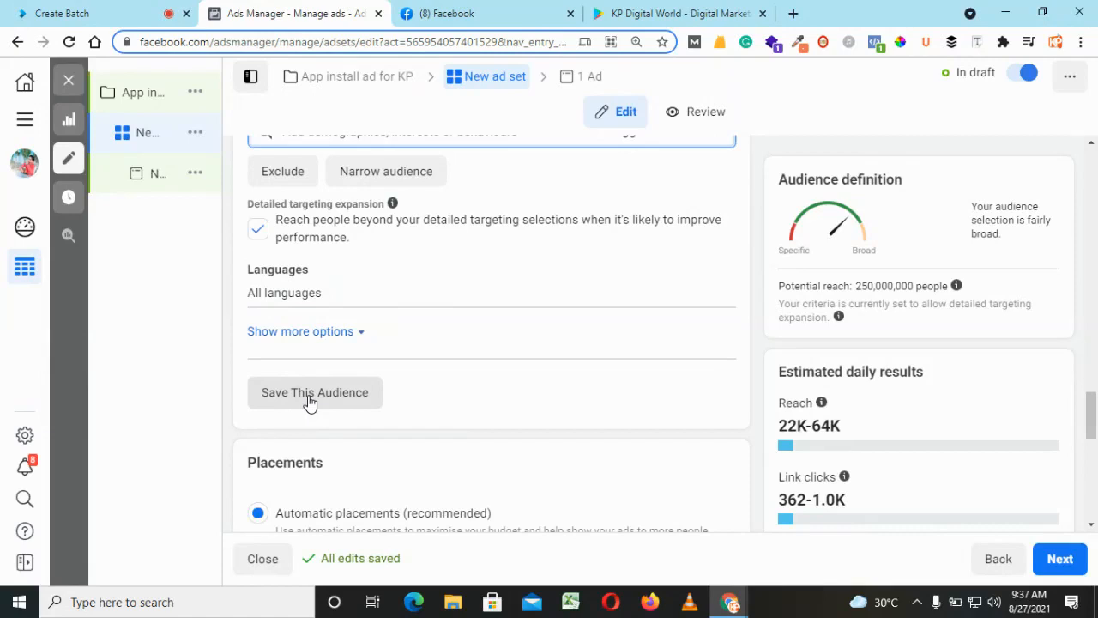
drag(1092, 420, 1092, 460)
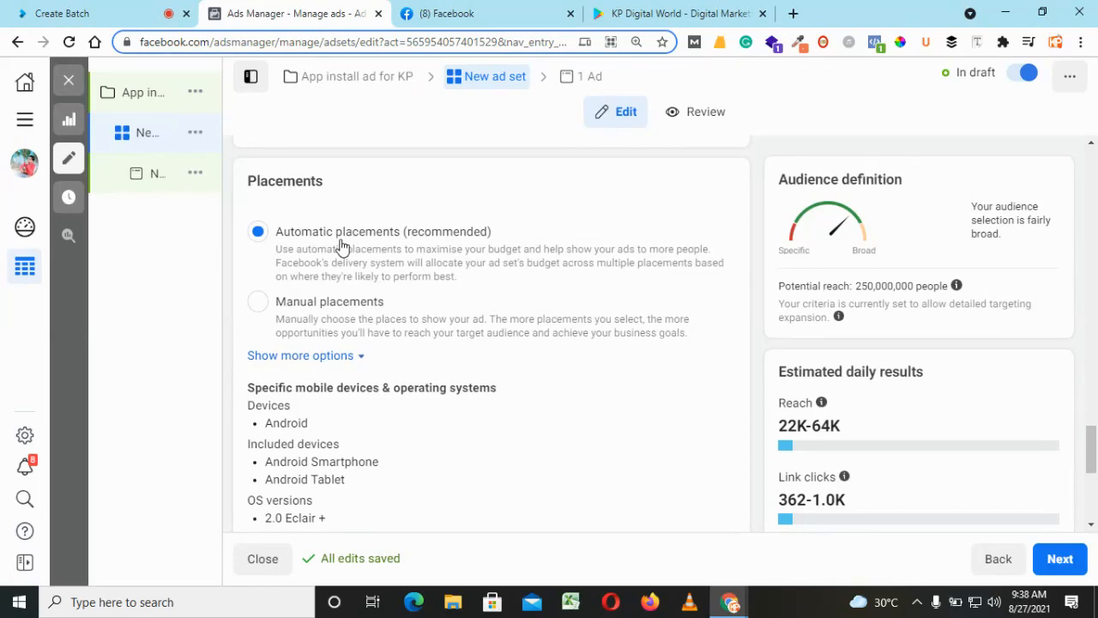
click(258, 302)
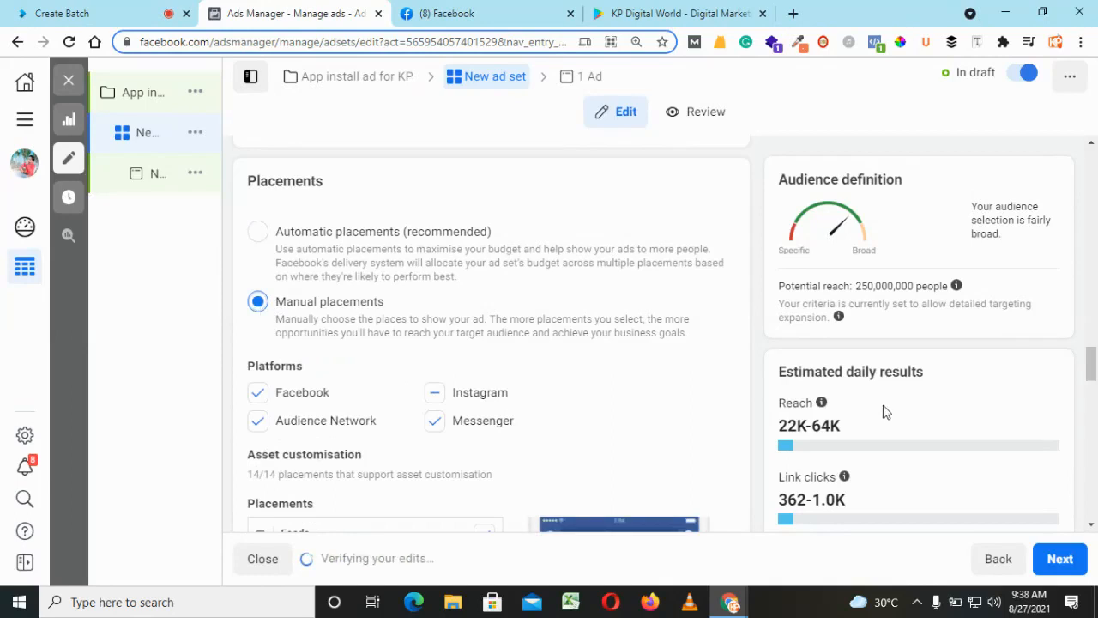
drag(1090, 364, 1090, 374)
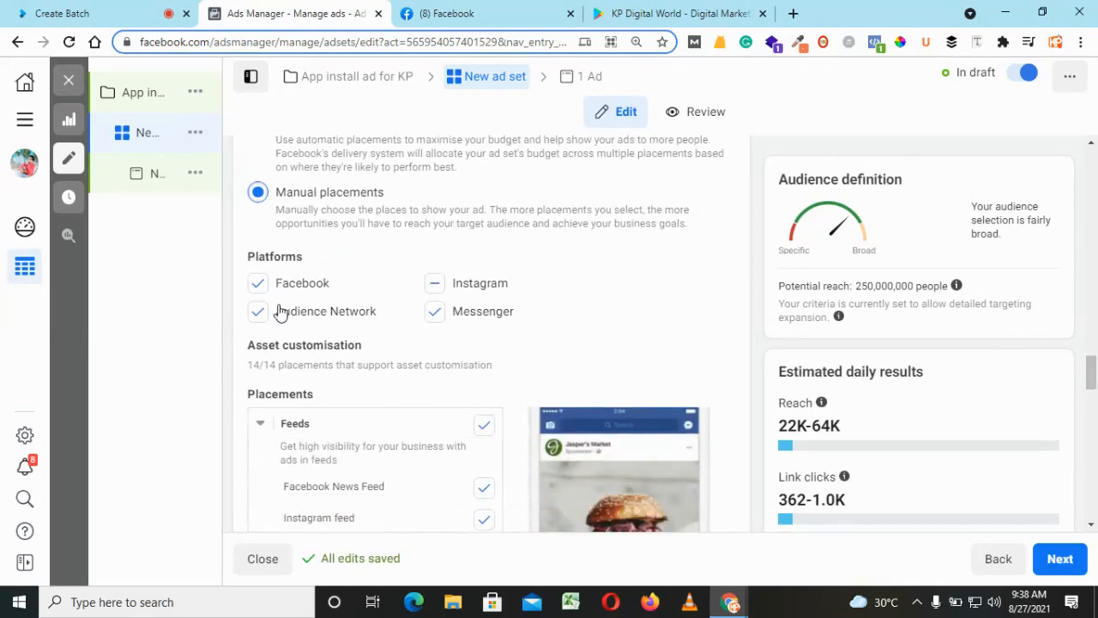
click(257, 284)
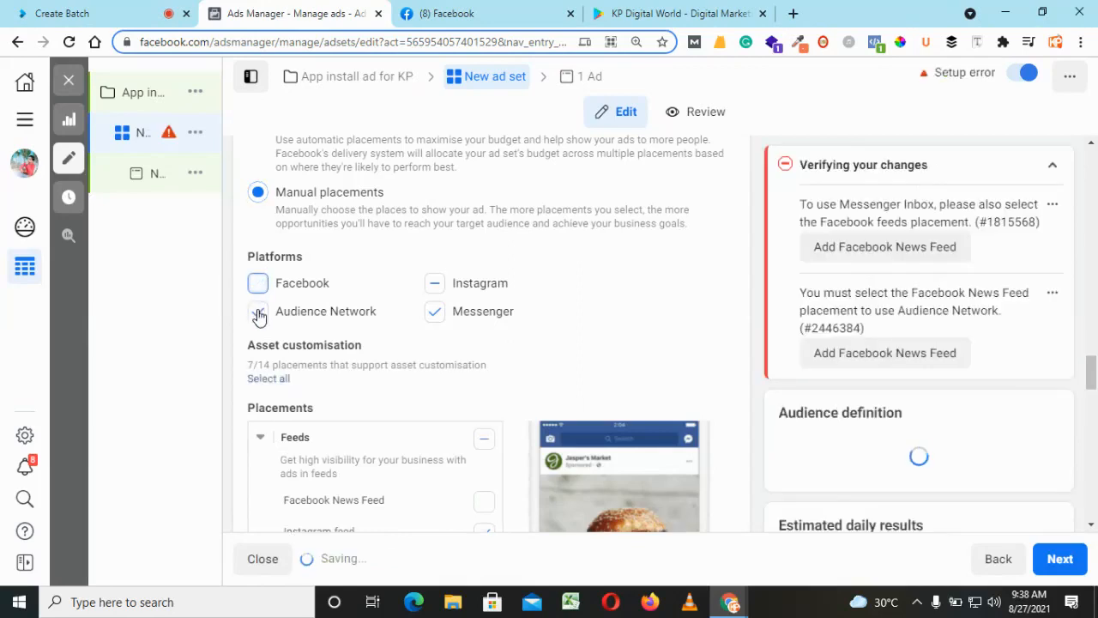
click(259, 314)
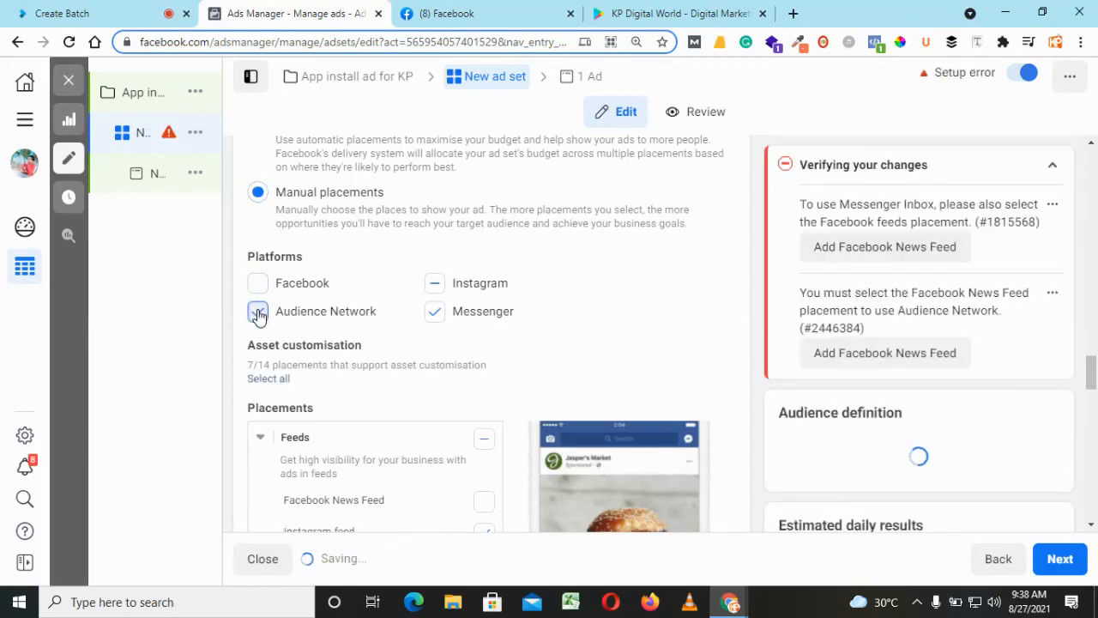
click(433, 313)
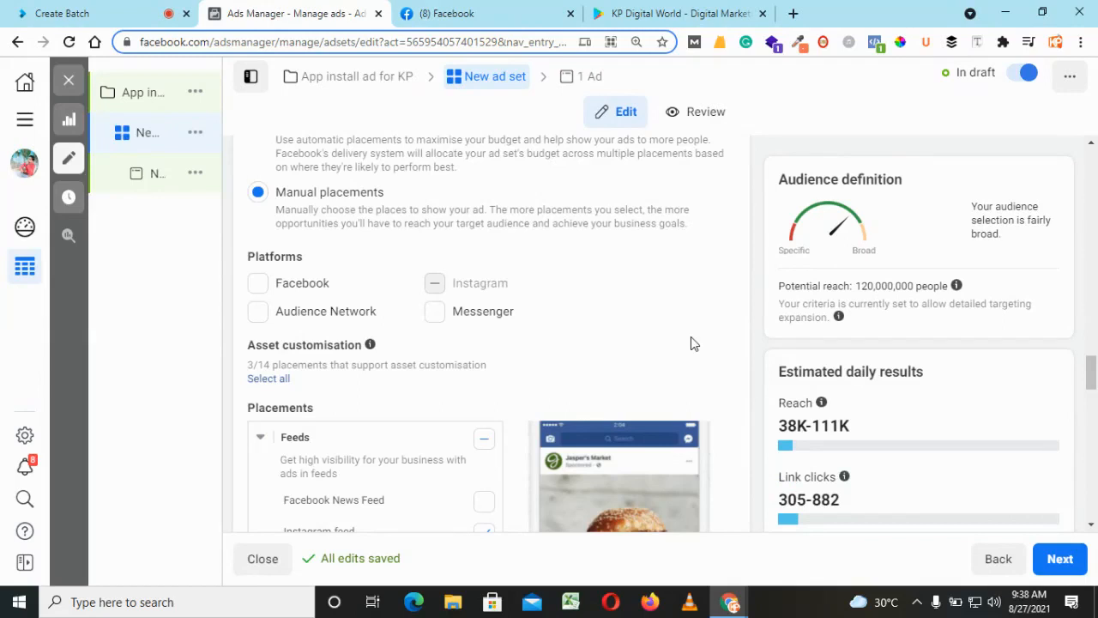
Review the individual ad placements and reselect Facebook as a platform
drag(1092, 372, 1092, 394)
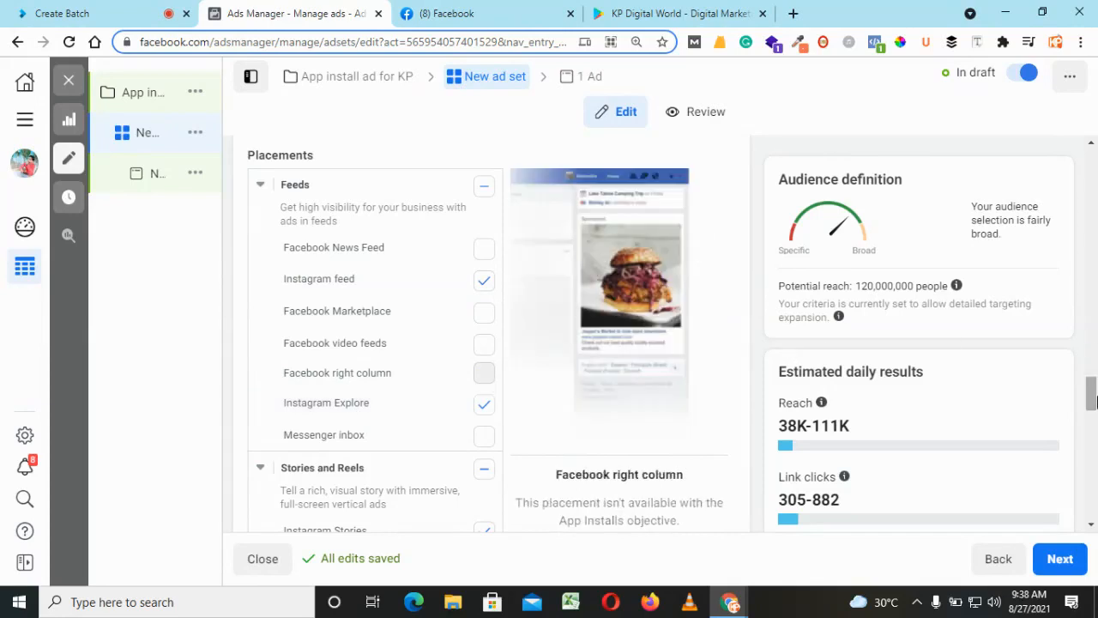
drag(1092, 402, 1092, 429)
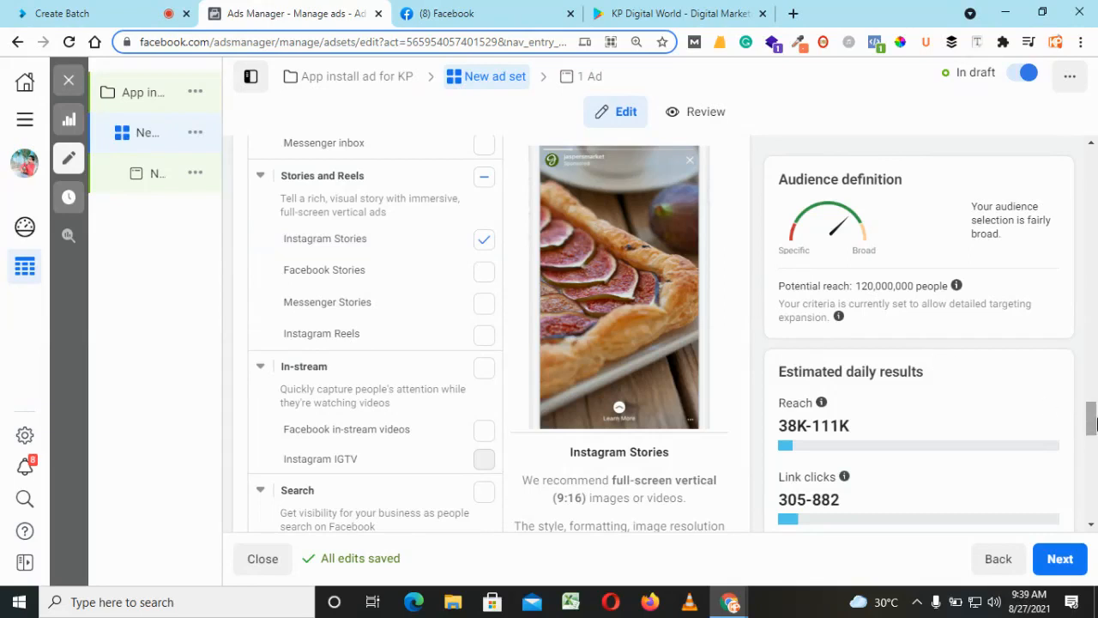
drag(1092, 421, 1092, 373)
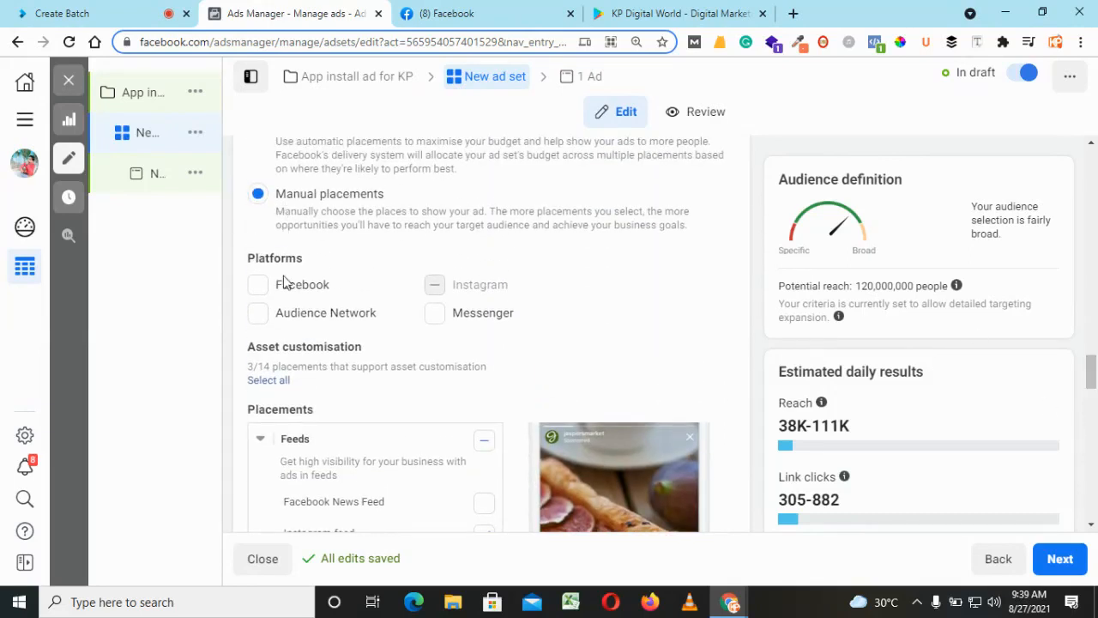
click(259, 285)
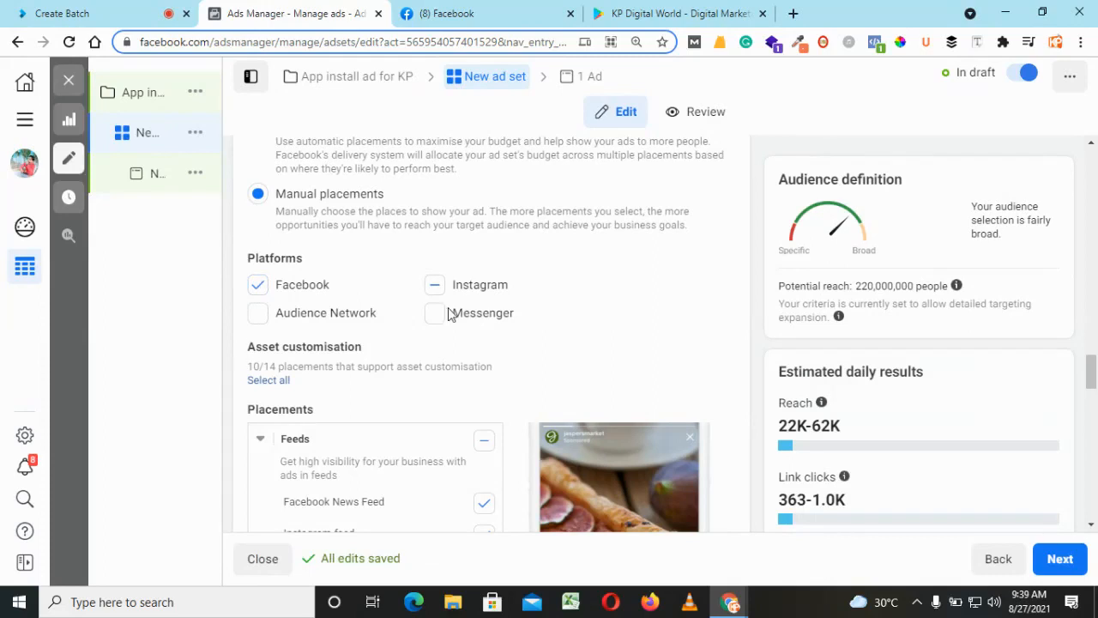
View an example of right-column sponsored ads on the Facebook home page, and return to the ad set's placements
drag(1092, 377, 1092, 397)
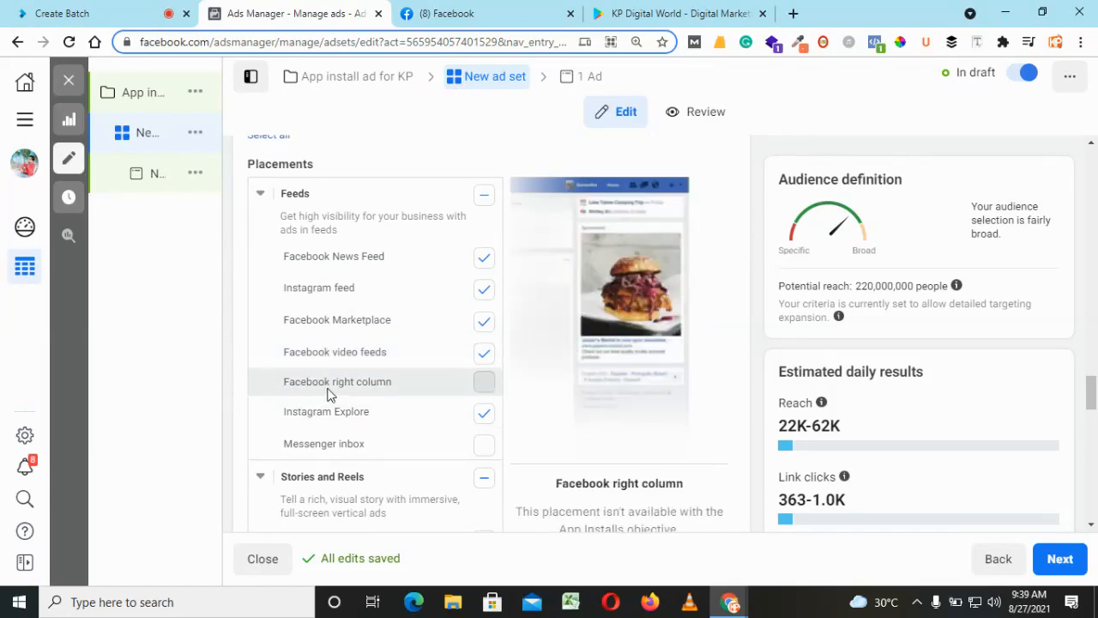
click(447, 10)
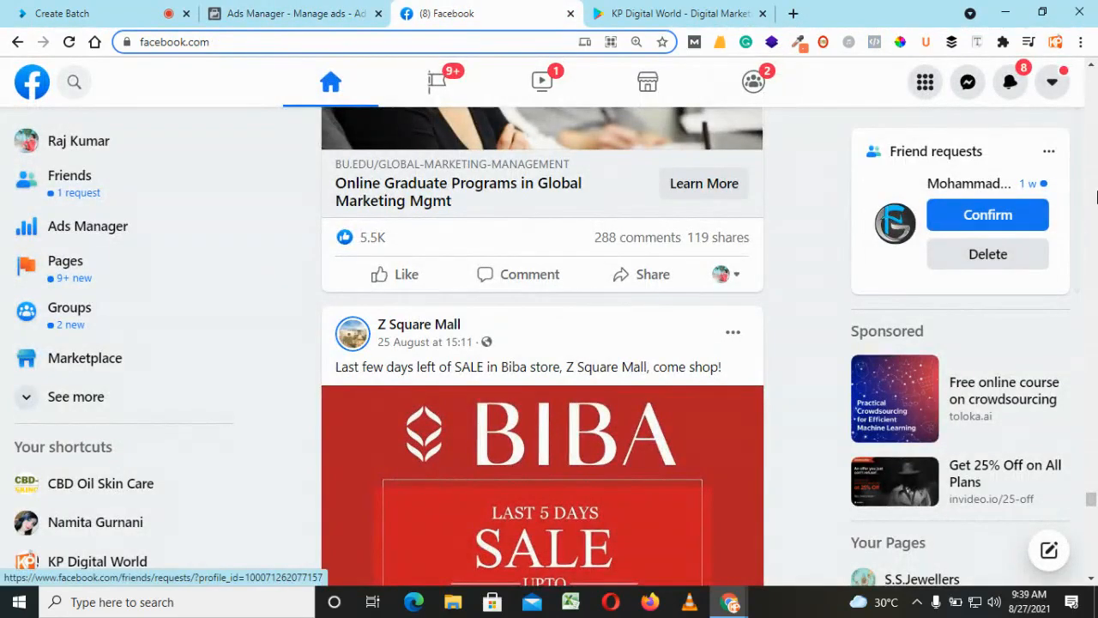
scroll(1097, 197, up, 5)
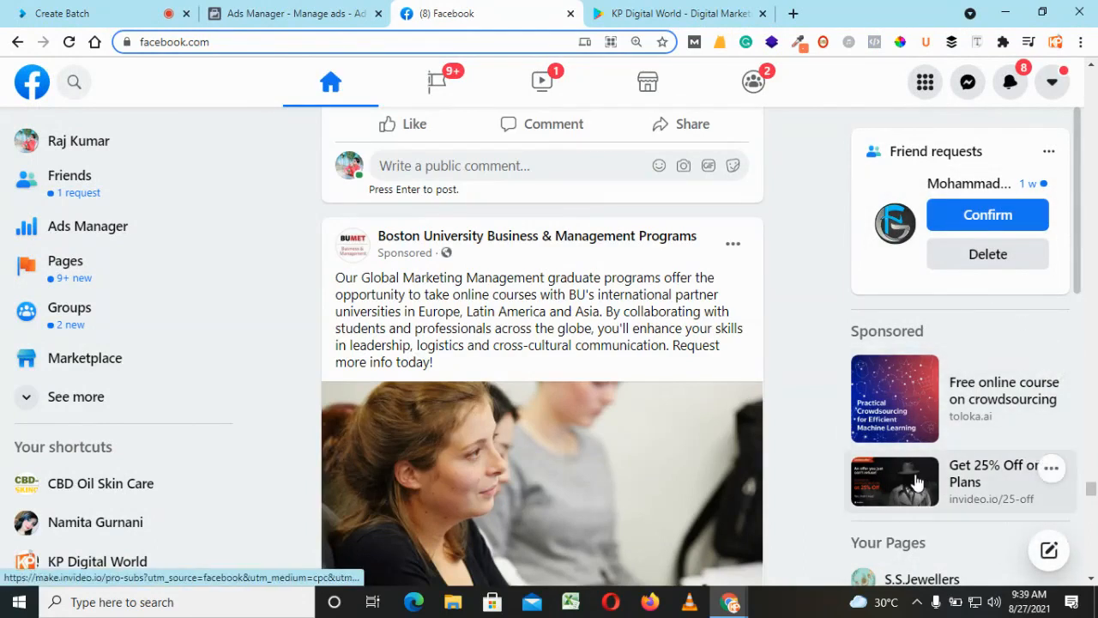
click(296, 13)
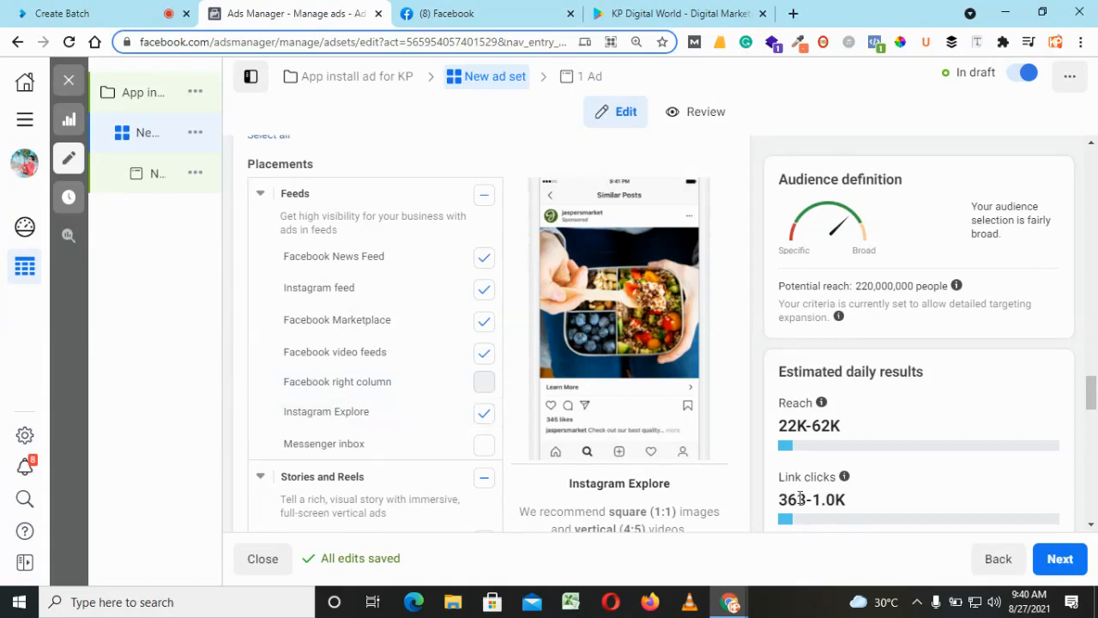
Deselect the Facebook Marketplace, Facebook video feeds and Instagram Explore placements under Feeds
scroll(1091, 397, down, 4)
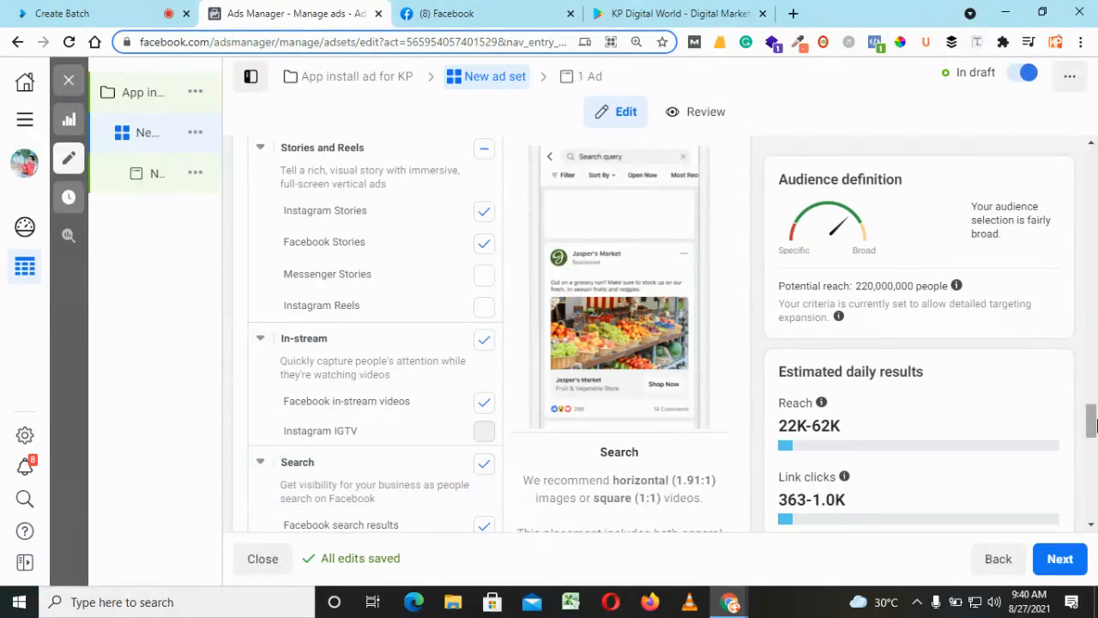
drag(1091, 422, 1094, 393)
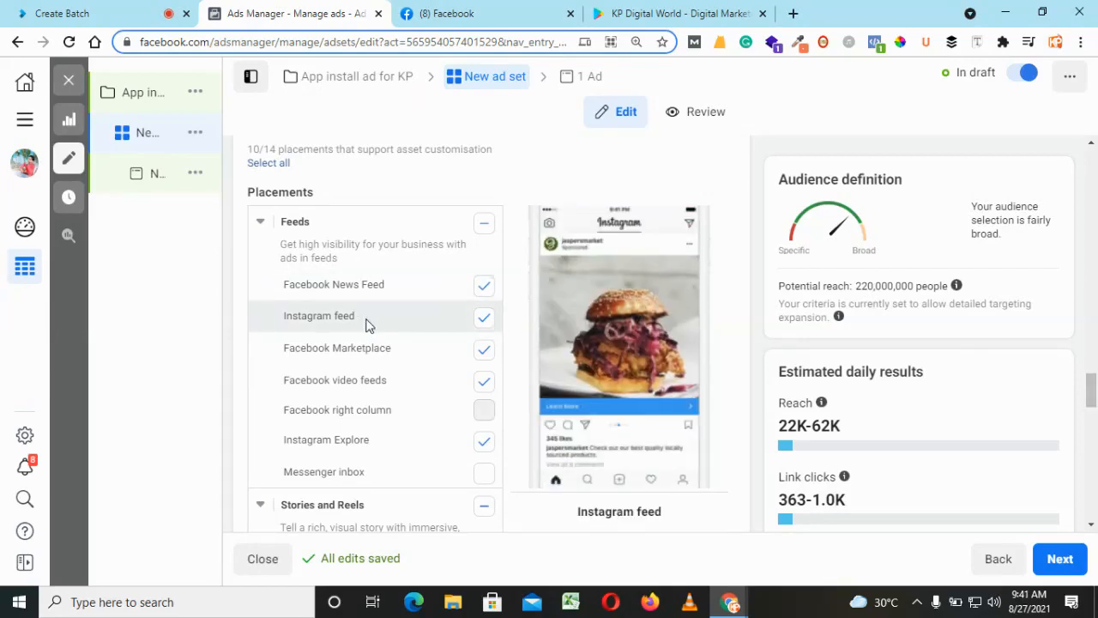
click(487, 350)
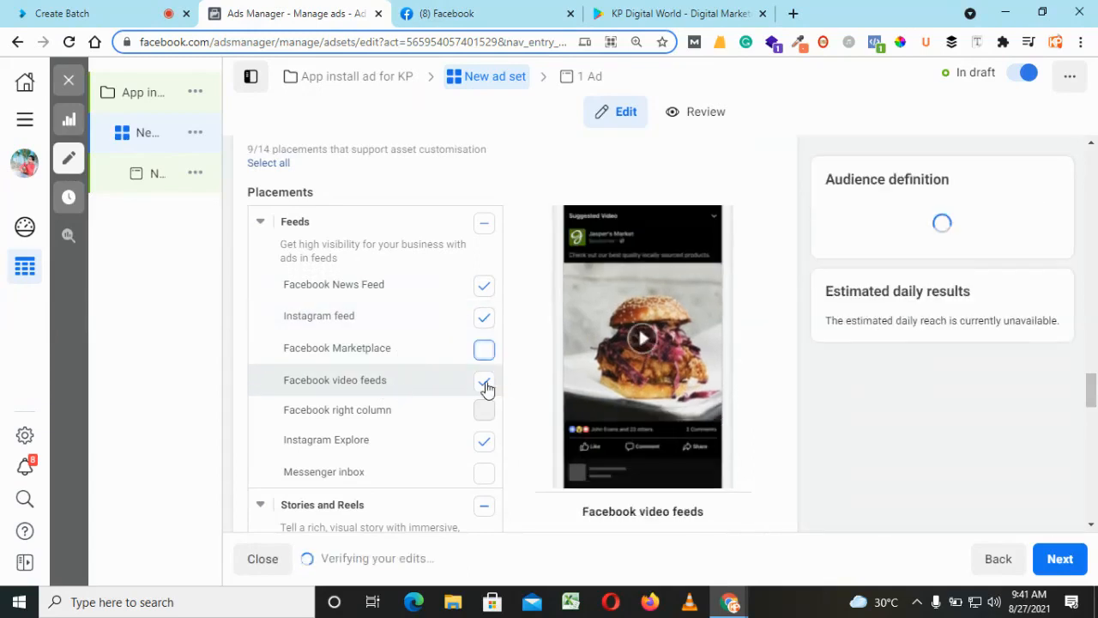
click(482, 386)
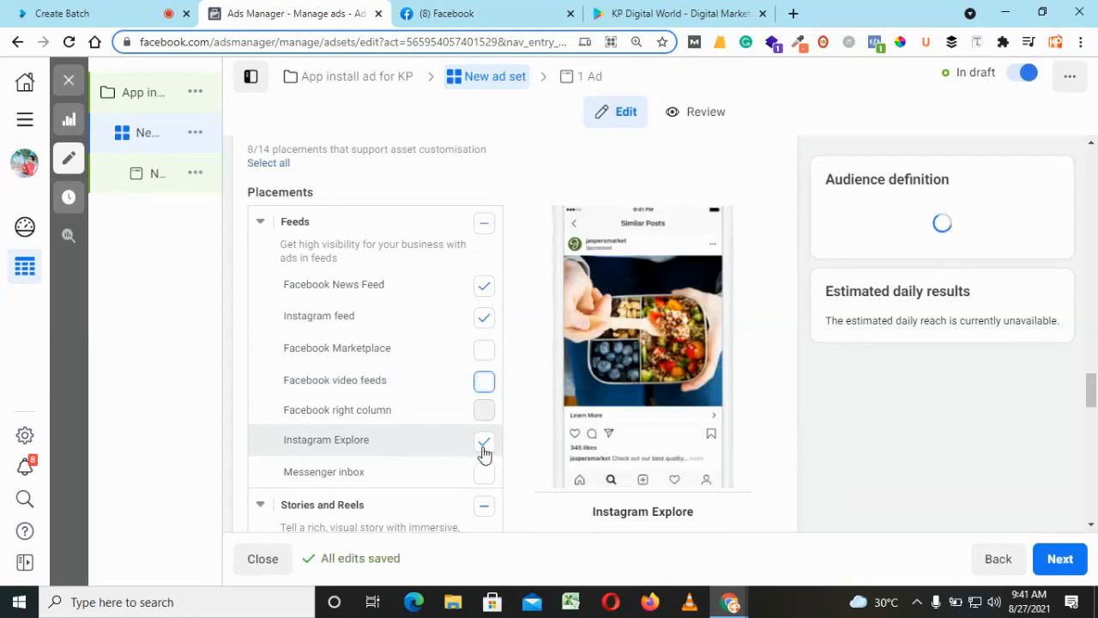
click(484, 443)
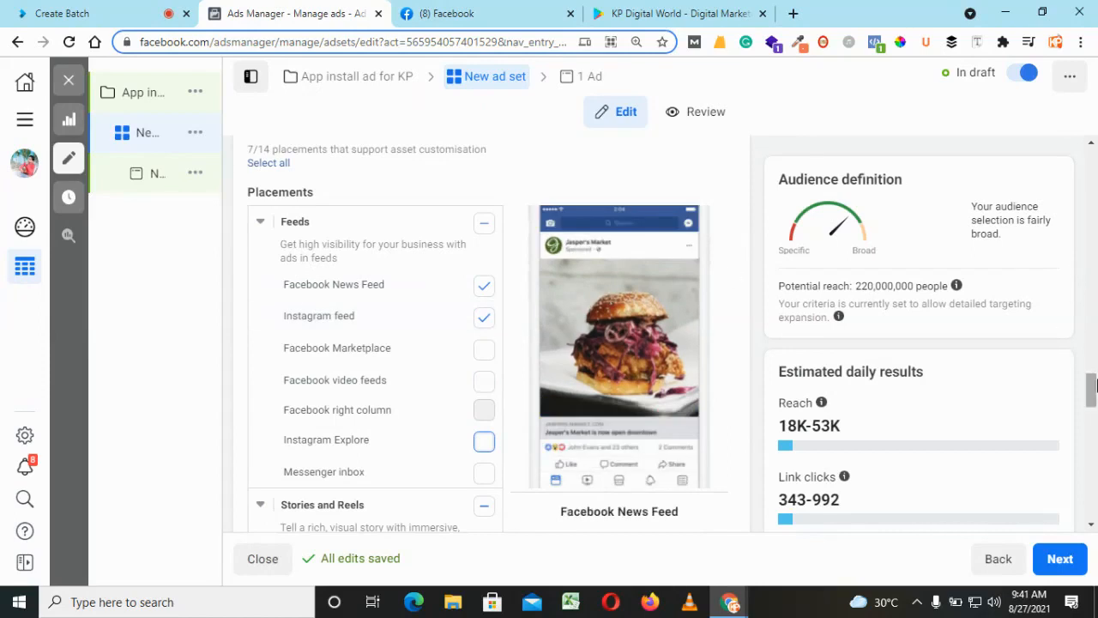
Select the Instagram Reels placement, swap it for Facebook Stories, and select Instagram Reels again
scroll(399, 249, down, 4)
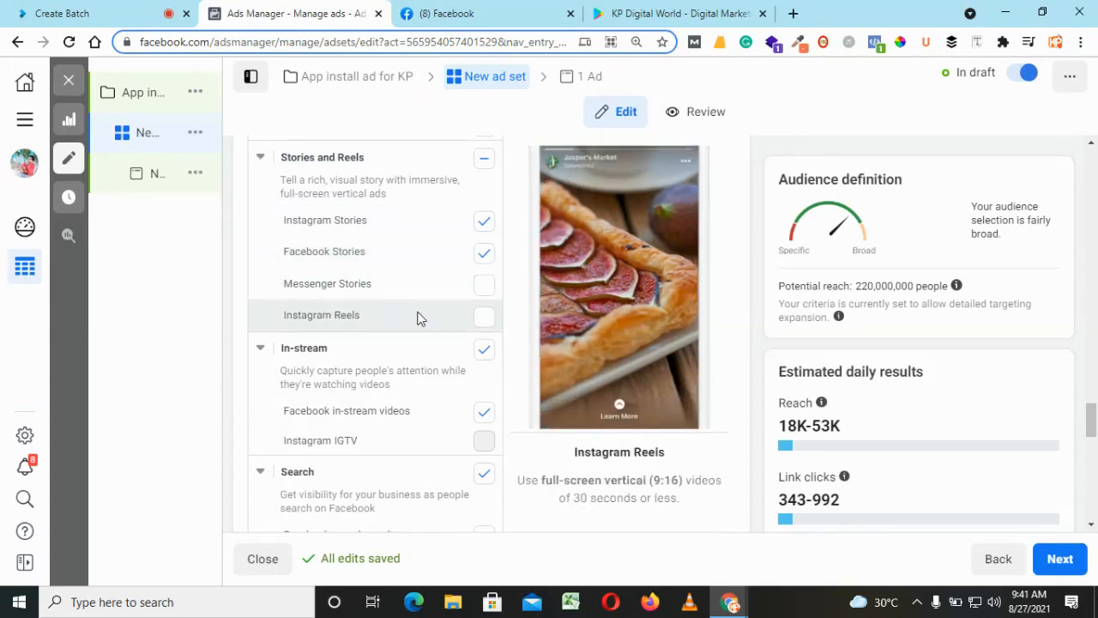
click(484, 318)
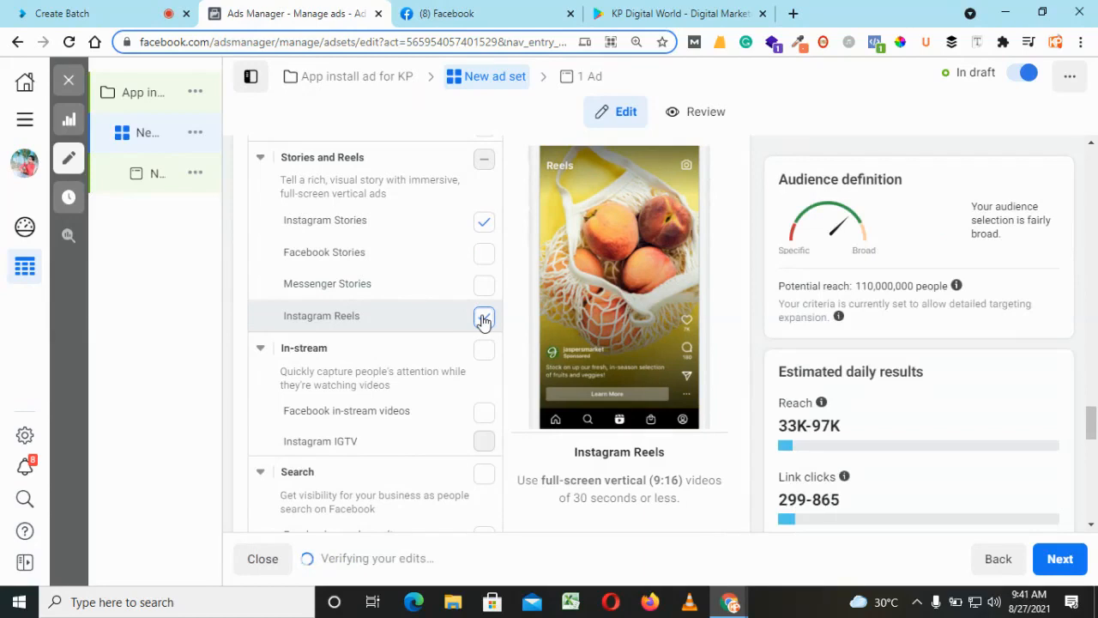
click(484, 261)
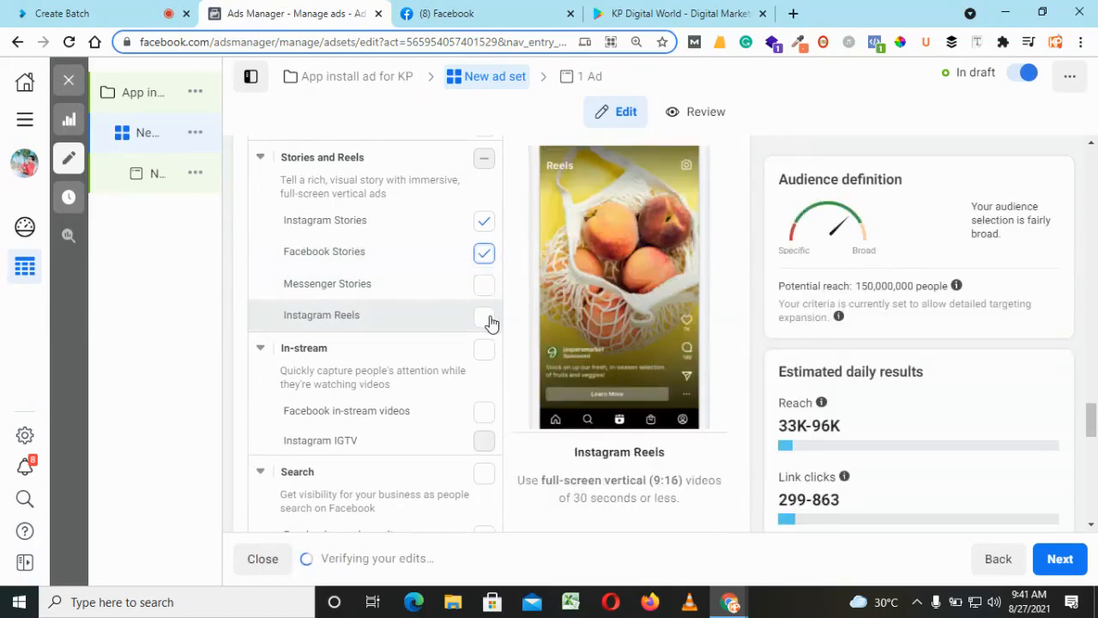
click(484, 320)
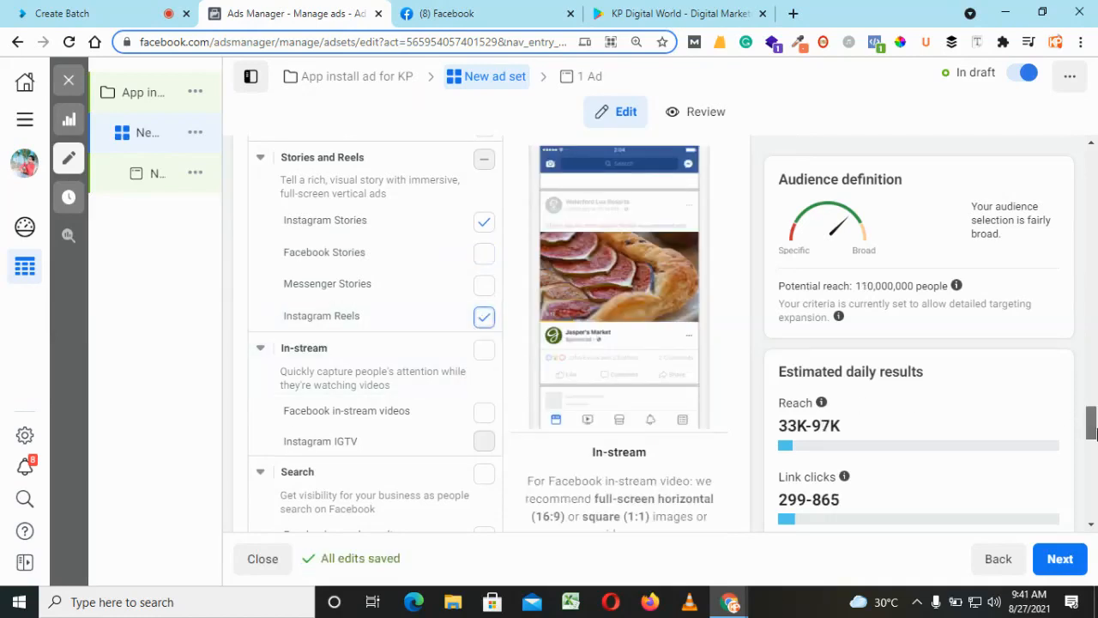
Reselect the Facebook News Feed, Instagram feed and Facebook Stories placements, and review the selection
drag(1091, 432, 1091, 397)
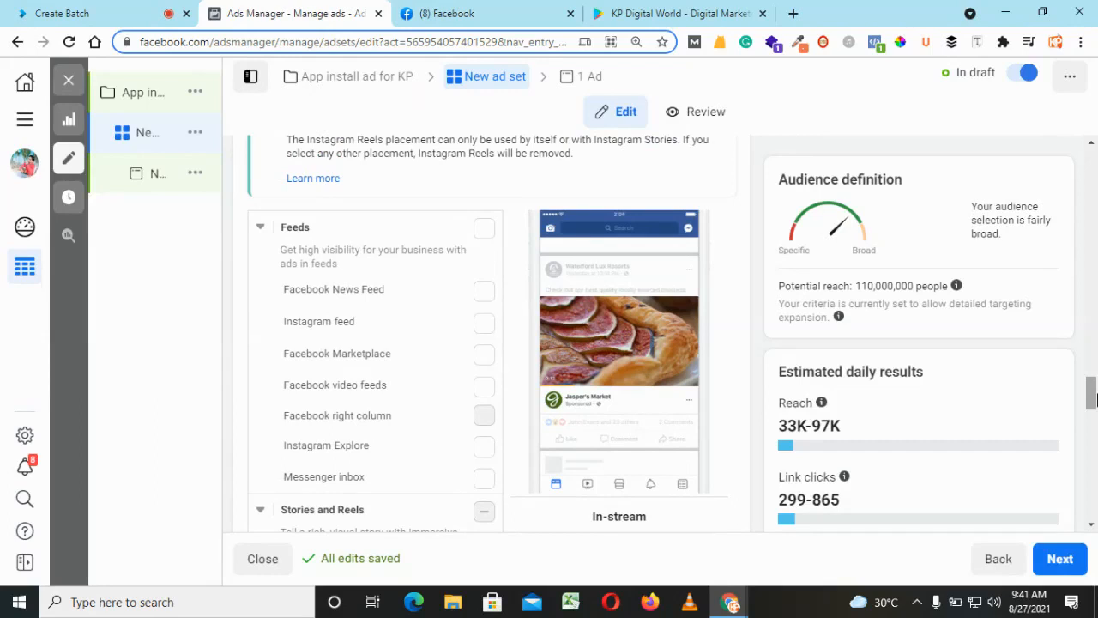
click(484, 290)
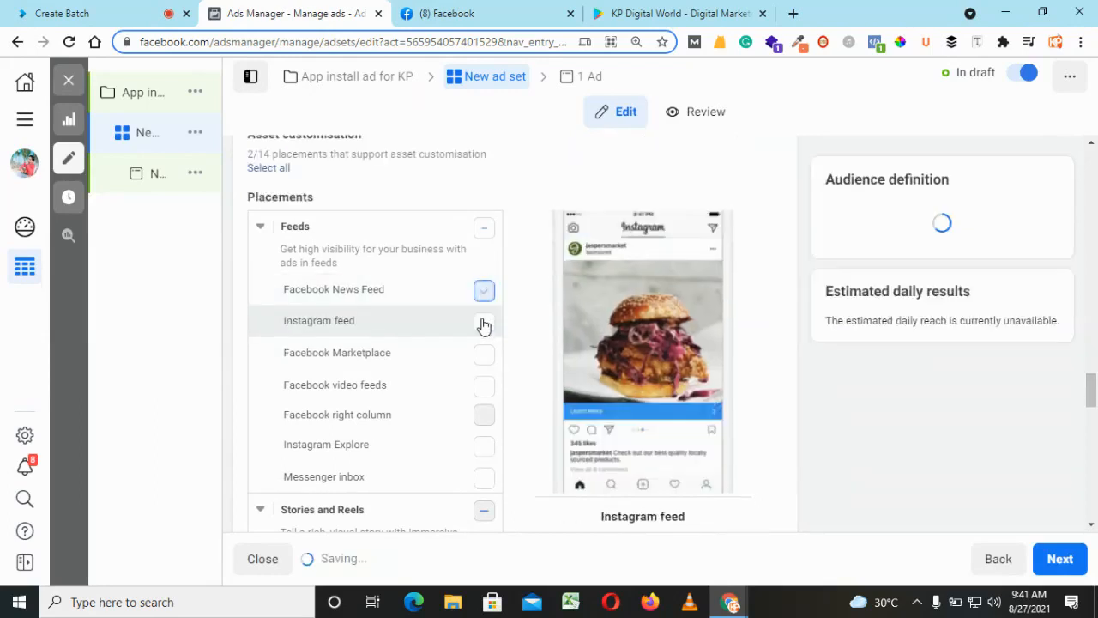
click(484, 322)
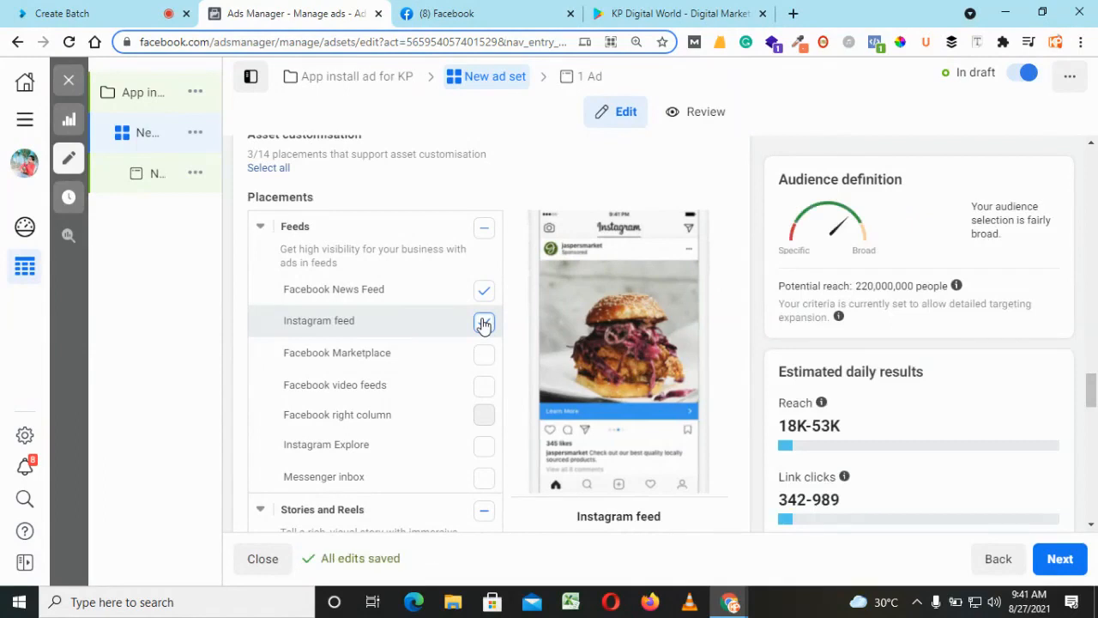
drag(1091, 400, 1091, 429)
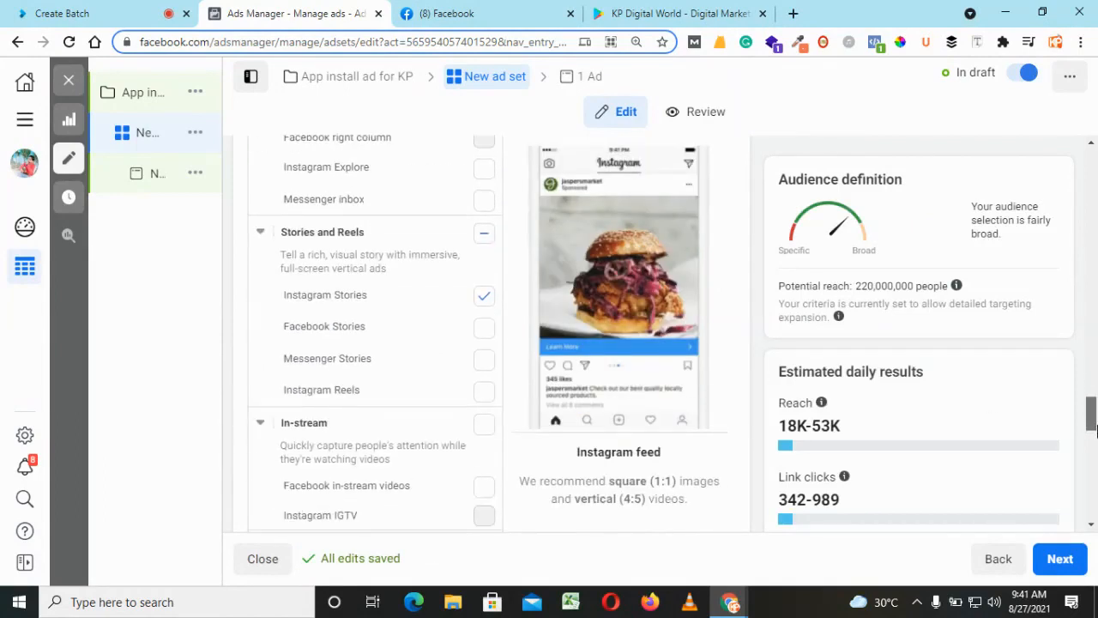
click(483, 335)
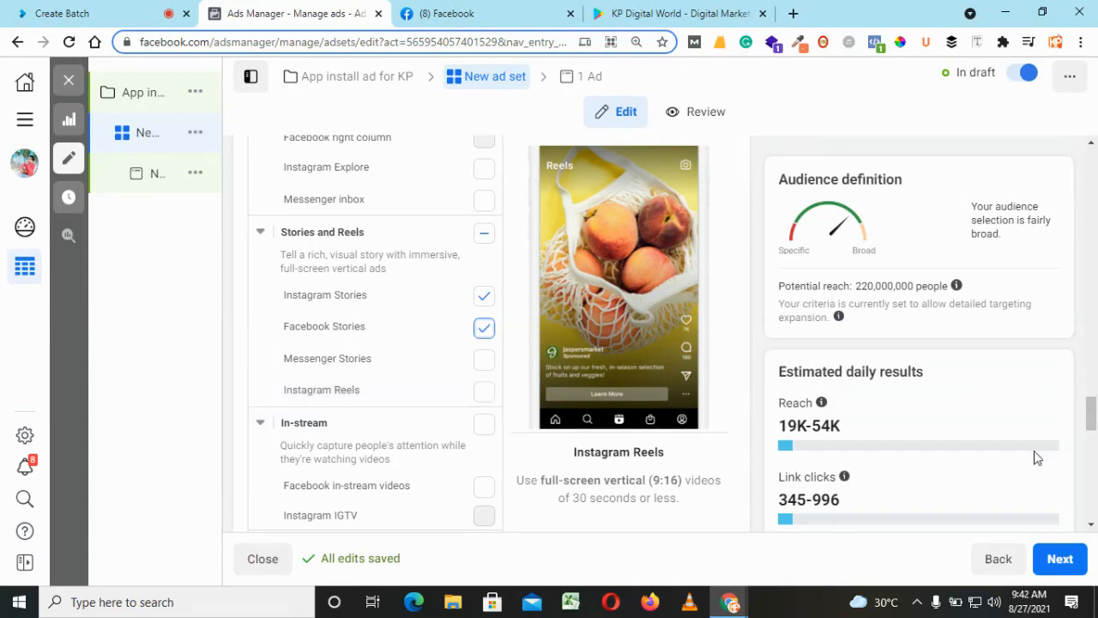
mouse_move(1091, 411)
mouse_down()
mouse_move(1092, 436)
mouse_move(1094, 390)
mouse_up()
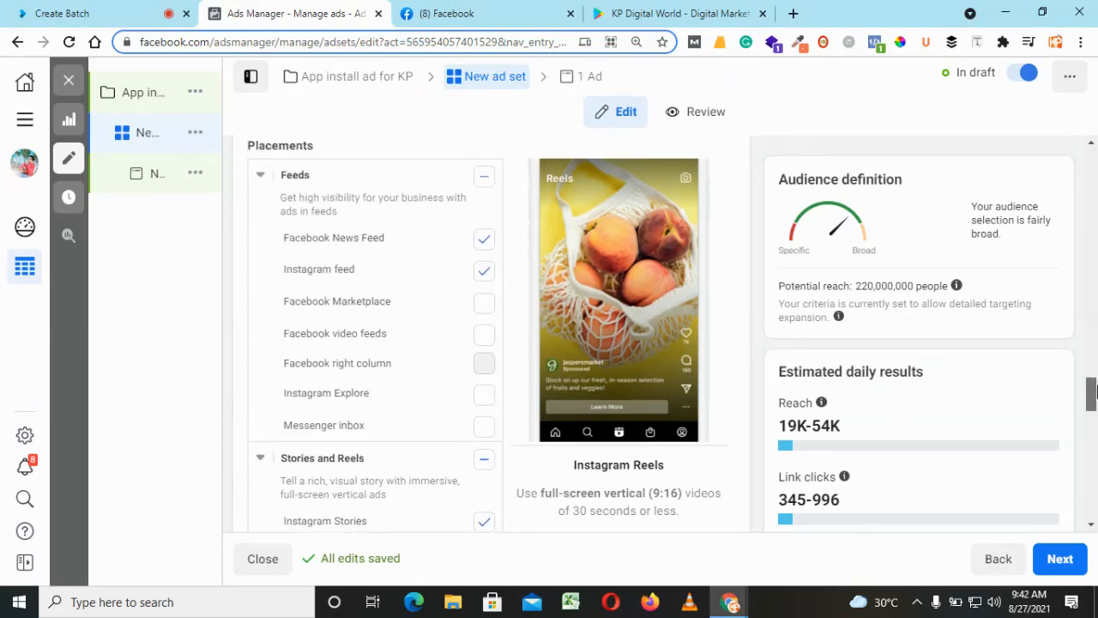
Open the specific mobile devices and operating systems for editing, and remove Android tablets (all) from the included devices
drag(1094, 390, 1094, 483)
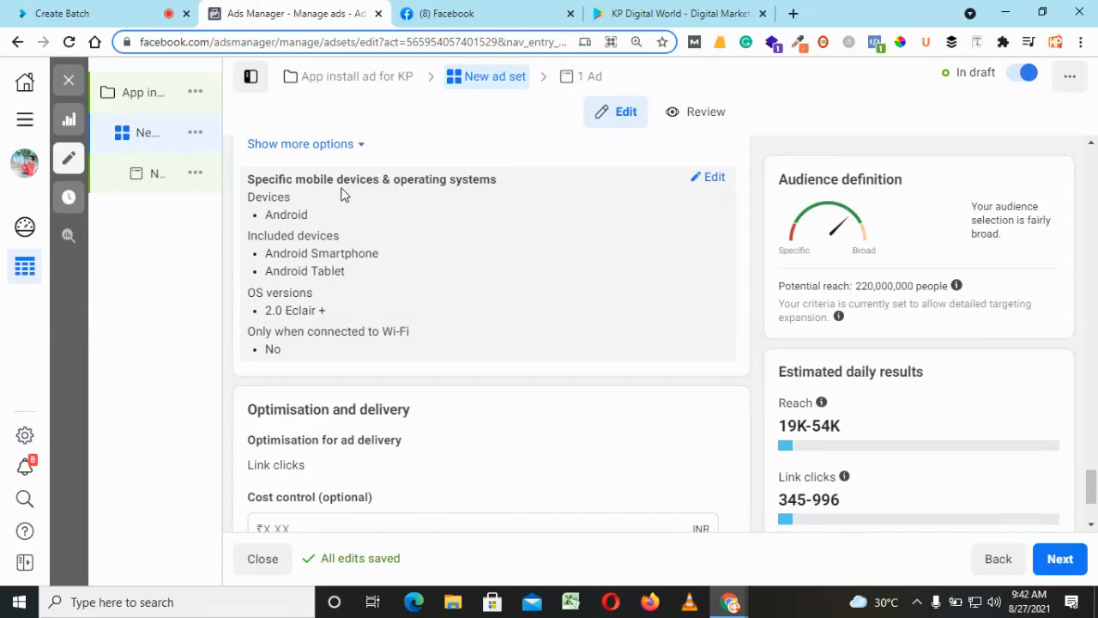
click(711, 179)
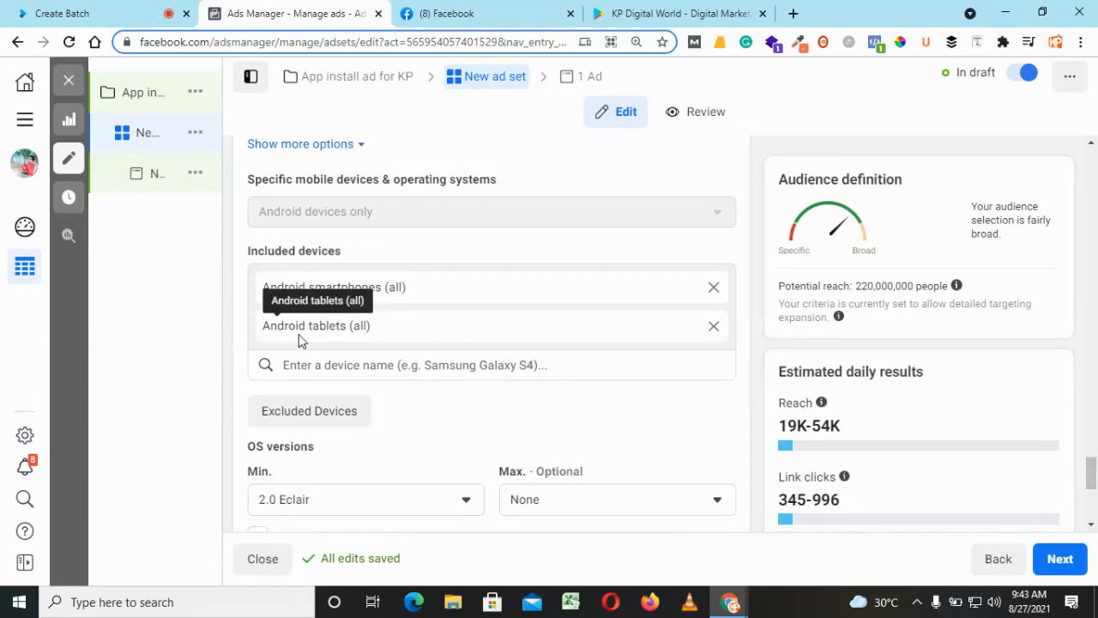
click(713, 328)
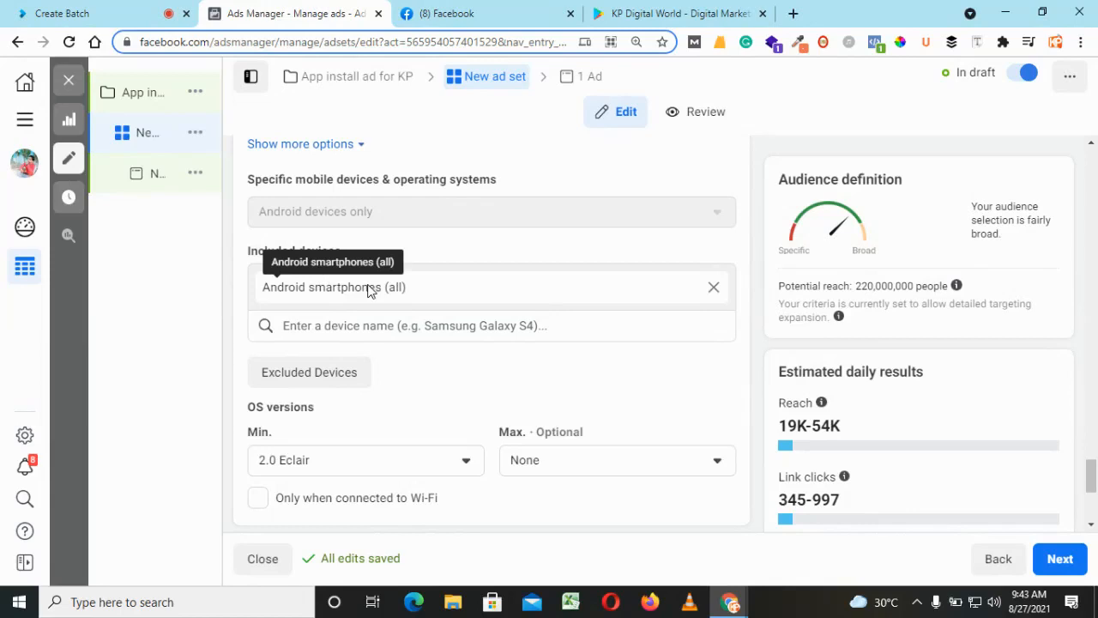
Search the included devices for "samsung", add Samsung Devices, and remove that entry again
click(395, 327)
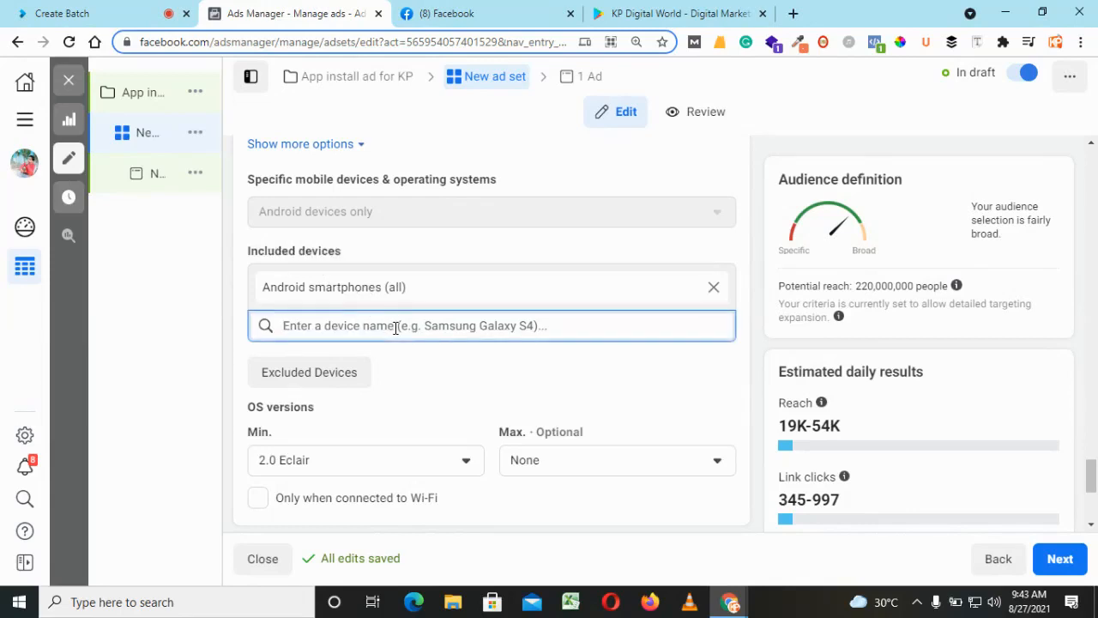
text(sams)
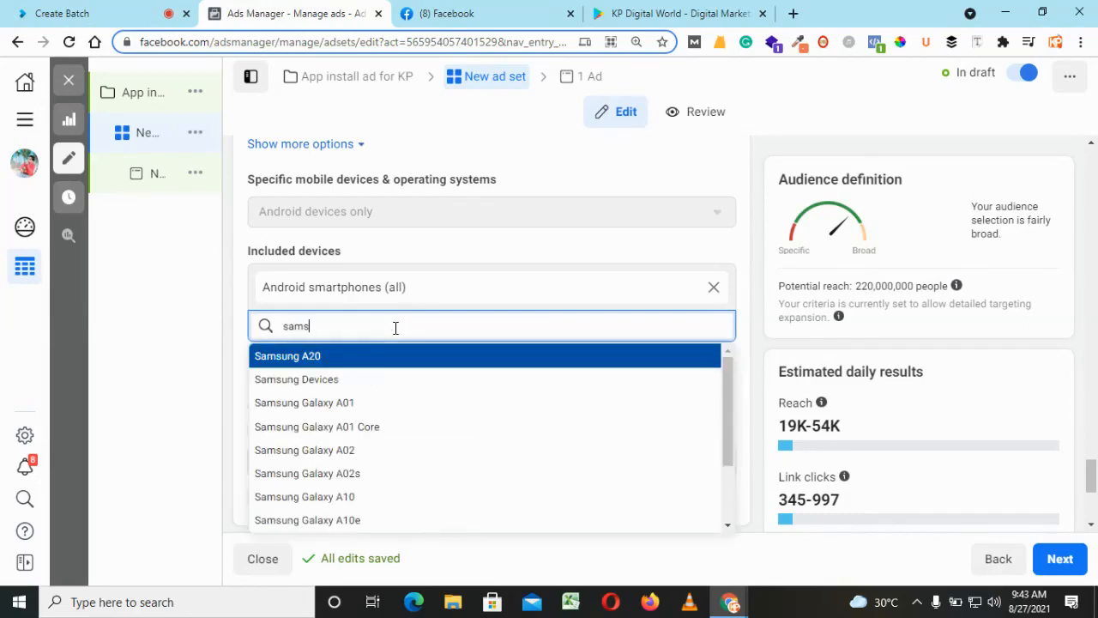
text(ang)
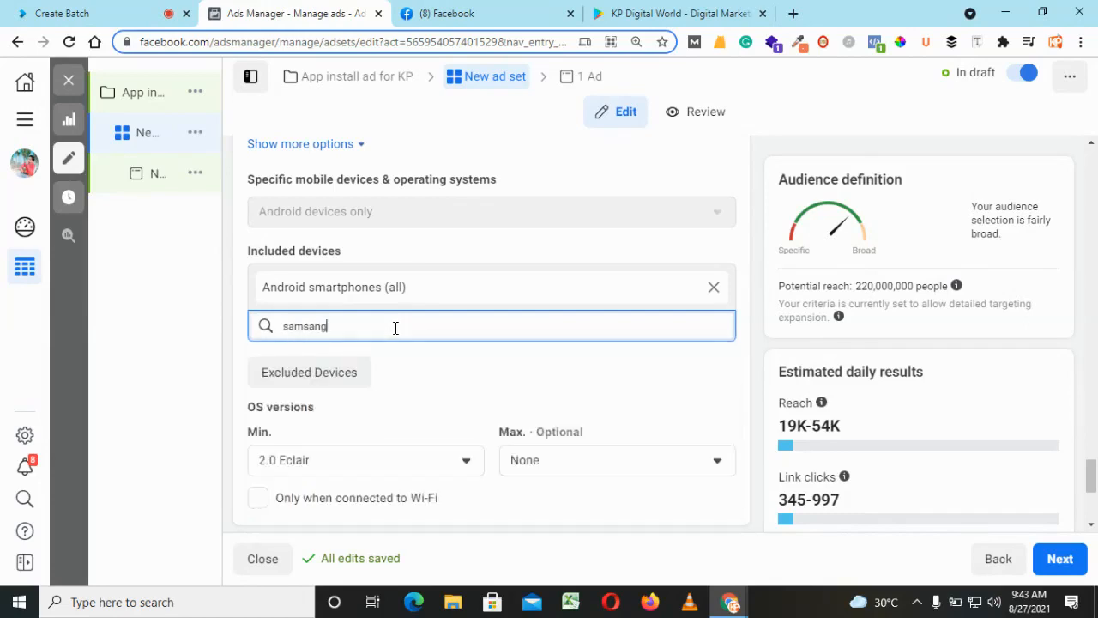
key(BackSpace)
key(BackSpace)
key(BackSpace)
text(ung)
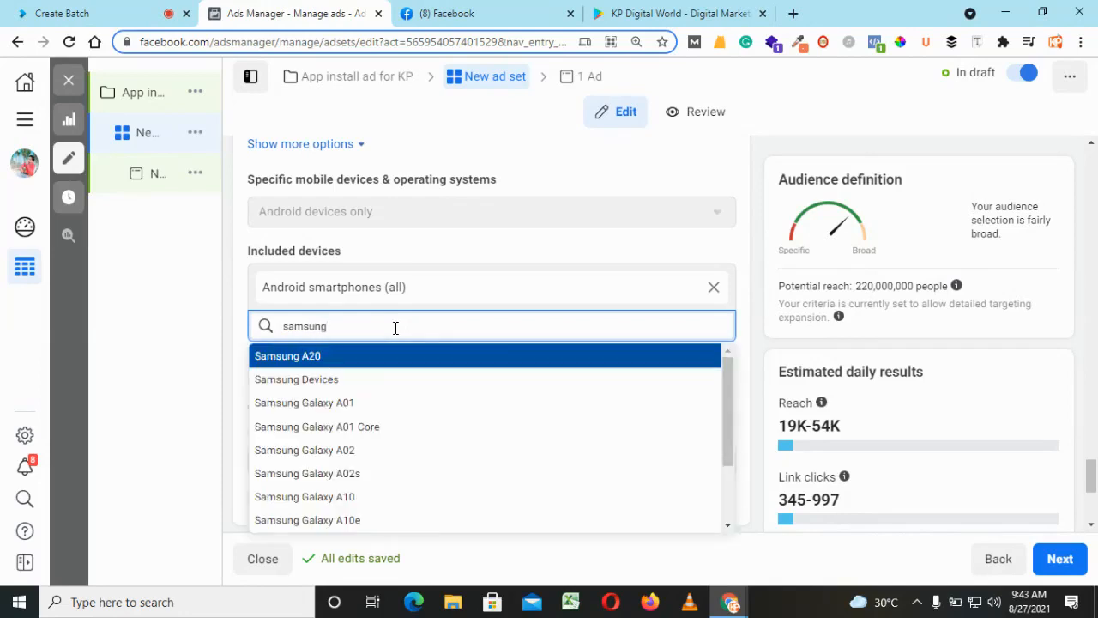
click(315, 384)
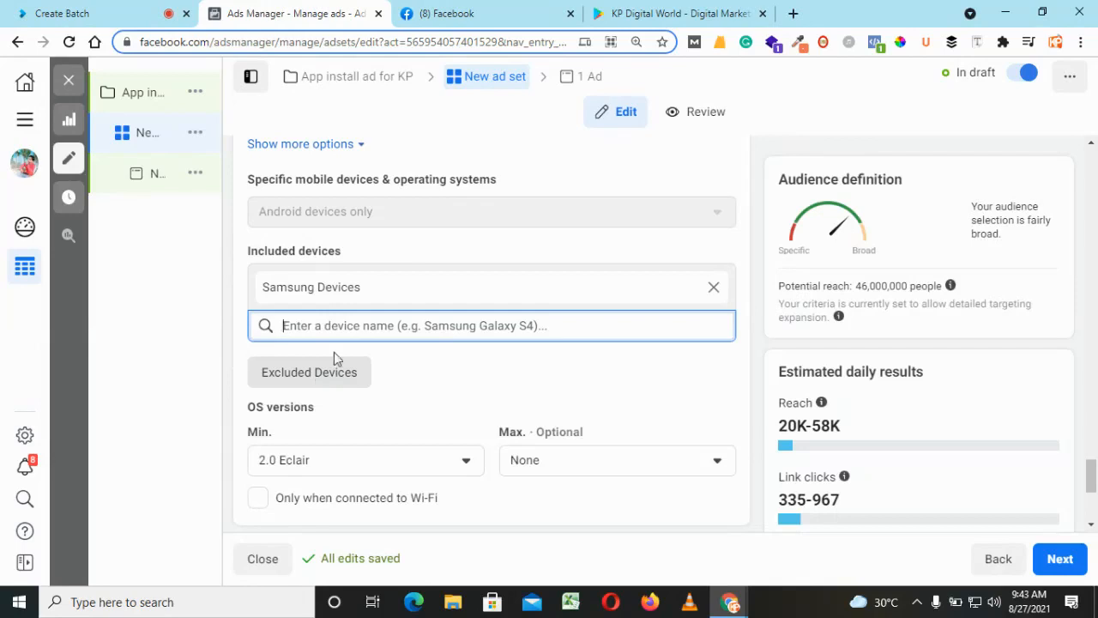
click(712, 287)
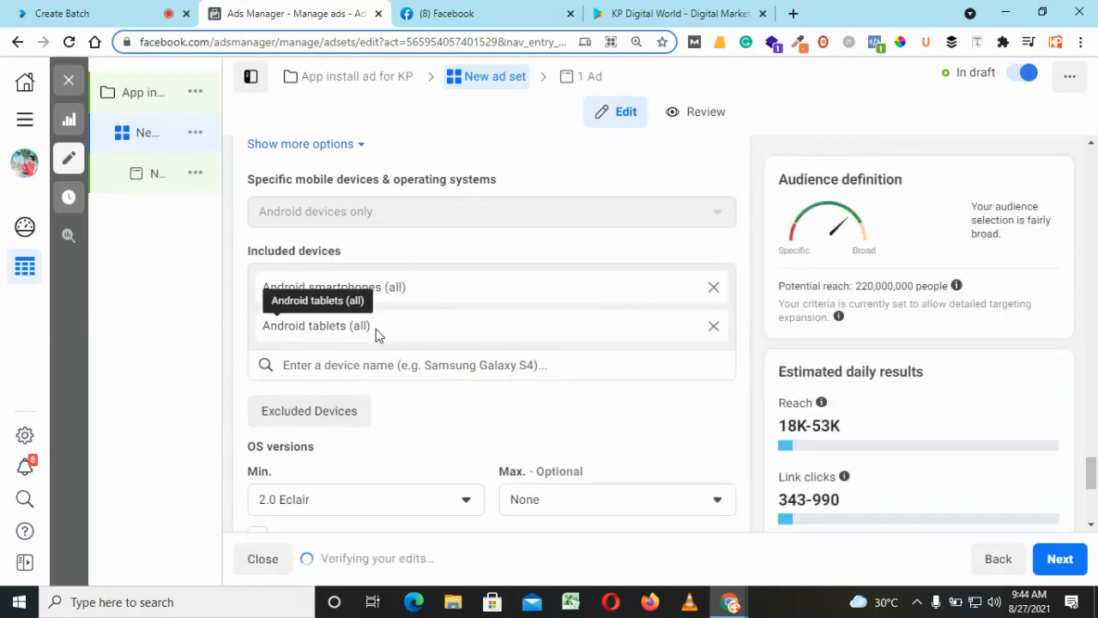
Set the minimum Android OS version to 8.0 Oreo
scroll(455, 325, down, 2)
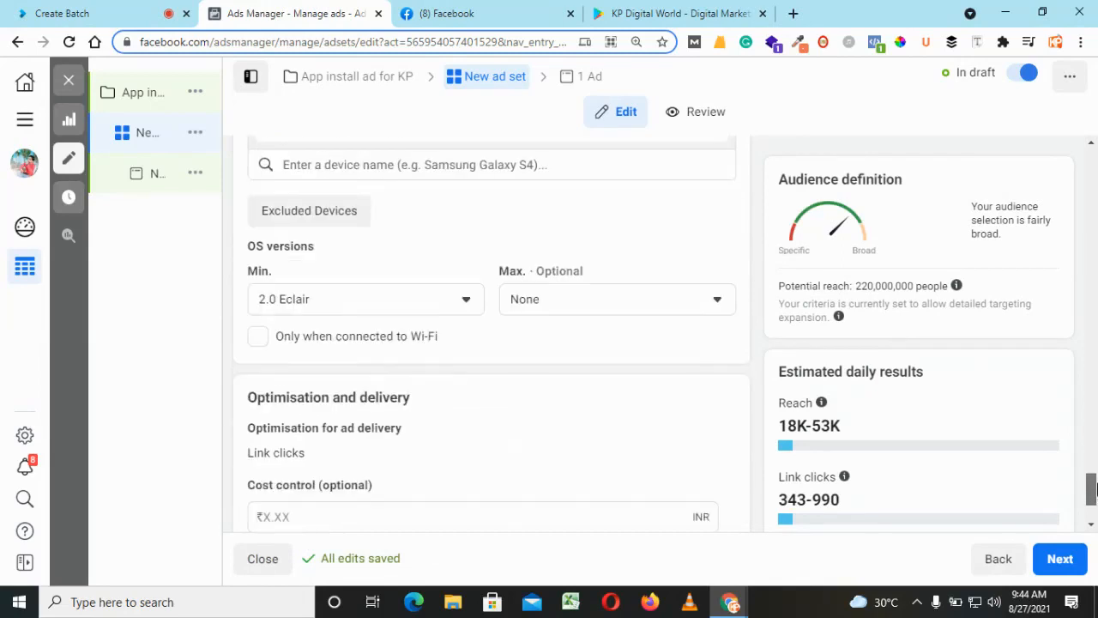
click(335, 312)
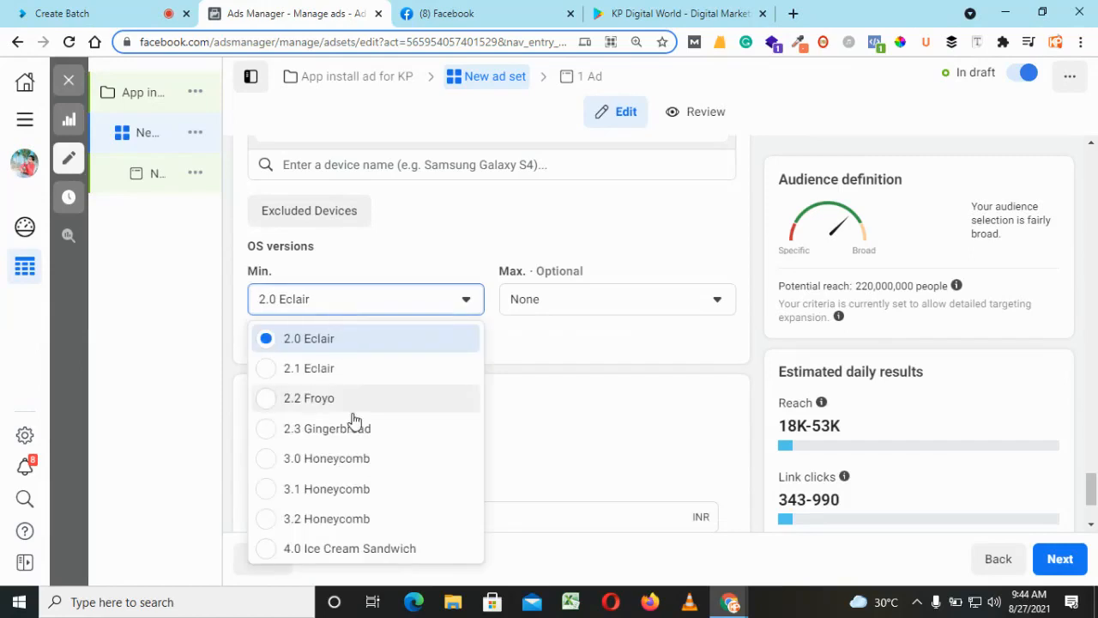
scroll(348, 470, down, 2)
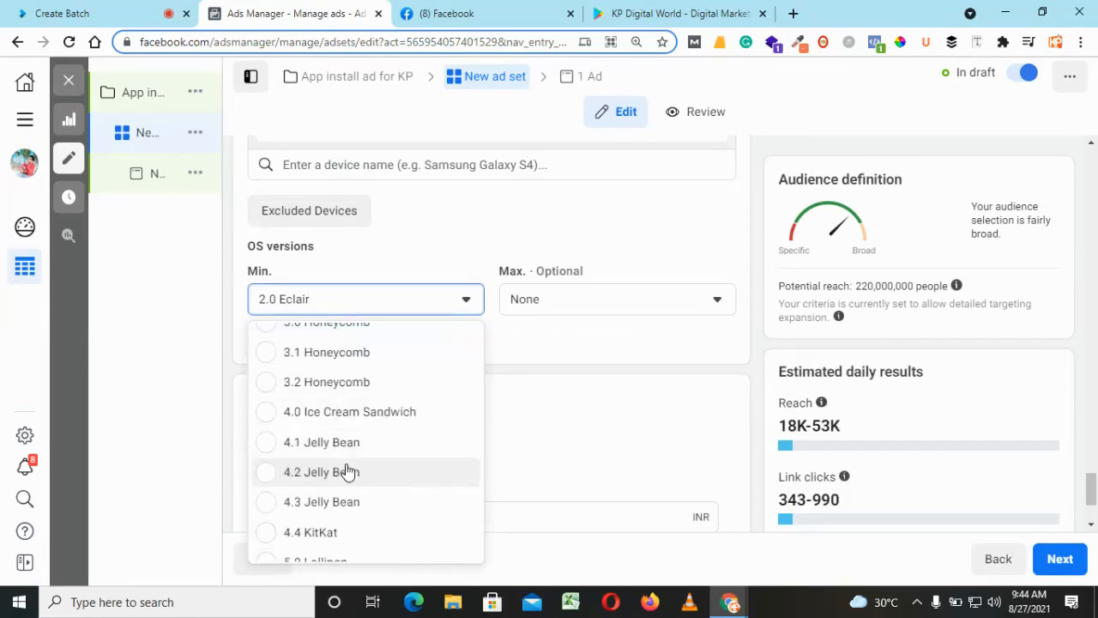
scroll(347, 470, down, 2)
scroll(346, 468, down, 2)
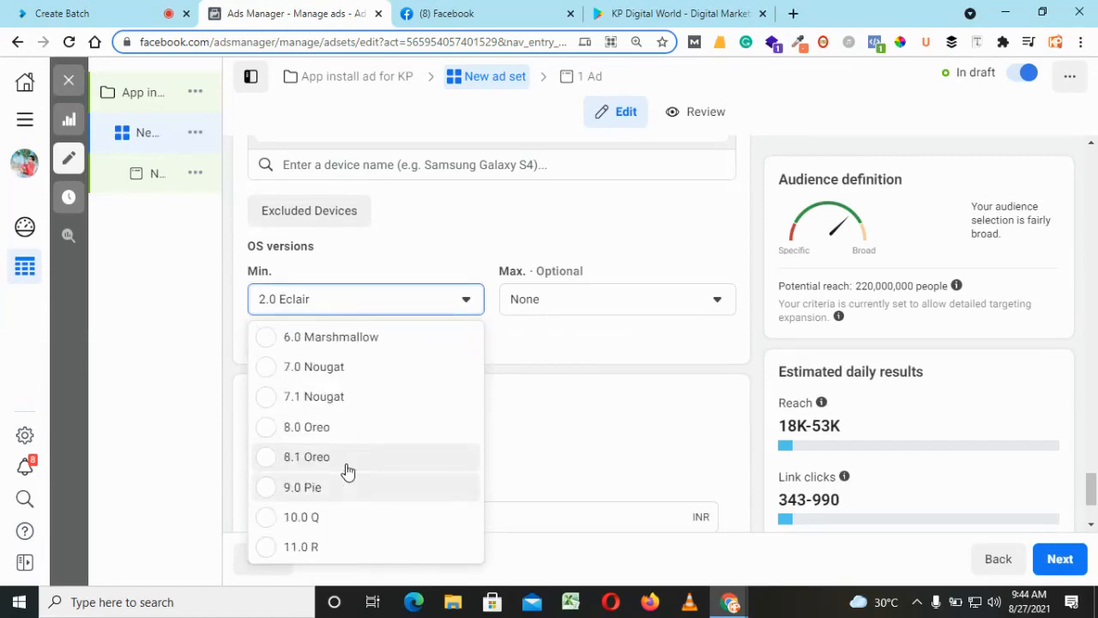
scroll(347, 470, up, 6)
scroll(347, 470, down, 4)
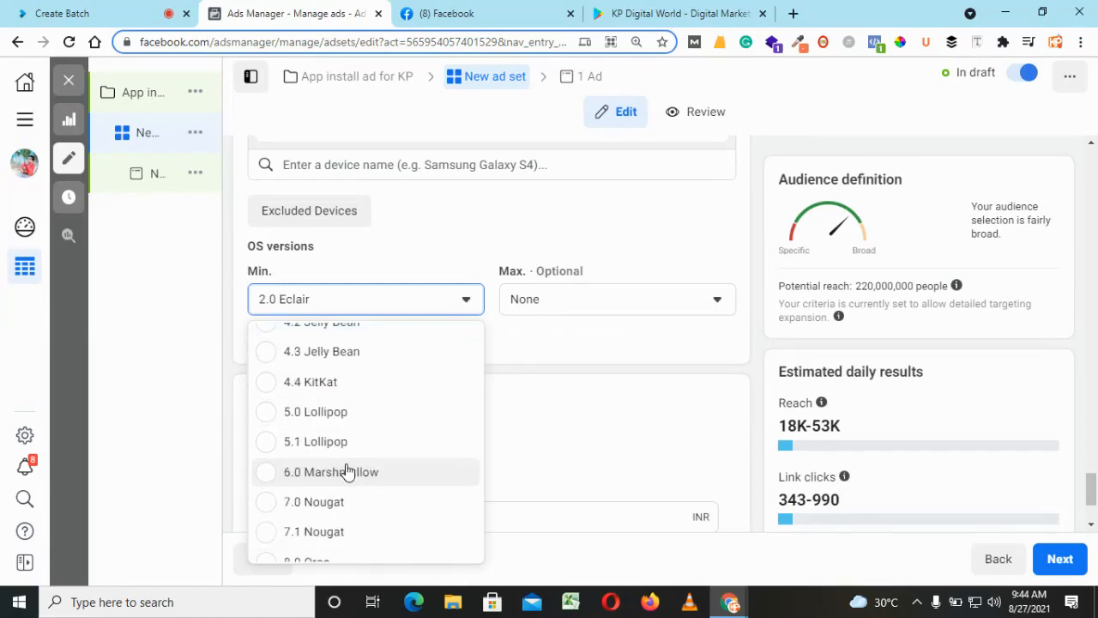
scroll(348, 471, down, 2)
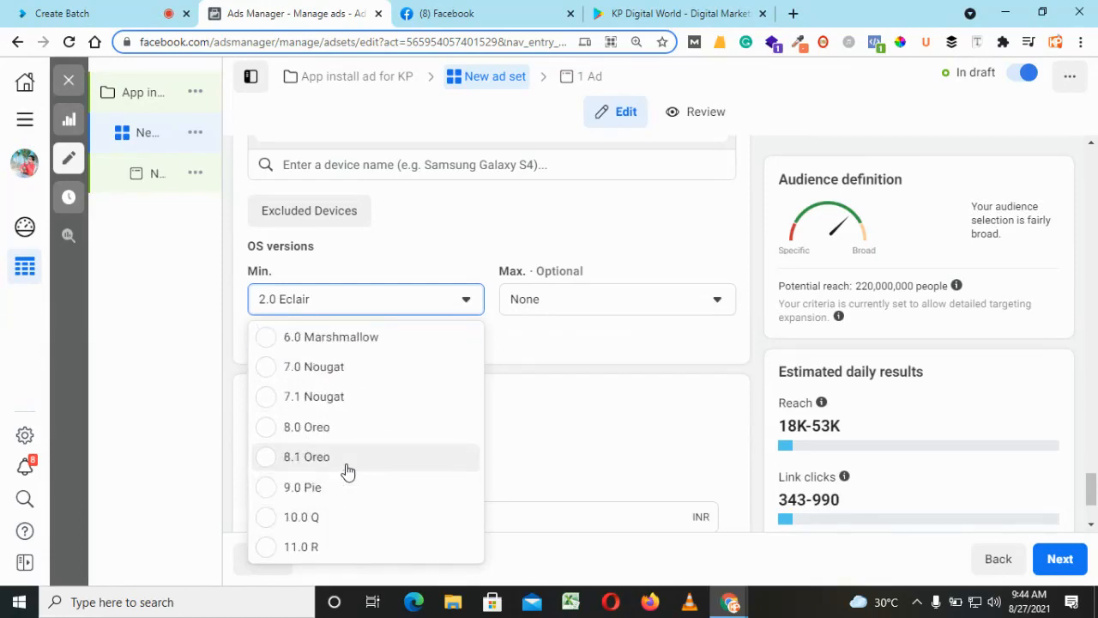
click(304, 429)
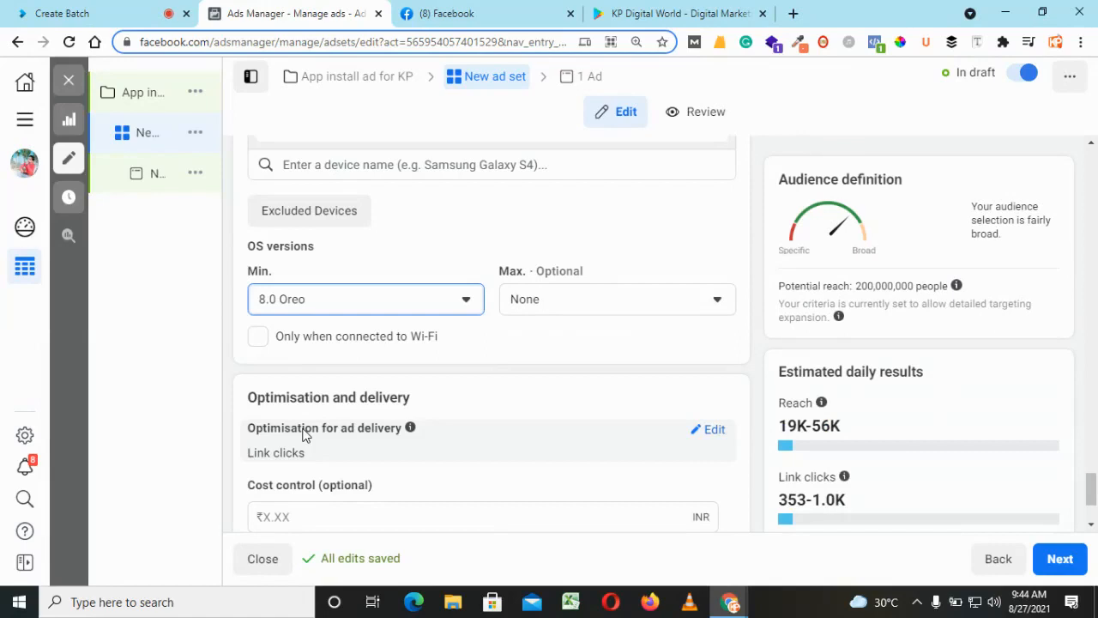
Toggle the Wi-Fi-only delivery option on and back off, and continue to the ad-level settings
click(364, 377)
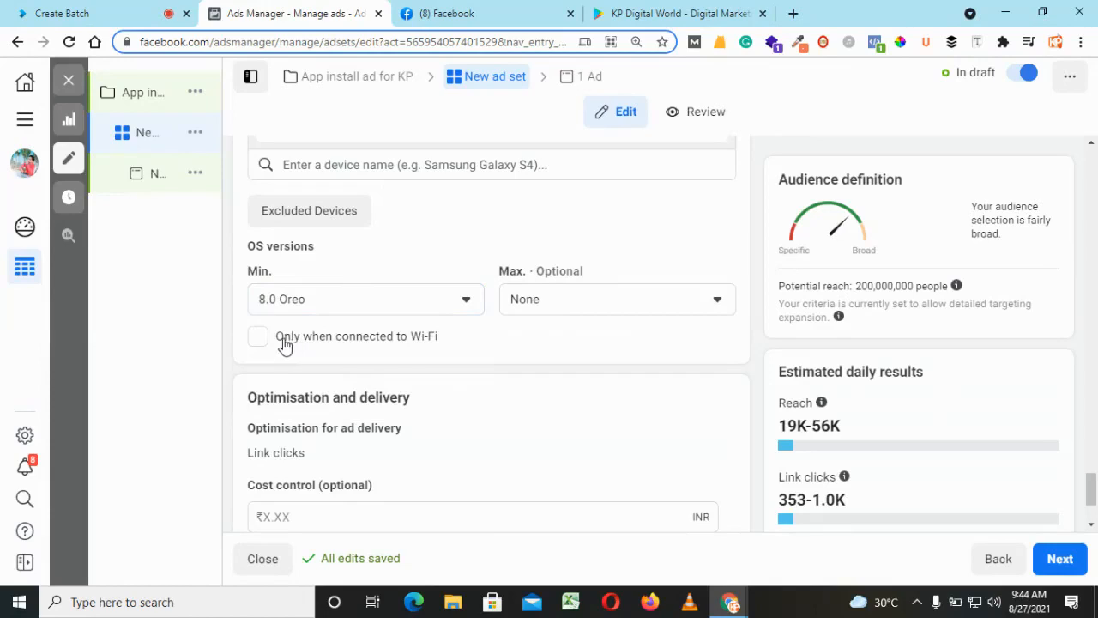
click(259, 346)
click(260, 346)
scroll(1091, 481, down, 2)
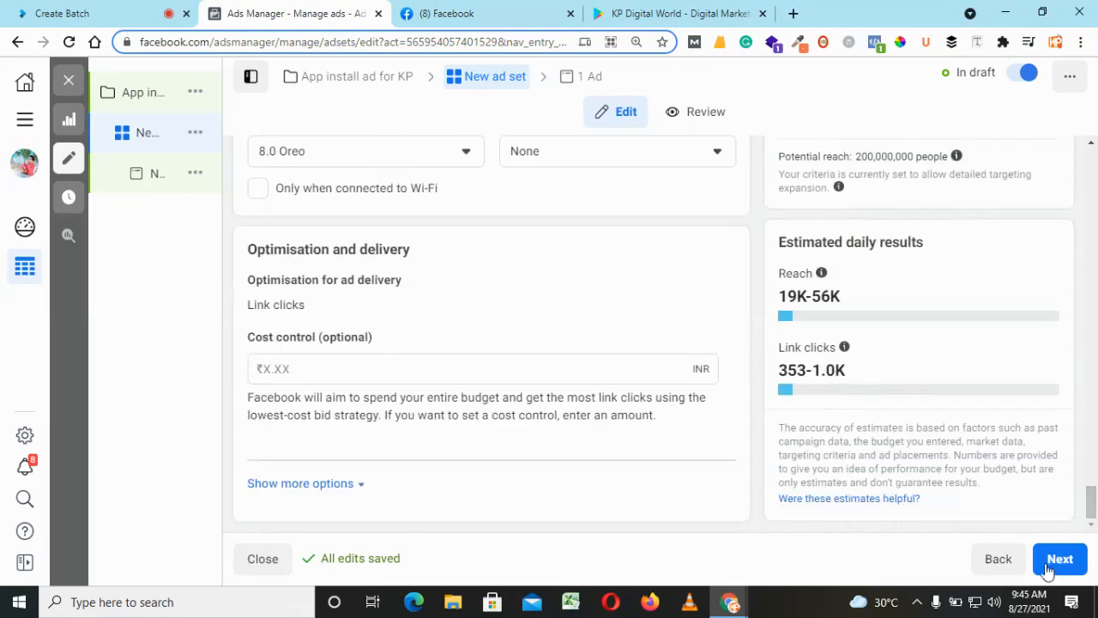
click(1048, 566)
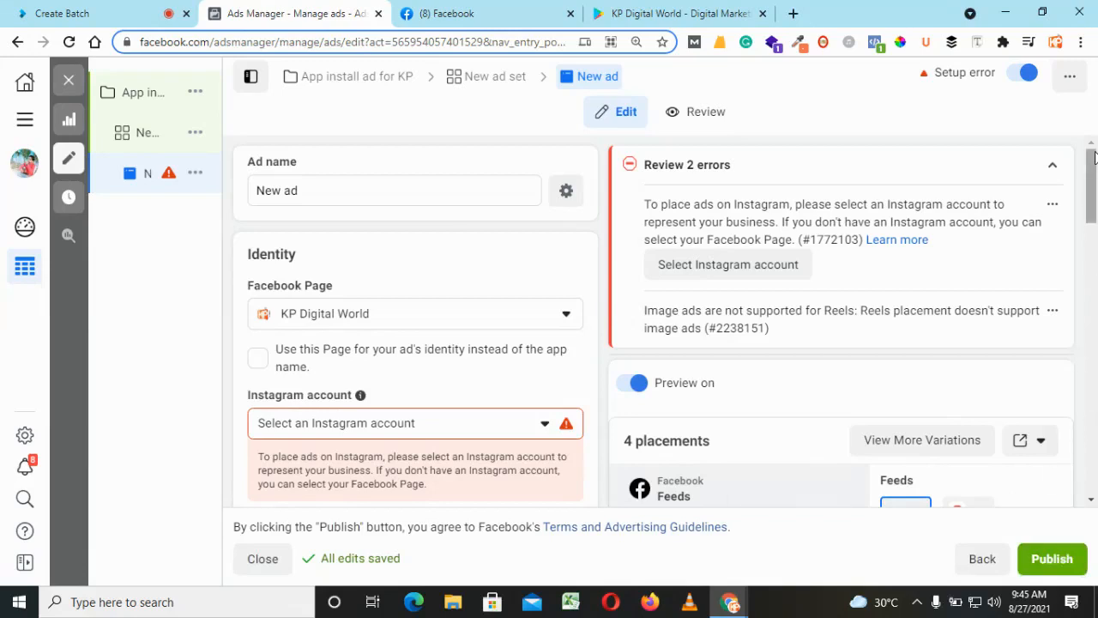
Select kpdigitalworld as the Instagram account in the ad's identity settings
drag(1094, 175, 1097, 193)
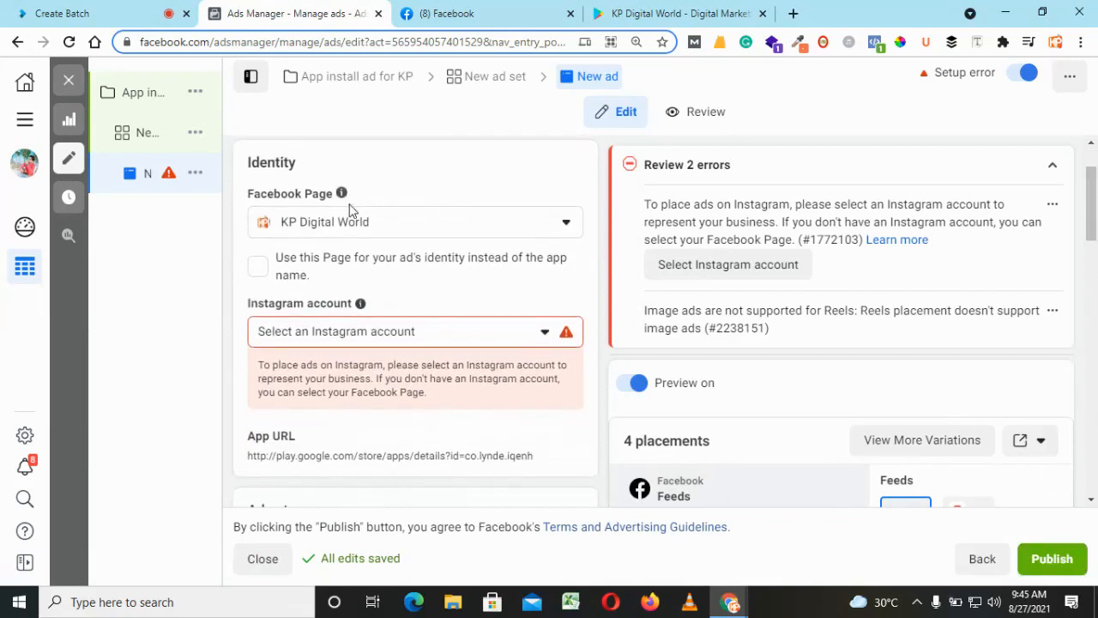
click(367, 341)
click(356, 407)
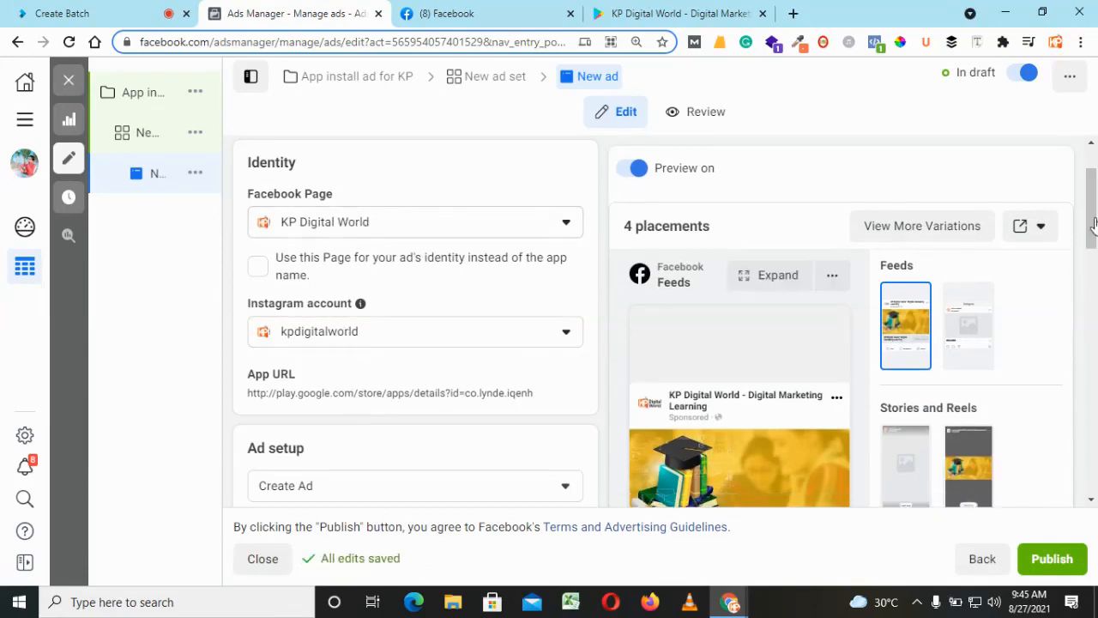
Review the ad settings and use the KP Digital World Page for the ad's identity instead of the app name
drag(1093, 241, 1093, 459)
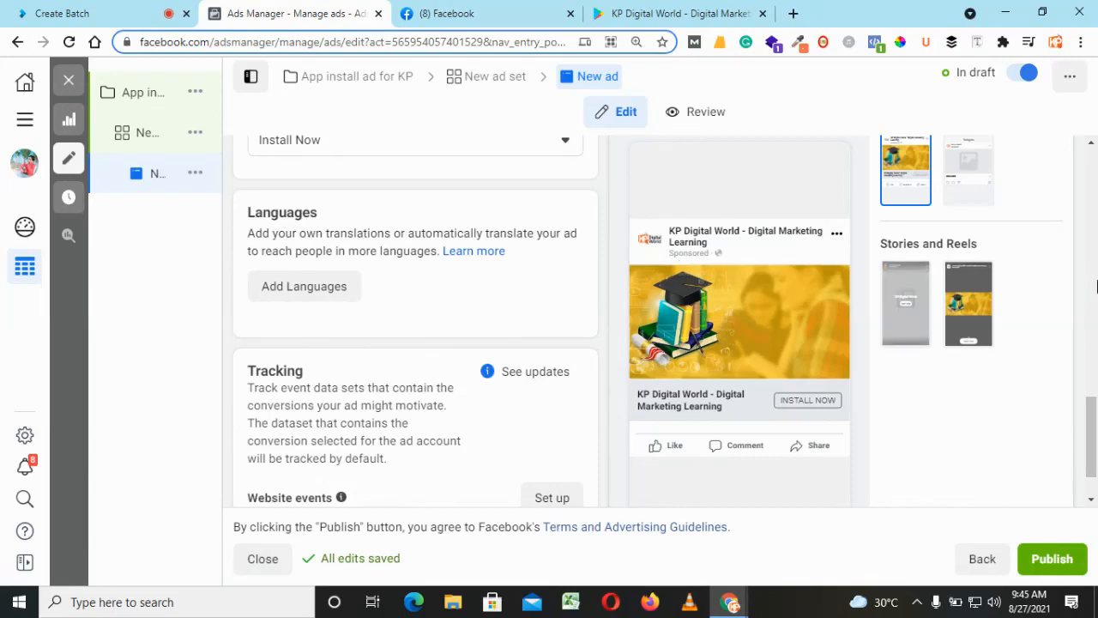
drag(1096, 414, 1095, 182)
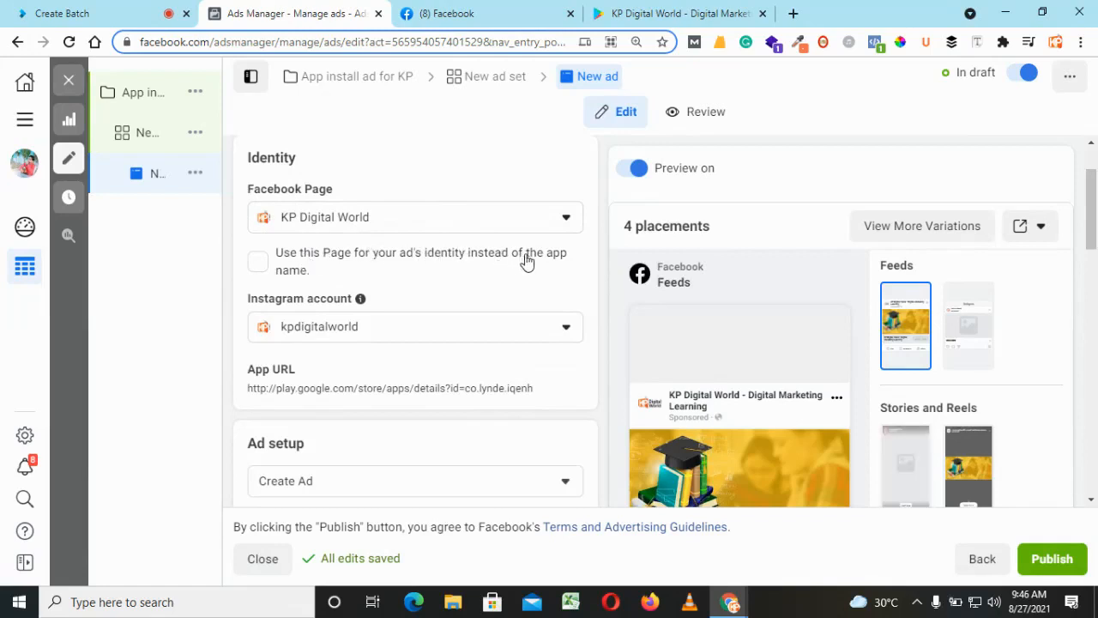
mouse_move(774, 363)
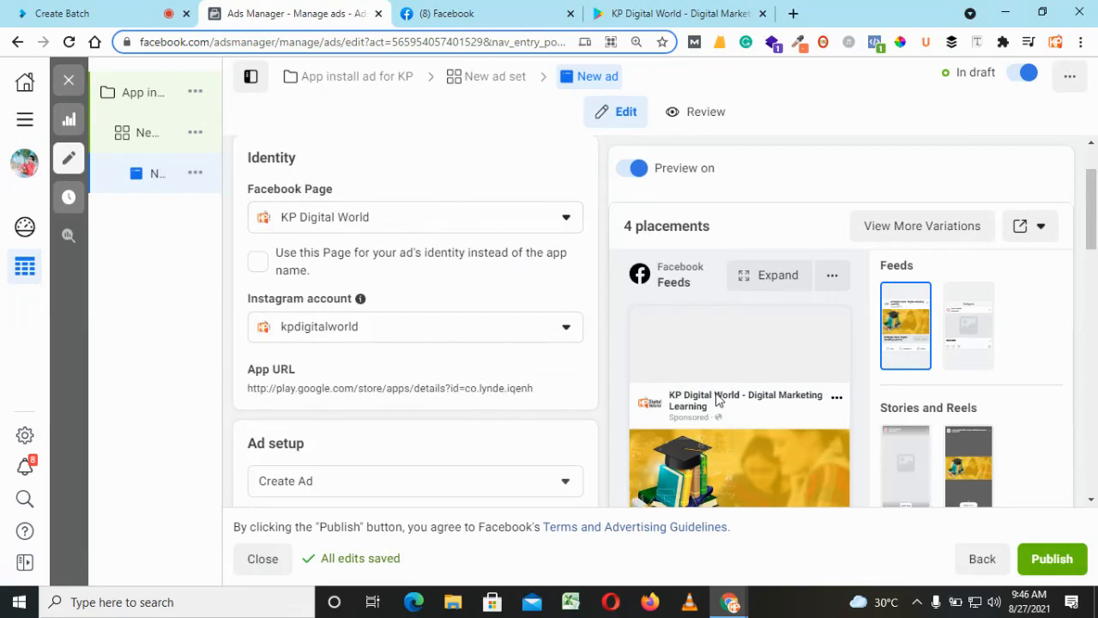
click(257, 267)
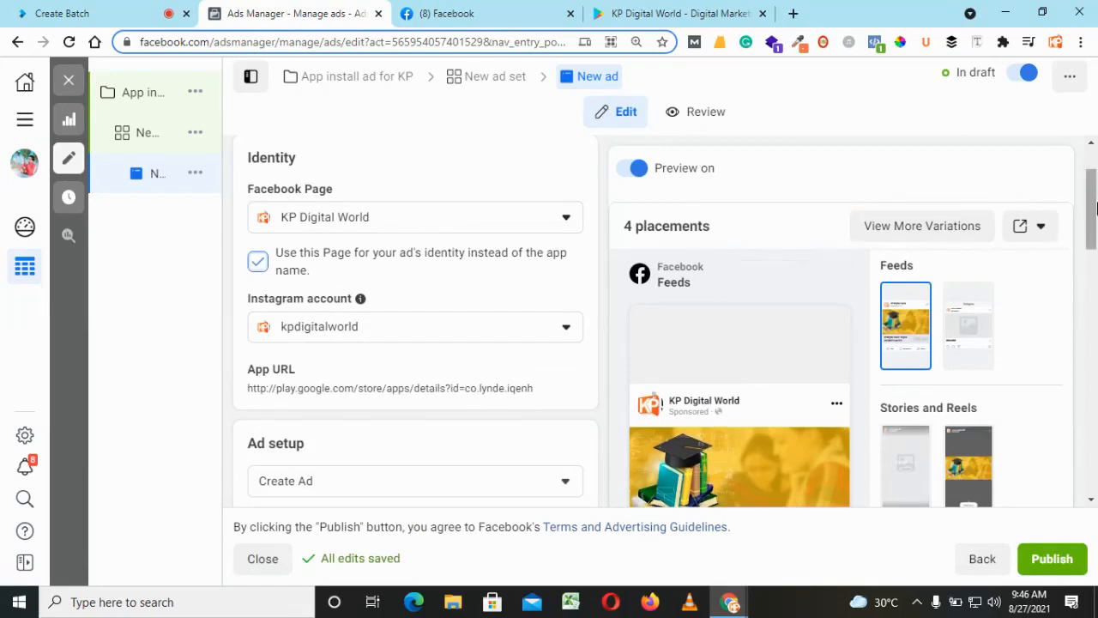
Change the ad format to Carousel and page forward and back through the cards in the Facebook feed preview
scroll(1096, 206, down, 2)
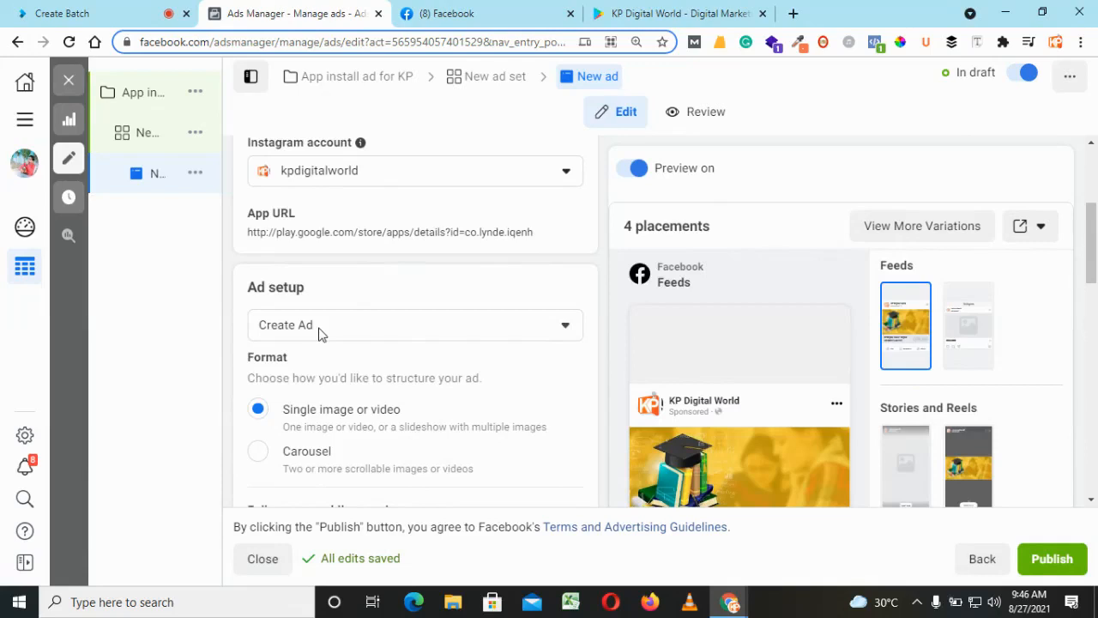
scroll(1096, 283, down, 2)
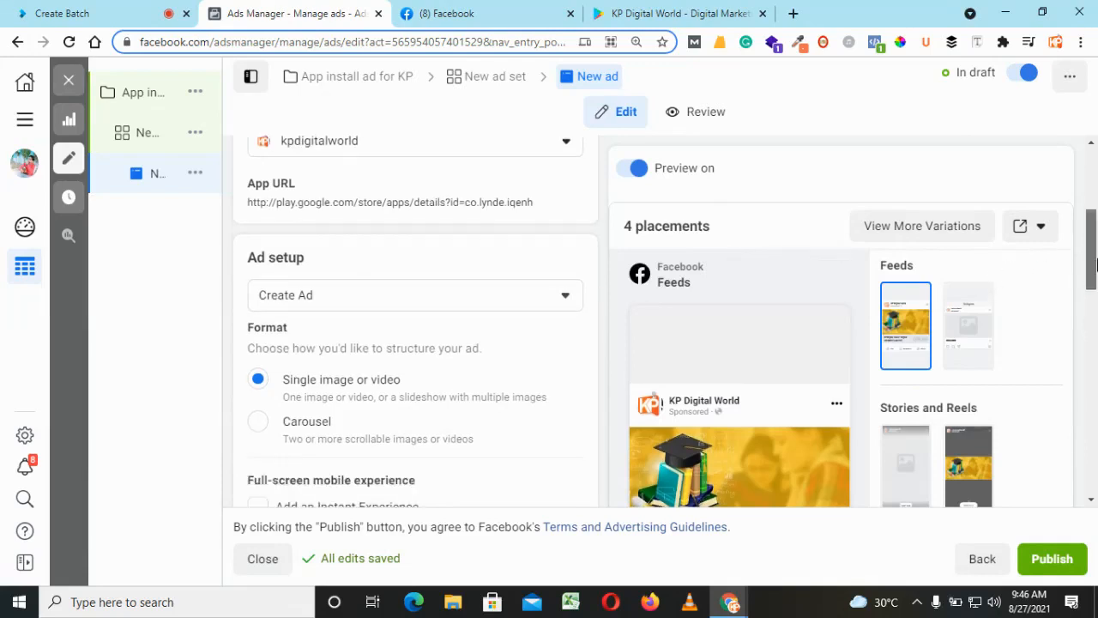
drag(1096, 283, 1096, 293)
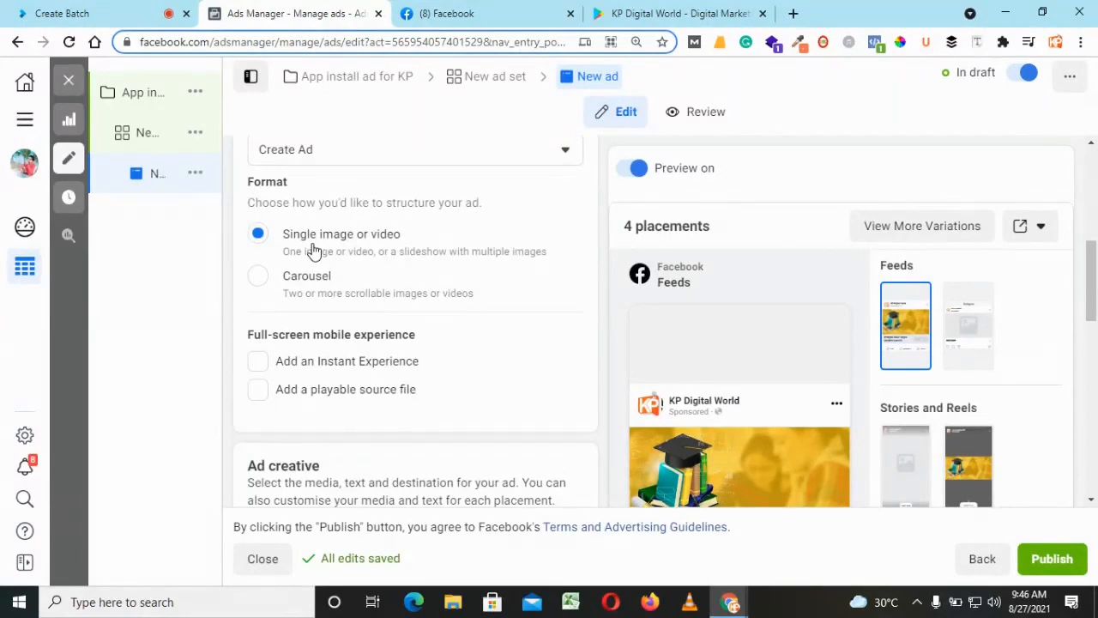
click(260, 277)
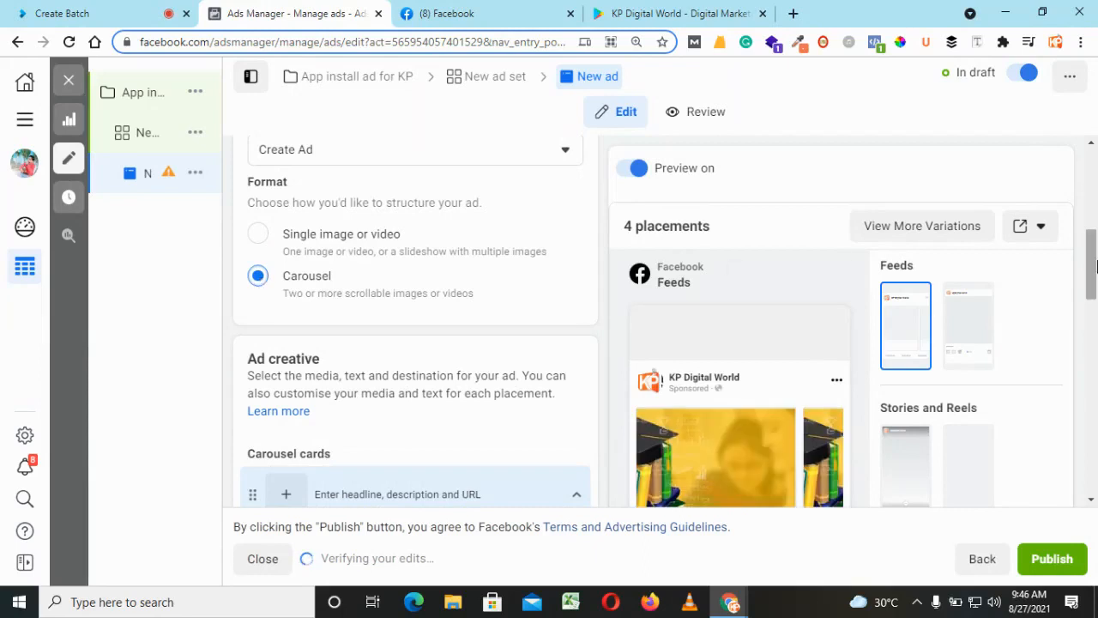
drag(1091, 266, 1091, 426)
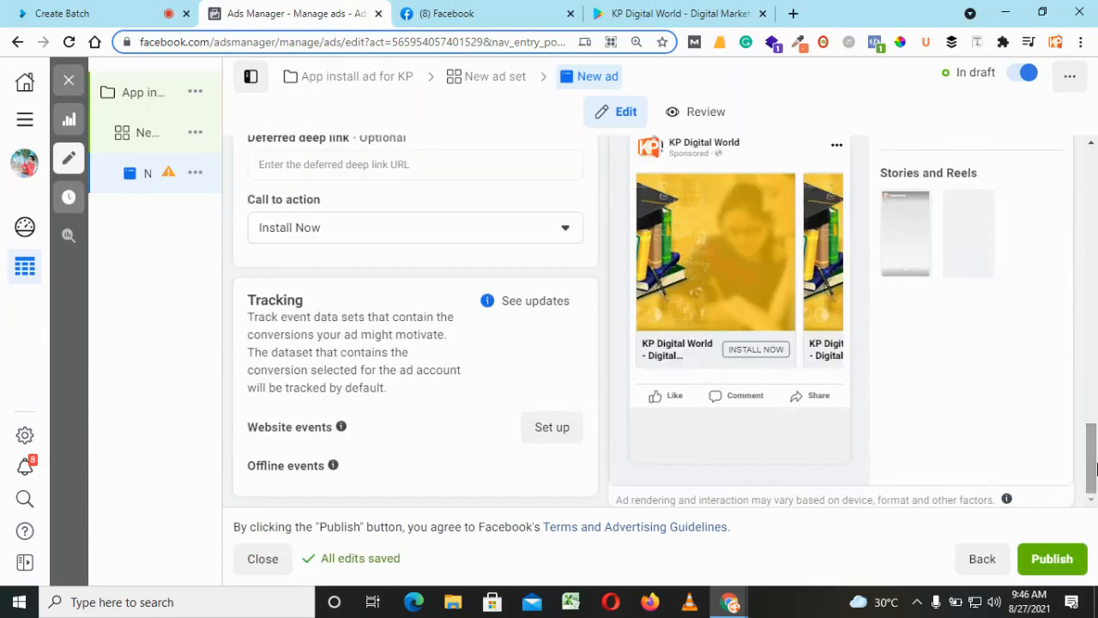
click(833, 273)
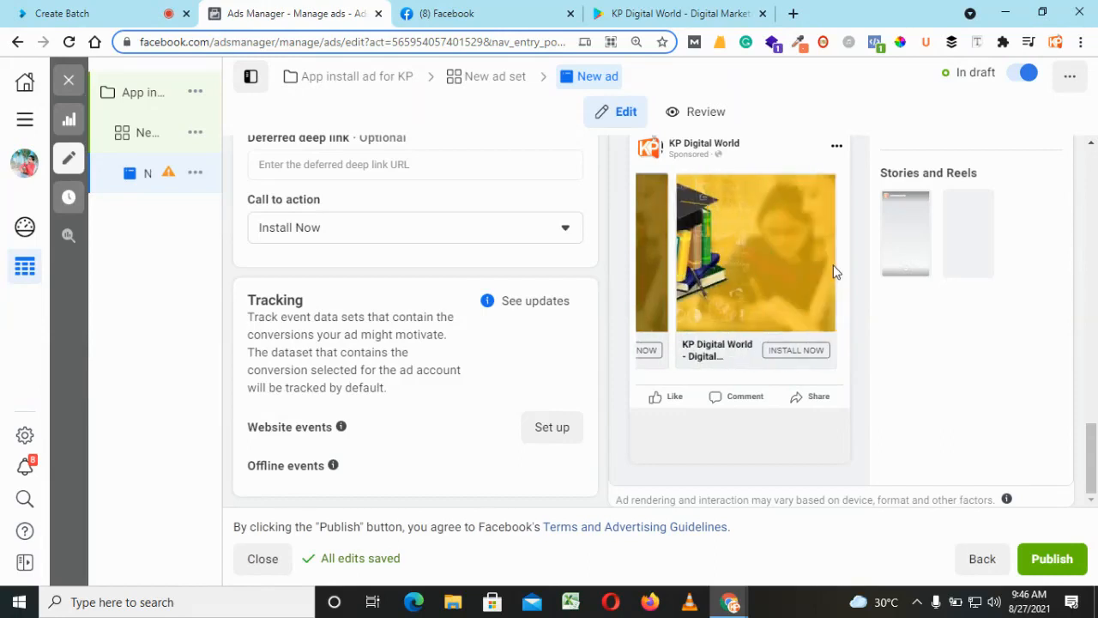
click(648, 269)
click(648, 269)
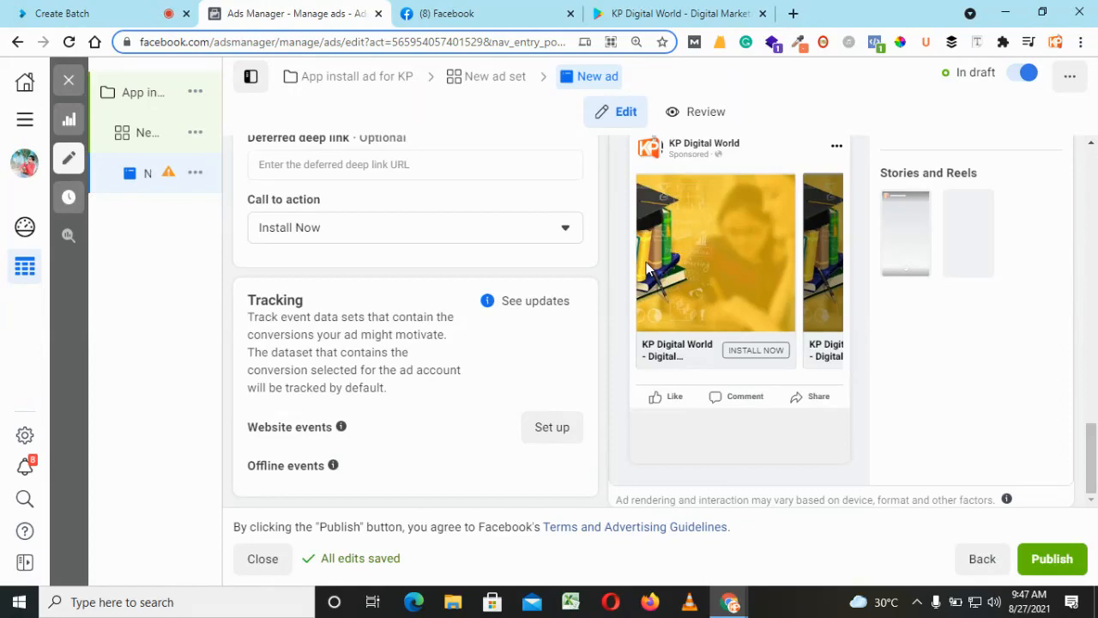
Enter "Free Digital Marketing Course Demo" as the headline of the first carousel card
drag(1091, 454, 1094, 302)
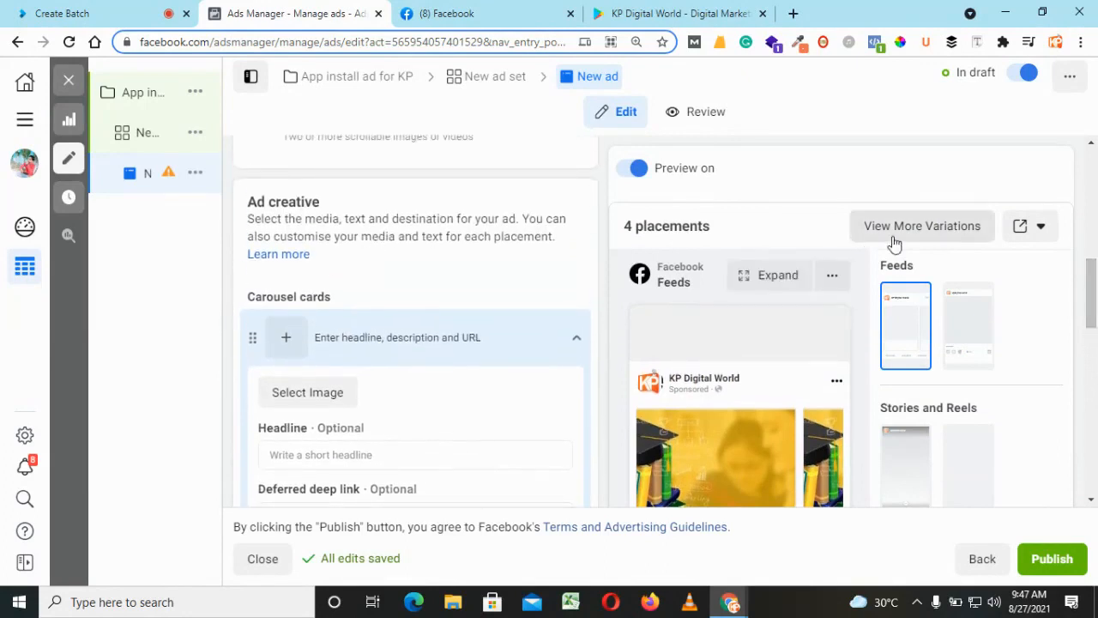
scroll(943, 241, up, 2)
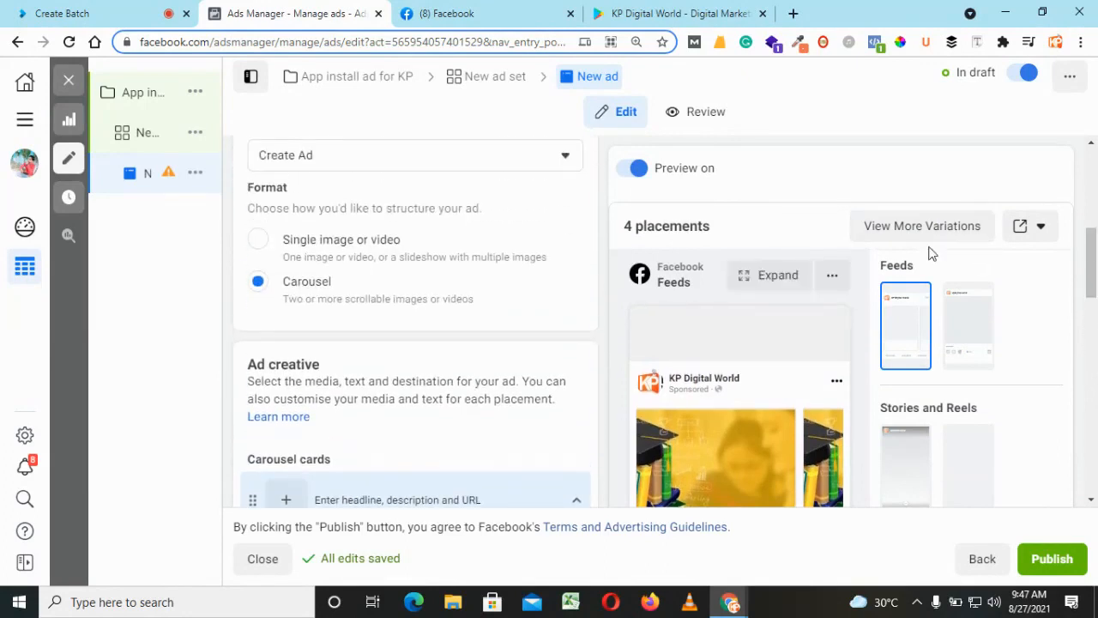
scroll(559, 320, down, 4)
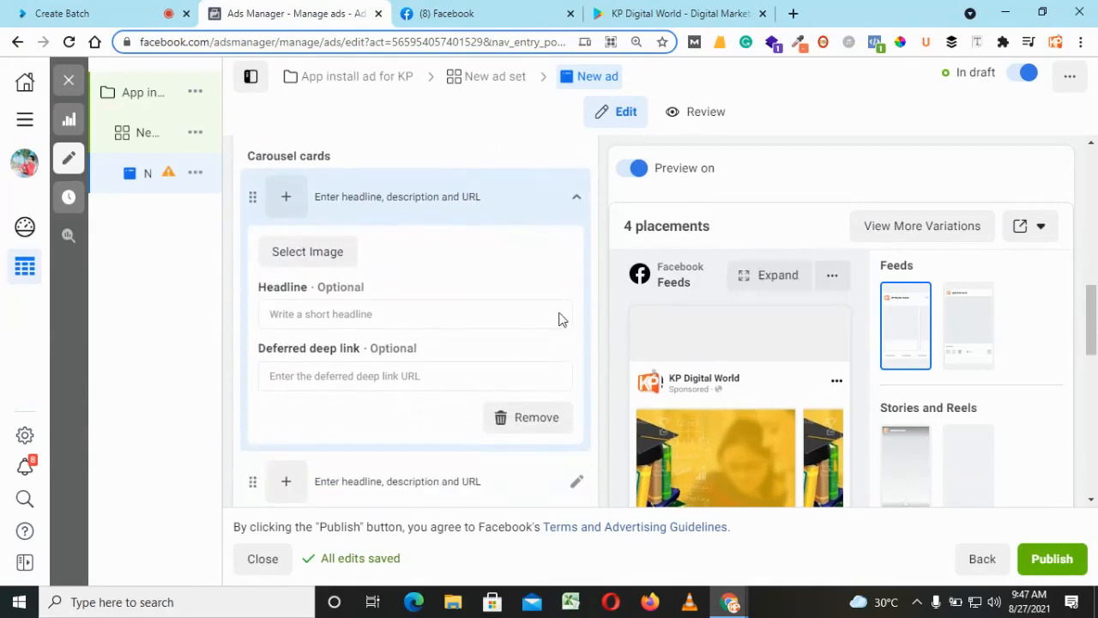
click(346, 308)
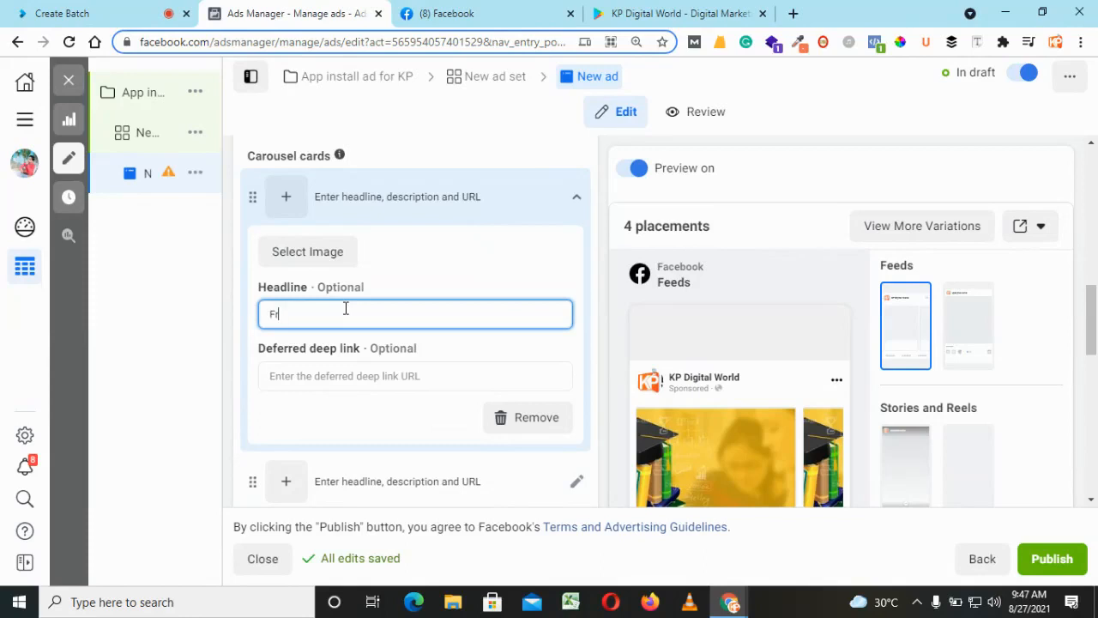
text(ee Digital Marketing Course Demo)
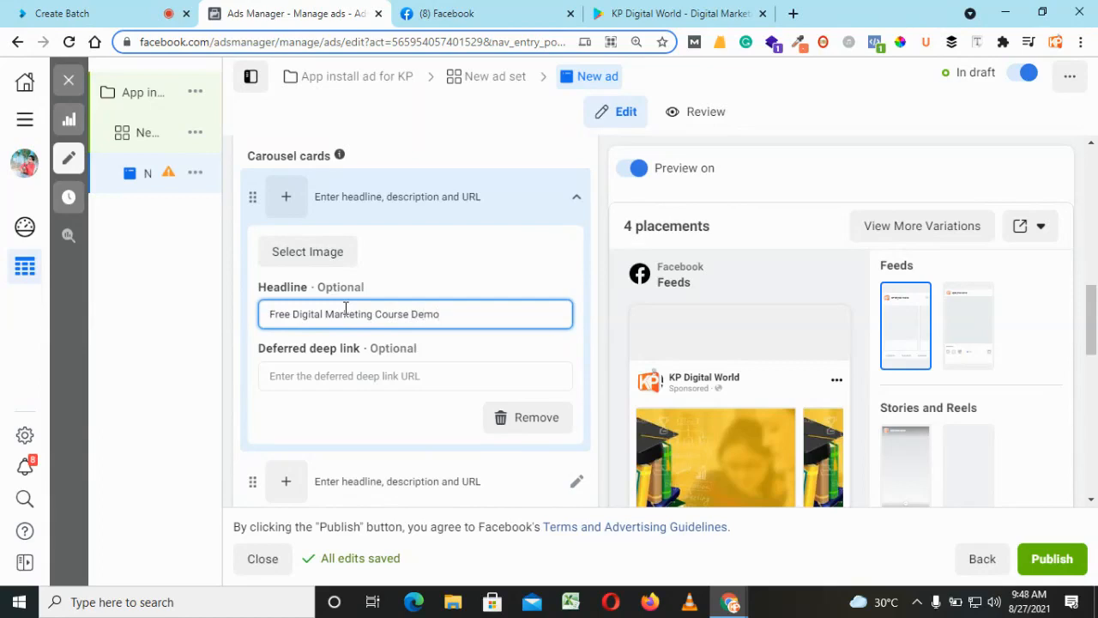
click(240, 350)
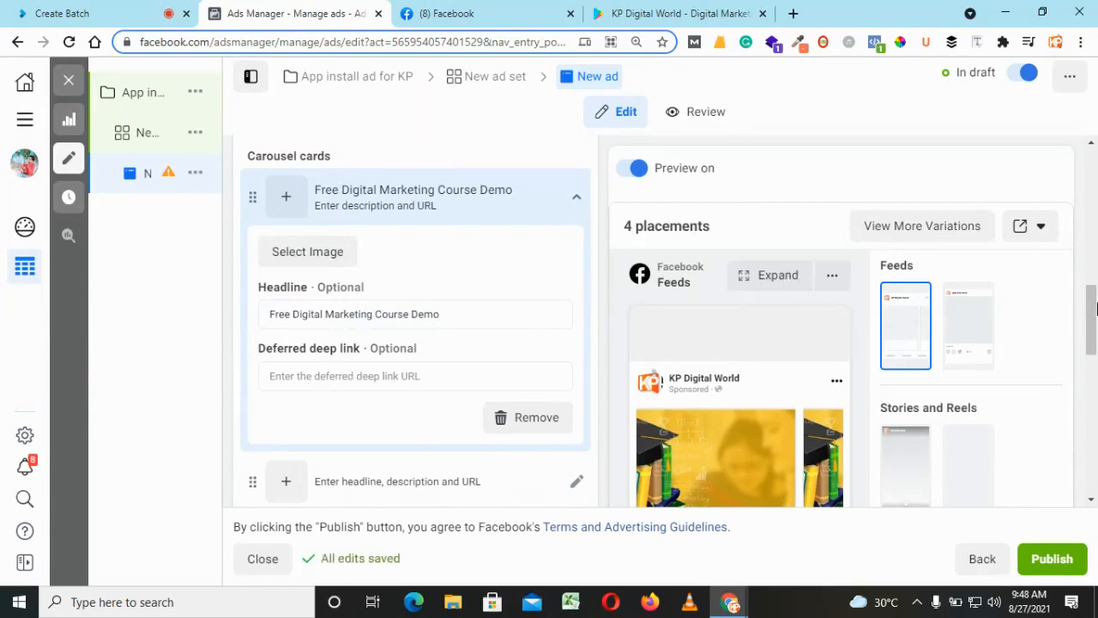
Assign the 1080 × 1080 digital marketing.jpeg account image to the first carousel card and check it in the feed preview
drag(1093, 308, 1093, 347)
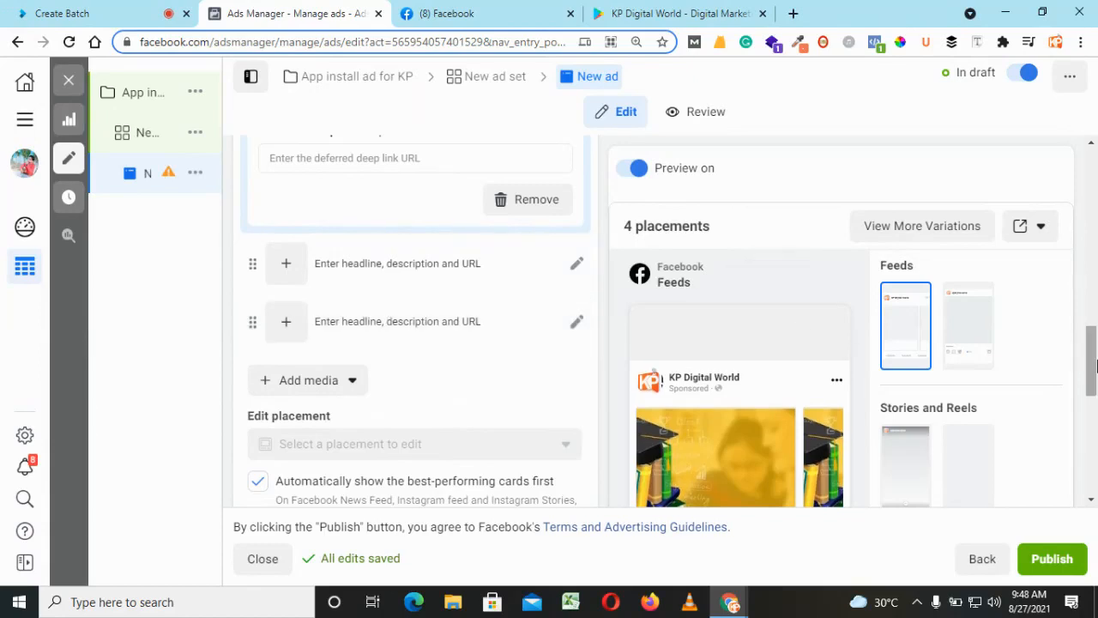
drag(1093, 366, 1096, 332)
scroll(385, 285, up, 2)
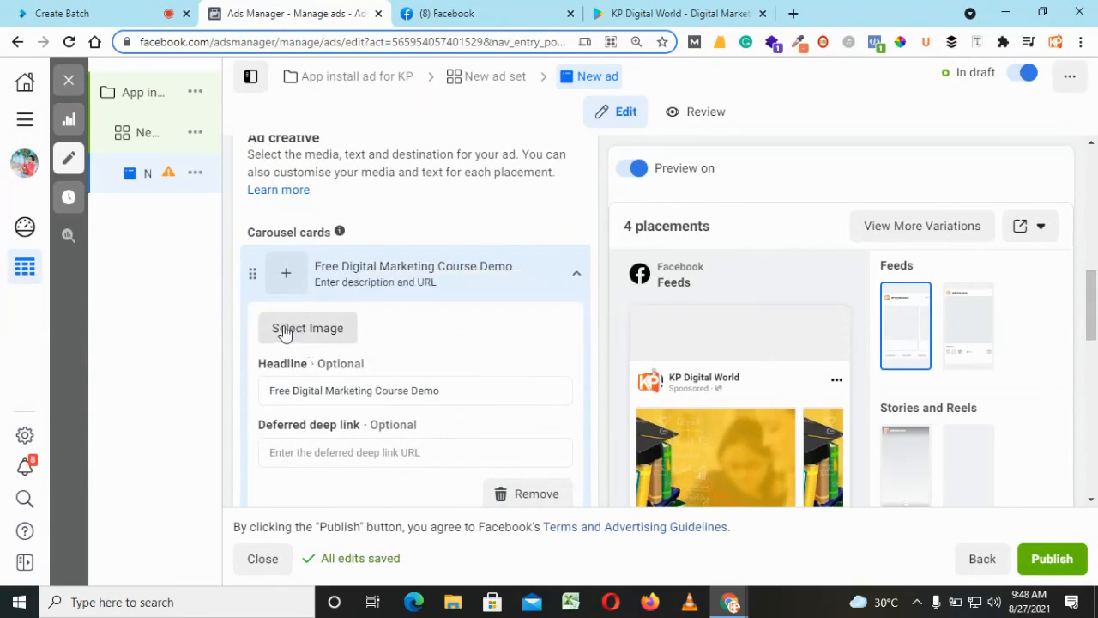
click(321, 330)
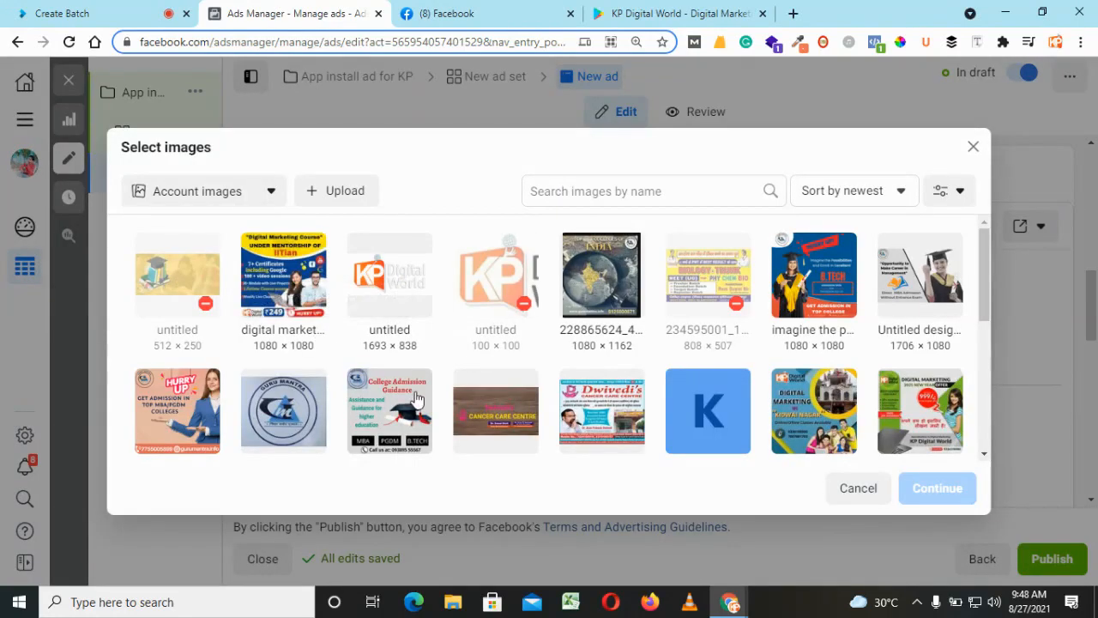
click(290, 286)
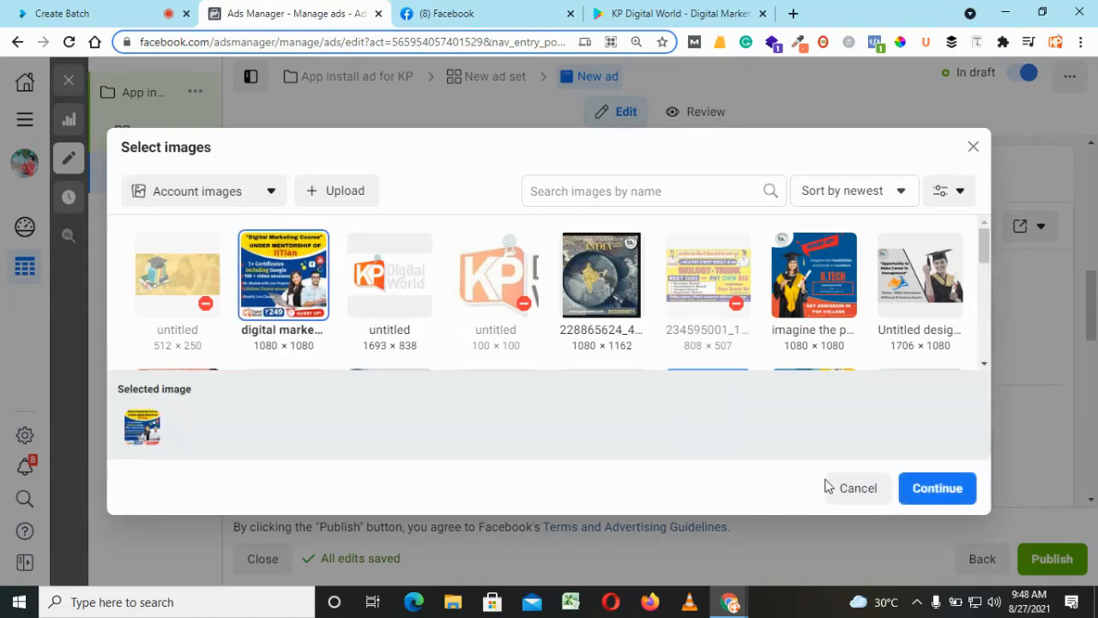
click(942, 491)
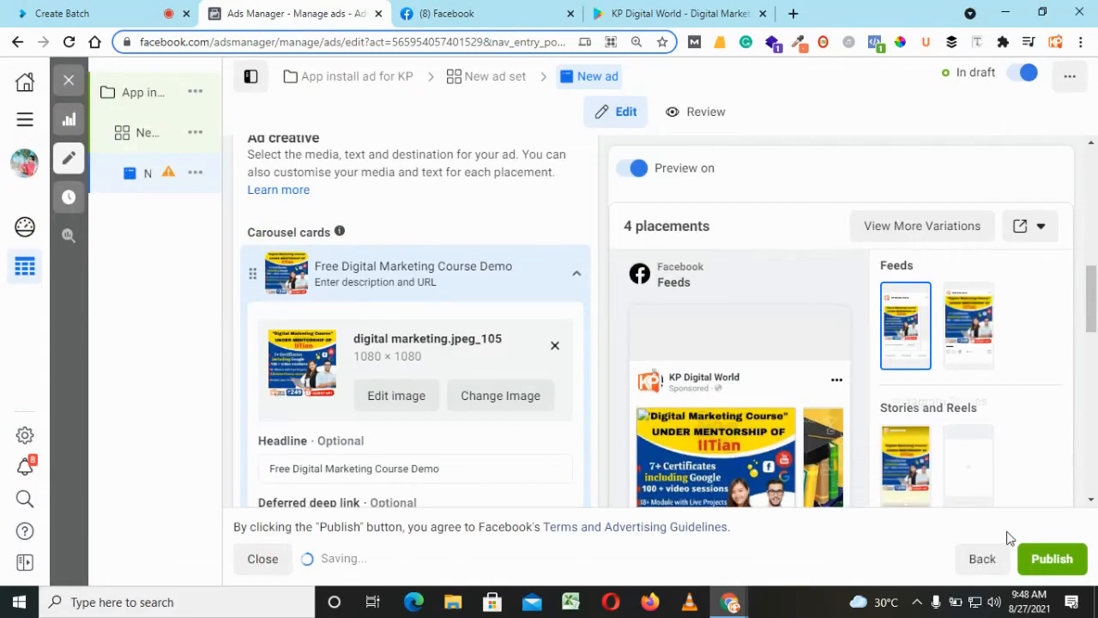
drag(1092, 320, 1092, 476)
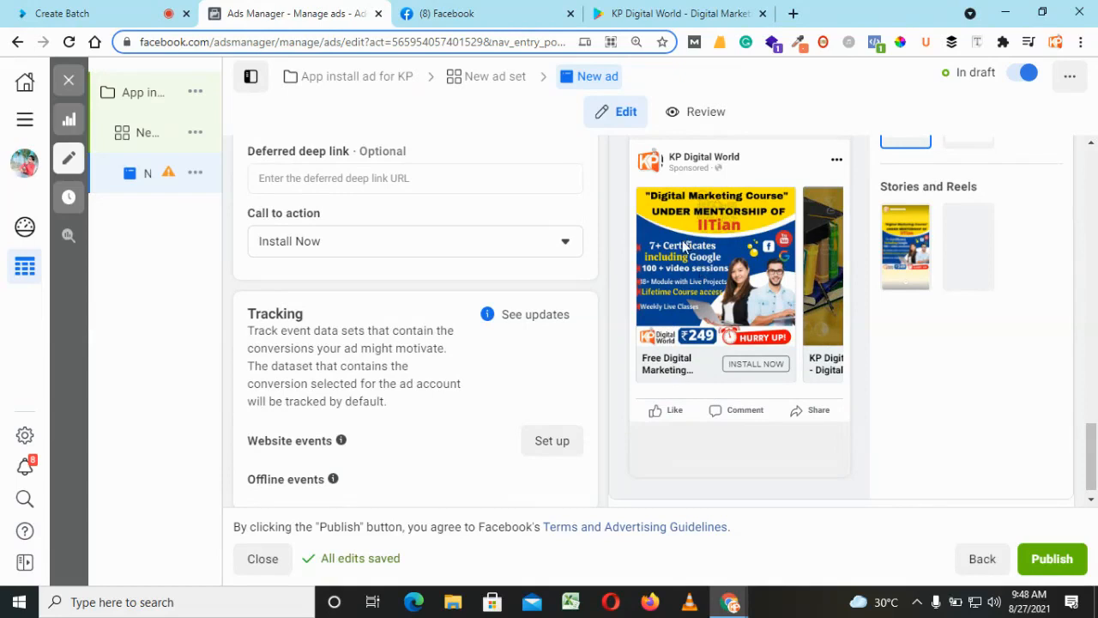
Open the second carousel card for editing and add another empty card to the carousel
mouse_move(1093, 469)
mouse_down()
mouse_move(1095, 321)
mouse_move(1094, 372)
mouse_up()
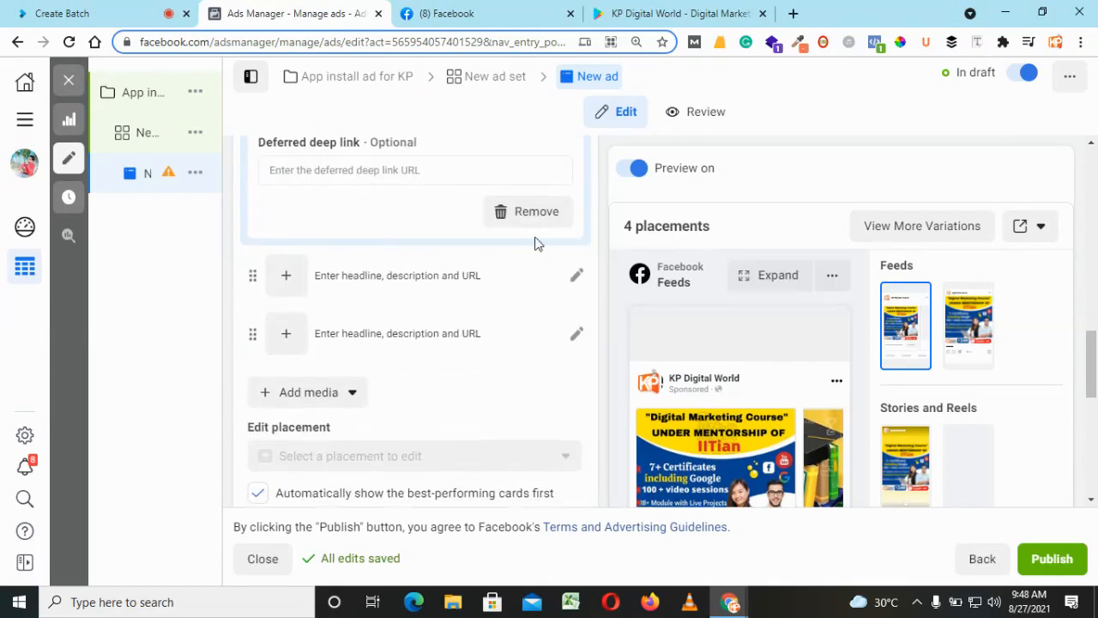
click(578, 282)
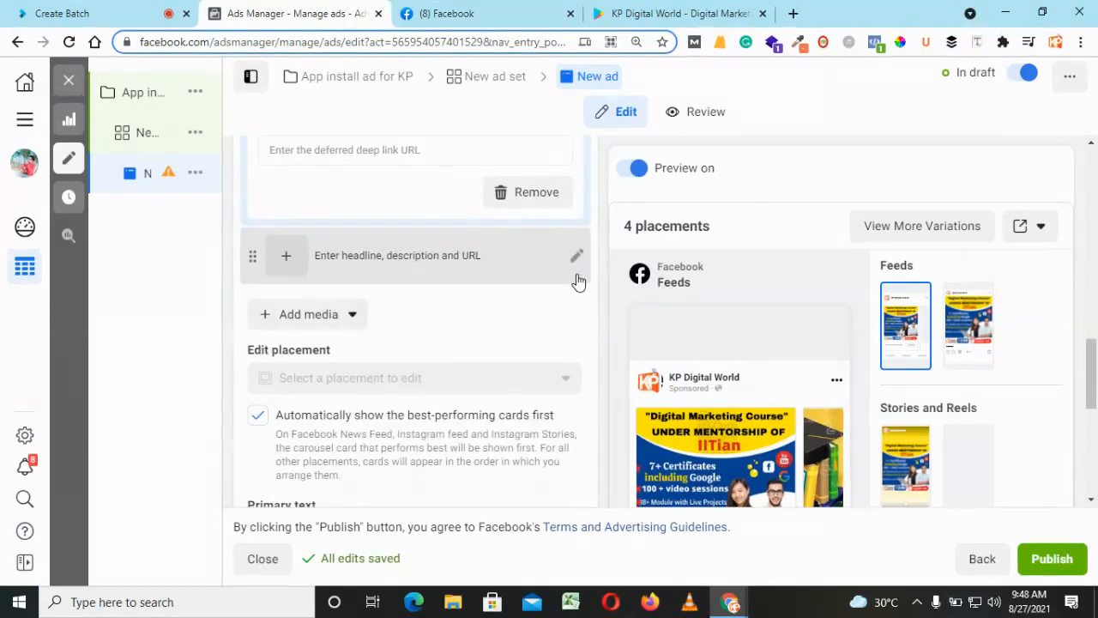
click(302, 317)
click(290, 352)
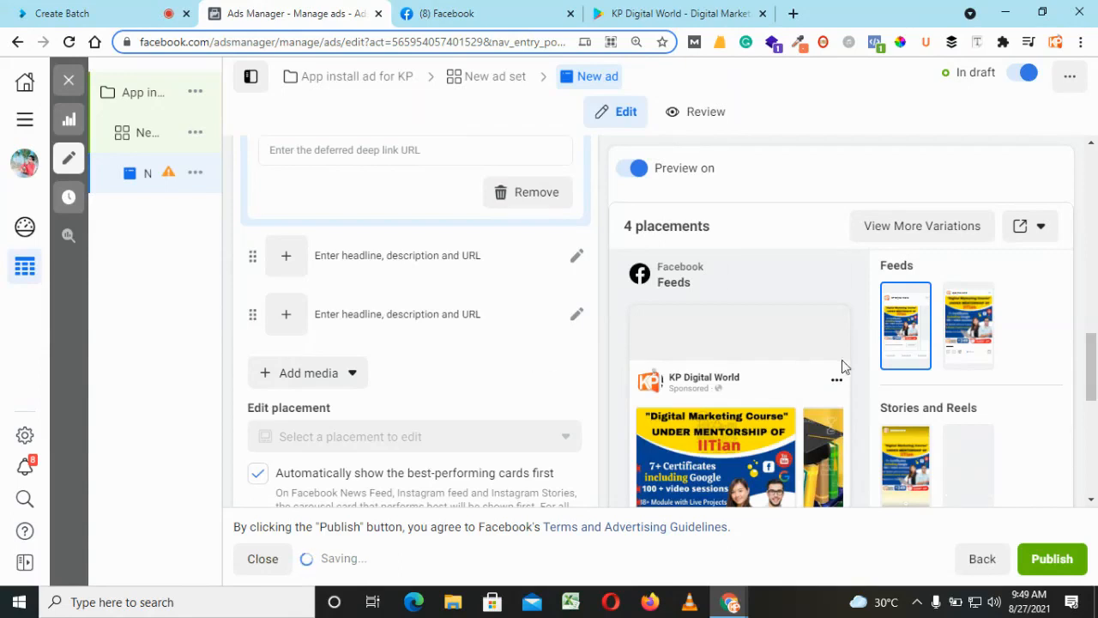
Assign the 1280 × 1280 kp digitalll.jpg account image to the second carousel card
mouse_move(1096, 346)
mouse_down()
mouse_move(1095, 372)
mouse_move(1096, 354)
mouse_up()
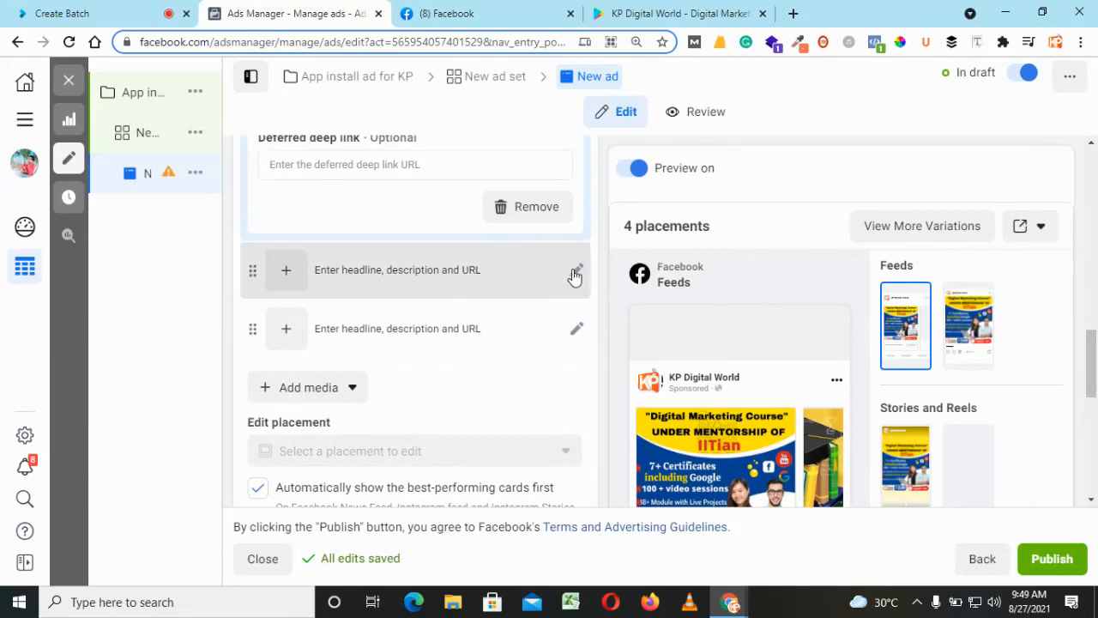
drag(1094, 358, 1096, 313)
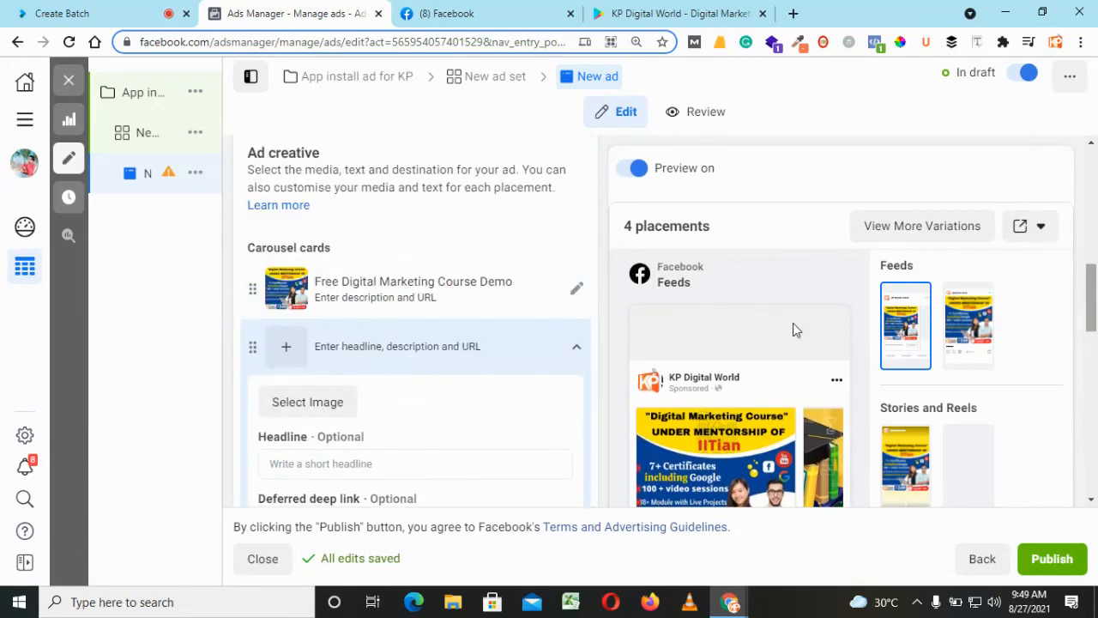
click(301, 417)
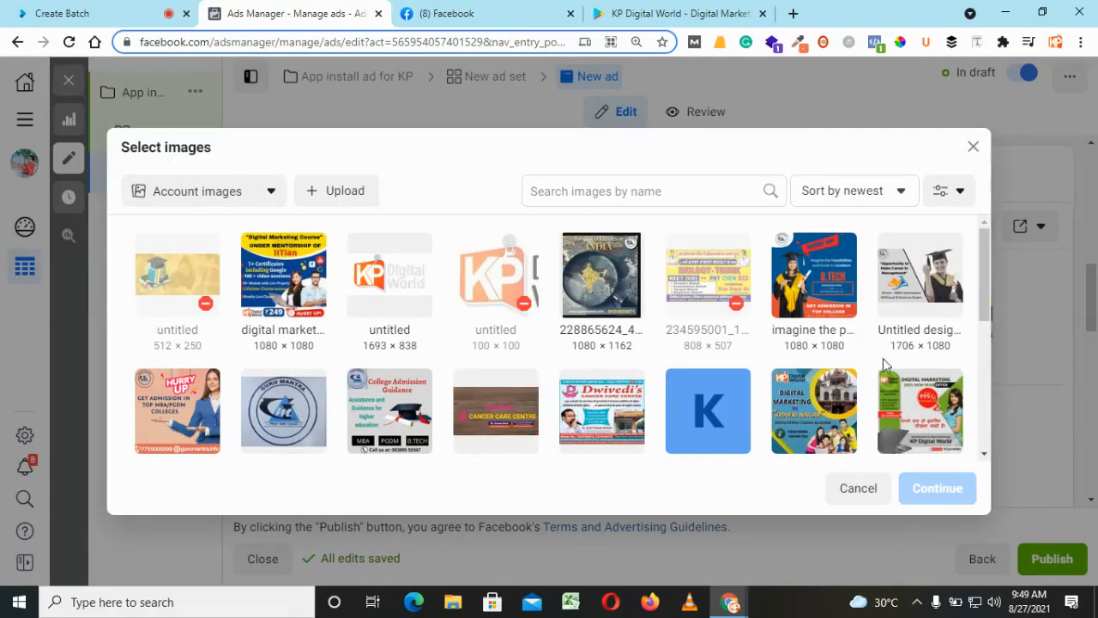
drag(984, 285, 984, 310)
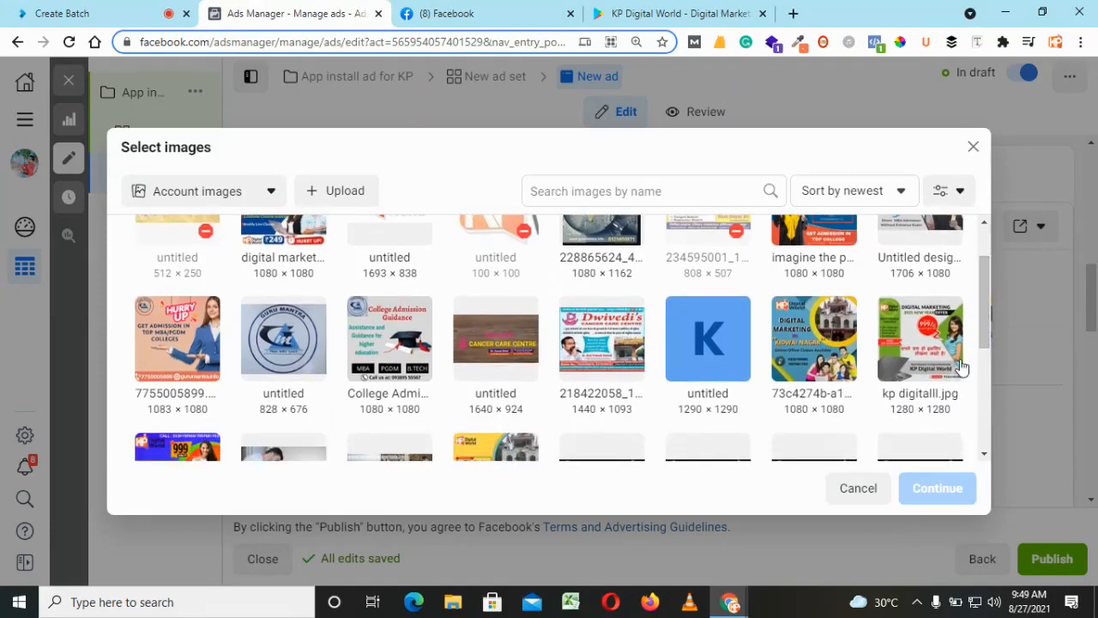
click(928, 371)
click(940, 491)
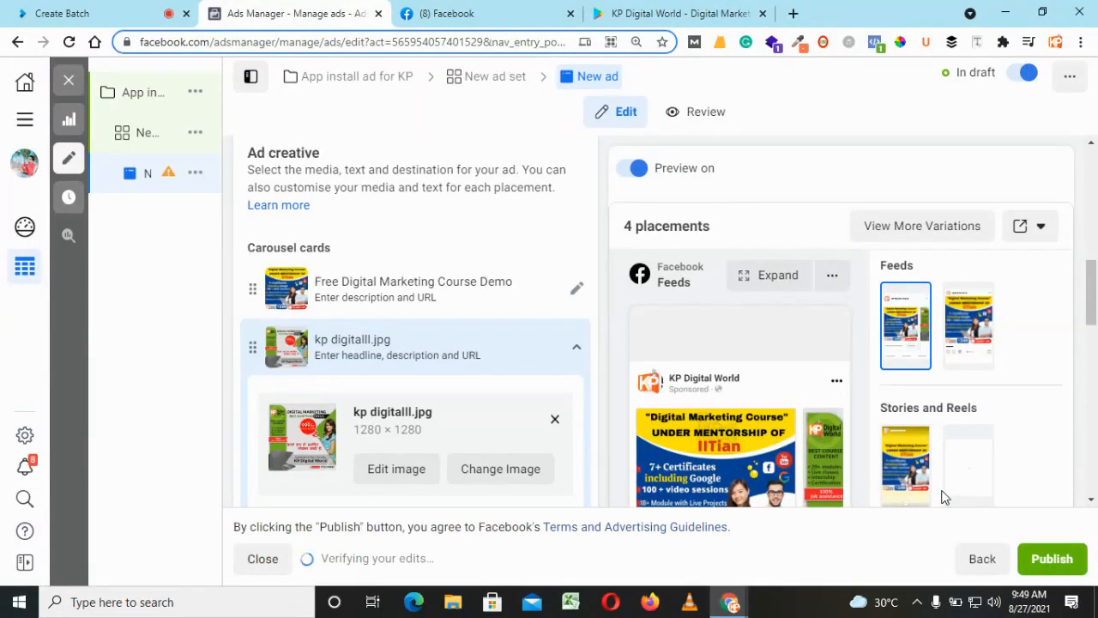
Enter "Free demo Hurry up" as the headline of the second carousel card
scroll(412, 344, down, 2)
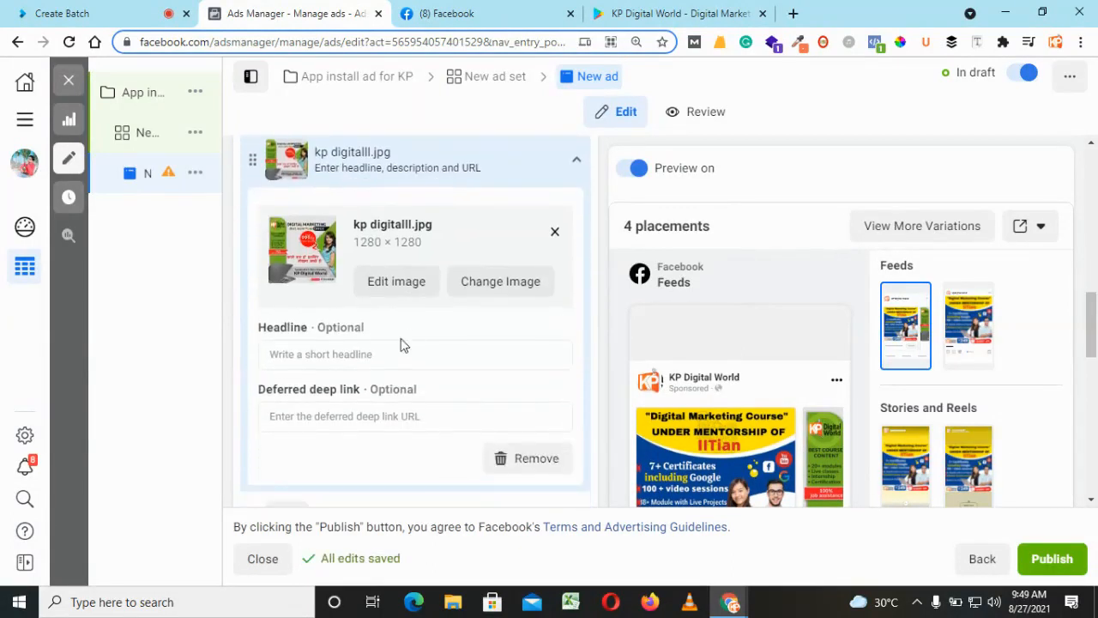
click(360, 348)
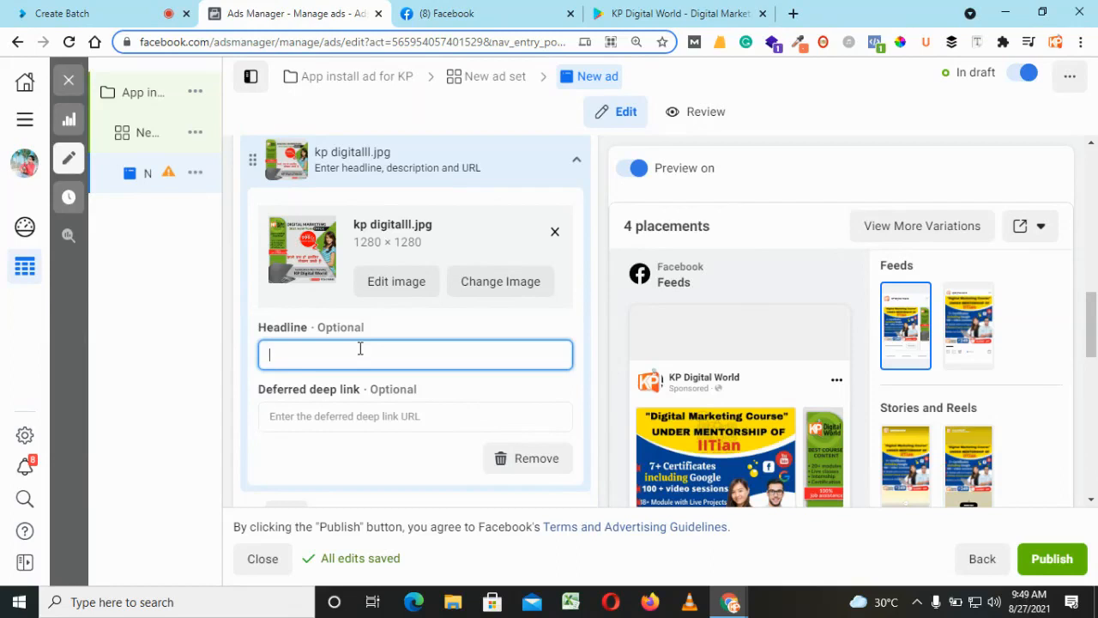
text(Free )
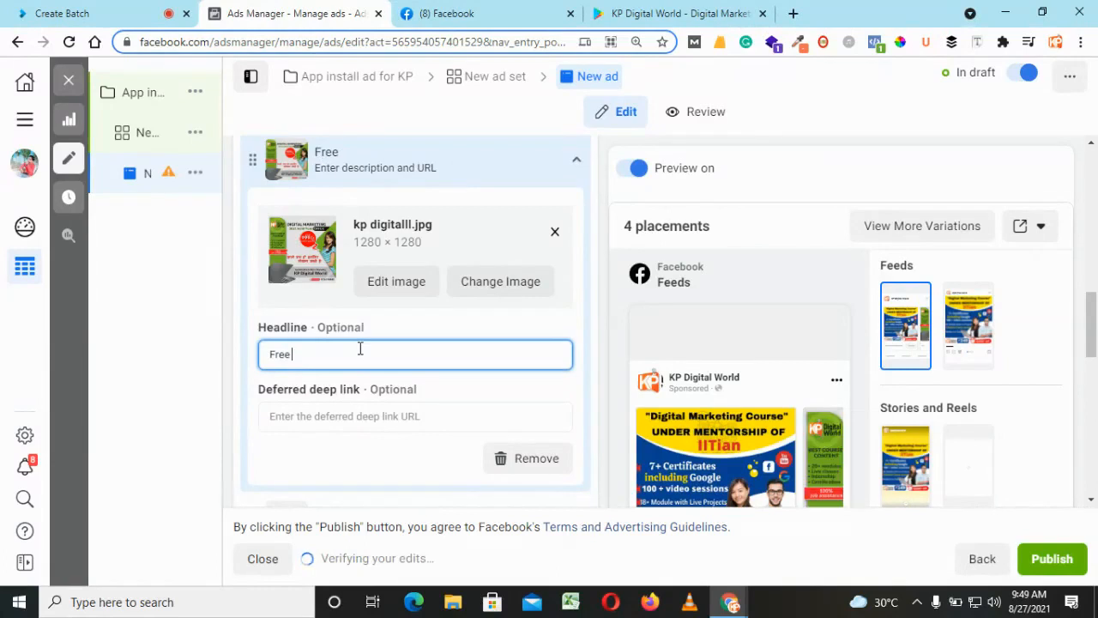
text(demo Hurry u)
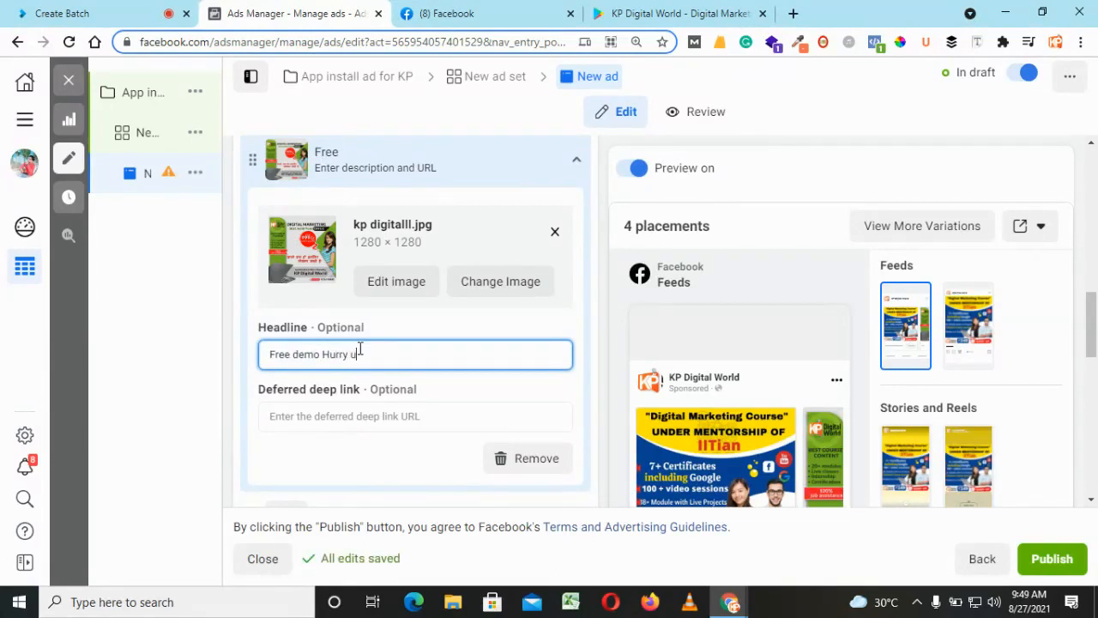
text(p)
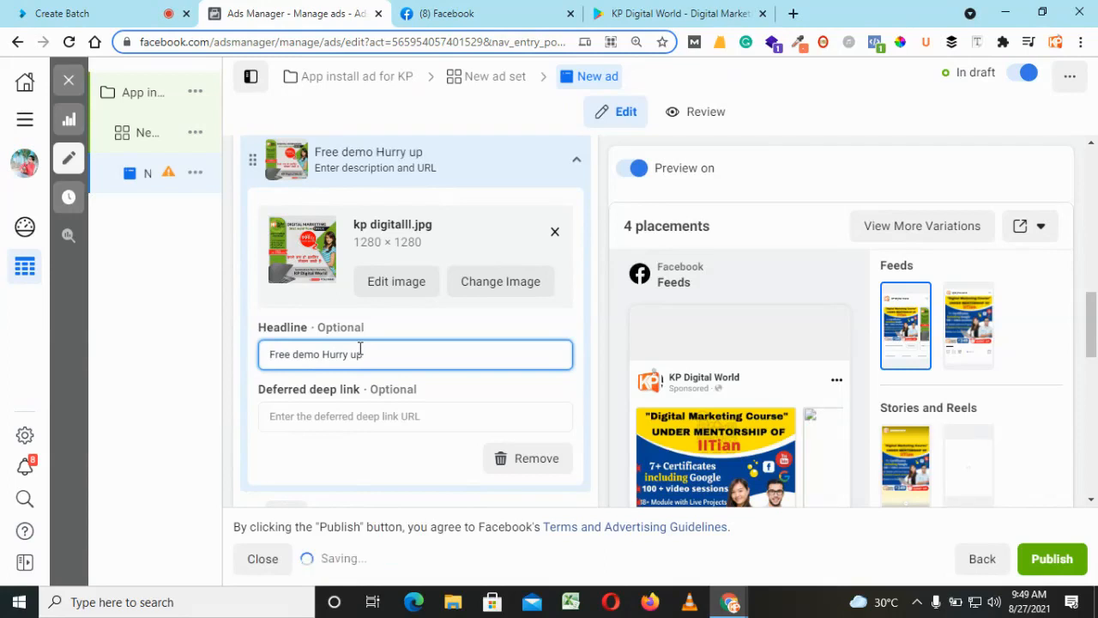
click(254, 400)
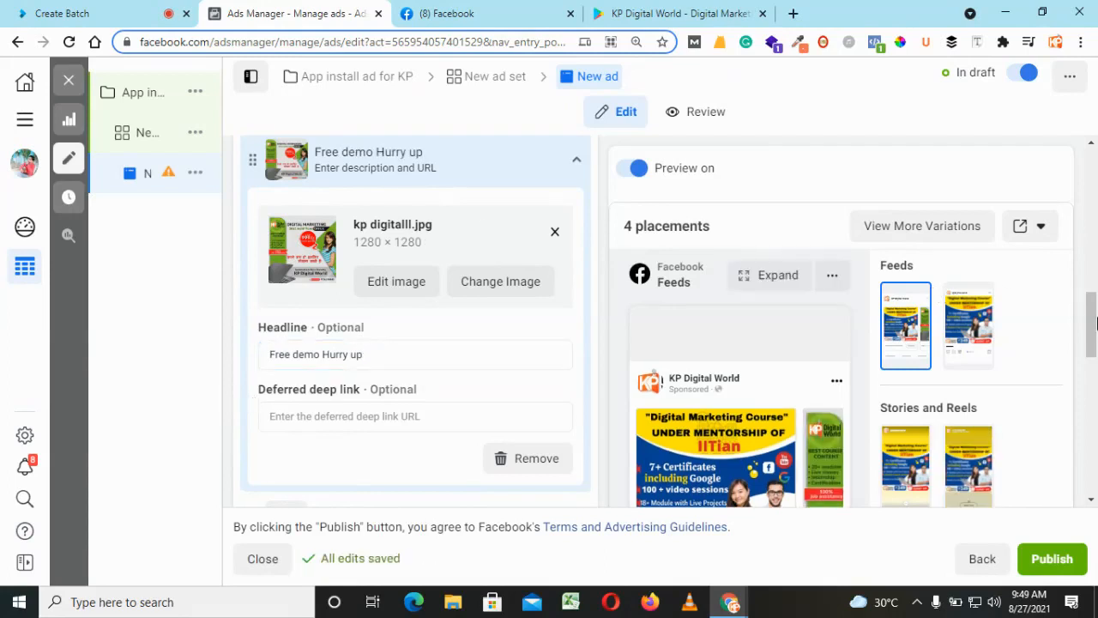
Open the third carousel card and assign it the 1080 × 1080 account image about digital marketing in Kidwai Nagar
drag(1093, 326, 1095, 367)
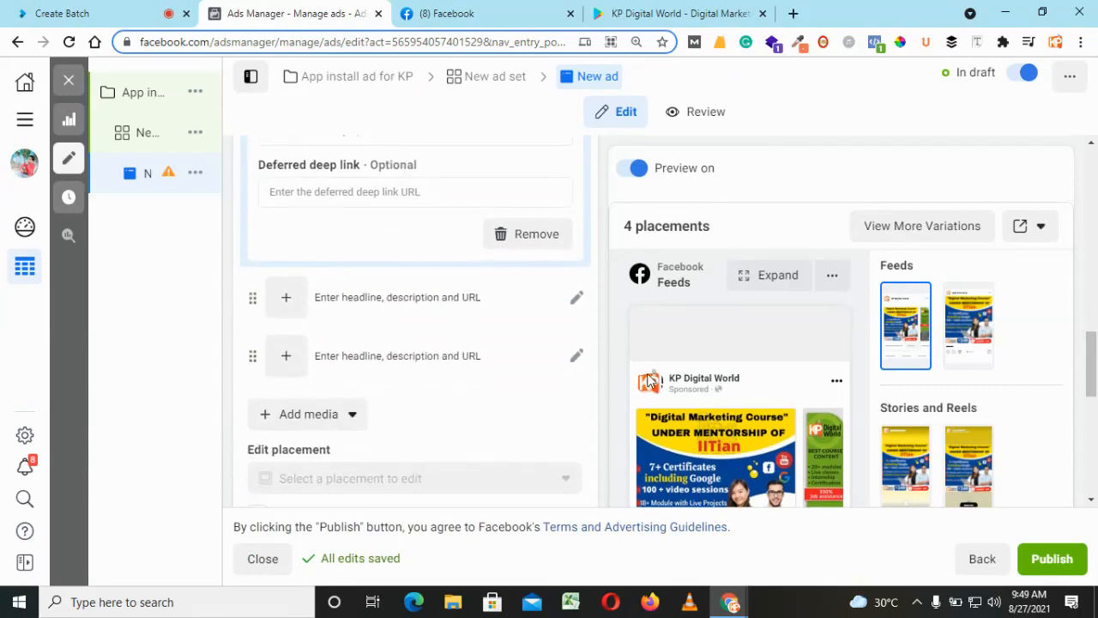
click(578, 309)
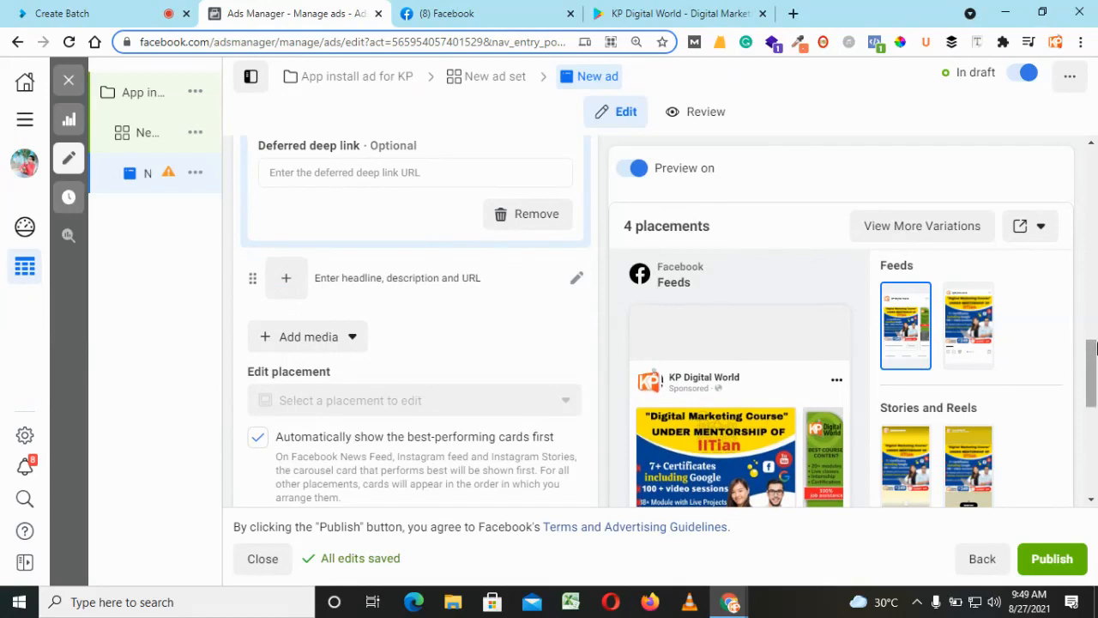
click(555, 291)
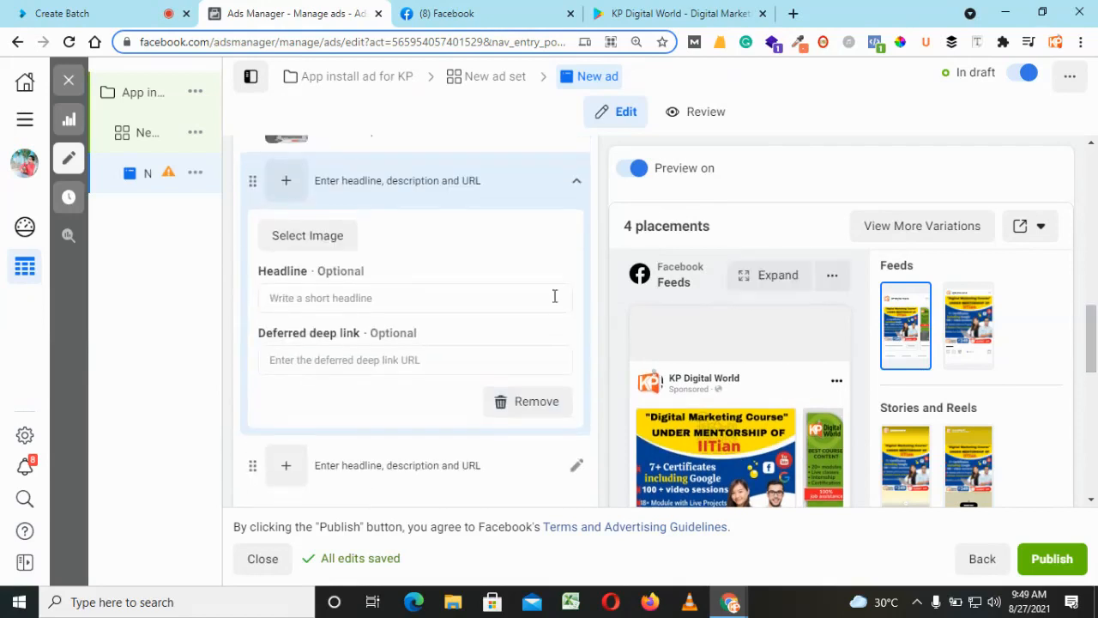
click(311, 236)
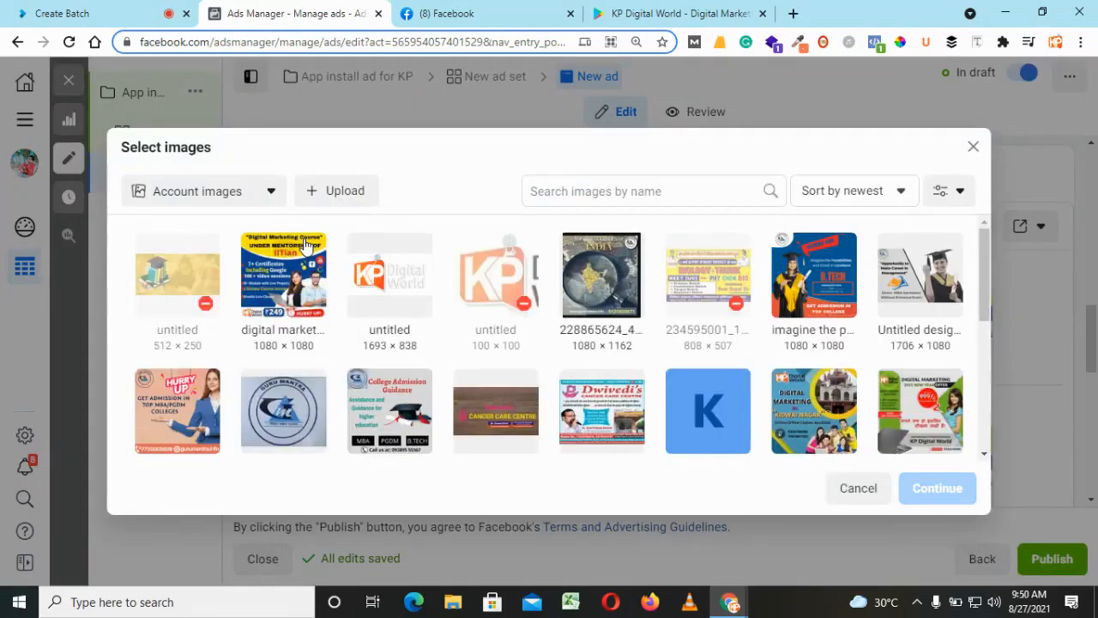
click(815, 414)
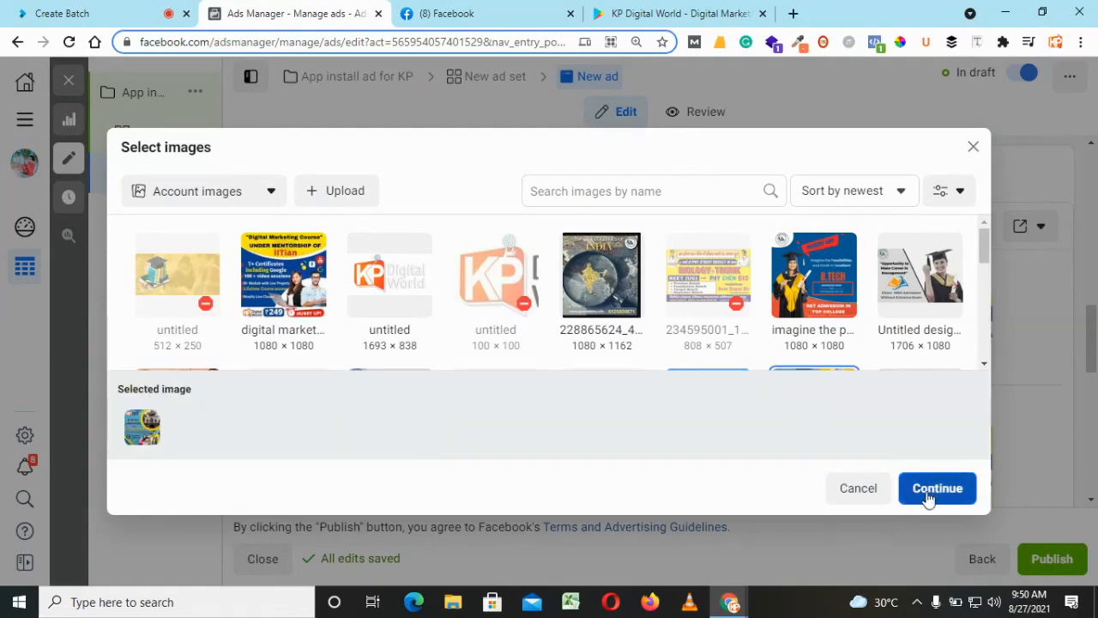
click(931, 491)
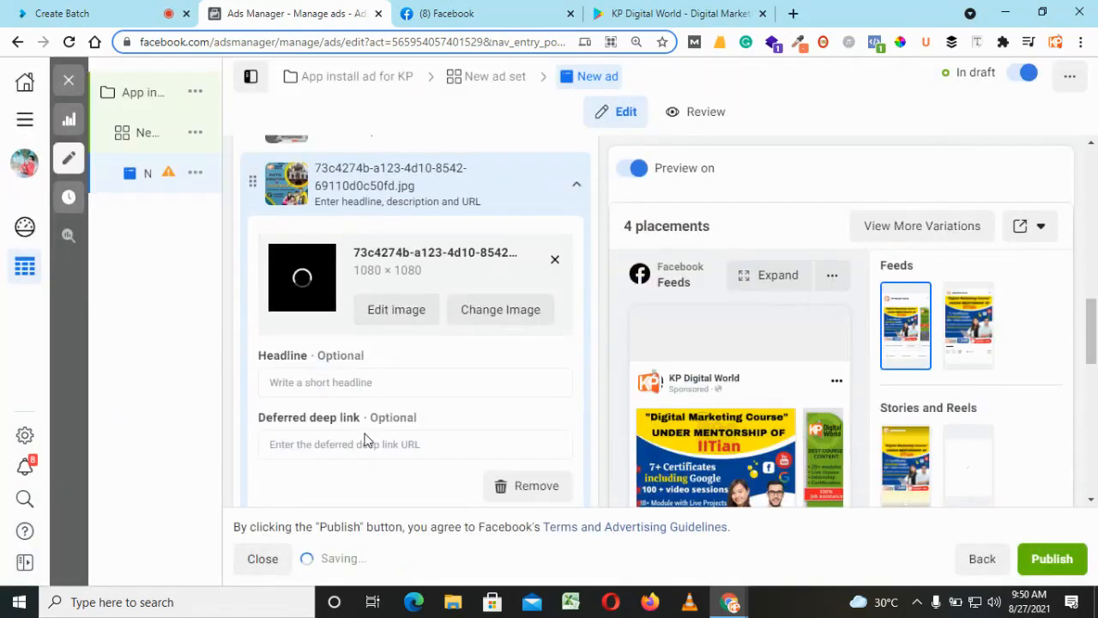
Enter "Digital Marketing Course" as the headline of the third carousel card
click(294, 381)
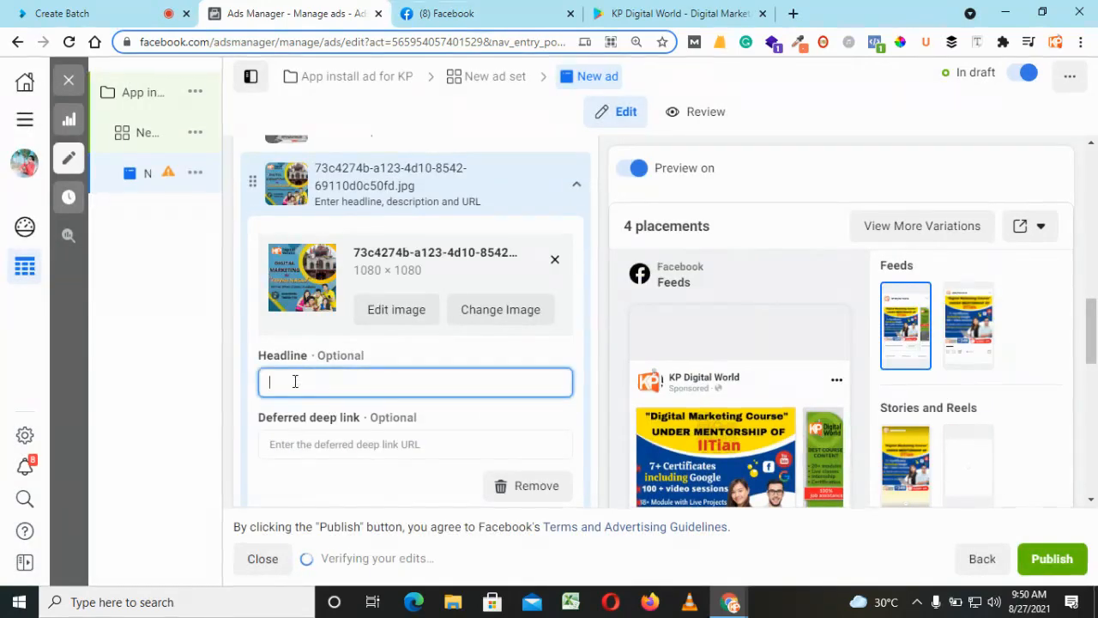
text(Digital)
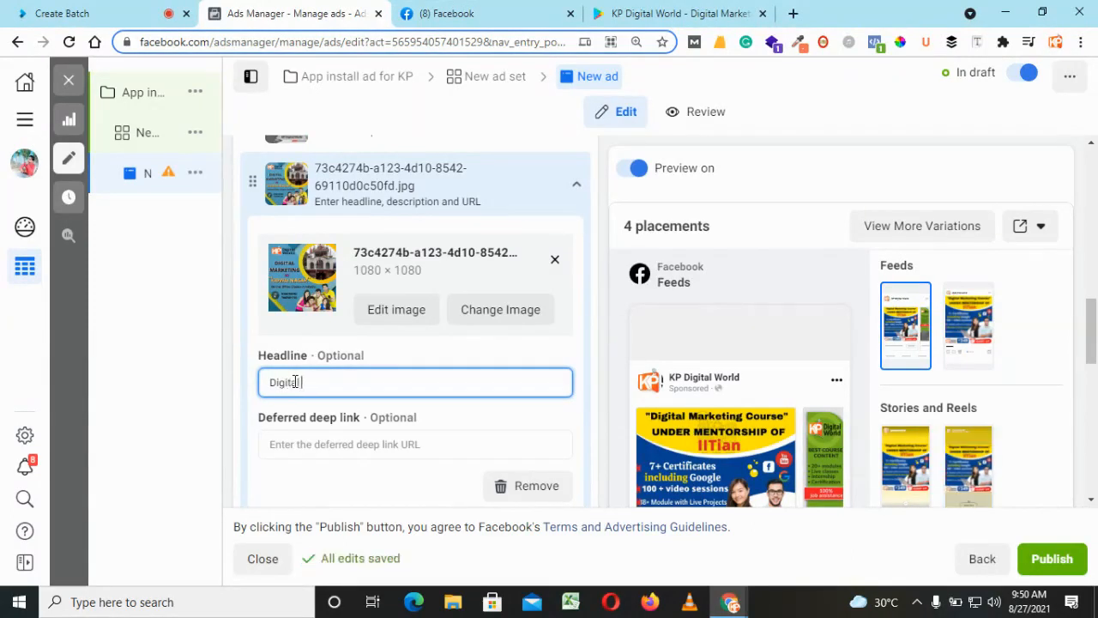
text( Marketing Cou)
text(rse)
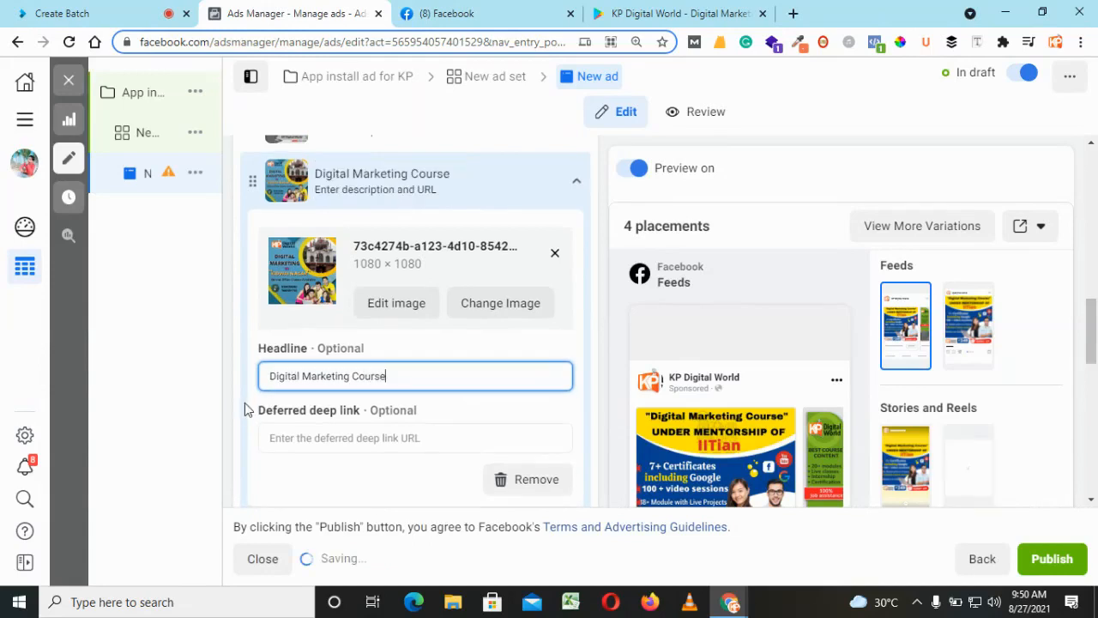
click(247, 407)
Open the empty fourth carousel card and remove it from the carousel
scroll(1096, 369, down, 3)
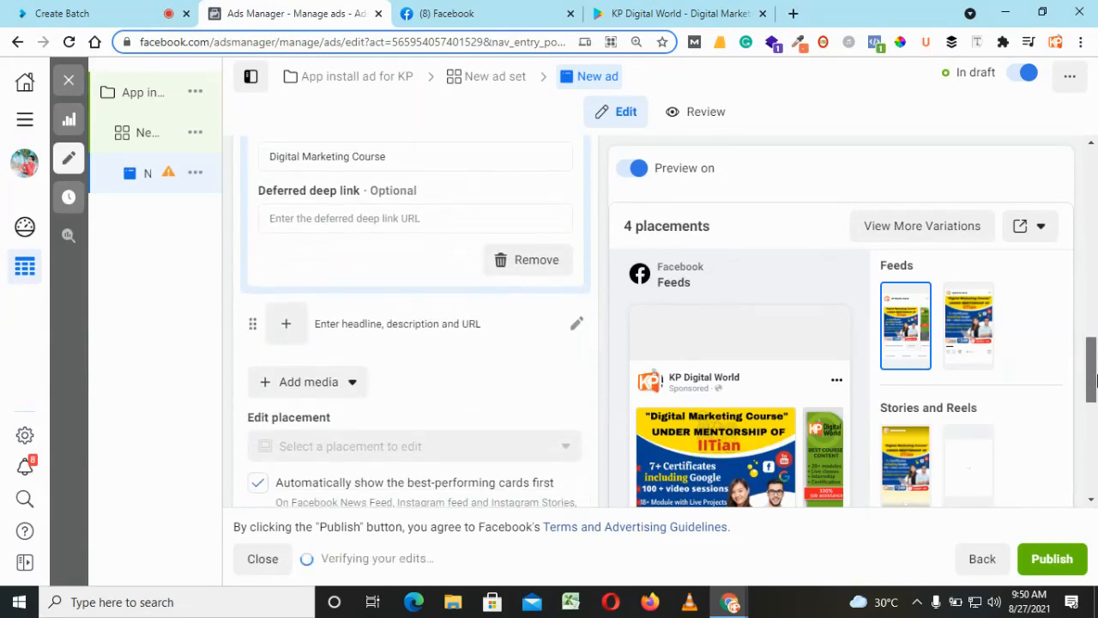
click(573, 326)
mouse_move(1096, 373)
mouse_down()
mouse_move(1095, 446)
mouse_move(1096, 382)
mouse_up()
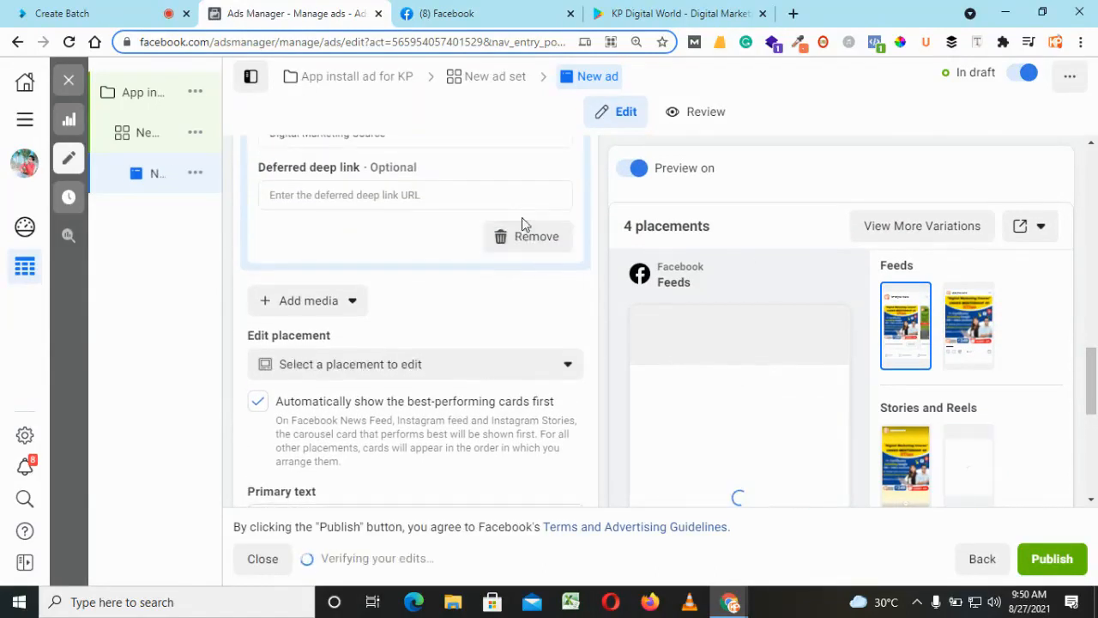
Review the list of carousel cards and page forward and back through them in the Facebook feed preview
scroll(297, 295, up, 7)
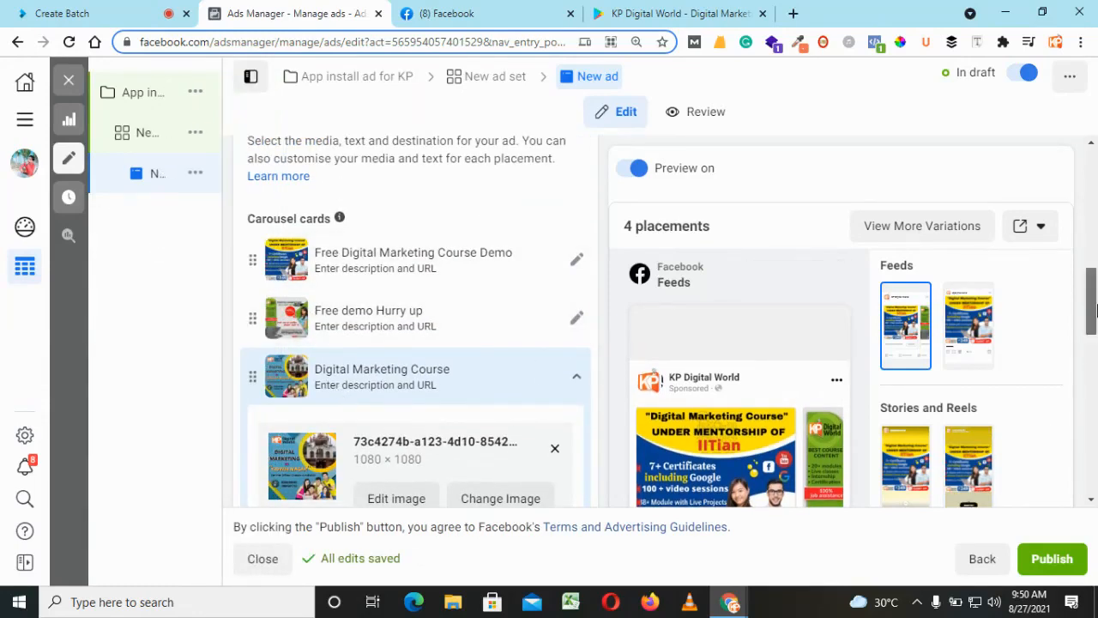
scroll(1091, 437, down, 6)
scroll(1092, 449, down, 2)
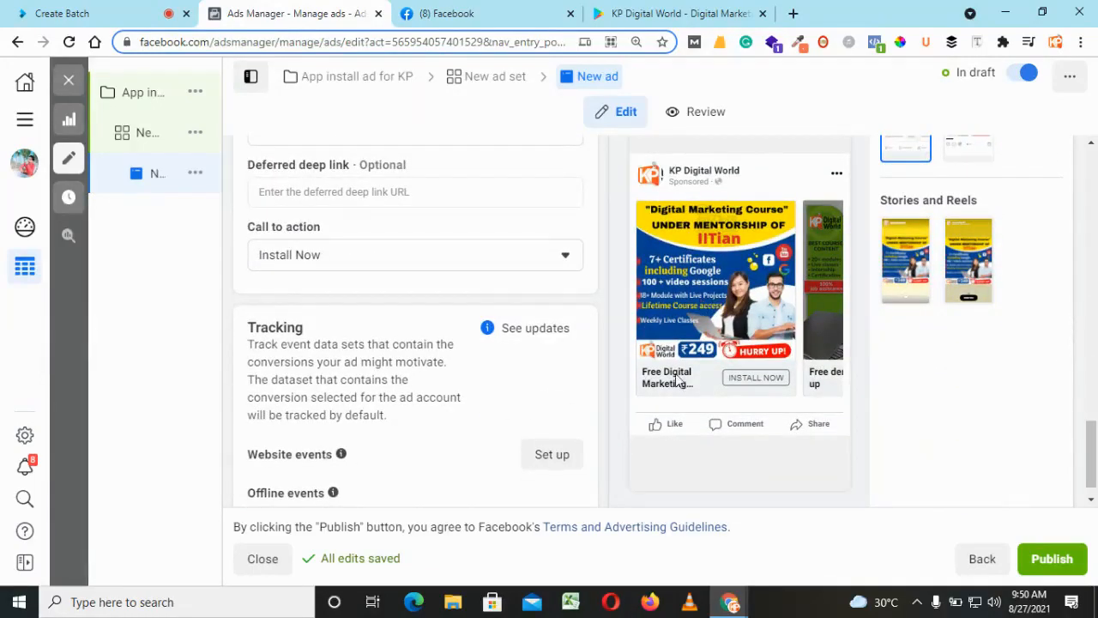
click(826, 329)
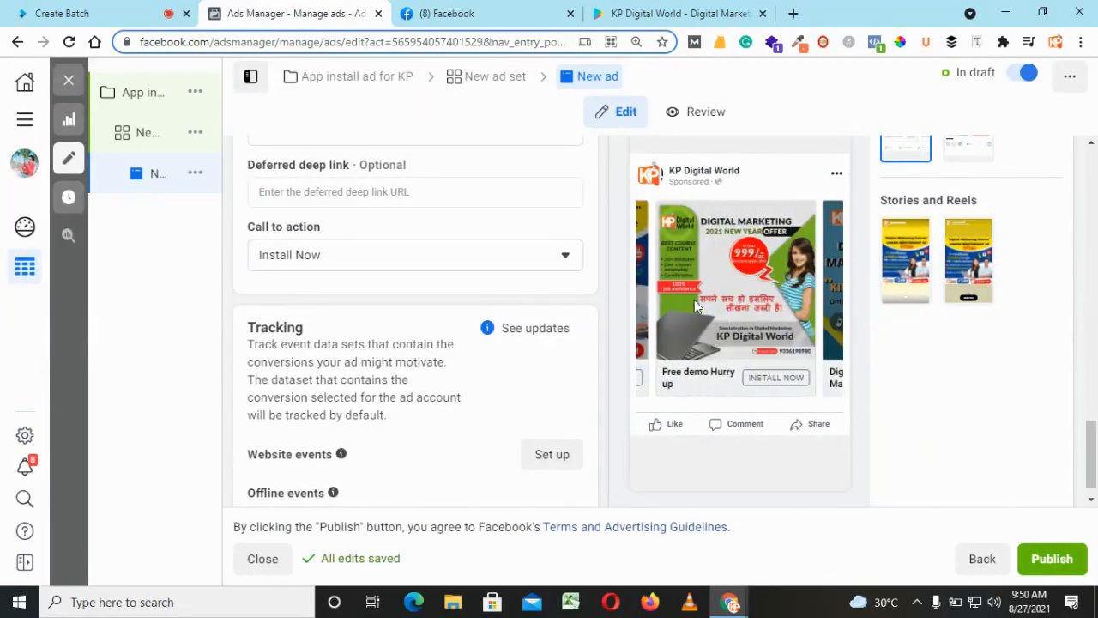
click(833, 331)
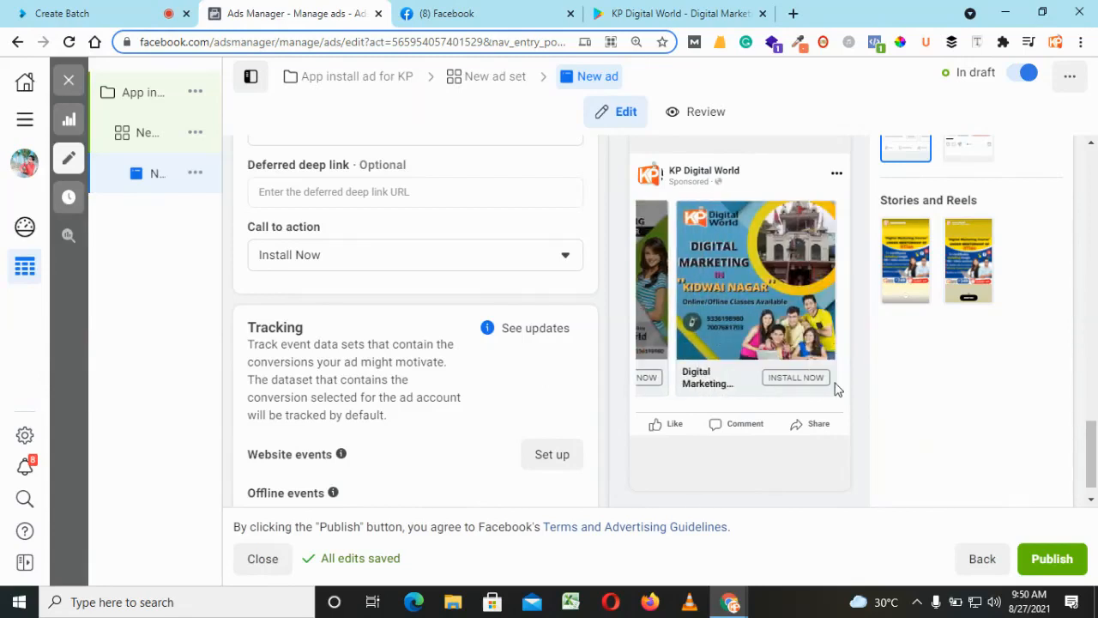
click(661, 317)
click(650, 318)
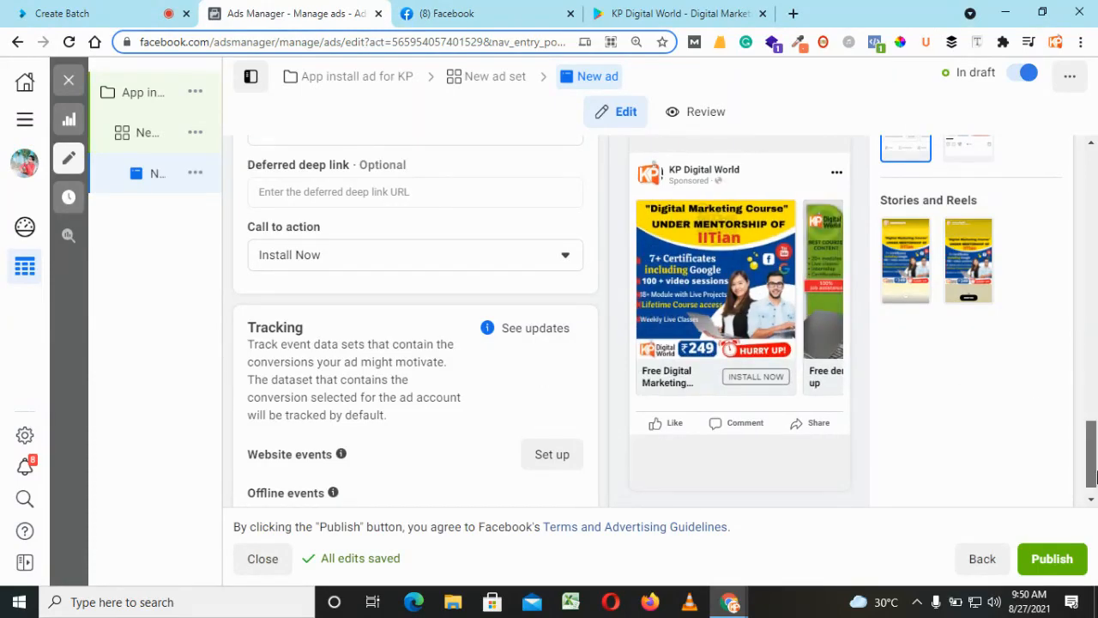
drag(1090, 471, 1092, 314)
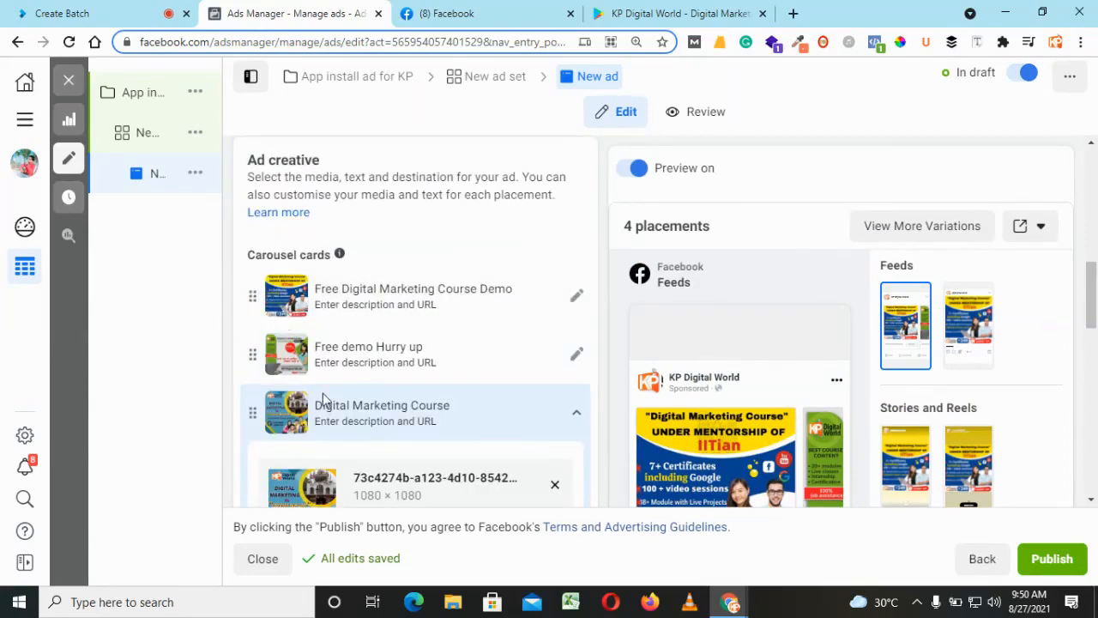
Enter "Download our app now for Free Digital Marketing Course." as the ad's primary text
drag(1090, 302, 1094, 419)
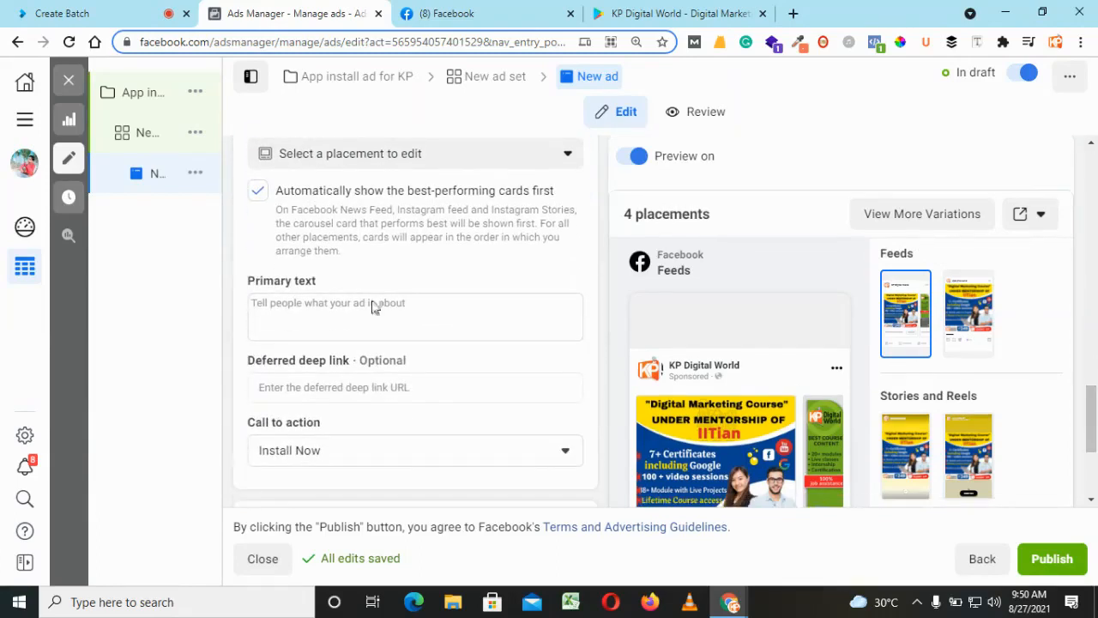
click(278, 318)
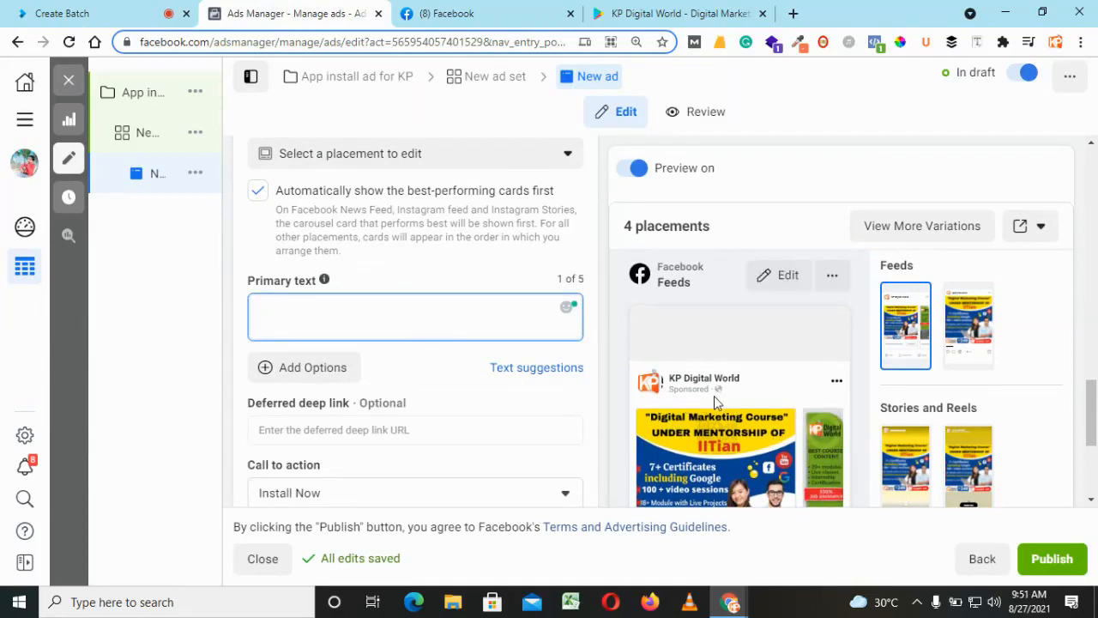
text(Down)
key(BackSpace)
text(our)
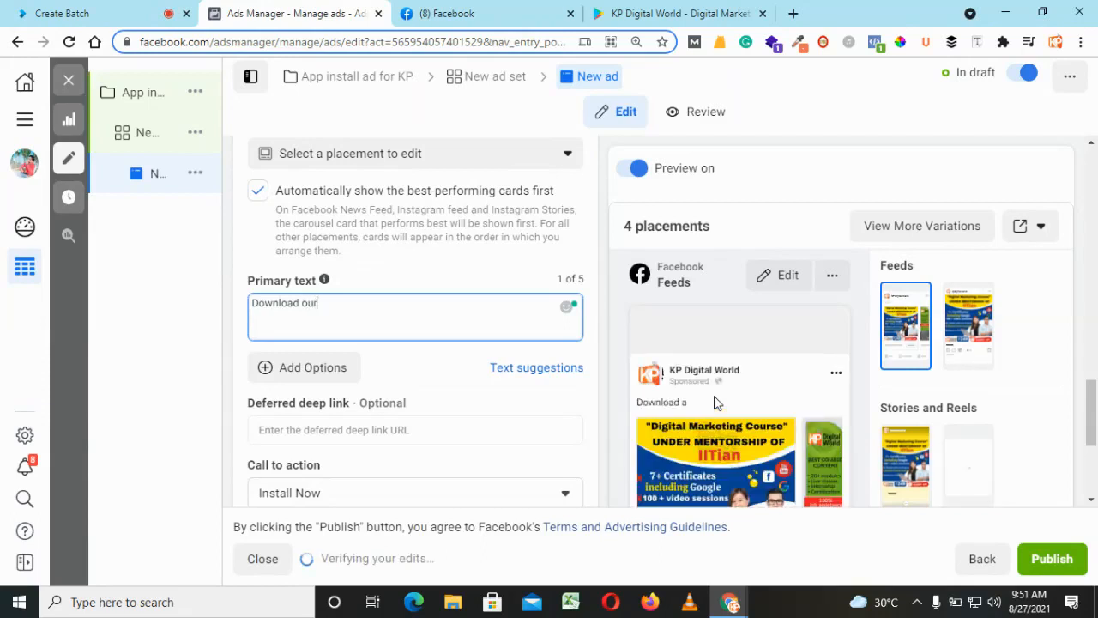
text( app now)
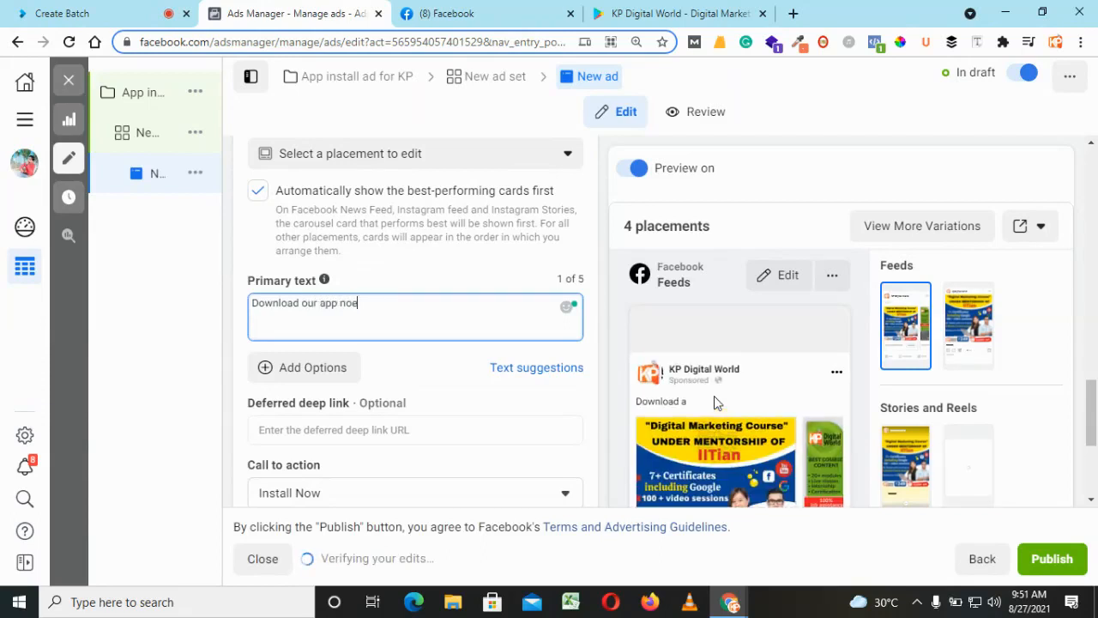
text( for )
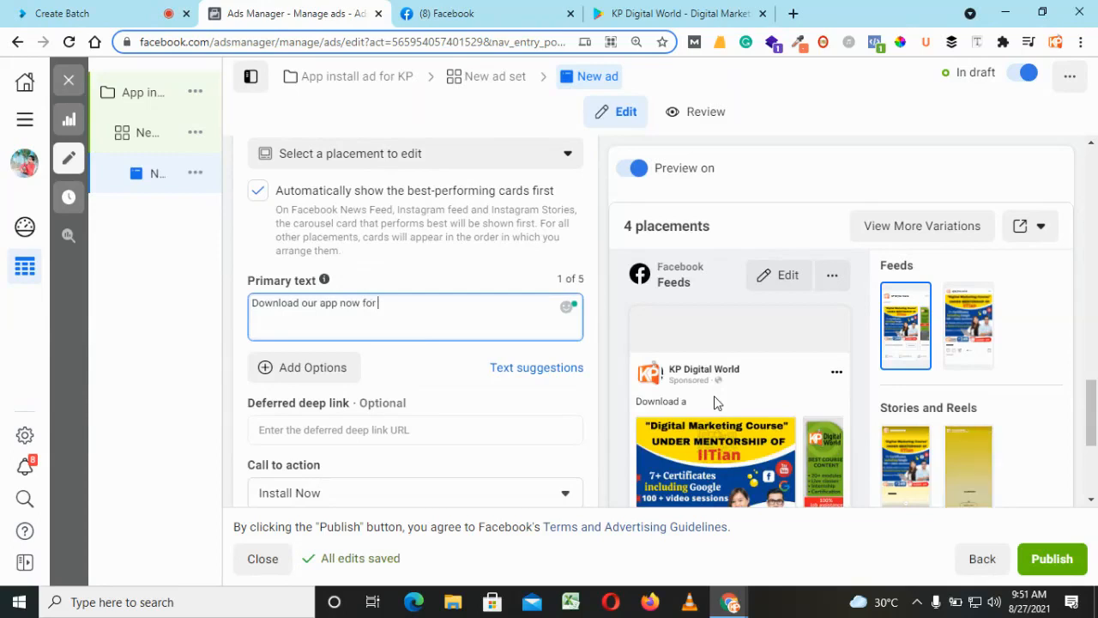
text(Free Digi)
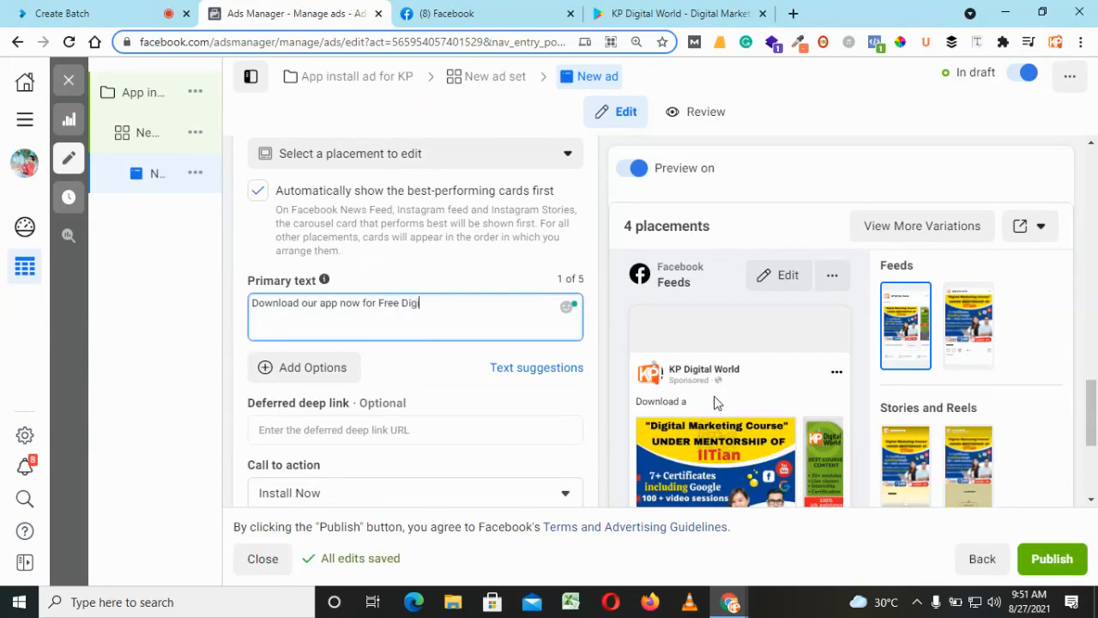
text(tal Marketing Course.)
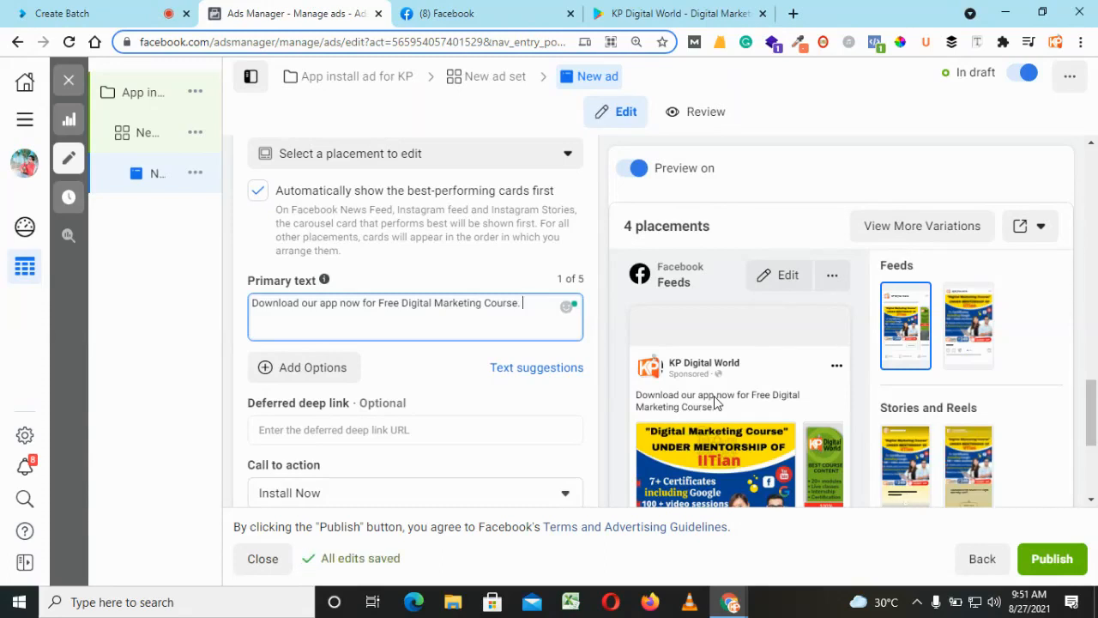
Append "No need to pay any money. Just download it and register with your phone number and start learning" to the primary text
text(No need to pay)
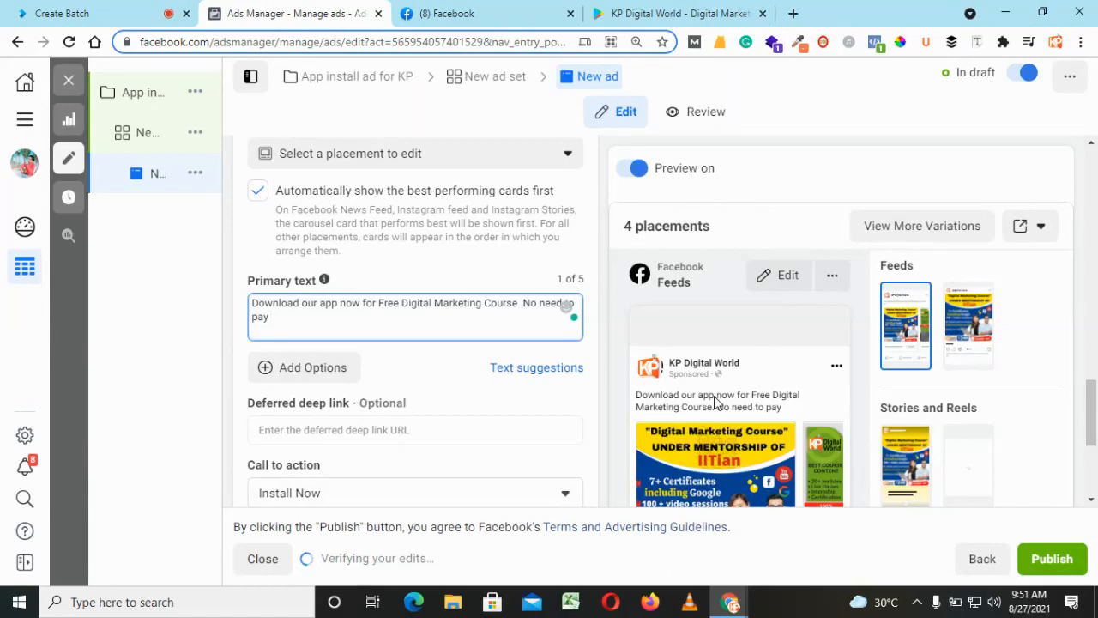
text( any m)
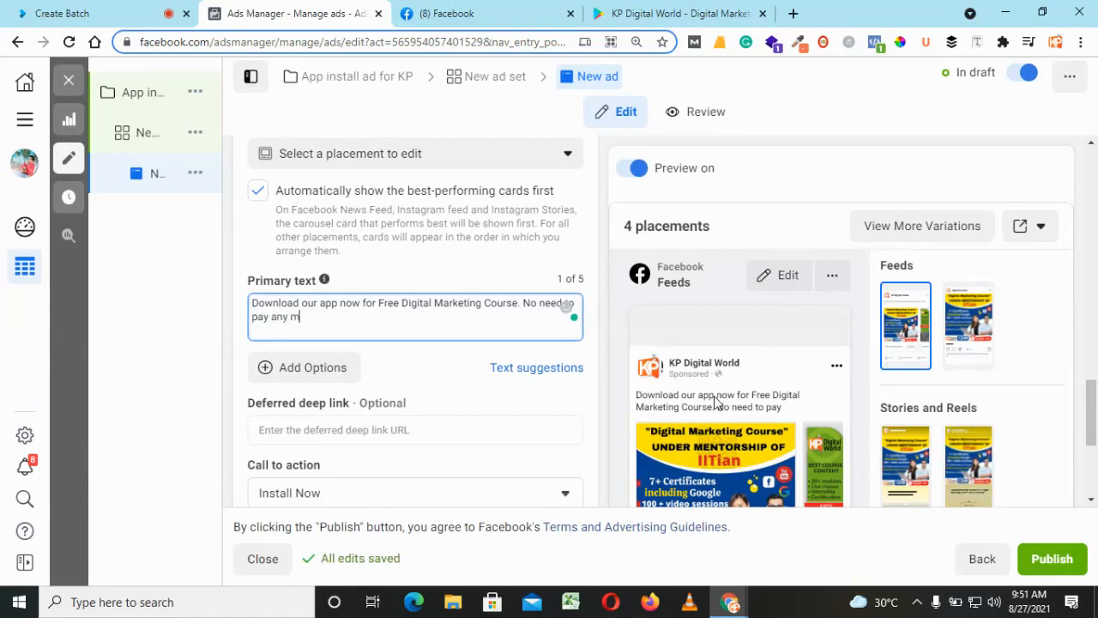
text(oney. Just)
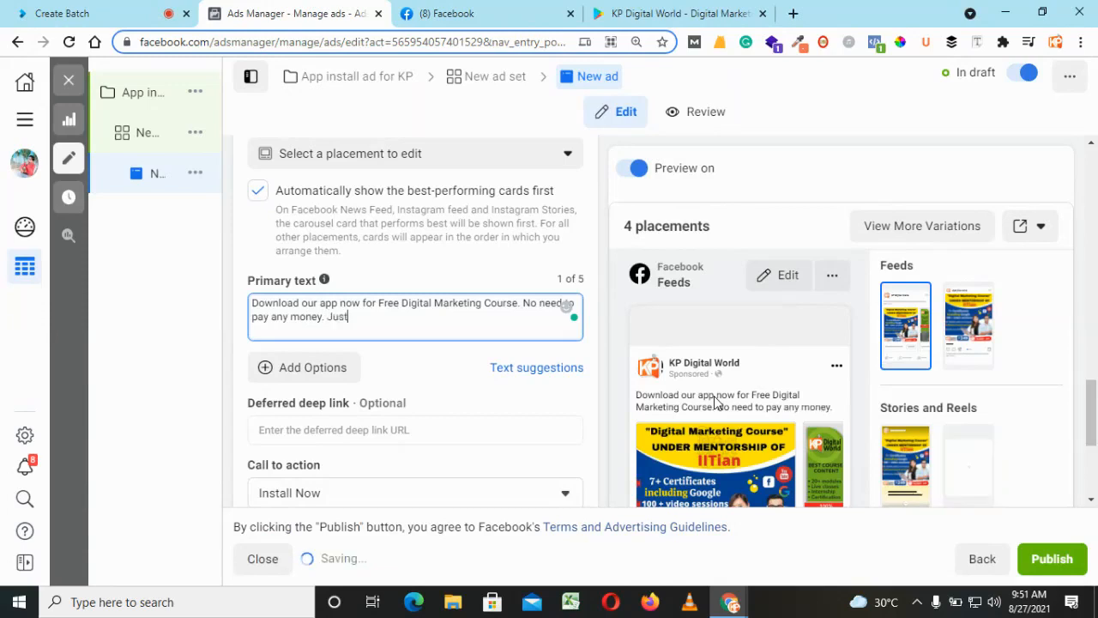
text( do)
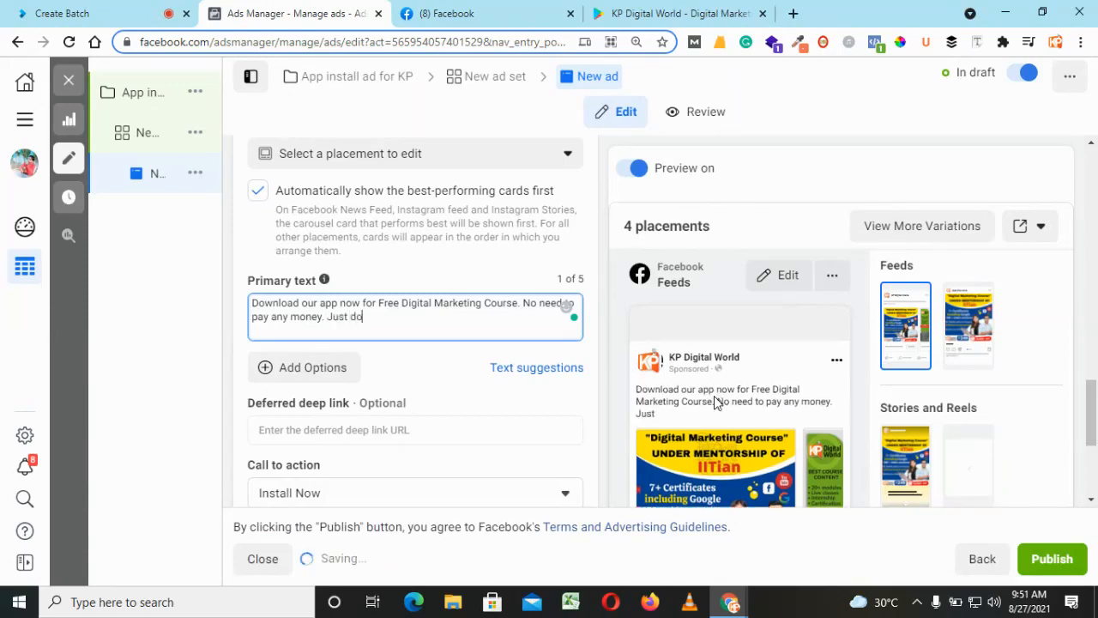
text(wnload it)
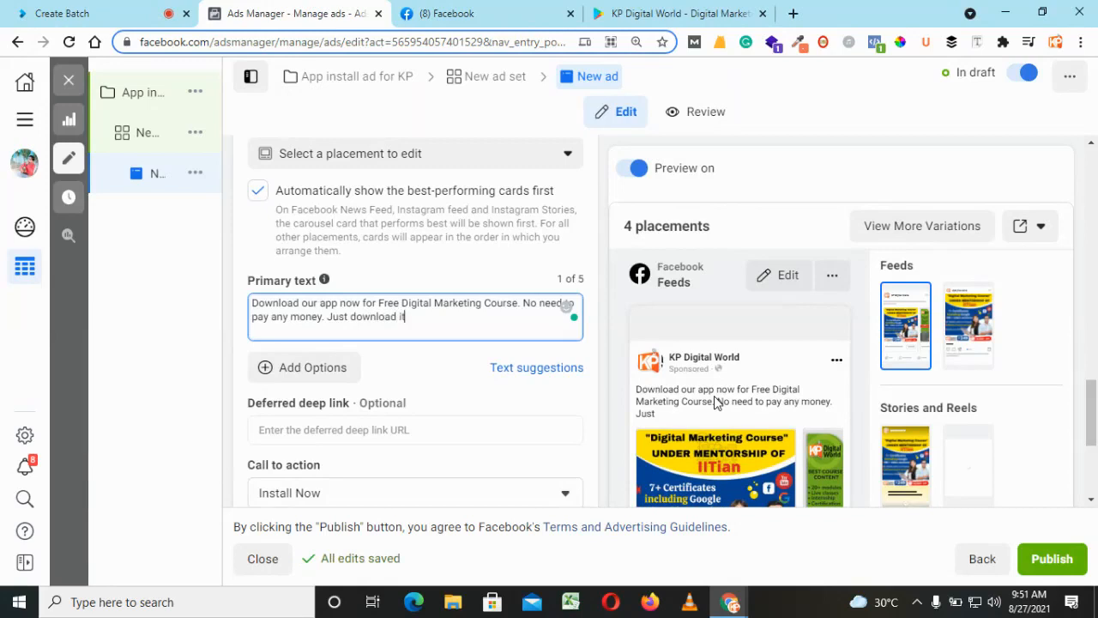
text( anad r)
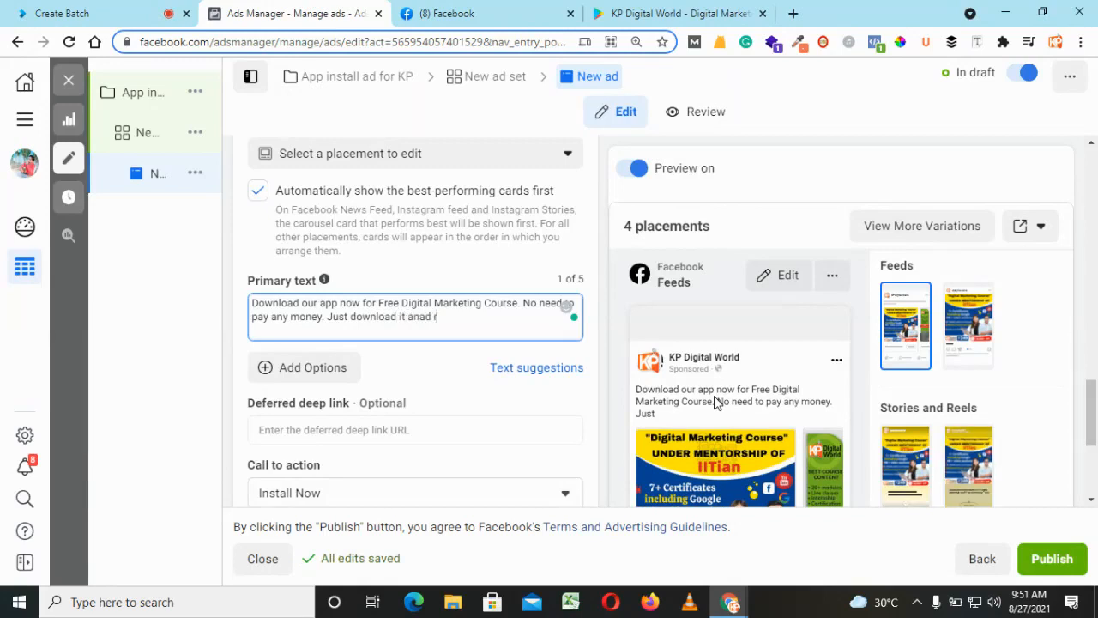
text(egister)
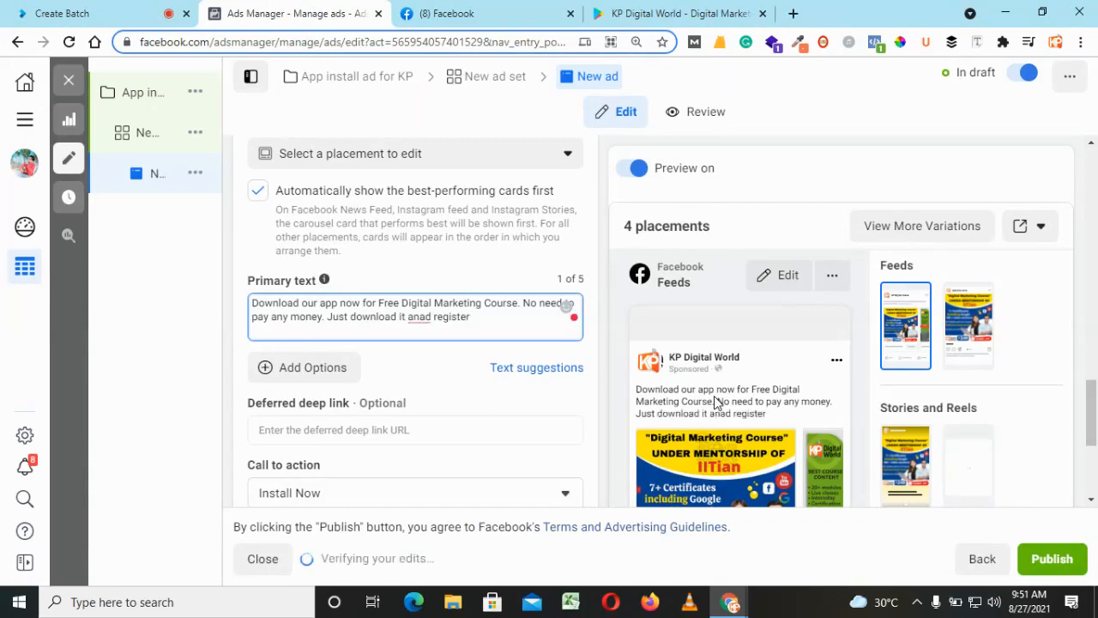
text( with your phone)
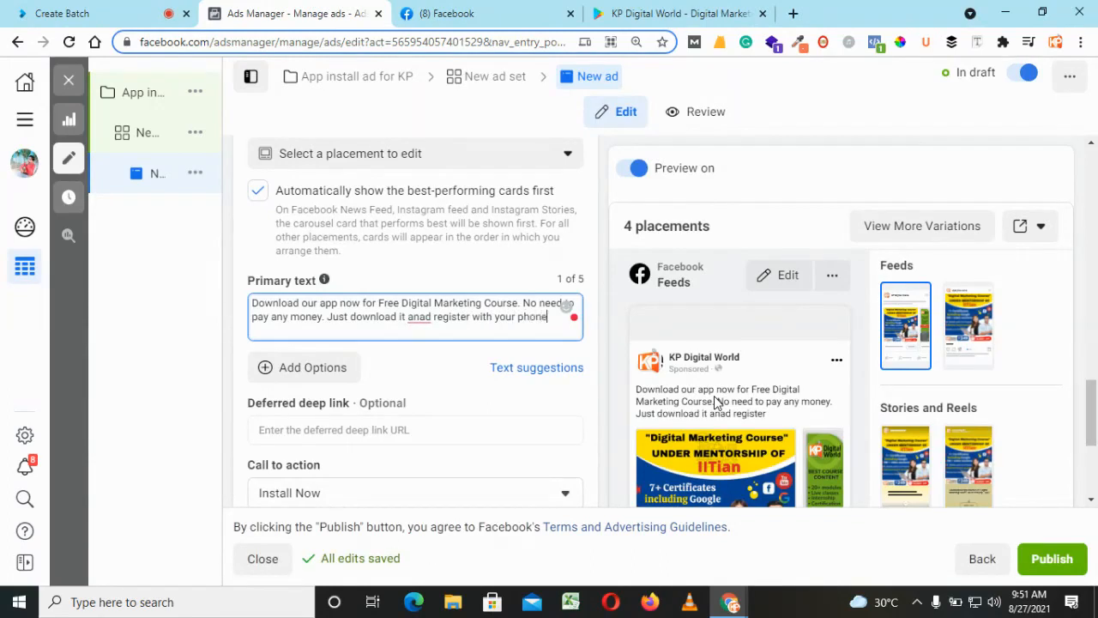
text( number and st)
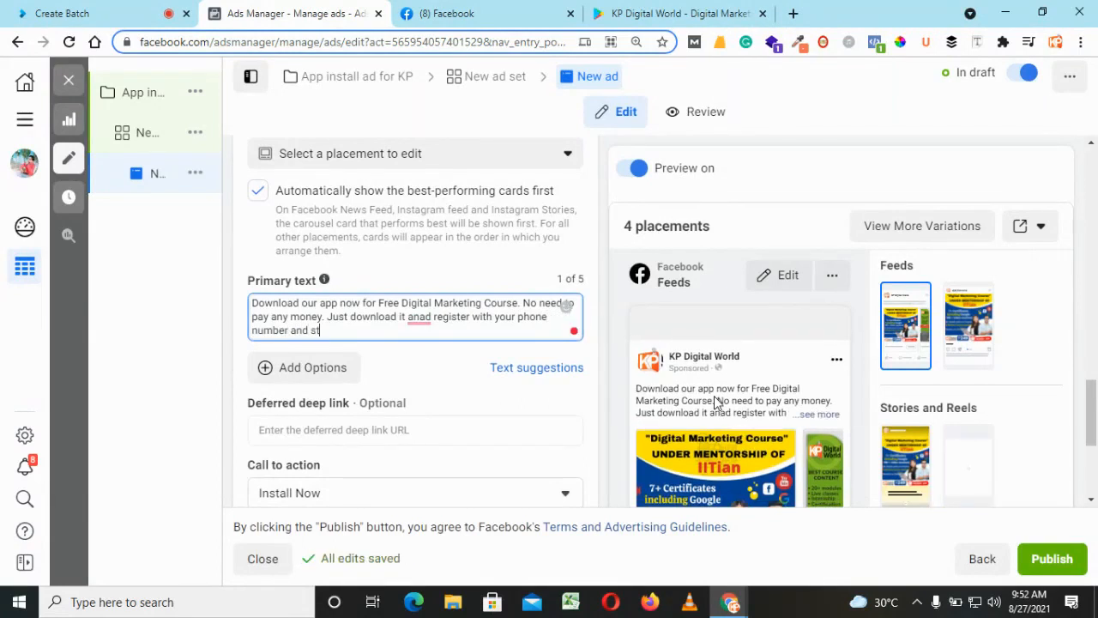
text(art lea)
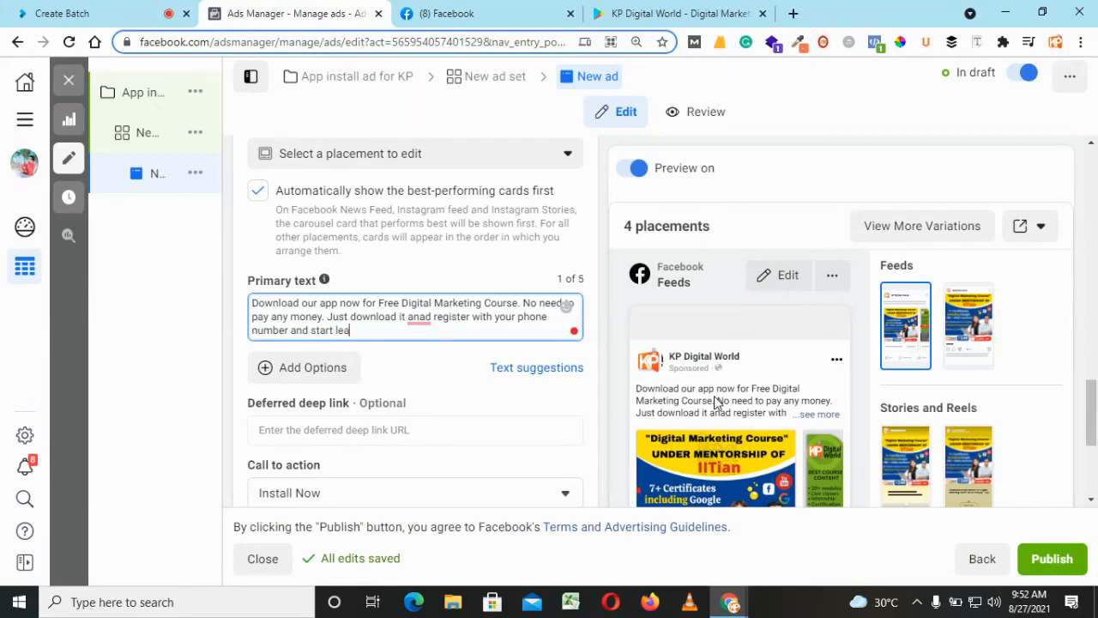
text(r)
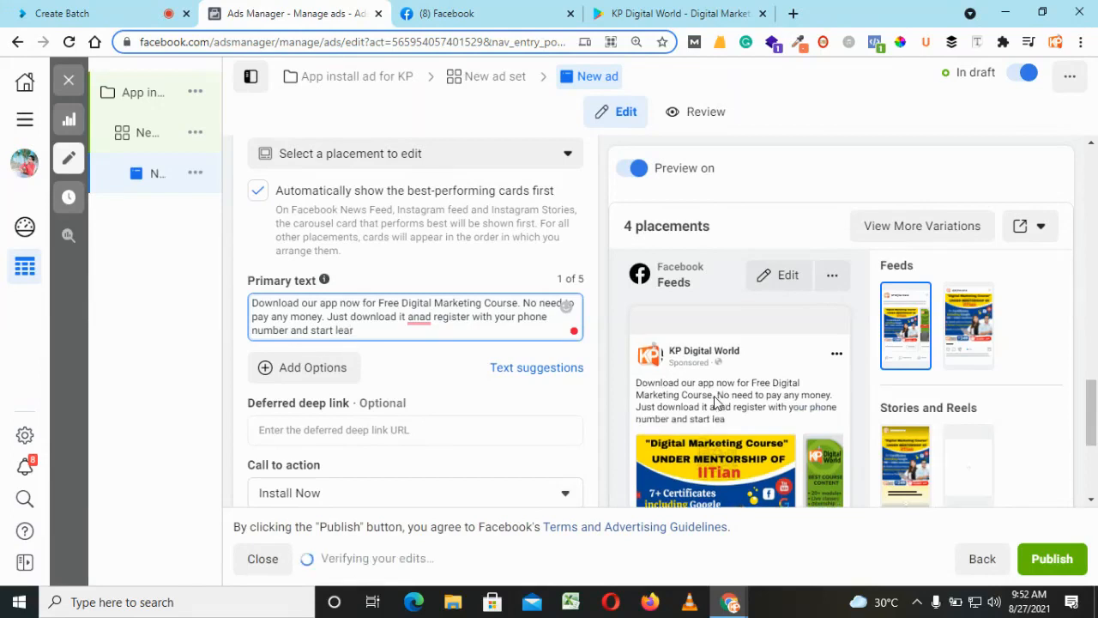
text(ning)
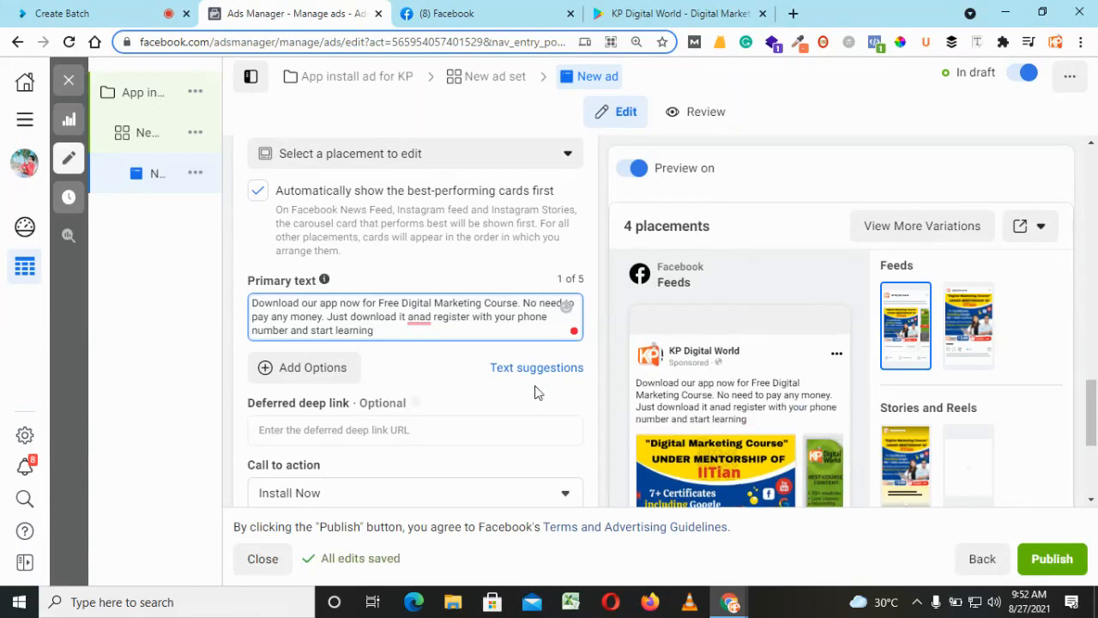
click(420, 324)
click(421, 348)
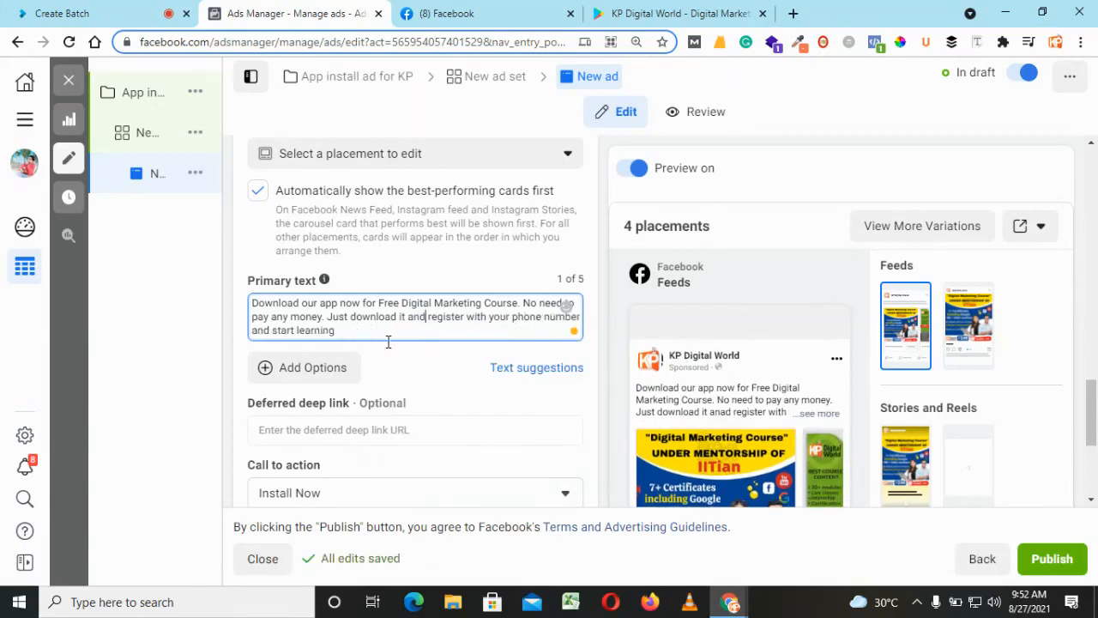
Complete the last sentence of the primary text with "Digital Marketing course."
text(D)
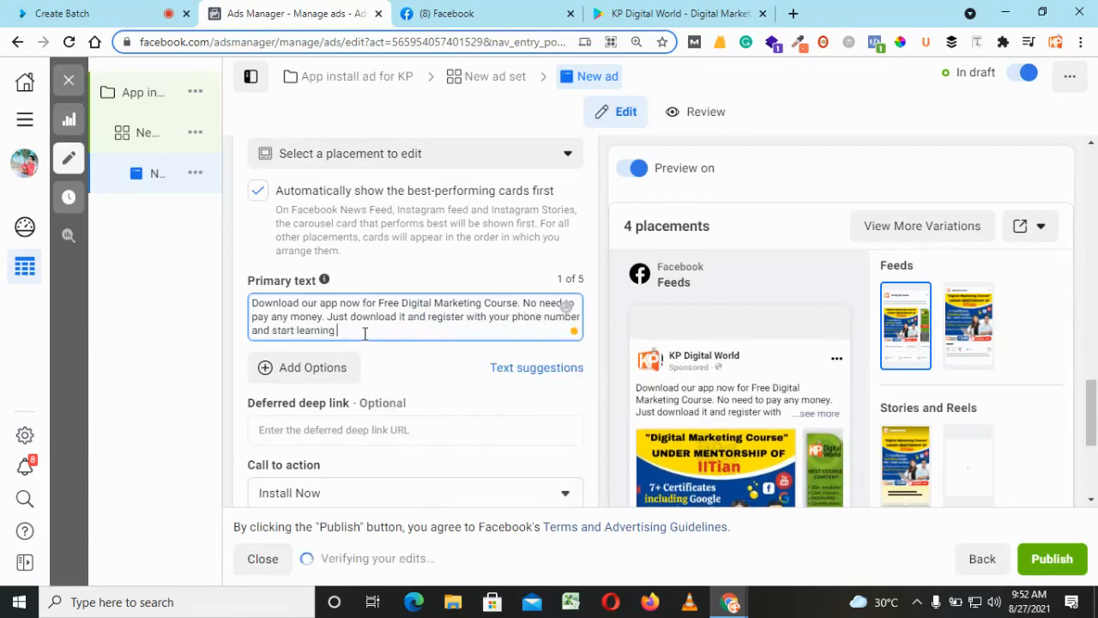
text(igital)
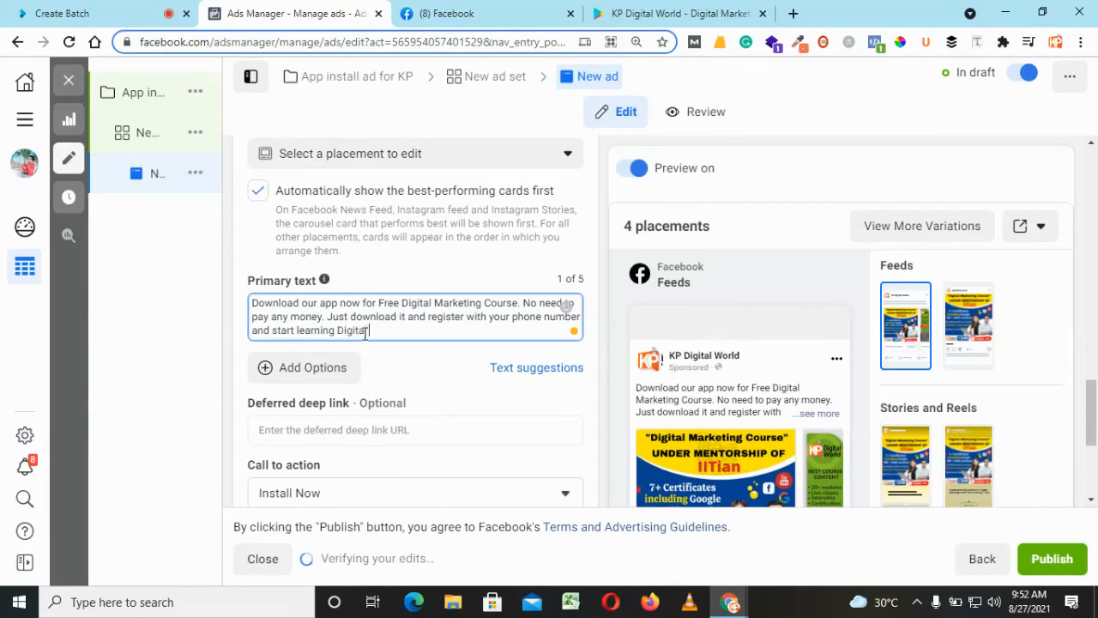
text( Marketiung)
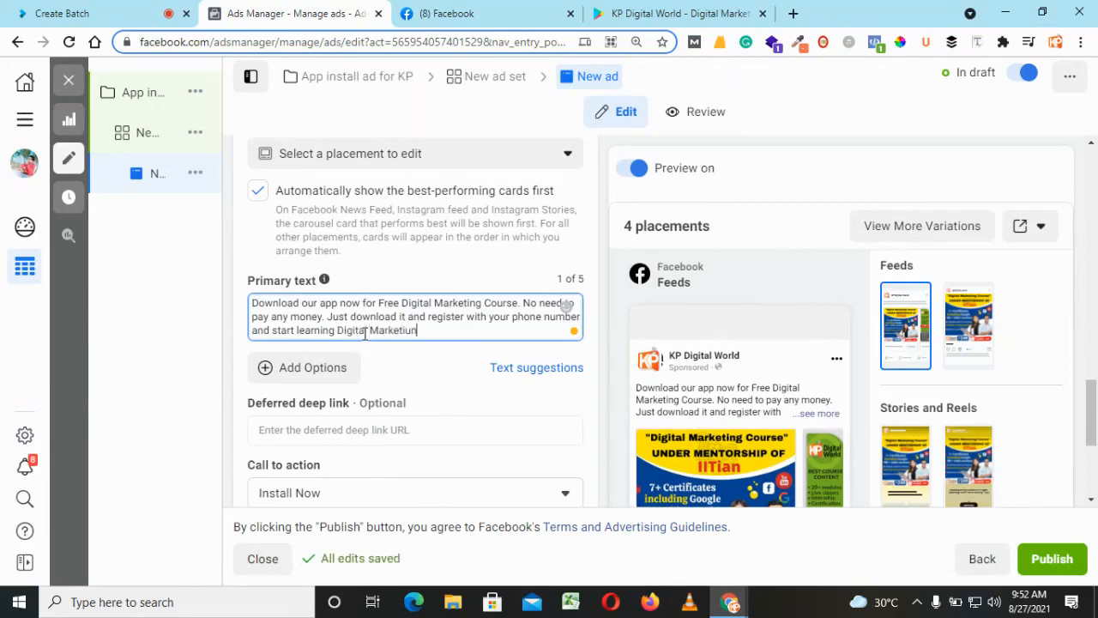
key(BackSpace)
key(BackSpace)
key(BackSpace)
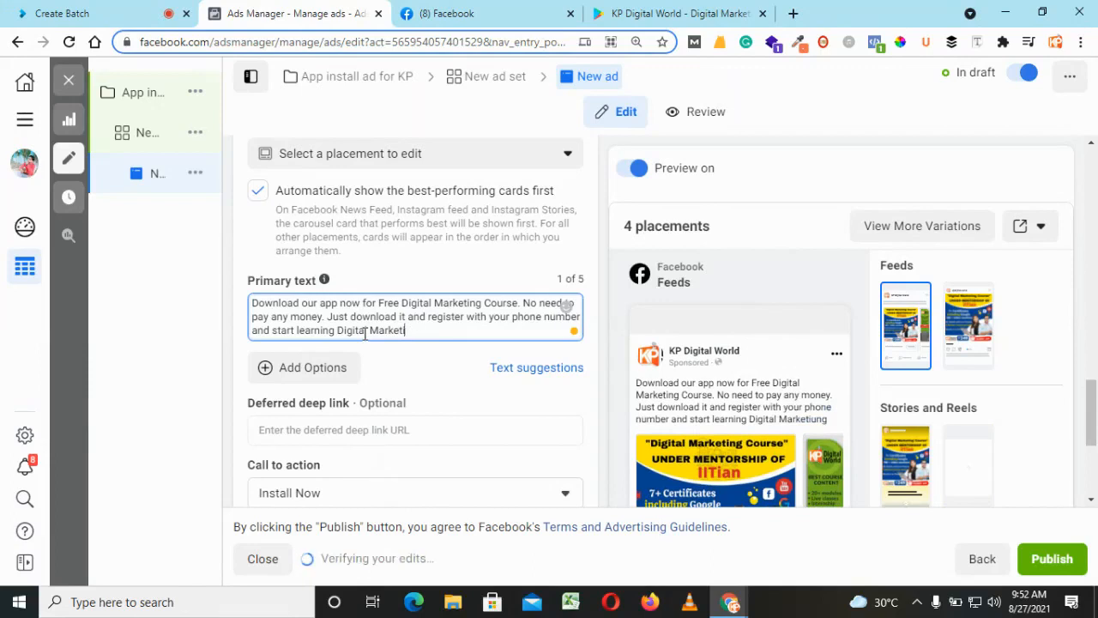
text(ng co)
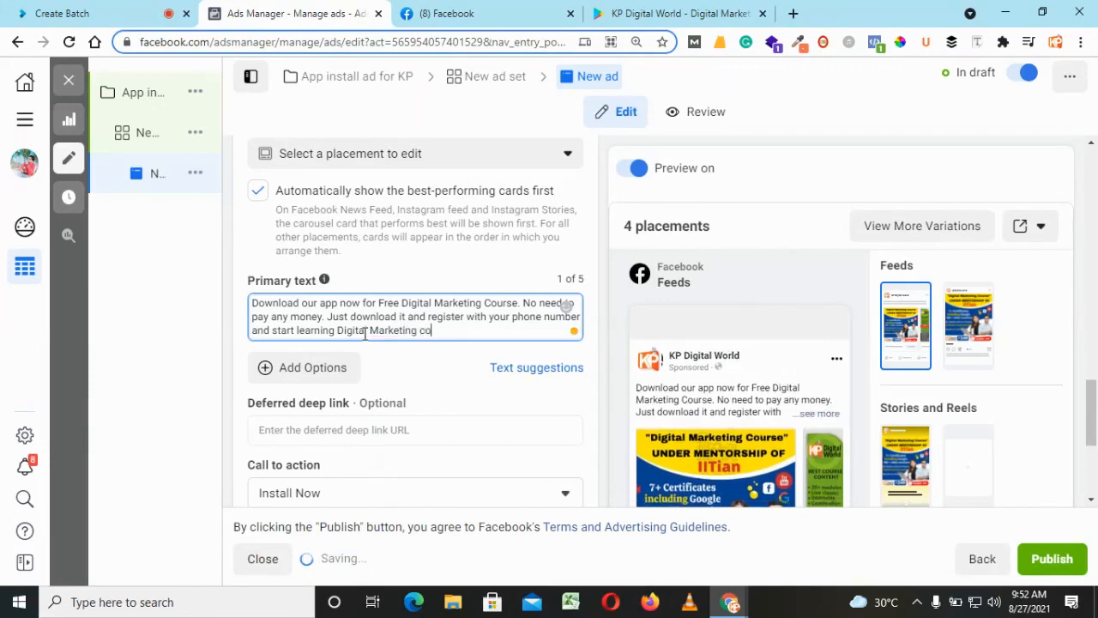
text(urse. )
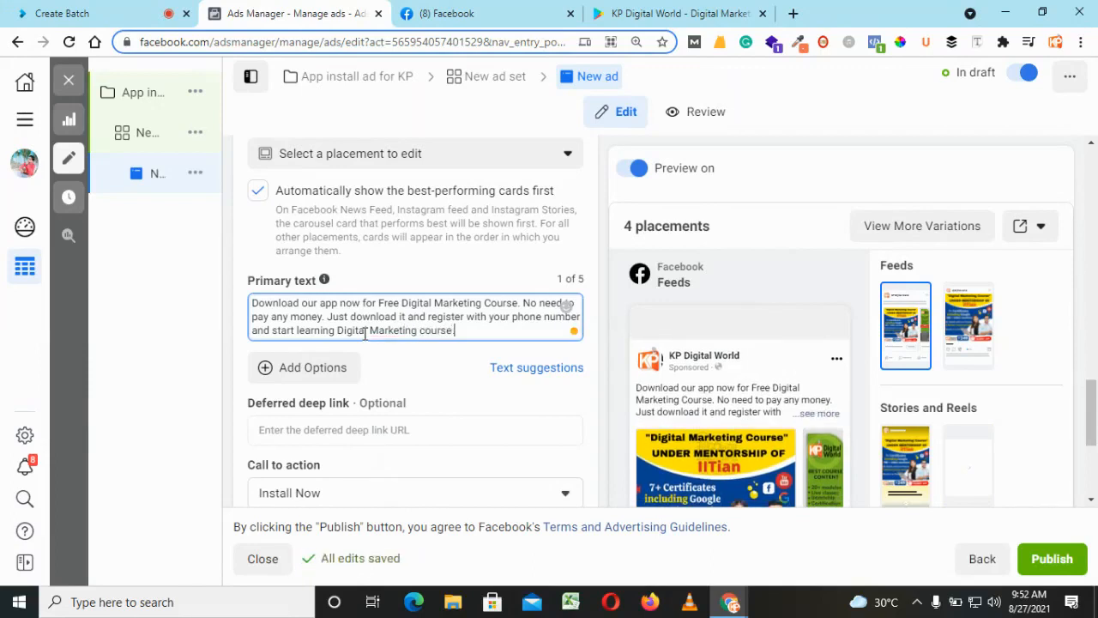
Add the sentence "You will also get Free Digital Marketing certificate from Google." to the end of the primary text
text(Yo)
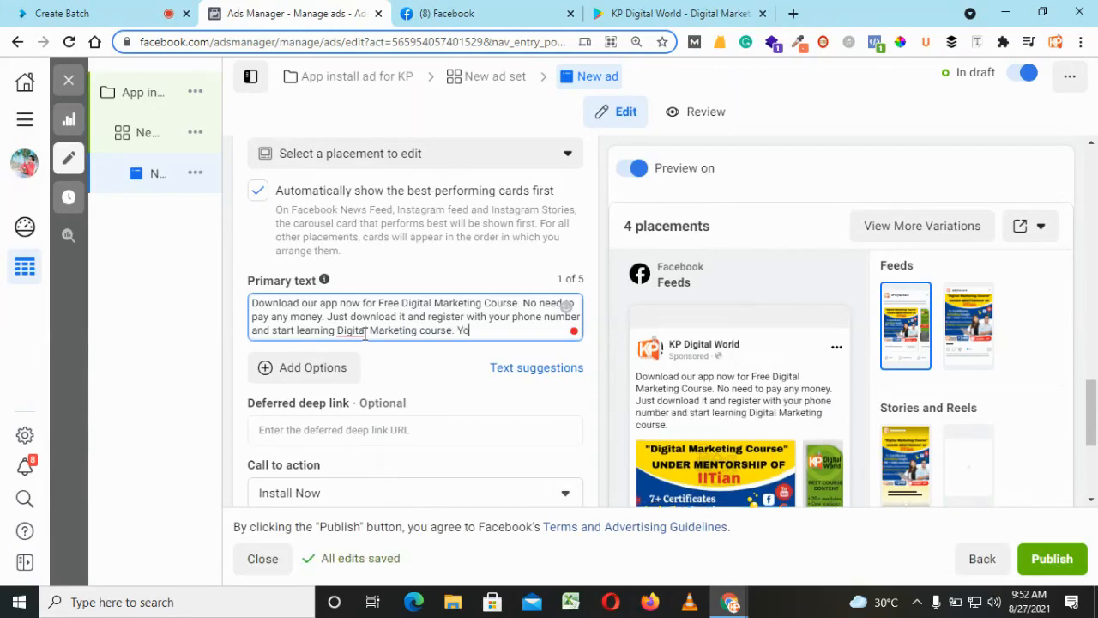
text(u will a)
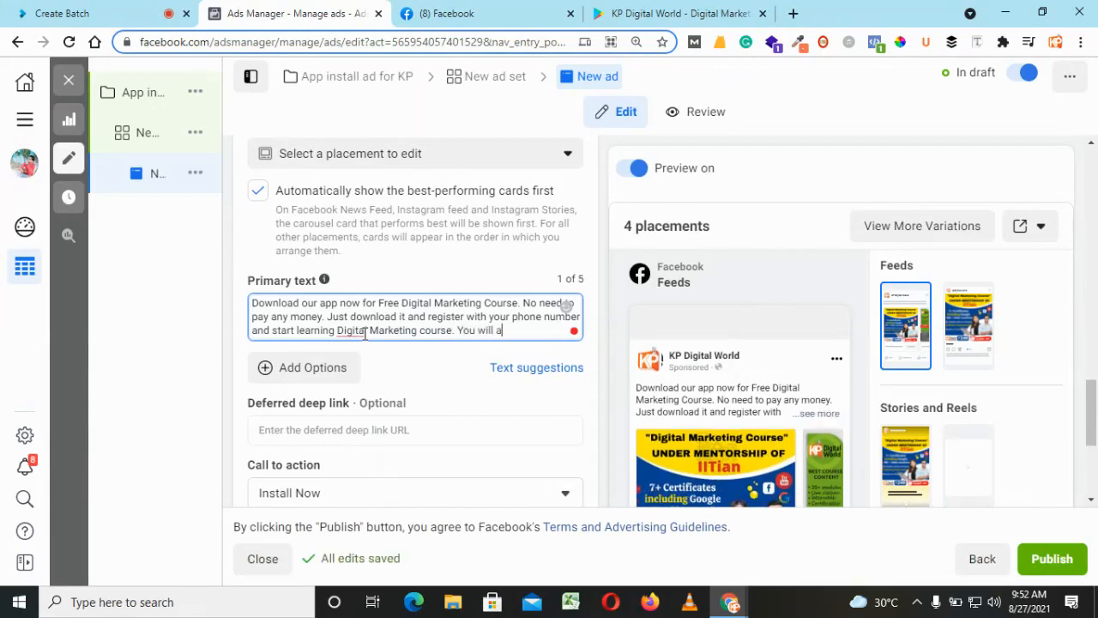
text(lso get)
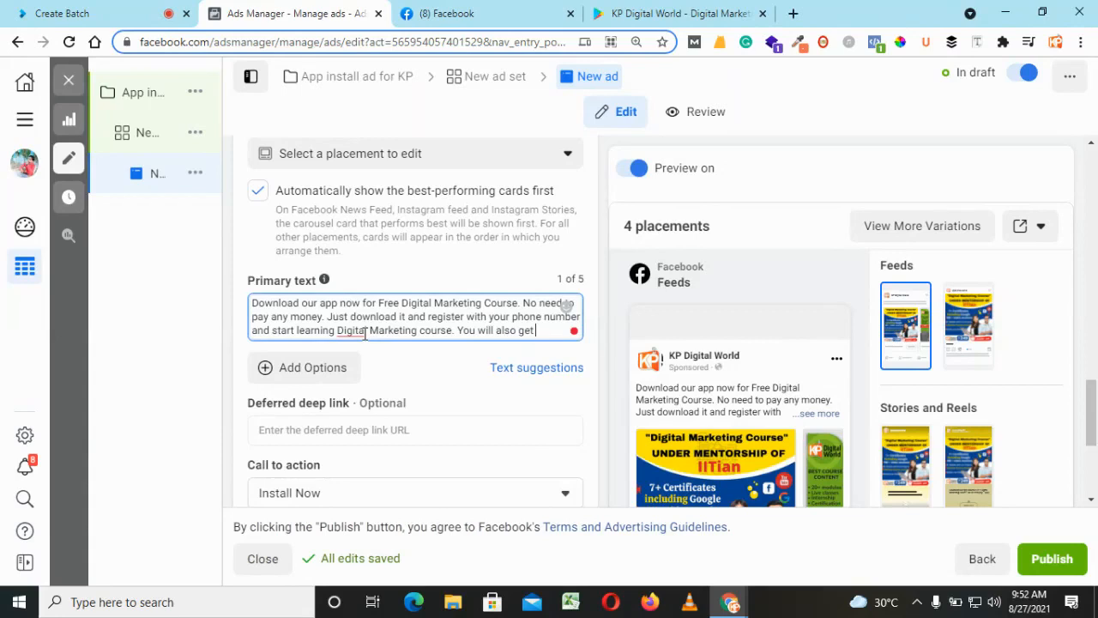
text(Free Digital Marke)
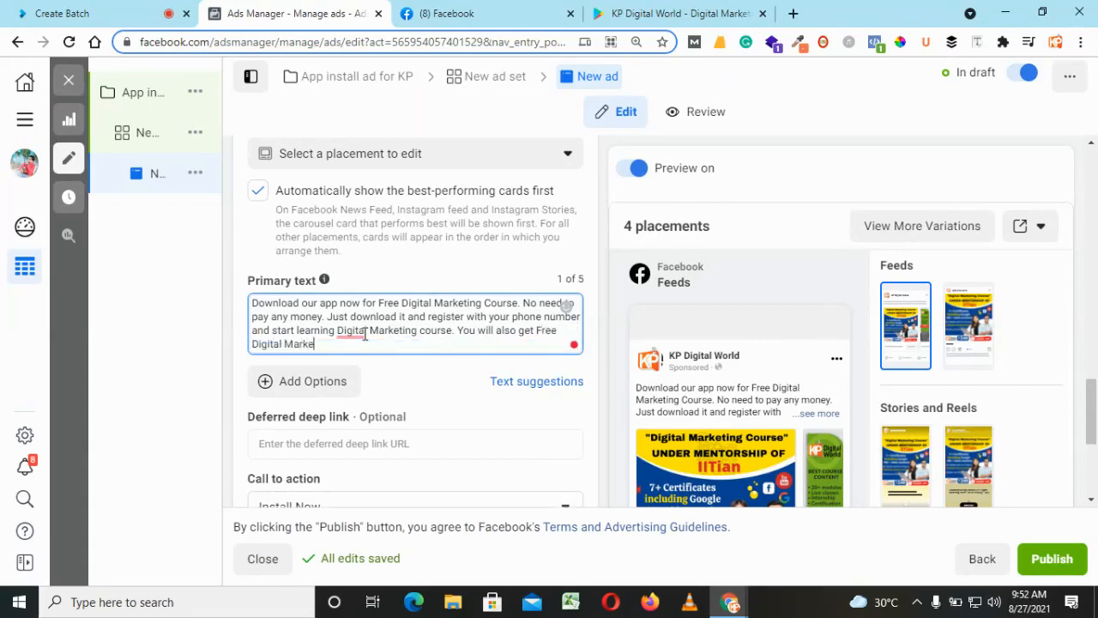
text(ting certificate from Goo)
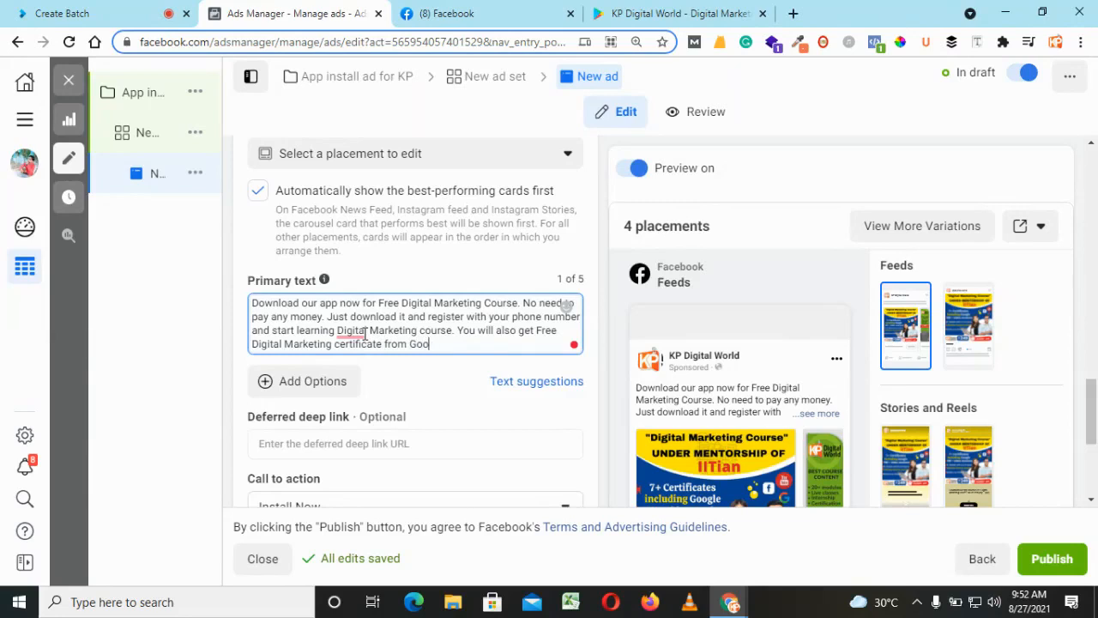
text(gkl)
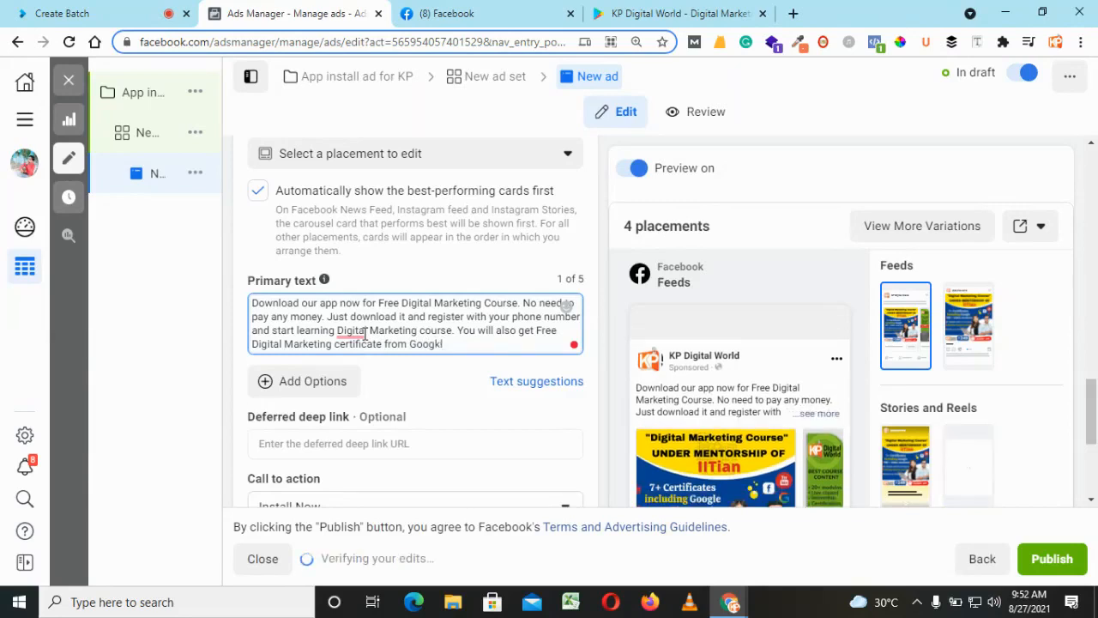
key(BackSpace)
key(BackSpace)
text(le.)
Accept the Grammarly article corrections "the Digital" and "a Free" in the primary text
click(352, 335)
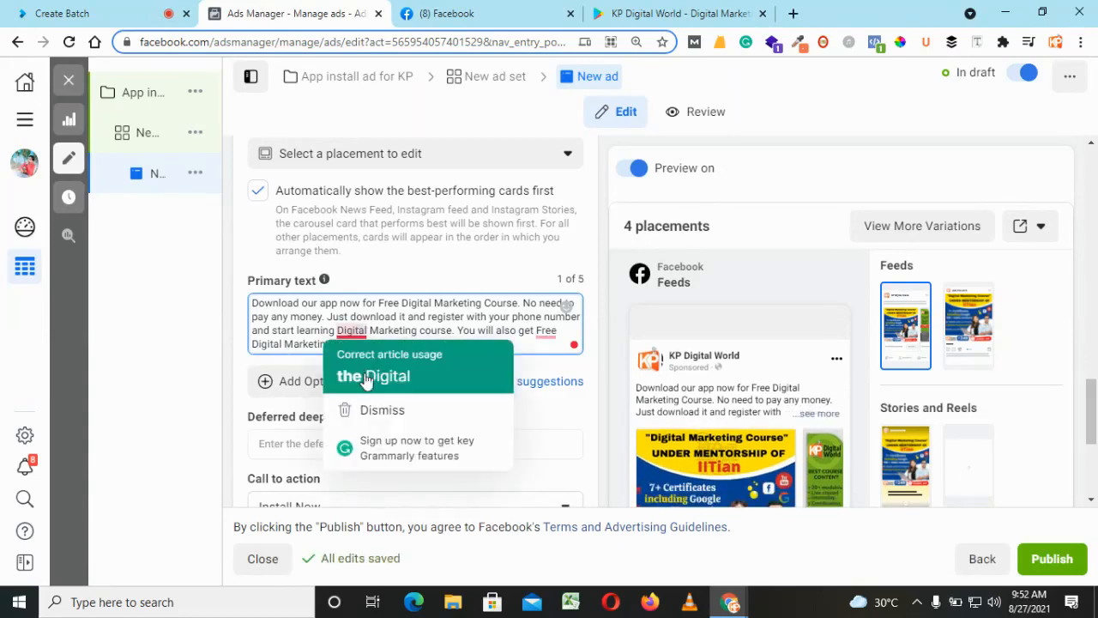
click(369, 374)
click(563, 331)
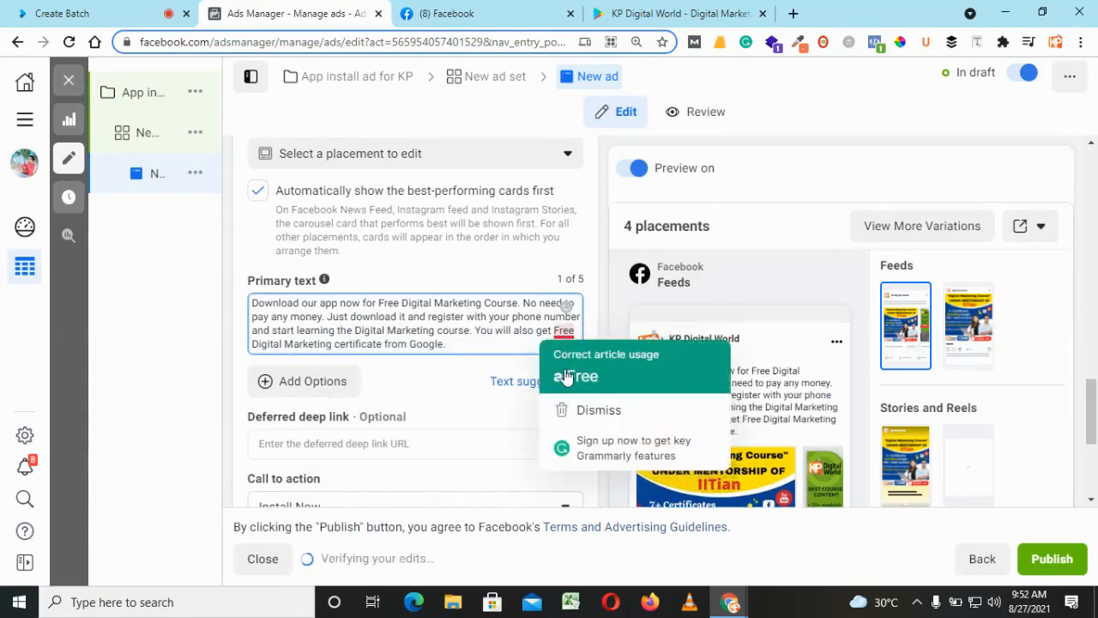
click(568, 375)
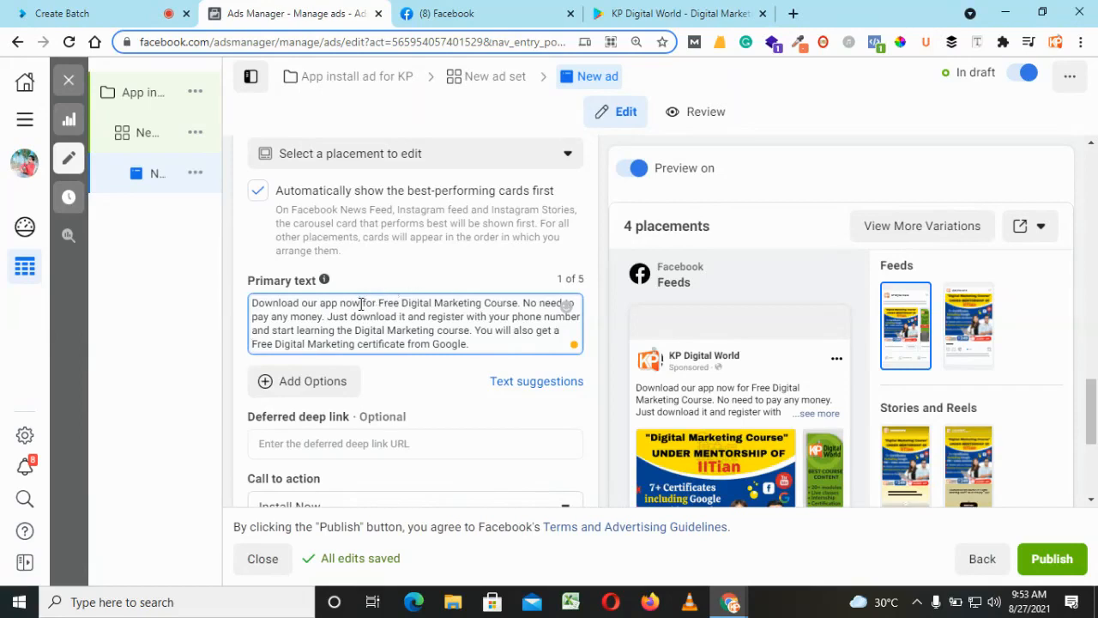
Insert a sparkles emoji after "Download our app now" and a green dollar sign emoji after "money" in the primary text
key(super+period)
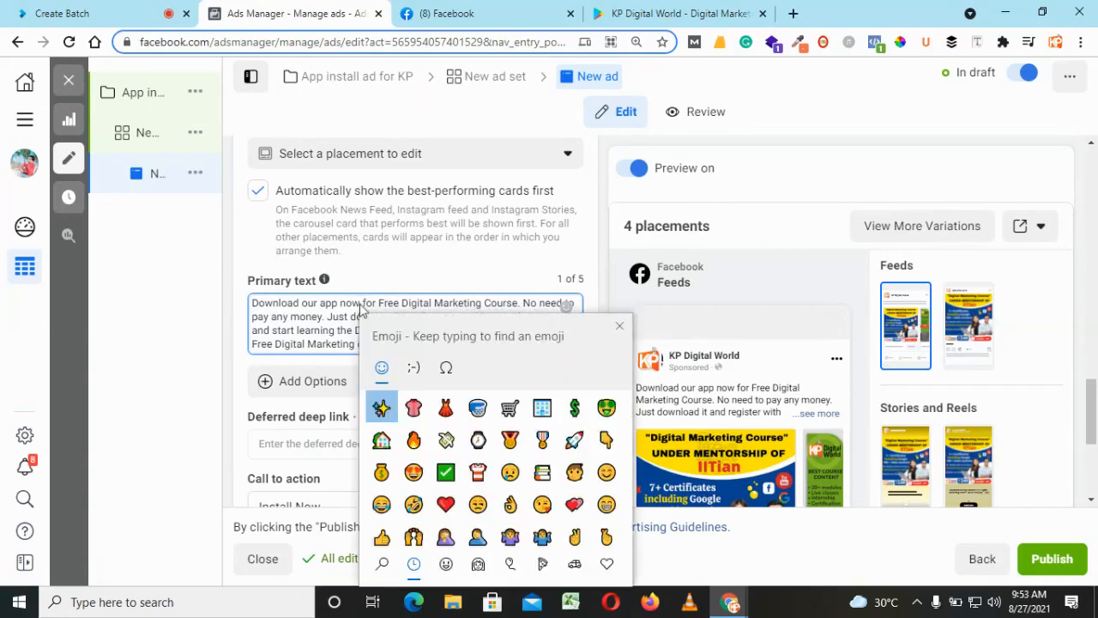
click(382, 410)
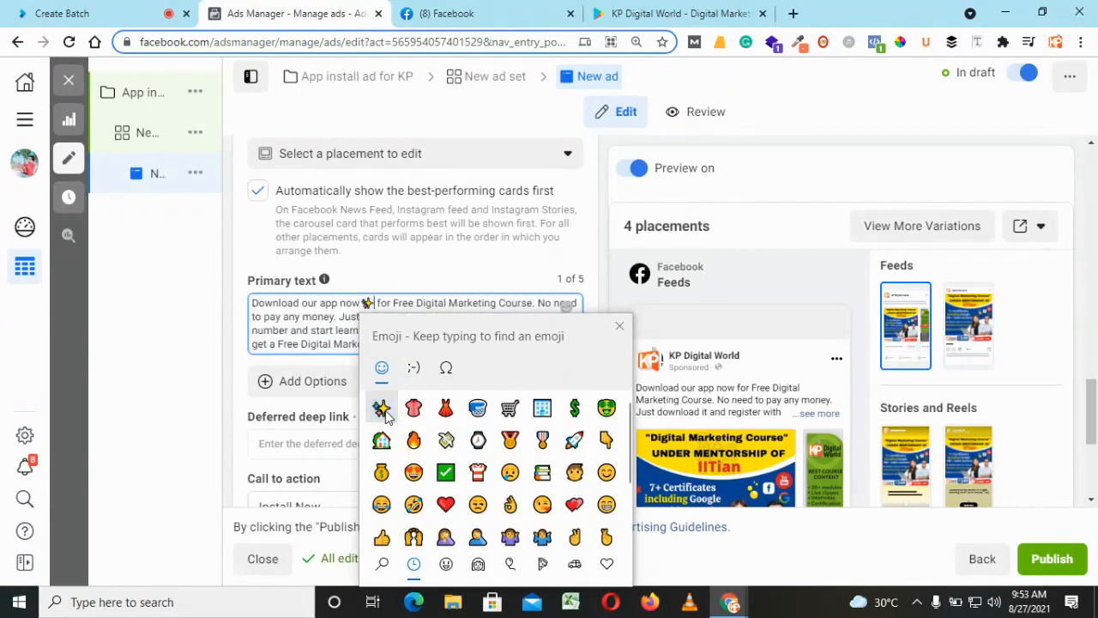
click(334, 317)
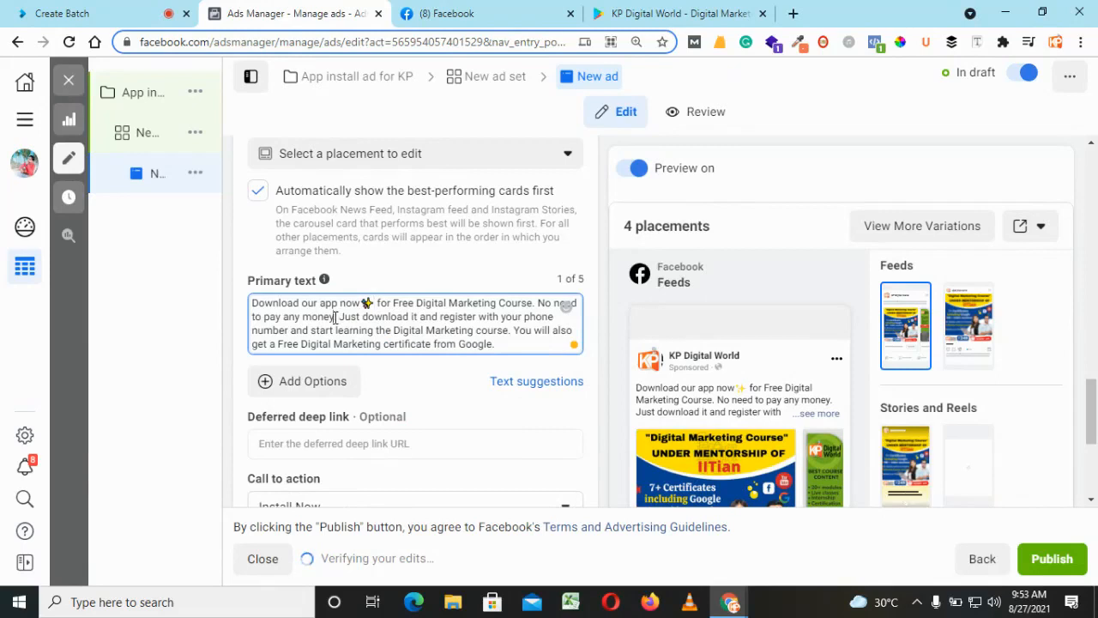
key(super+period)
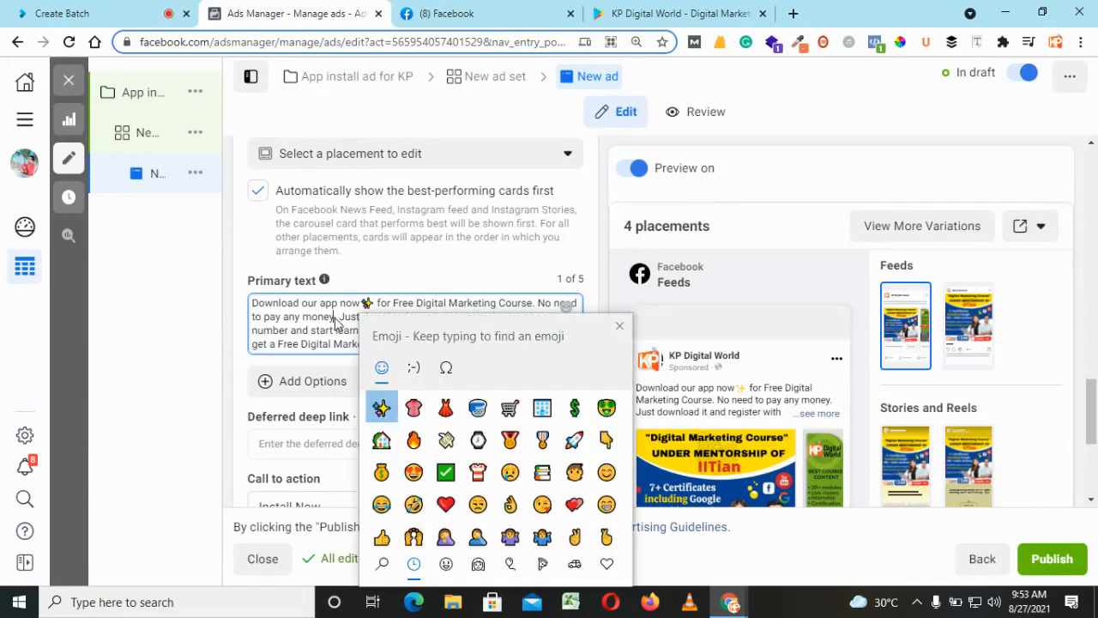
click(574, 409)
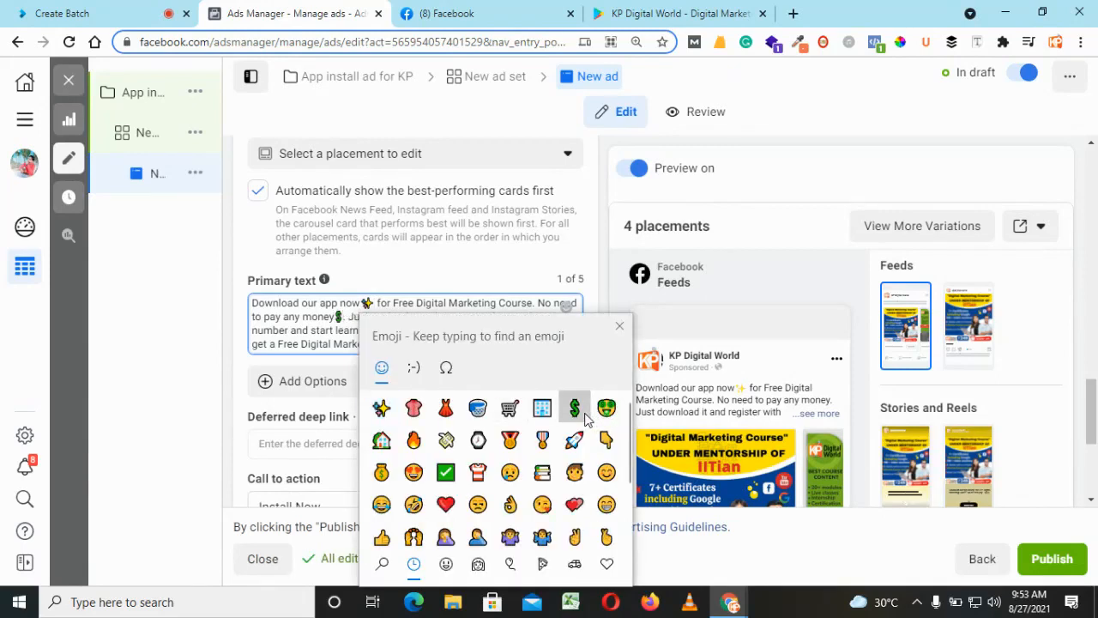
click(296, 324)
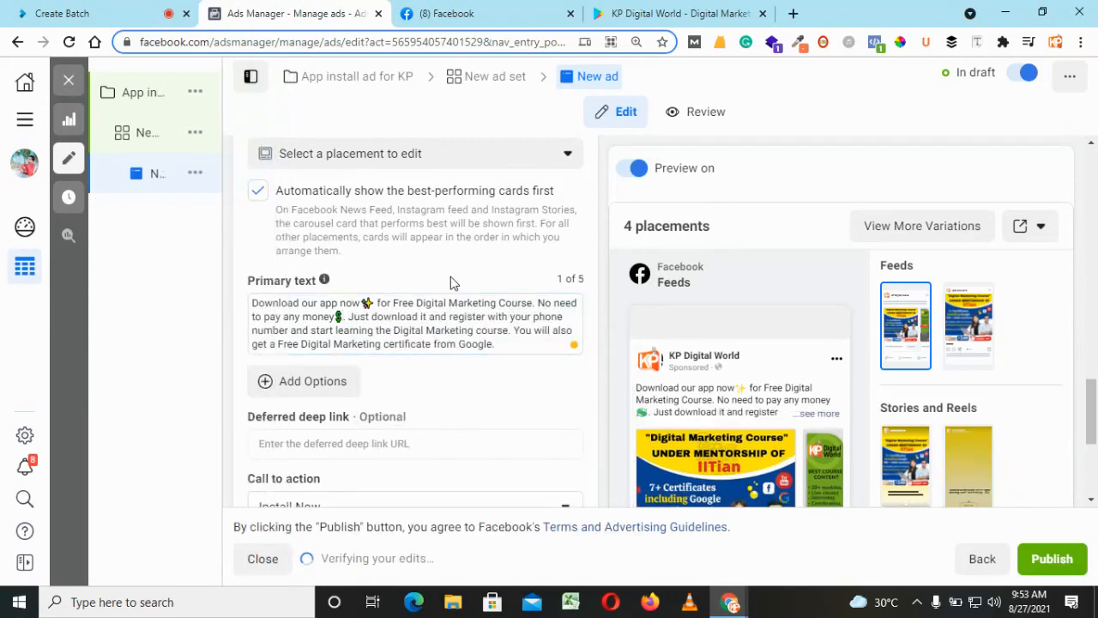
scroll(1094, 415, down, 3)
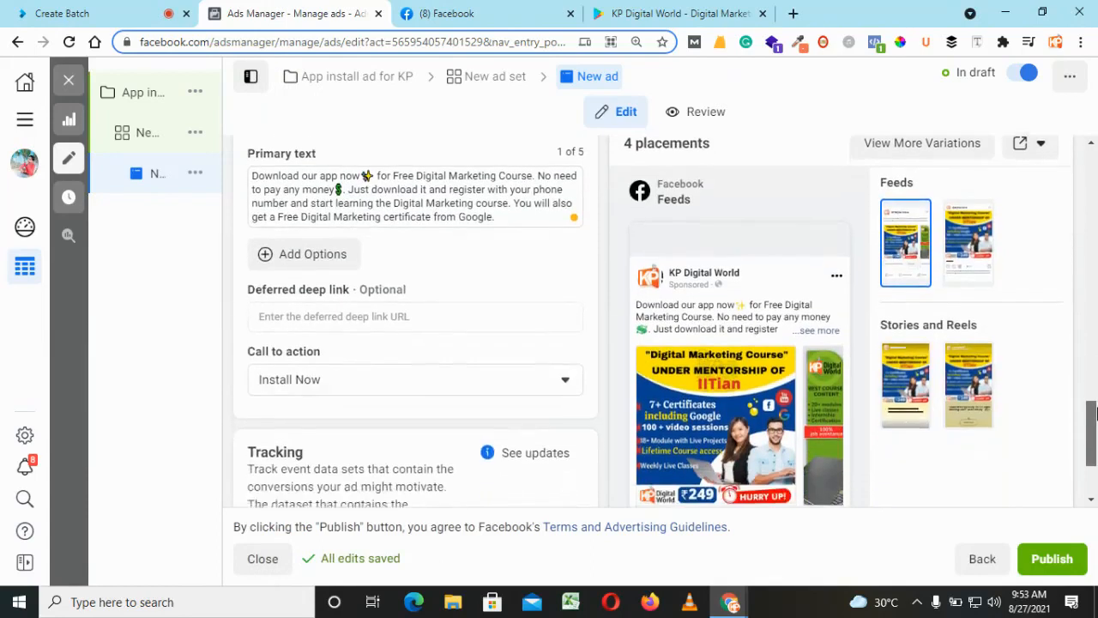
Page through the carousel cards in the Facebook feed preview of the ad
scroll(1093, 414, down, 1)
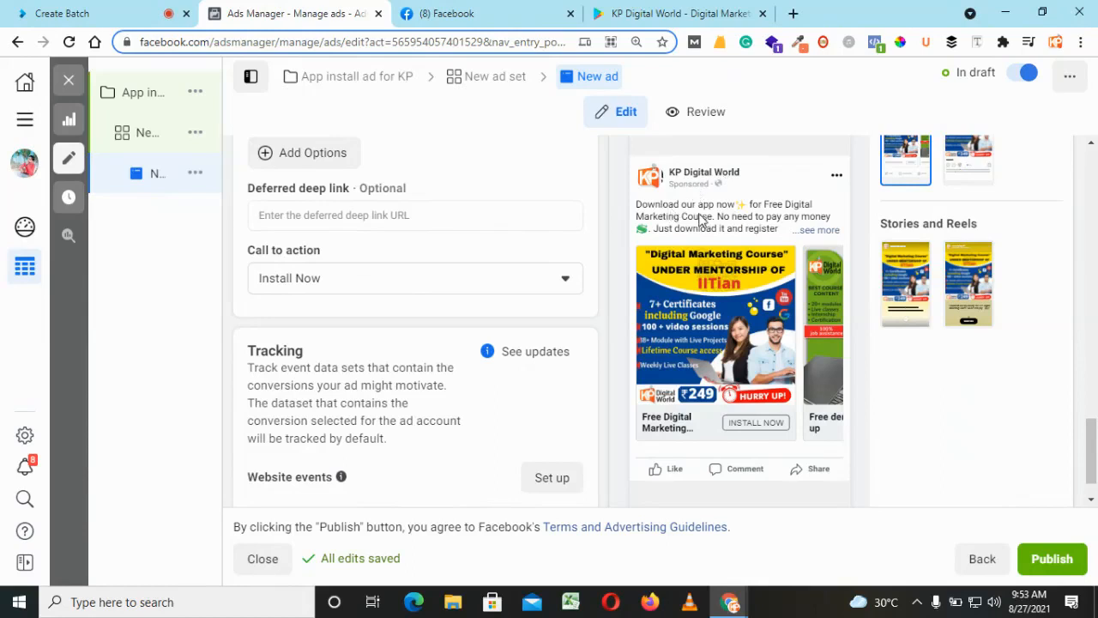
click(816, 335)
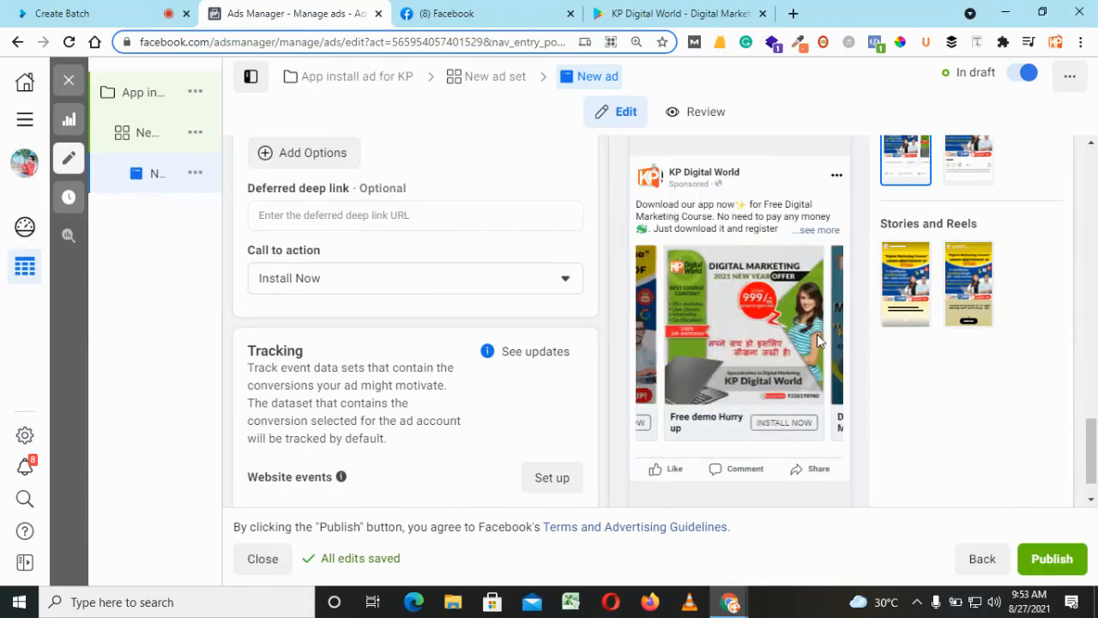
click(844, 342)
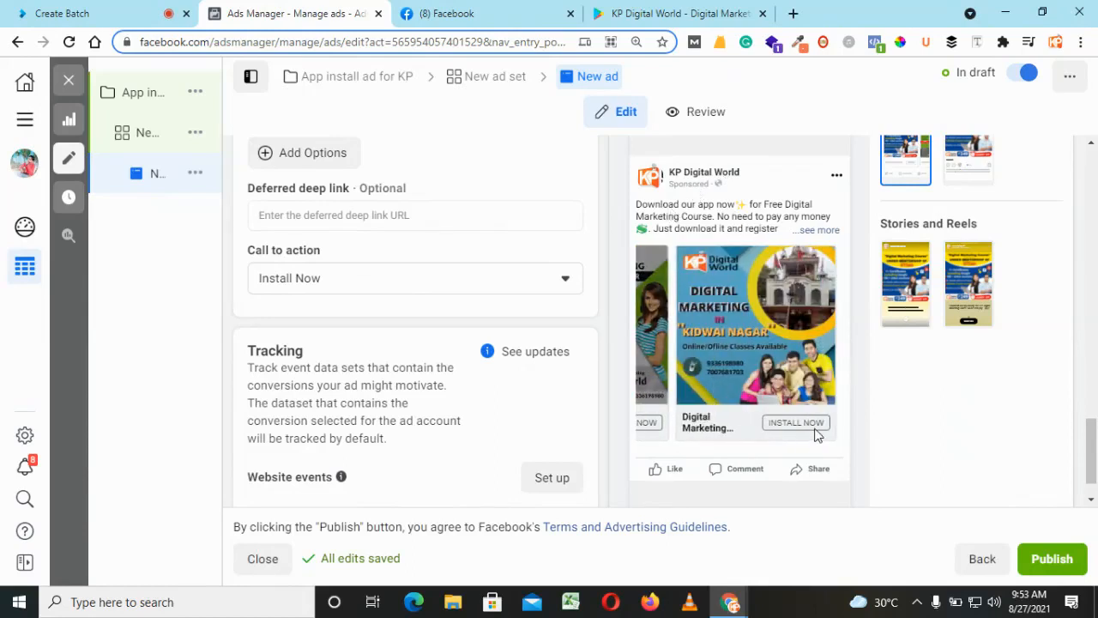
Check the call-to-action choices, keeping Install Now, and read the explanation of the deferred deep link field
click(302, 279)
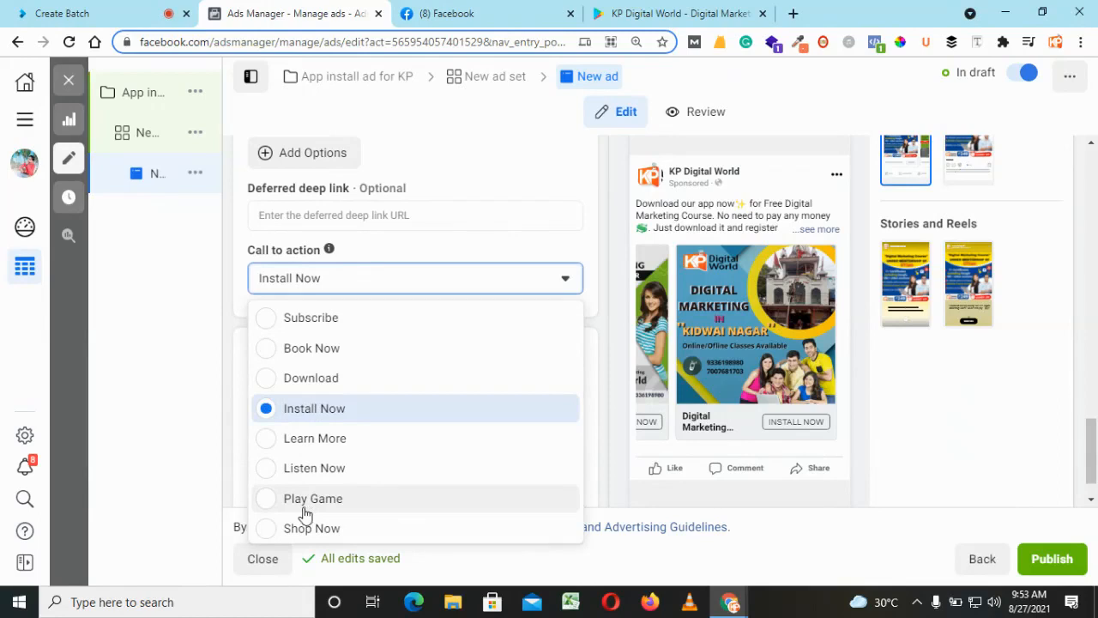
click(312, 410)
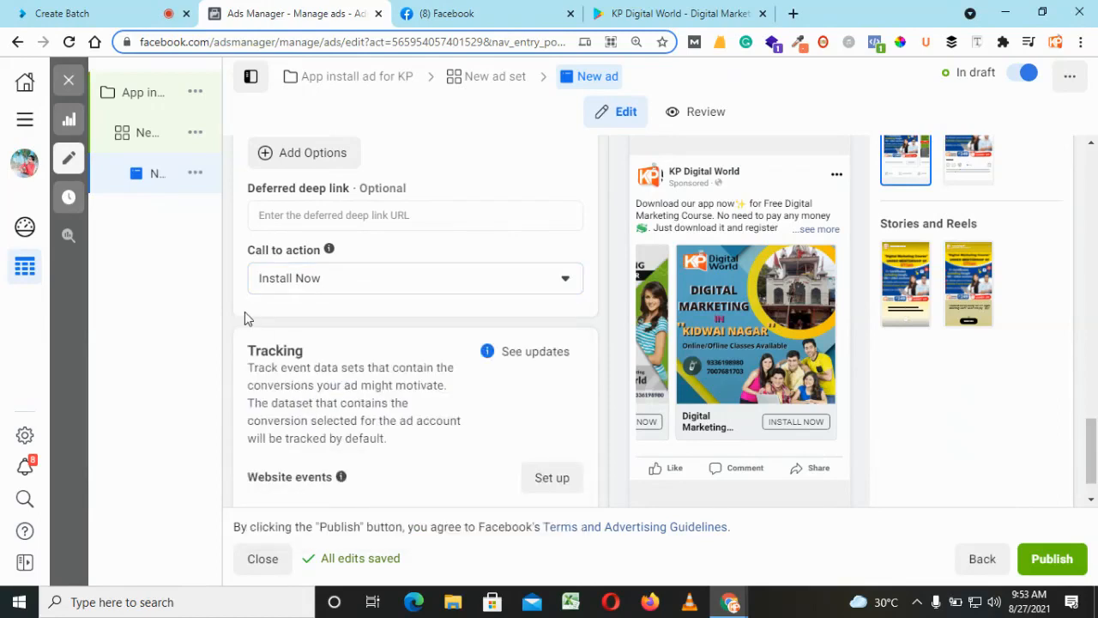
click(294, 215)
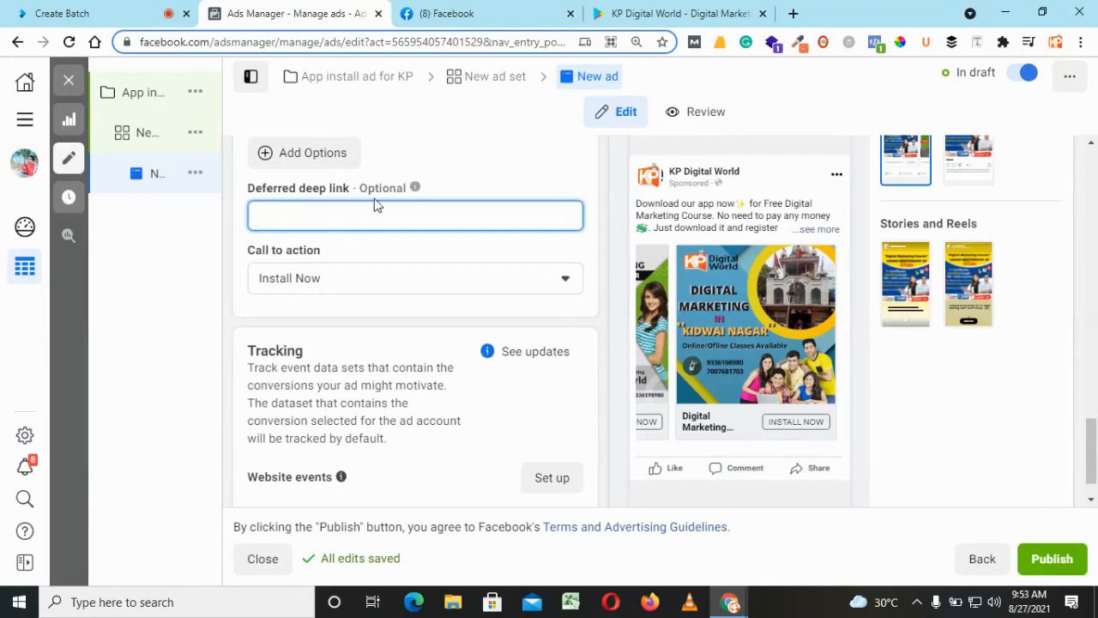
mouse_move(415, 189)
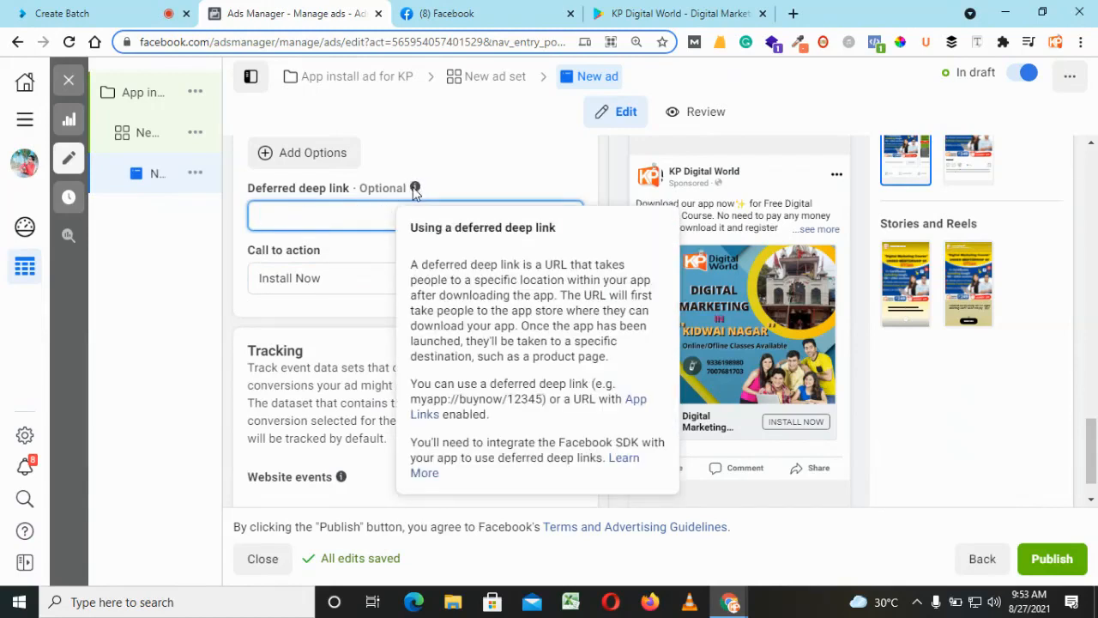
click(245, 244)
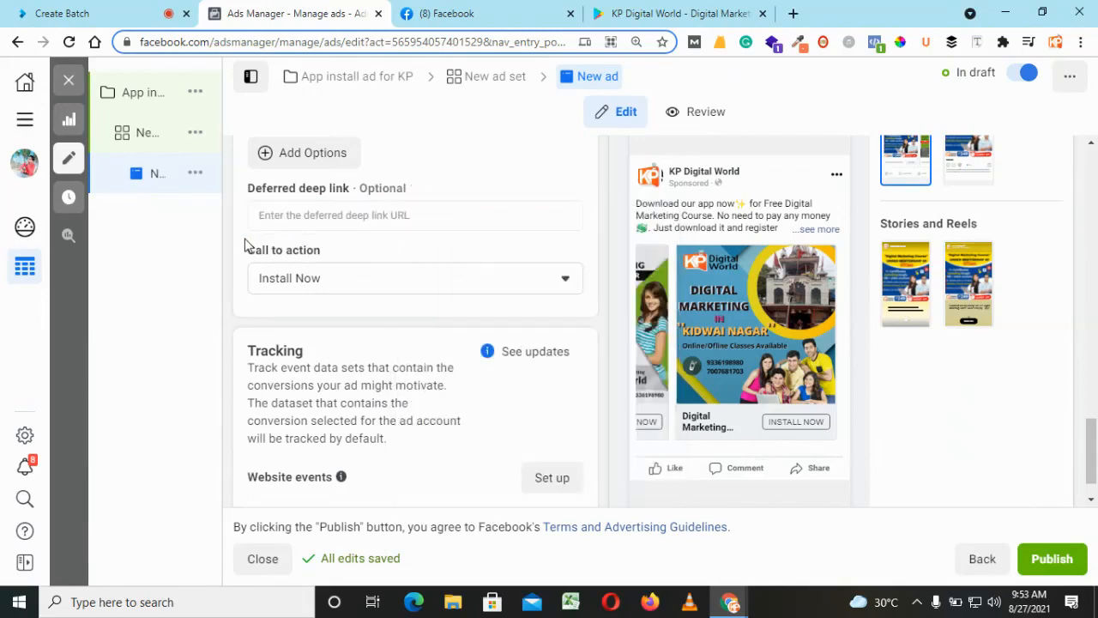
Publish the app install campaign and return to the Ads Manager campaigns overview
scroll(1088, 429, down, 2)
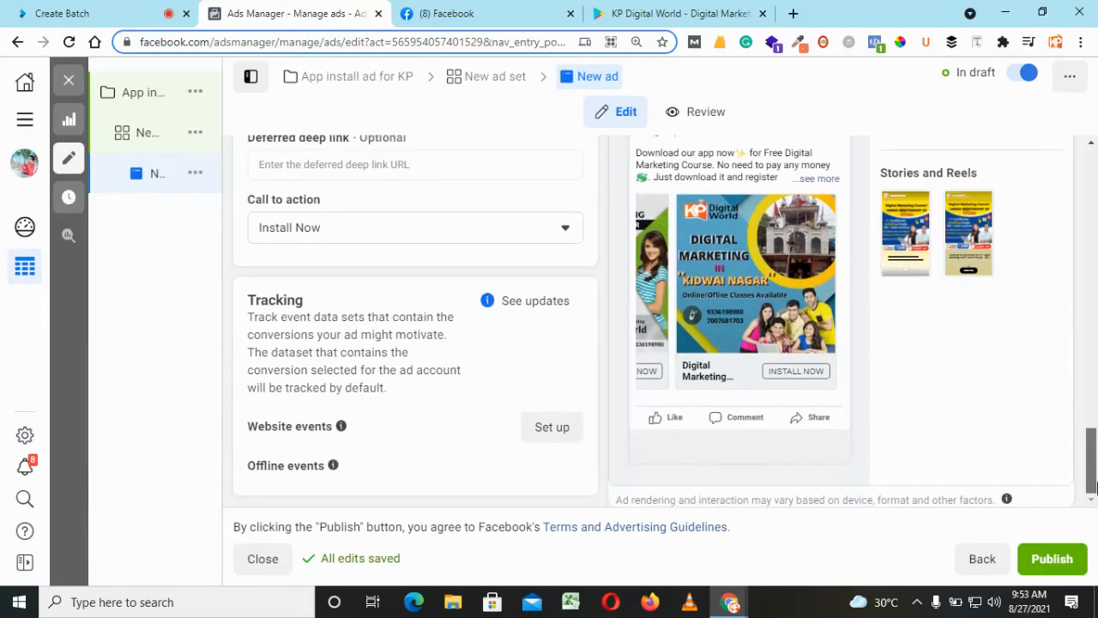
click(1060, 558)
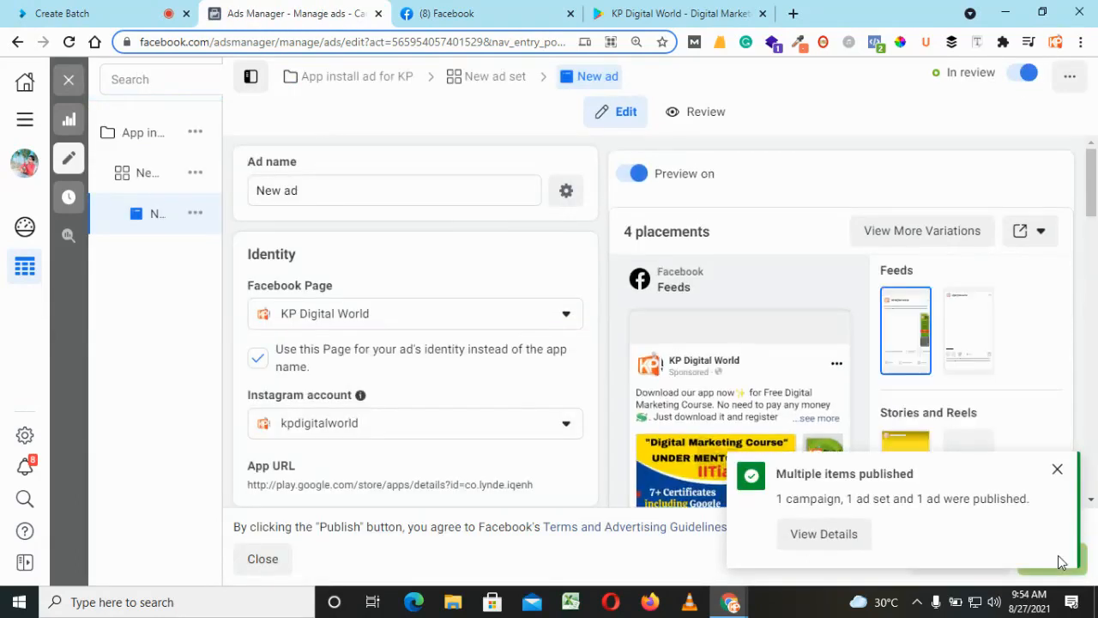
click(1057, 469)
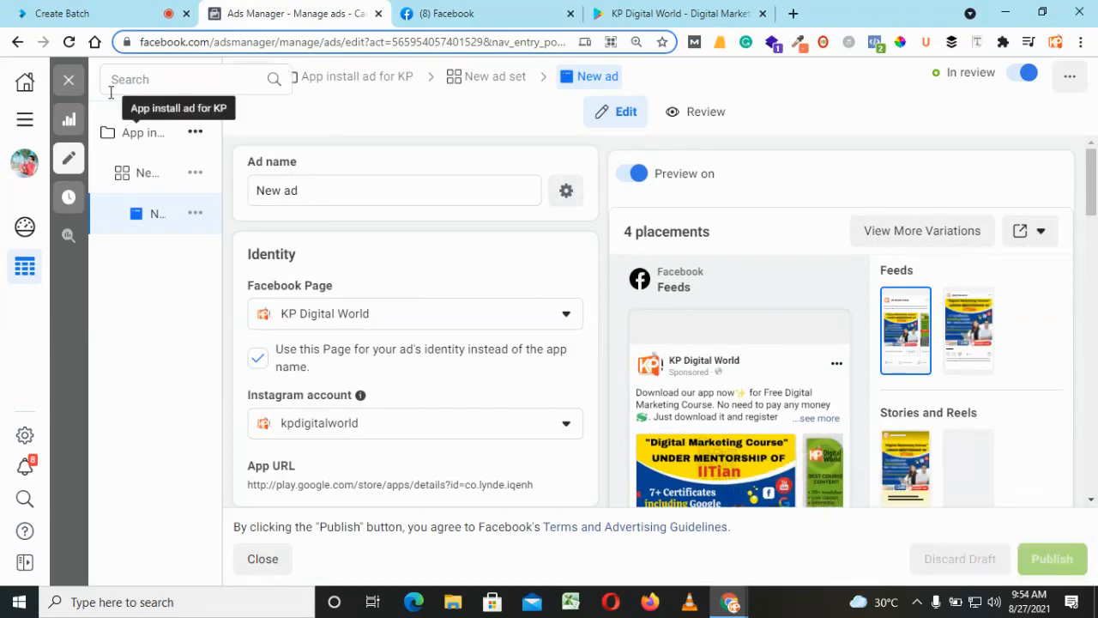
click(25, 119)
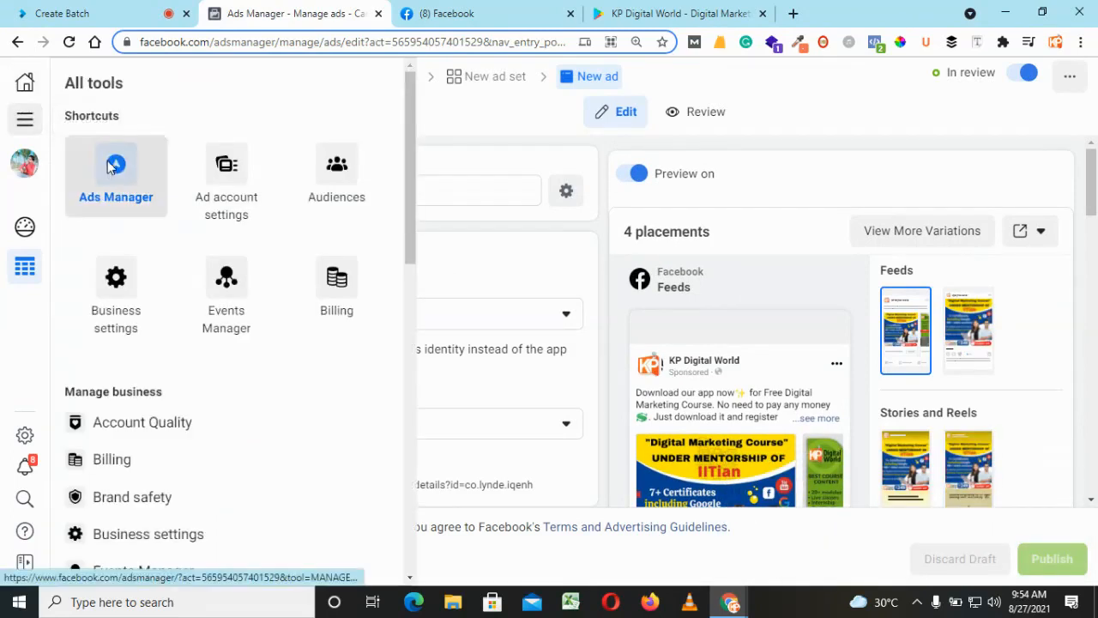
click(112, 166)
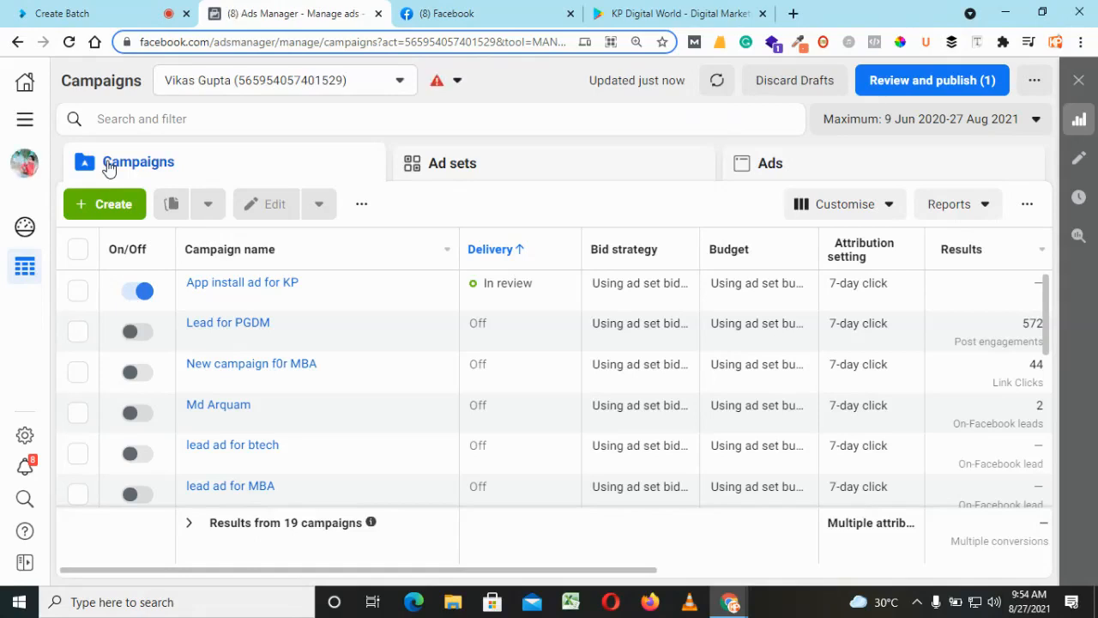
Switch to the Classplus live class page and check the classroom participant list and the chat
click(78, 8)
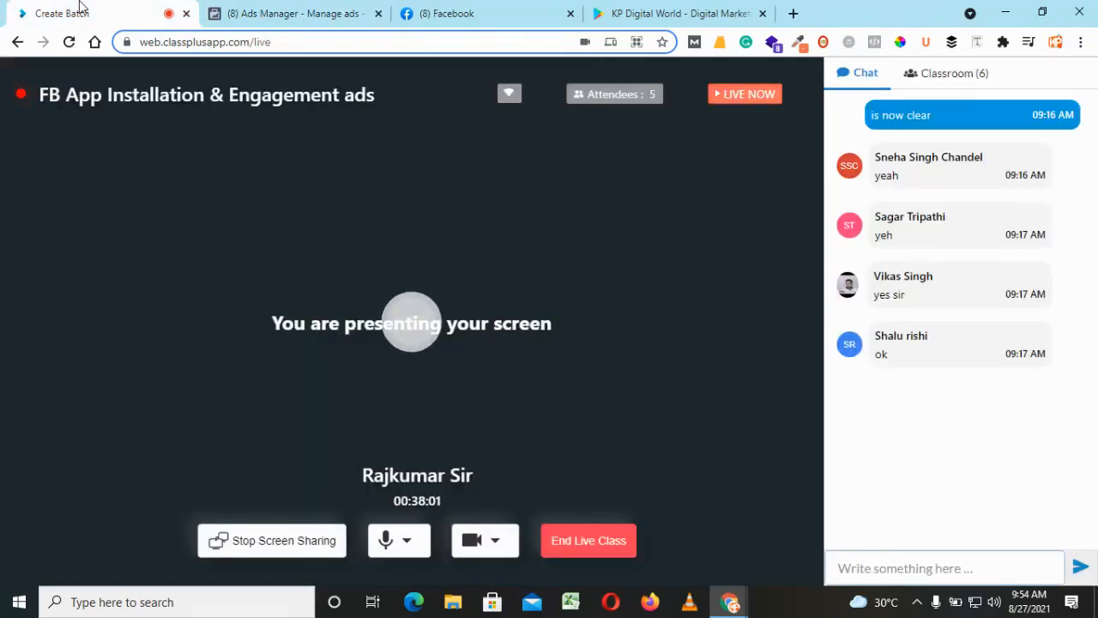
click(954, 77)
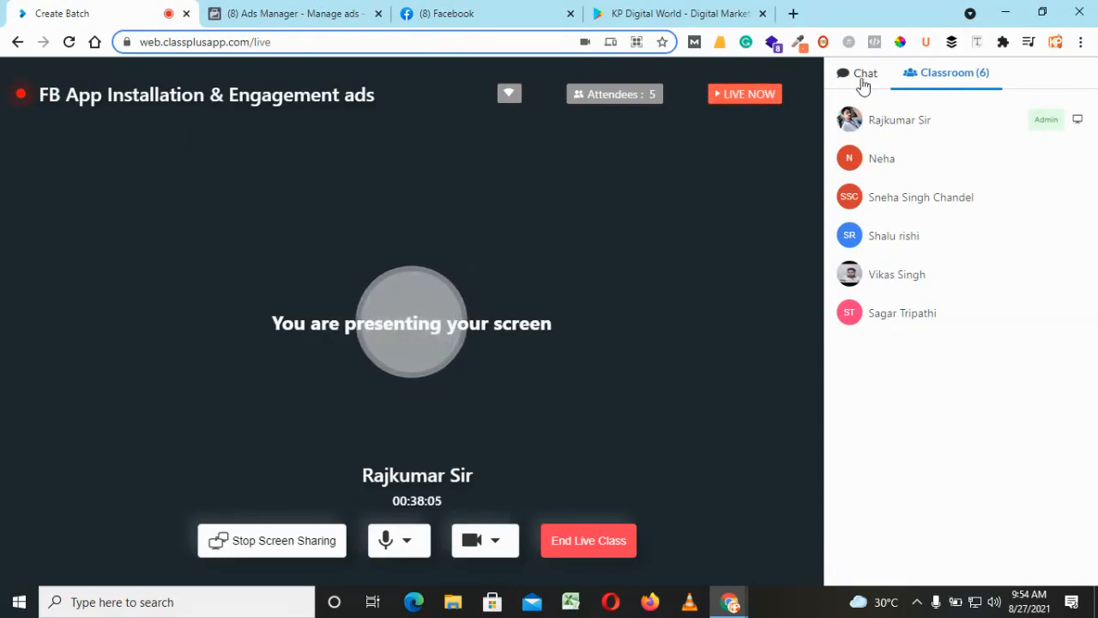
click(862, 79)
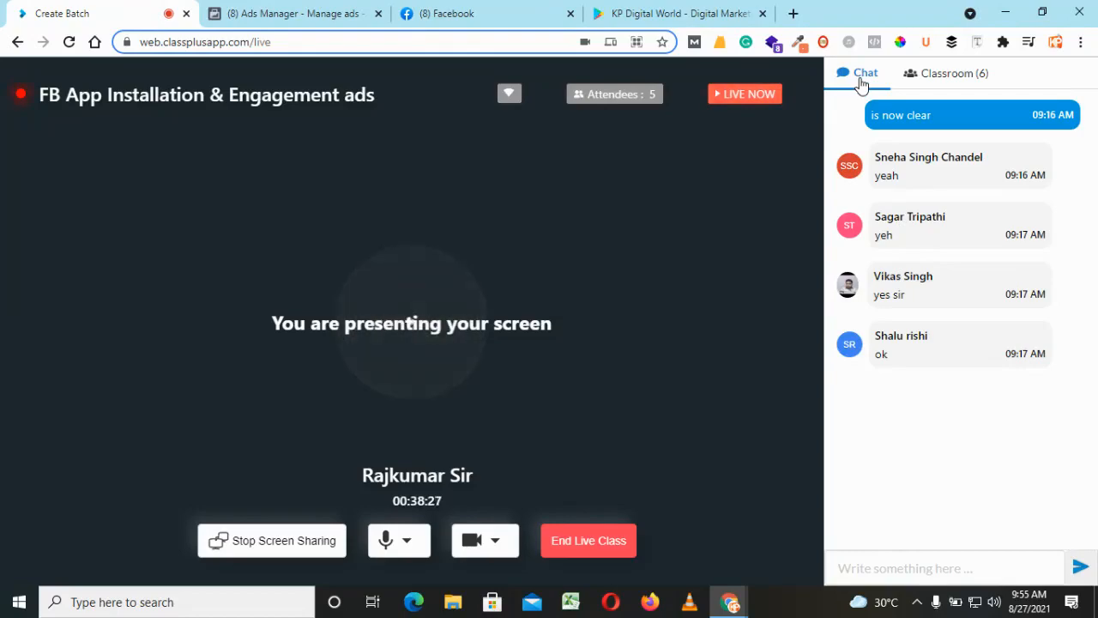
Switch back to Ads Manager and create a new campaign with the Engagement objective and the Post Engagement type
click(292, 13)
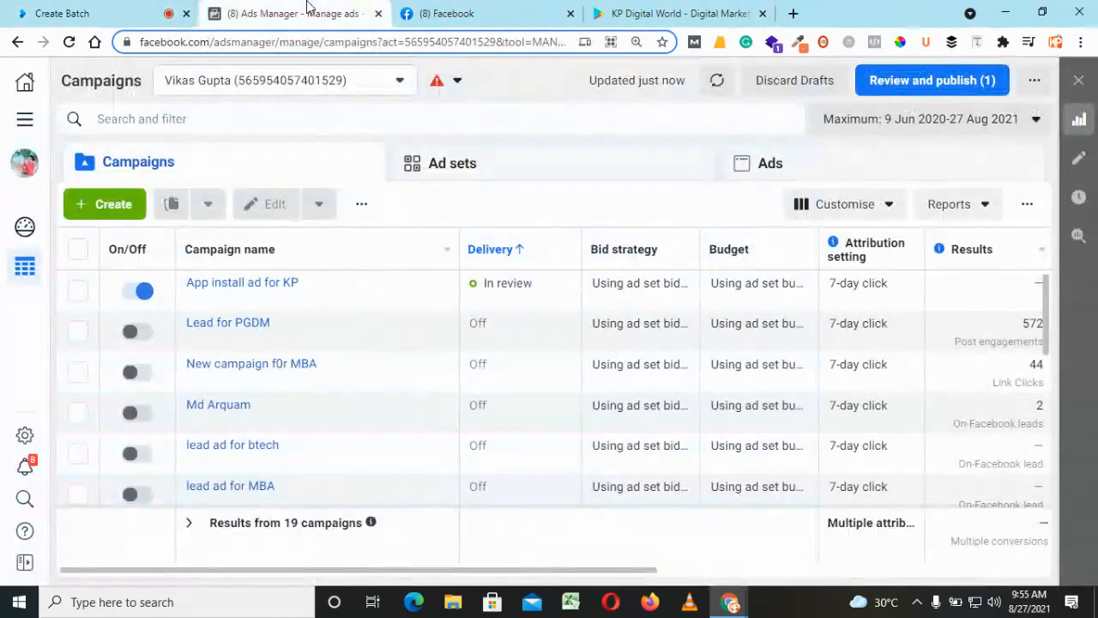
click(113, 209)
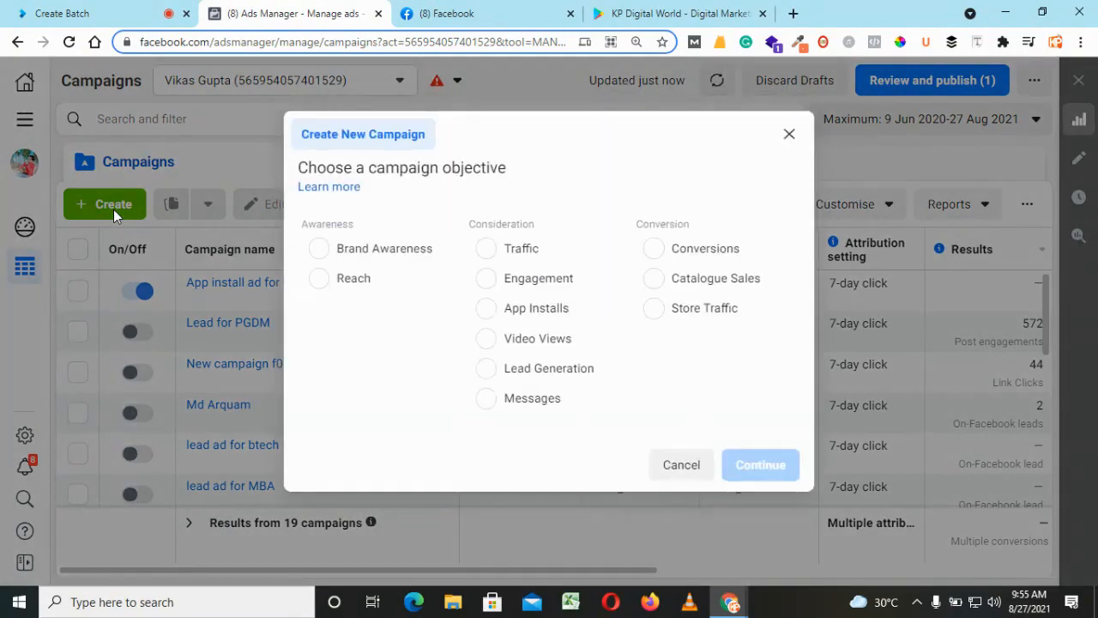
click(517, 283)
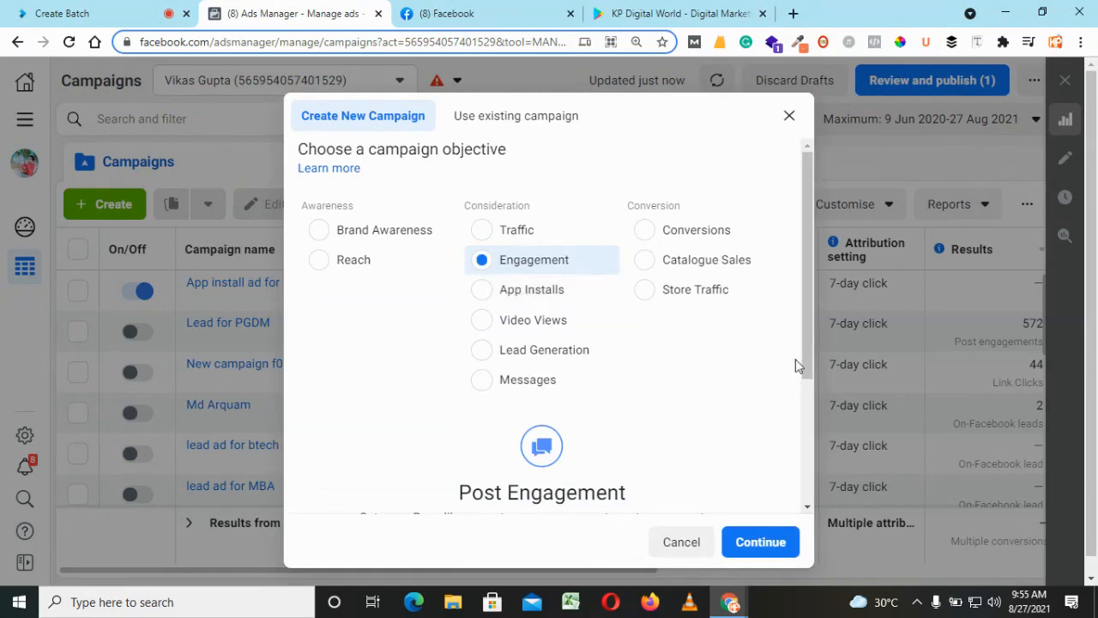
drag(808, 358, 810, 494)
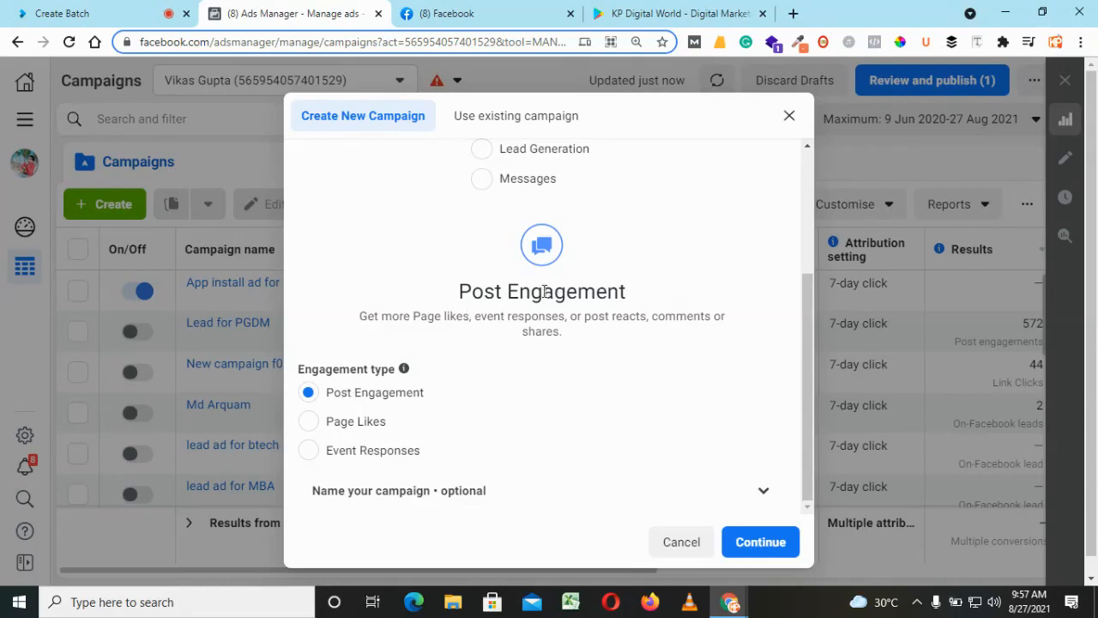
click(770, 541)
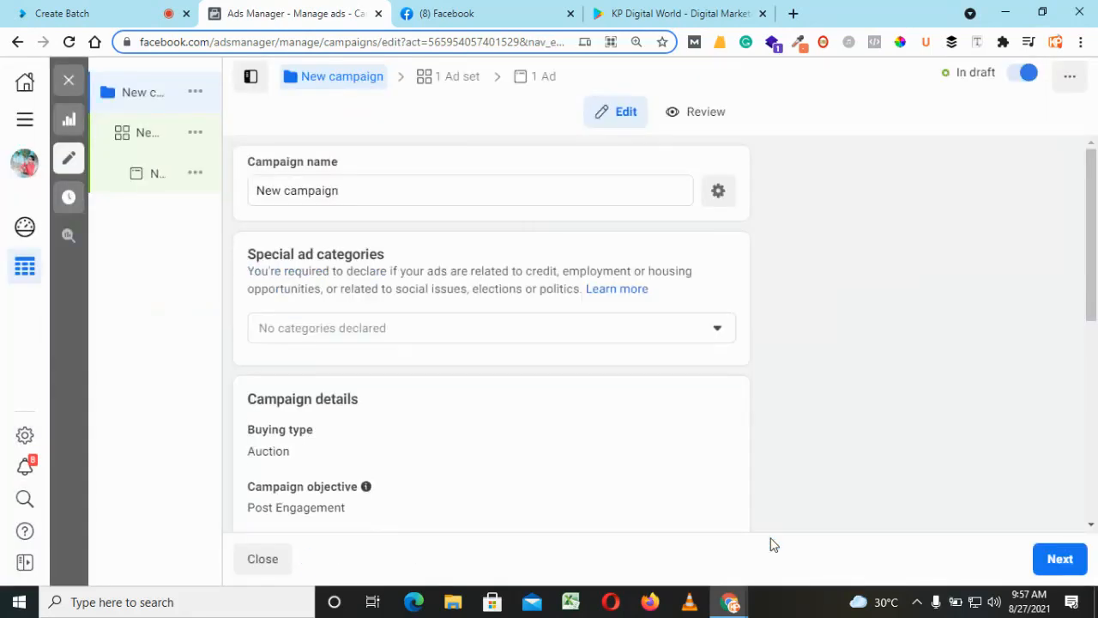
Name the campaign "Engagement ads for Laundry hut" and continue to its ad set
click(367, 198)
key(ctrl+a)
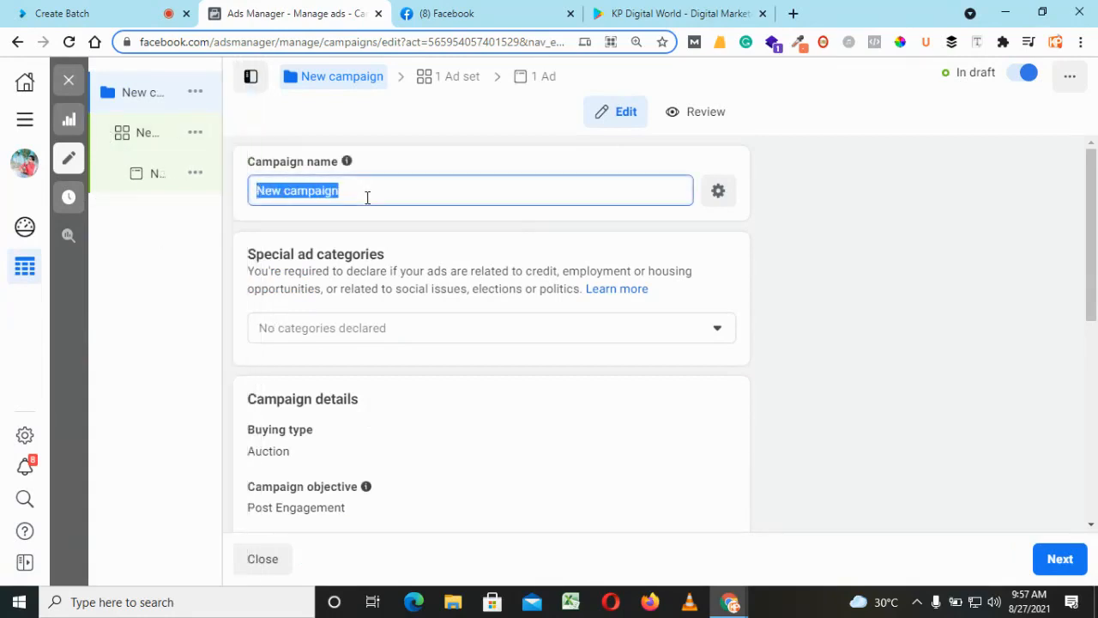
text(Engagem)
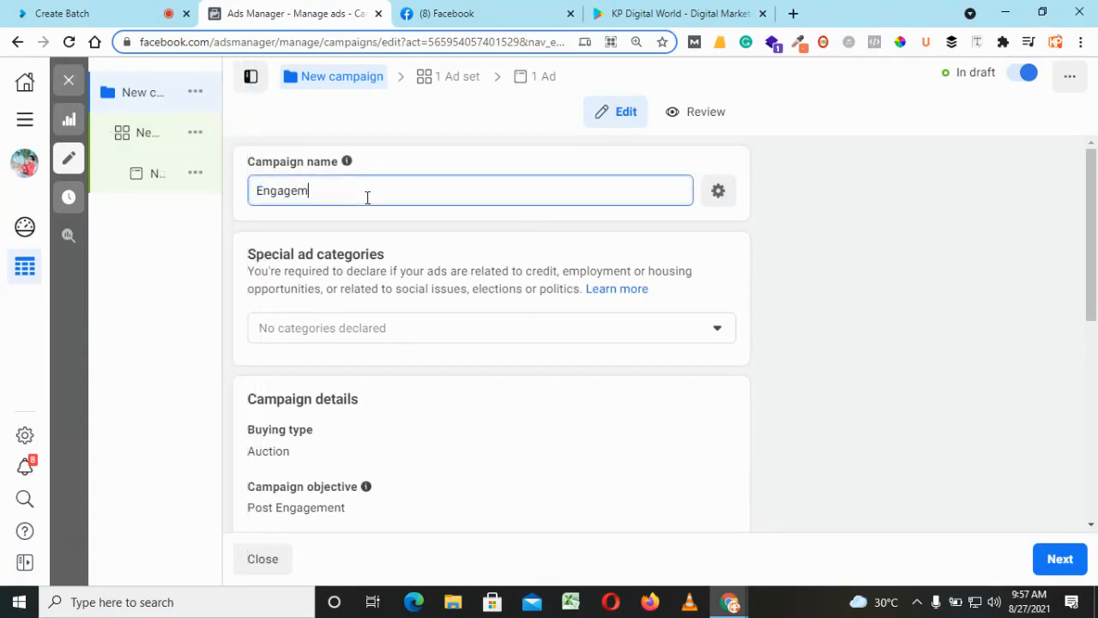
text(ent ads for)
text(Laundry hut)
click(834, 289)
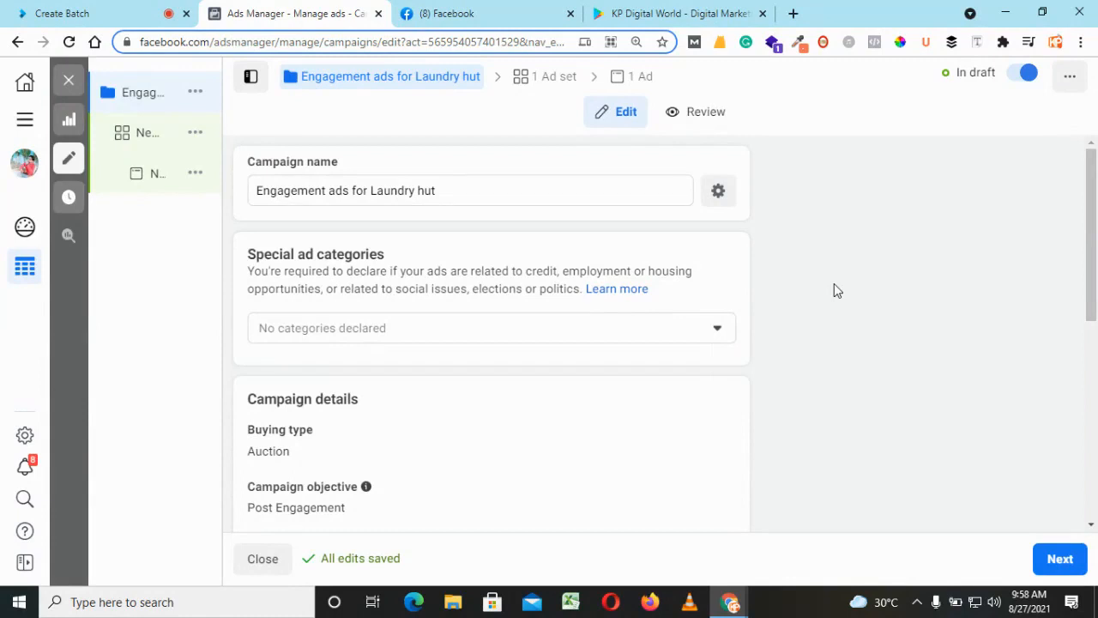
scroll(1041, 262, down, 5)
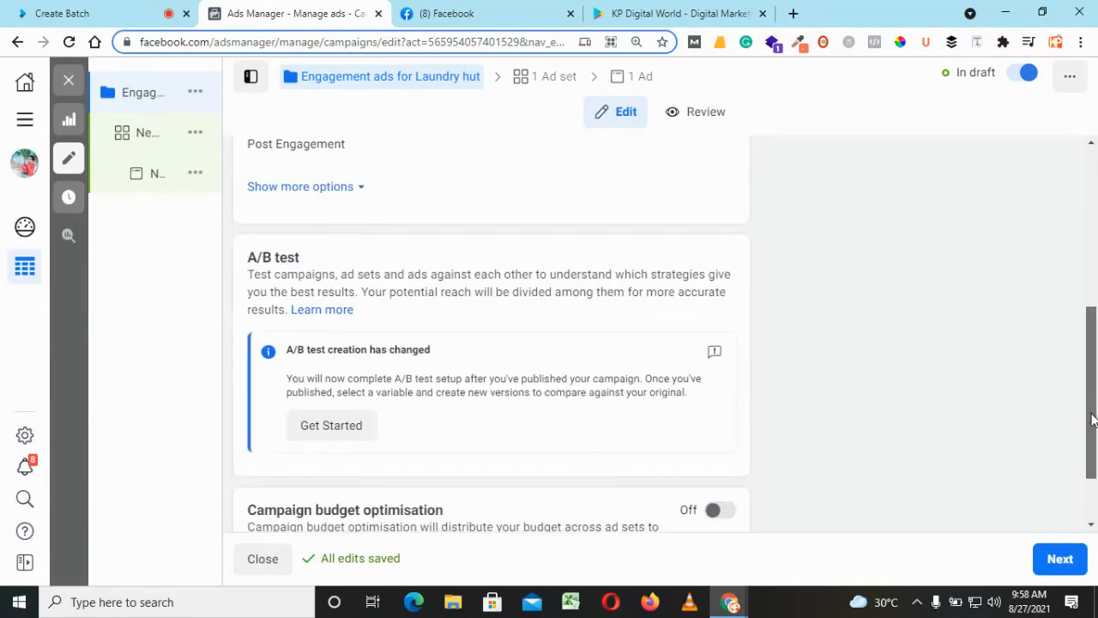
click(1074, 561)
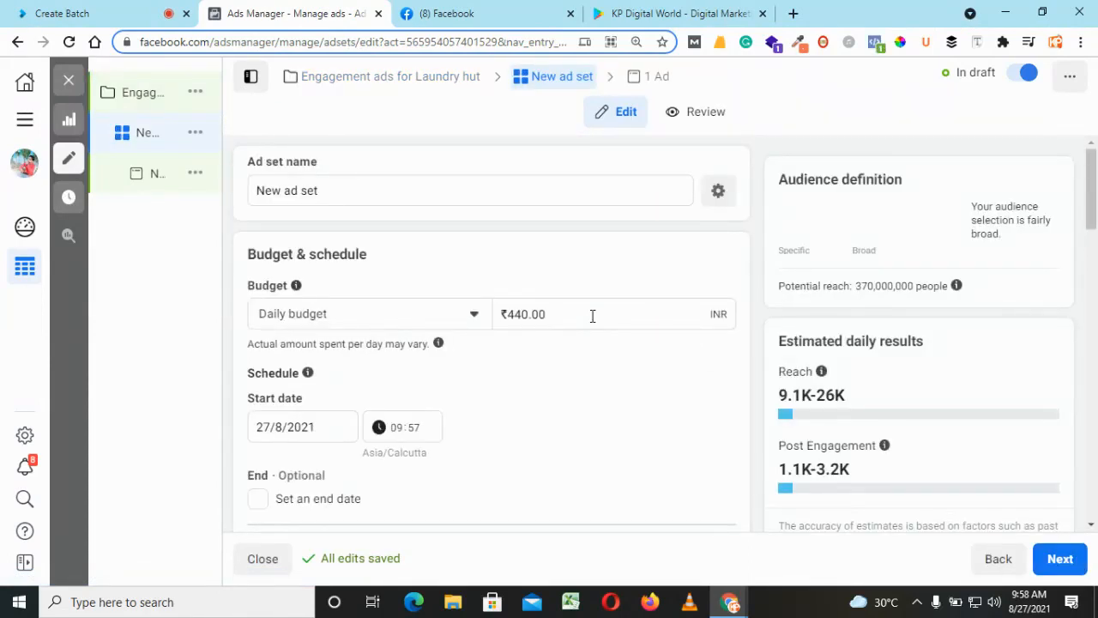
Review the new ad set's location, age, detailed targeting and placement settings and continue to the ad
drag(1092, 189, 1093, 305)
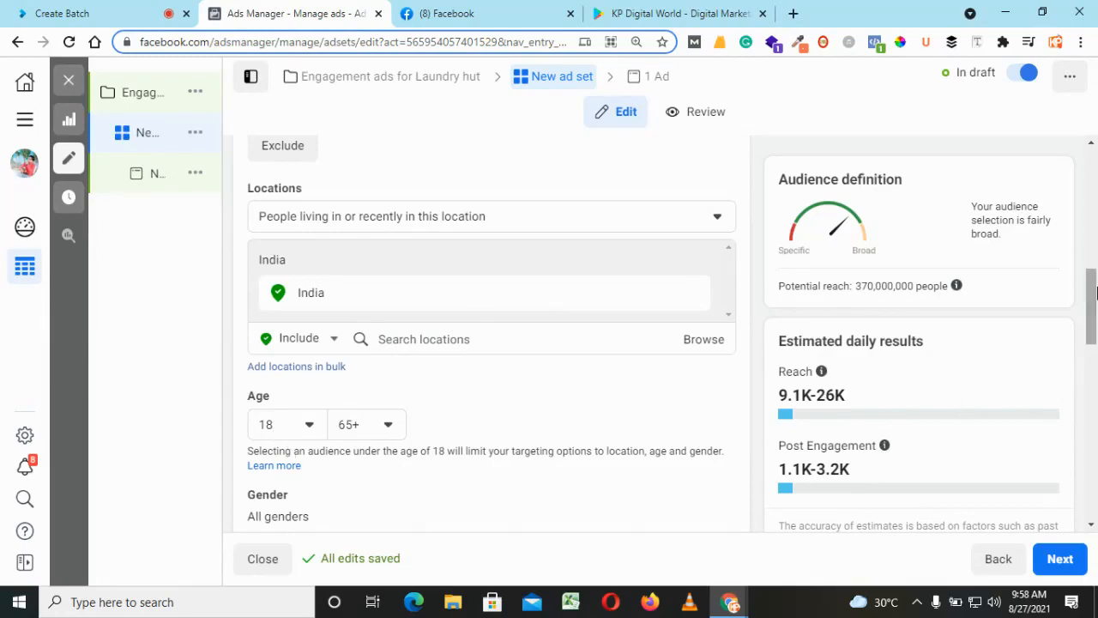
drag(1093, 289, 1094, 347)
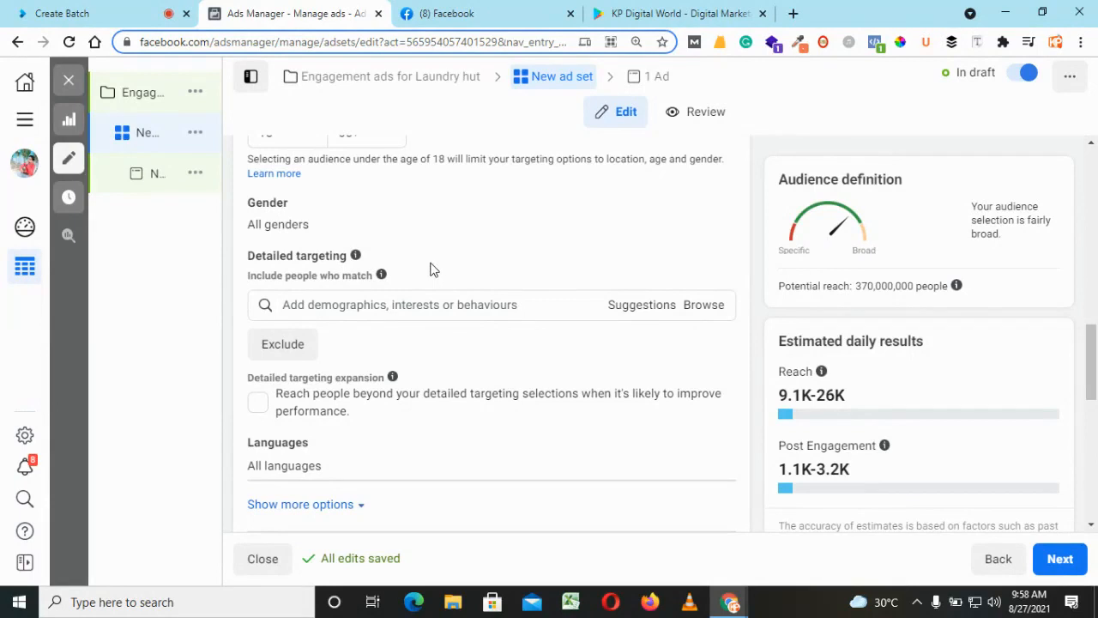
drag(1091, 383, 1094, 342)
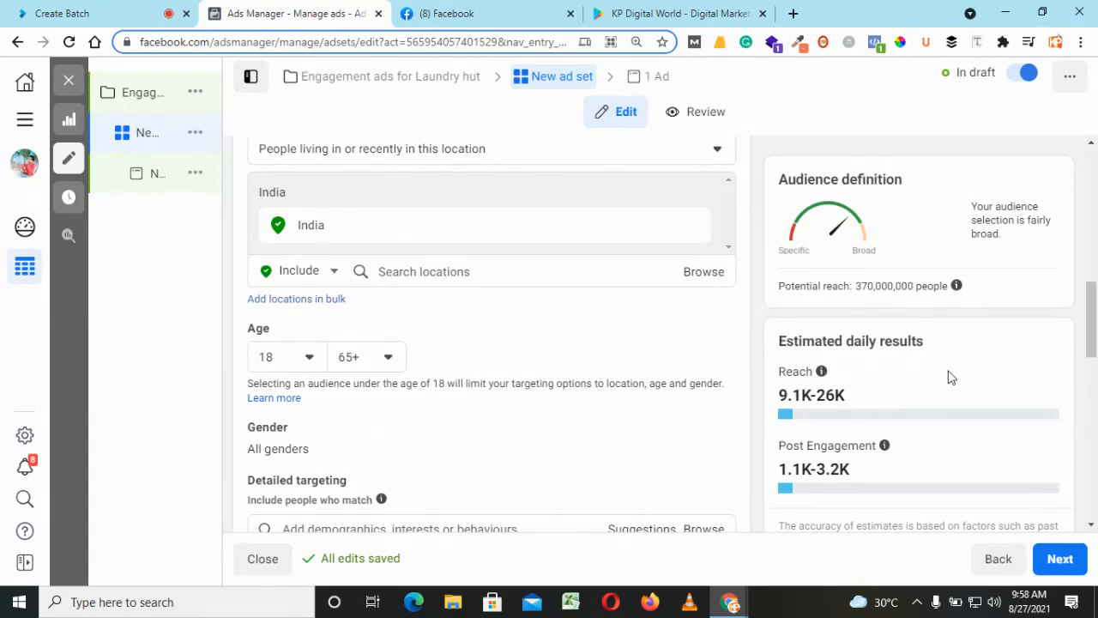
scroll(970, 383, down, 1)
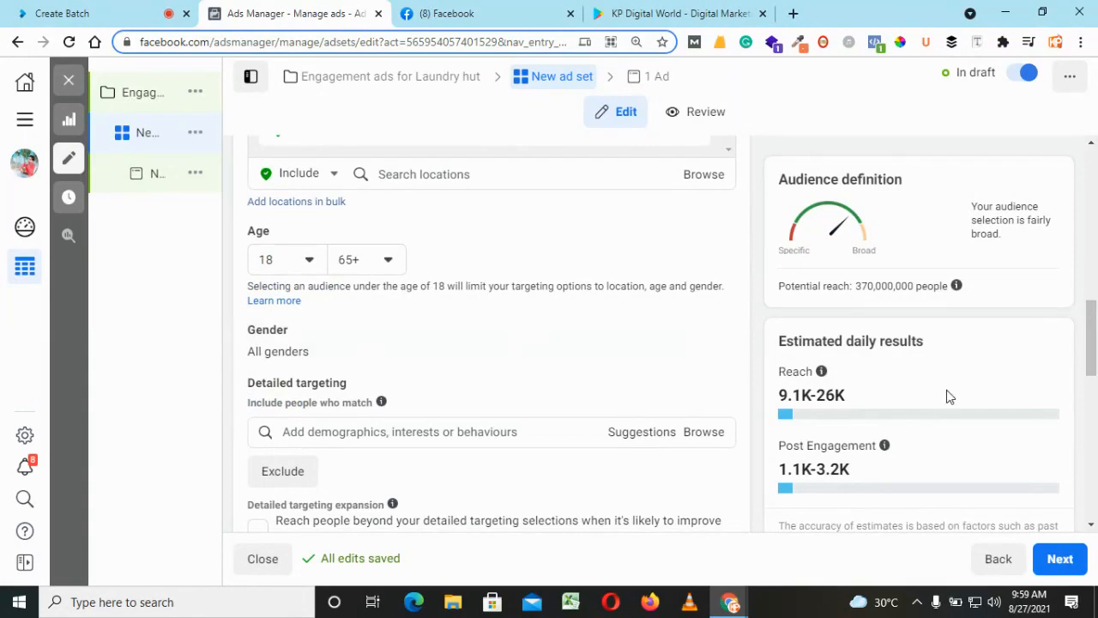
scroll(949, 392, down, 2)
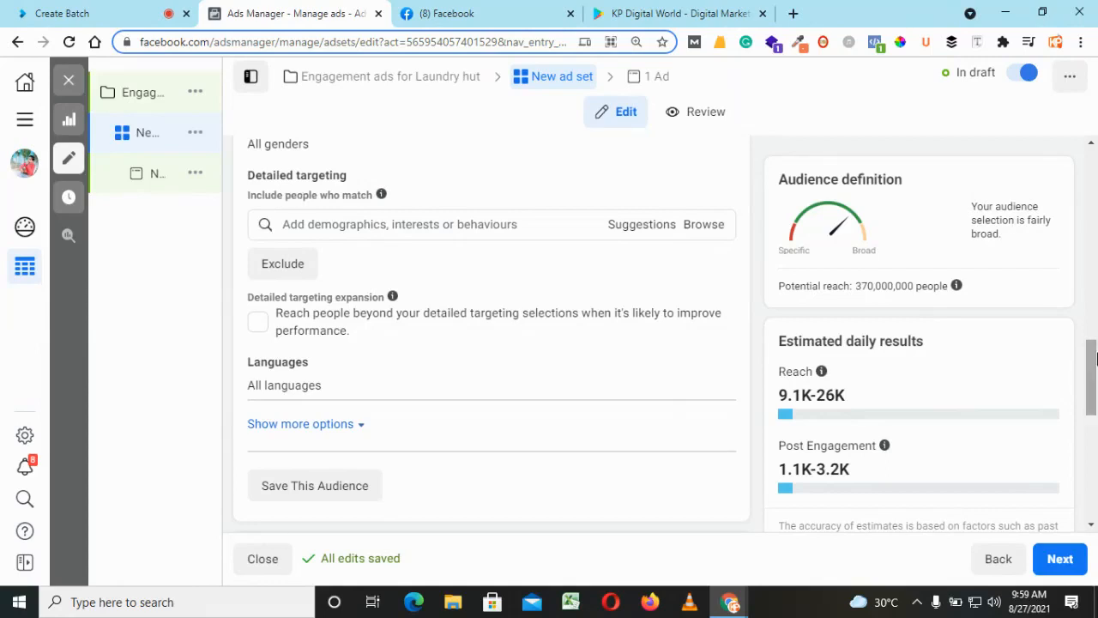
drag(1093, 358, 1094, 419)
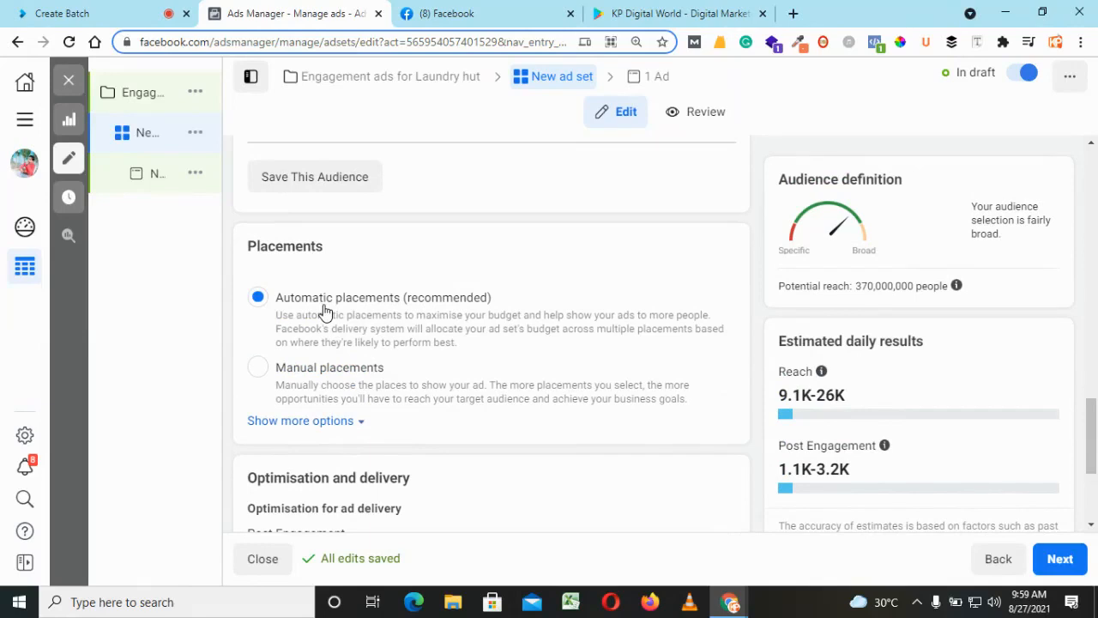
click(1062, 562)
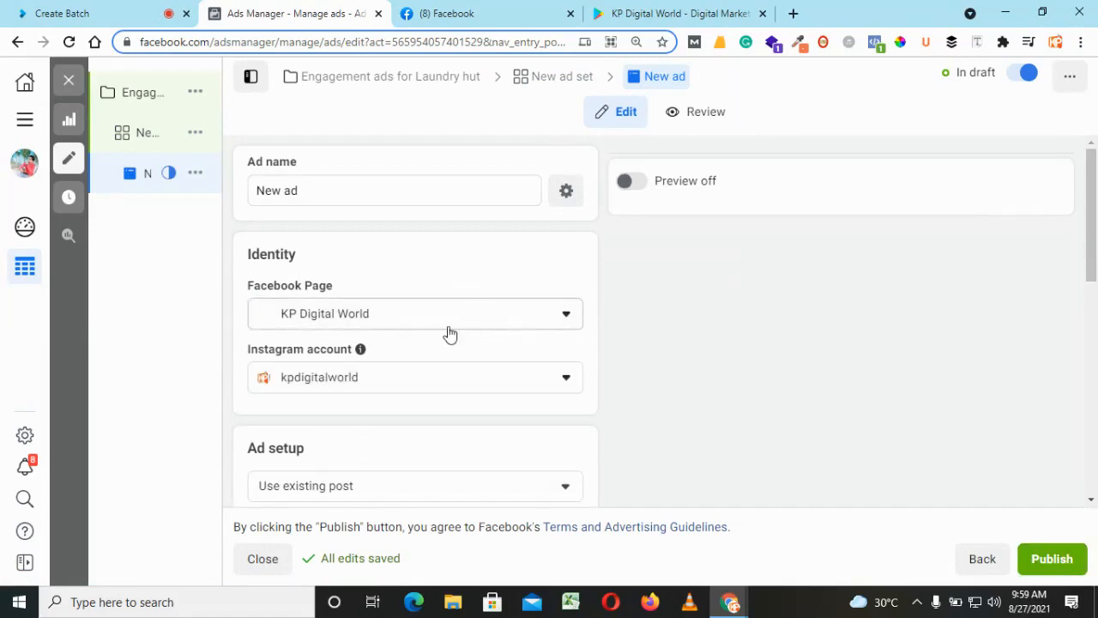
Set the ad's Facebook Page to "Laundry hut" by searching for "laun"
scroll(515, 258, down, 2)
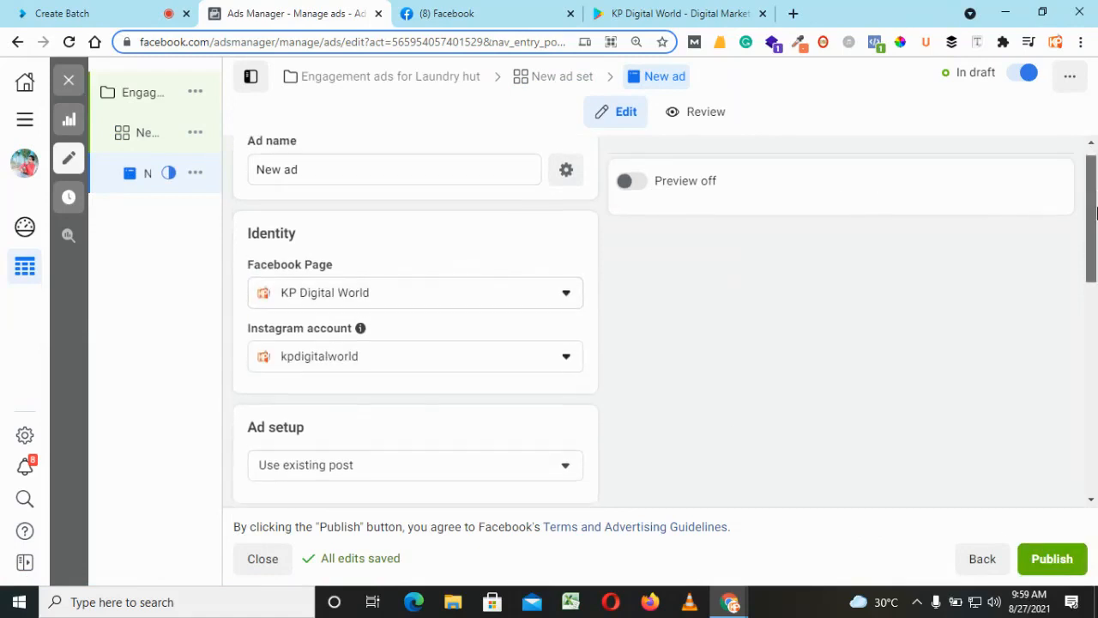
click(406, 247)
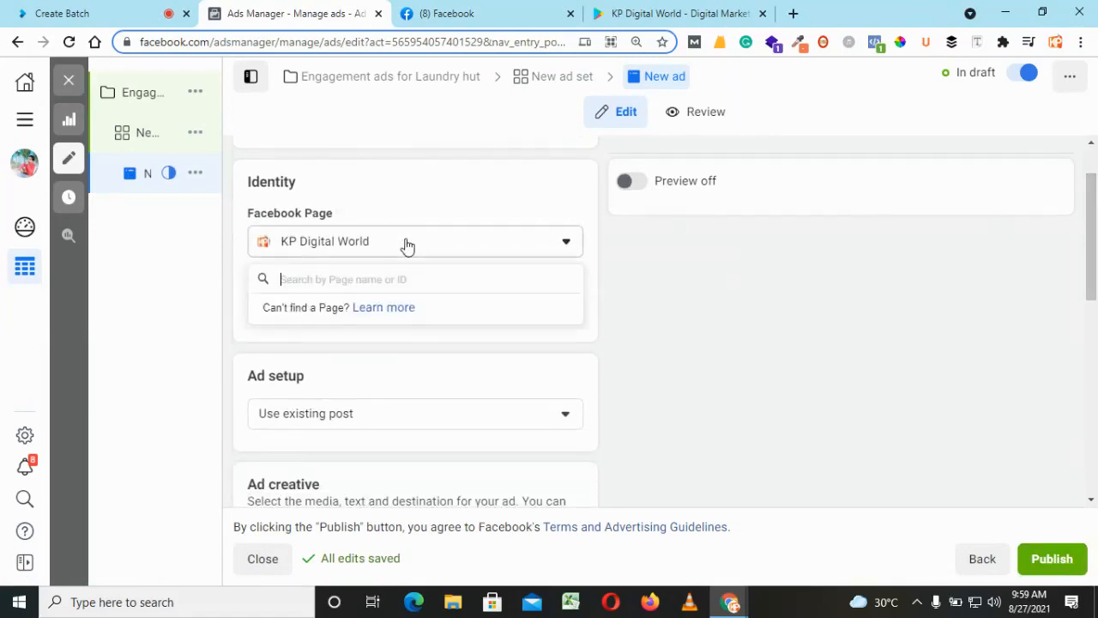
text(laun)
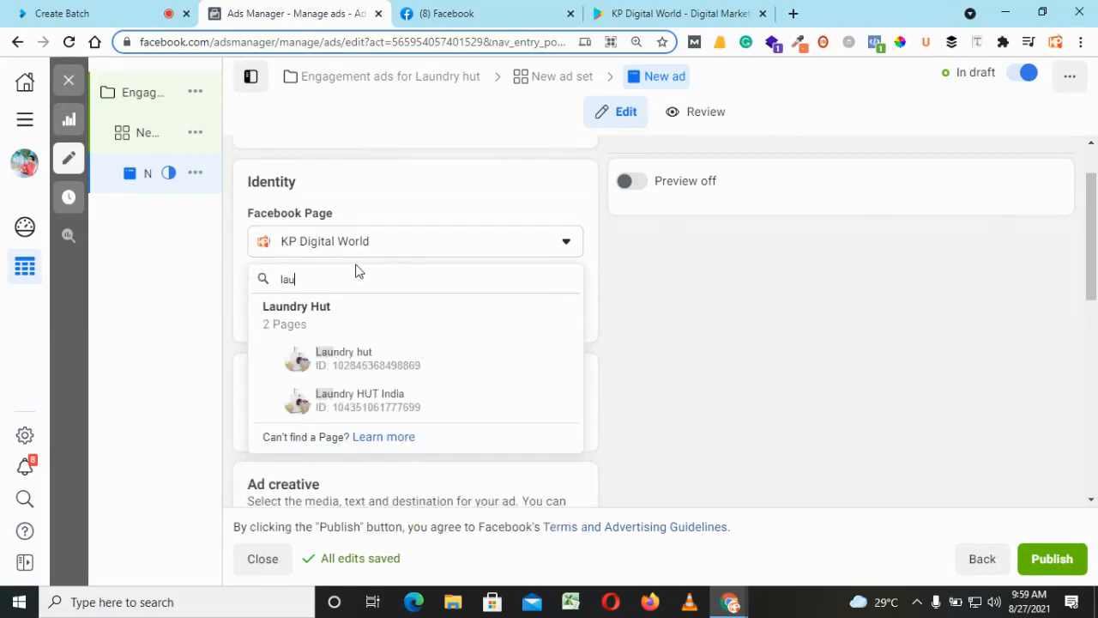
click(362, 362)
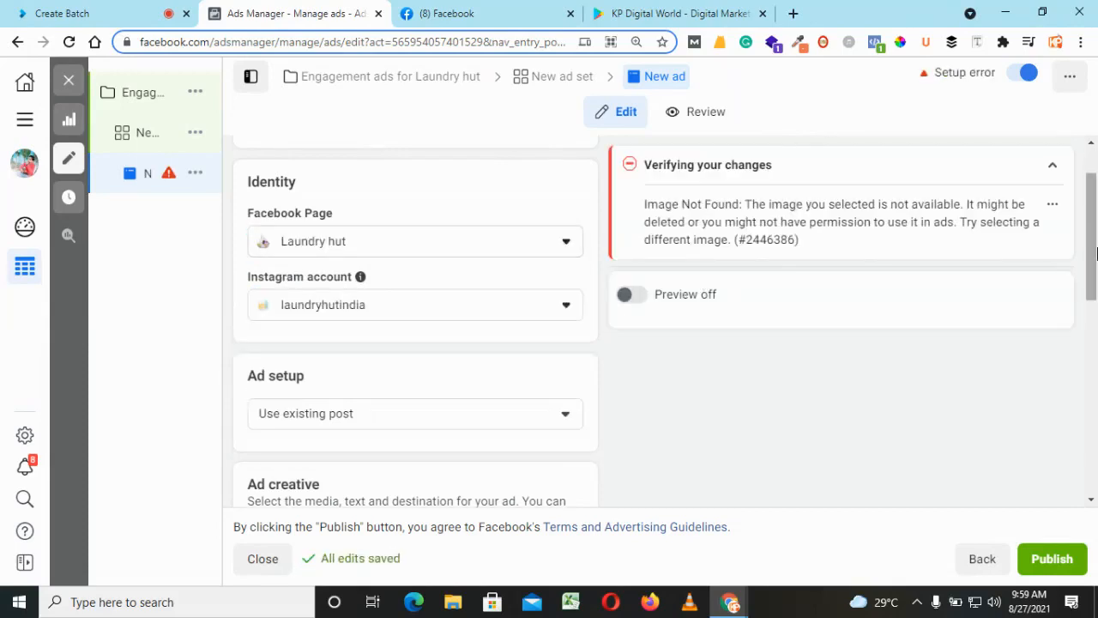
Select the existing Facebook post "Sofa Cleaning Service Now in Kanpur" dated 23 Aug 2021 as the ad creative
drag(1095, 253, 1094, 348)
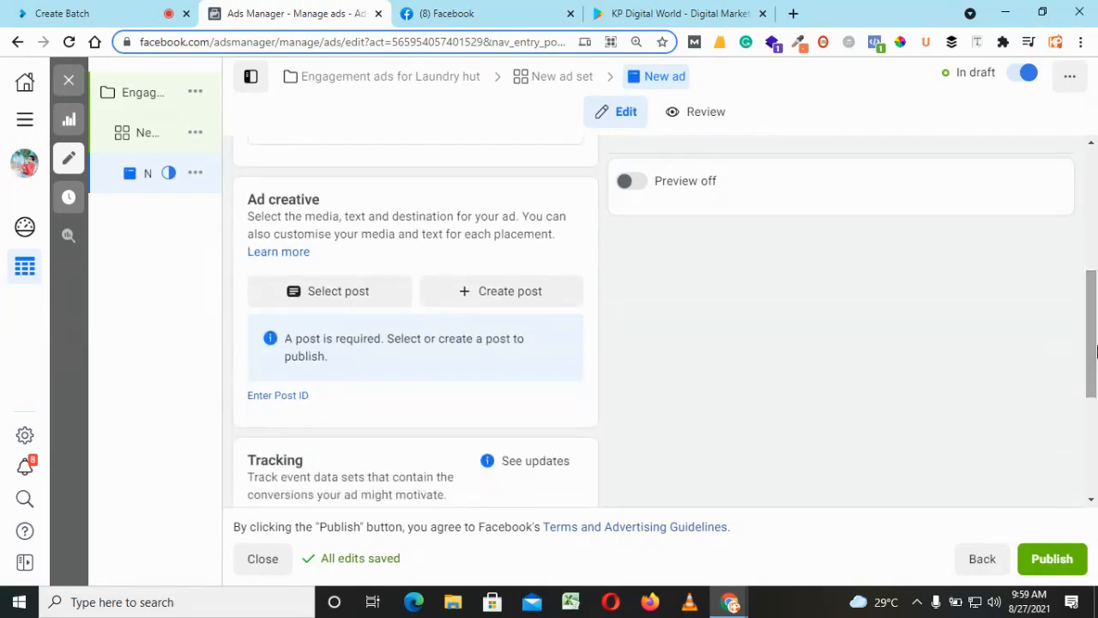
click(340, 296)
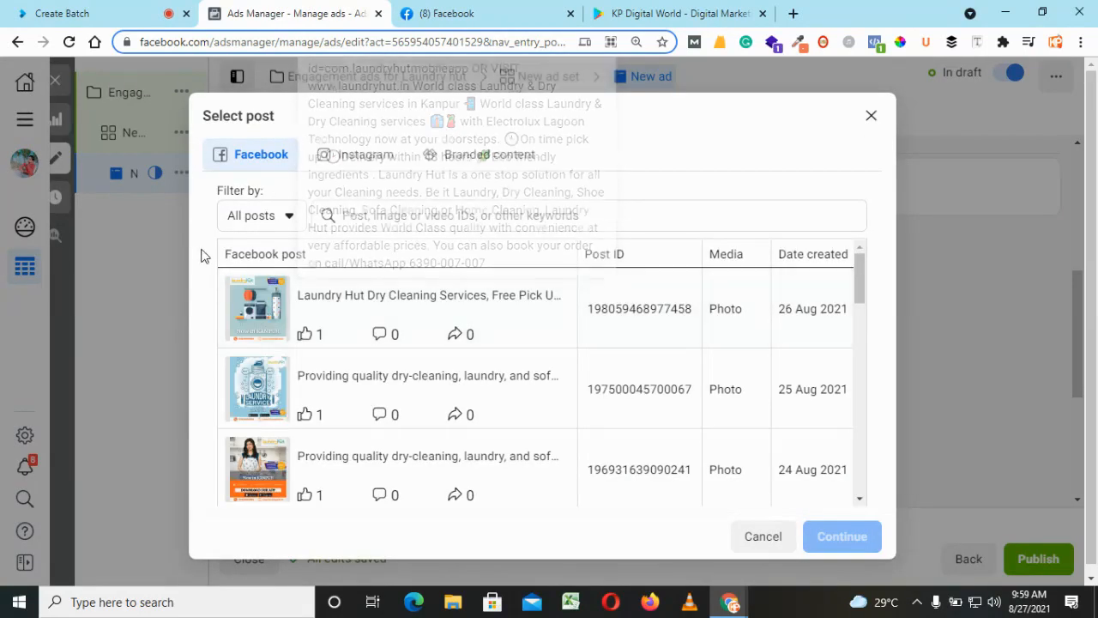
click(345, 154)
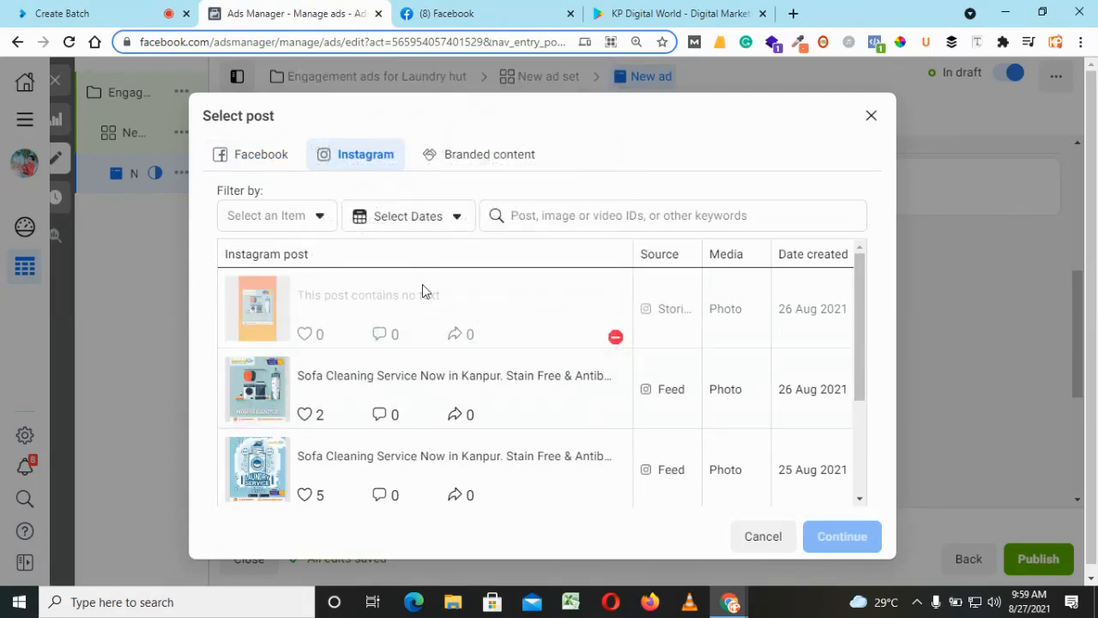
click(239, 158)
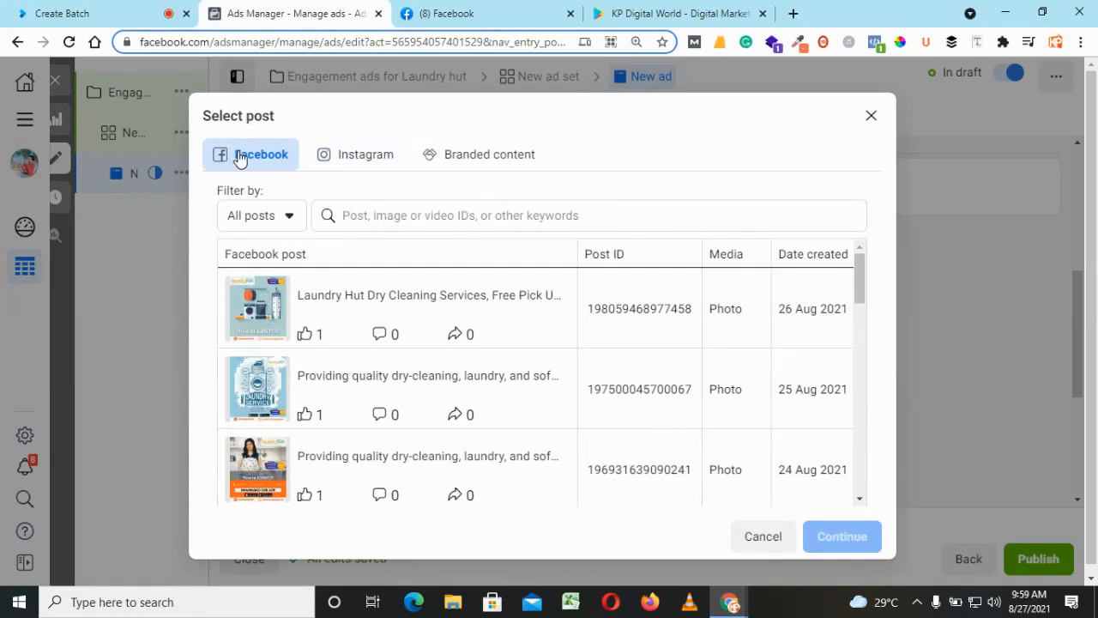
drag(863, 299, 871, 319)
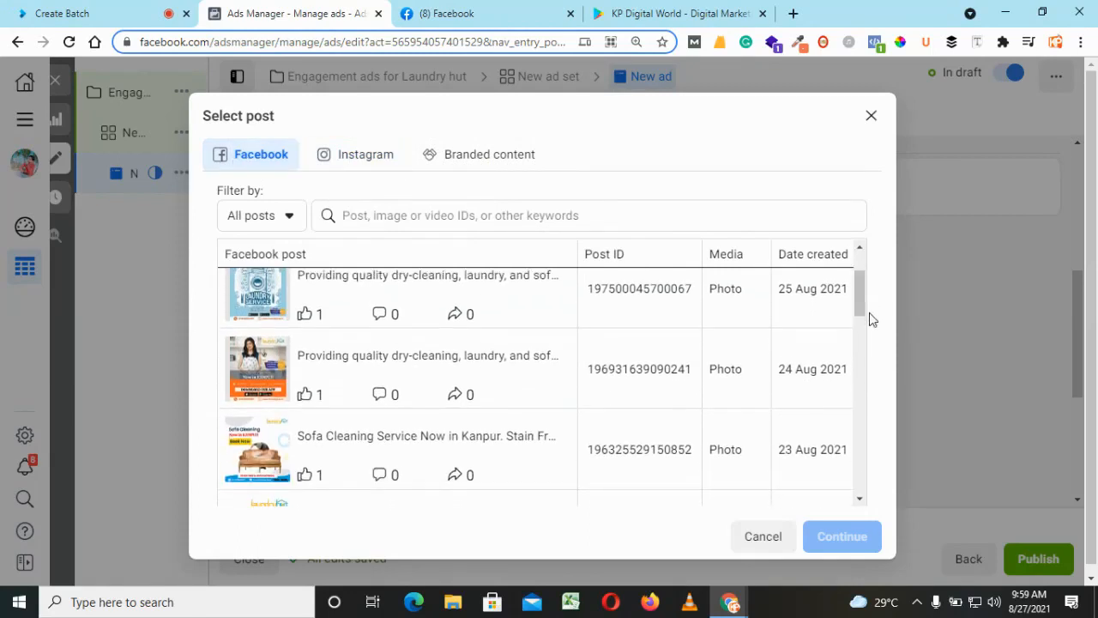
click(256, 451)
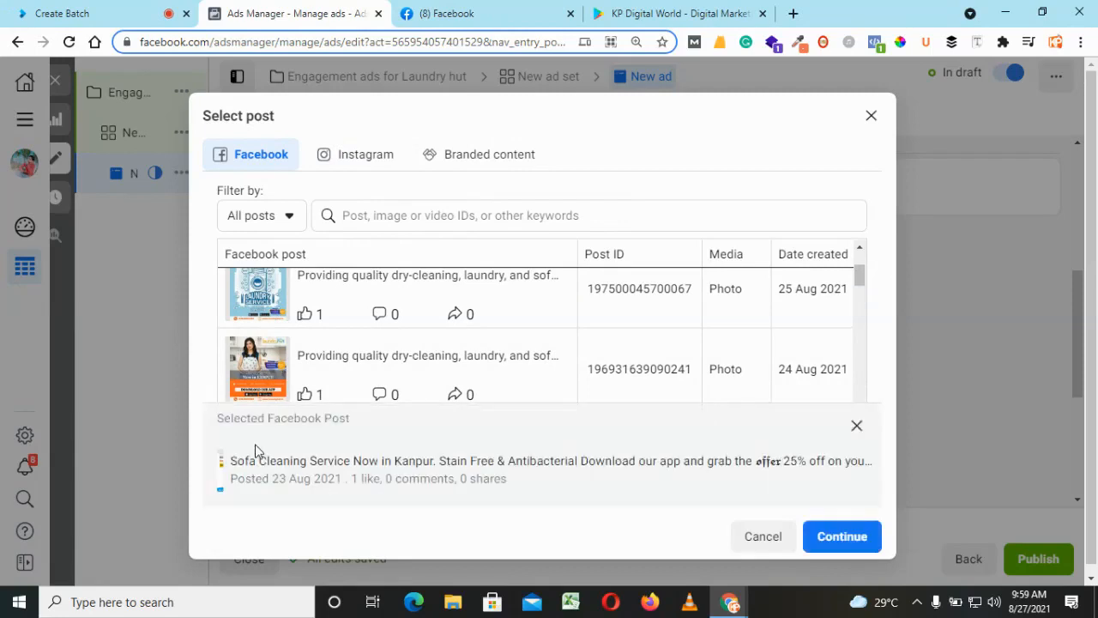
click(849, 538)
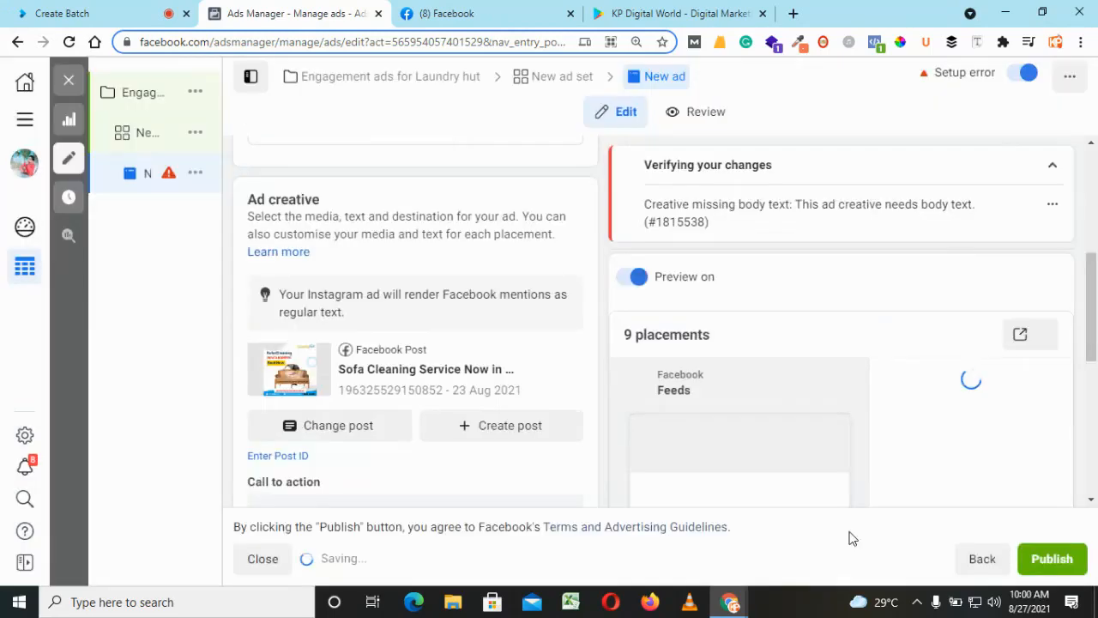
Review the ad's preview, call to action and tracking settings, and publish the Laundry hut engagement campaign
drag(1096, 317, 1096, 446)
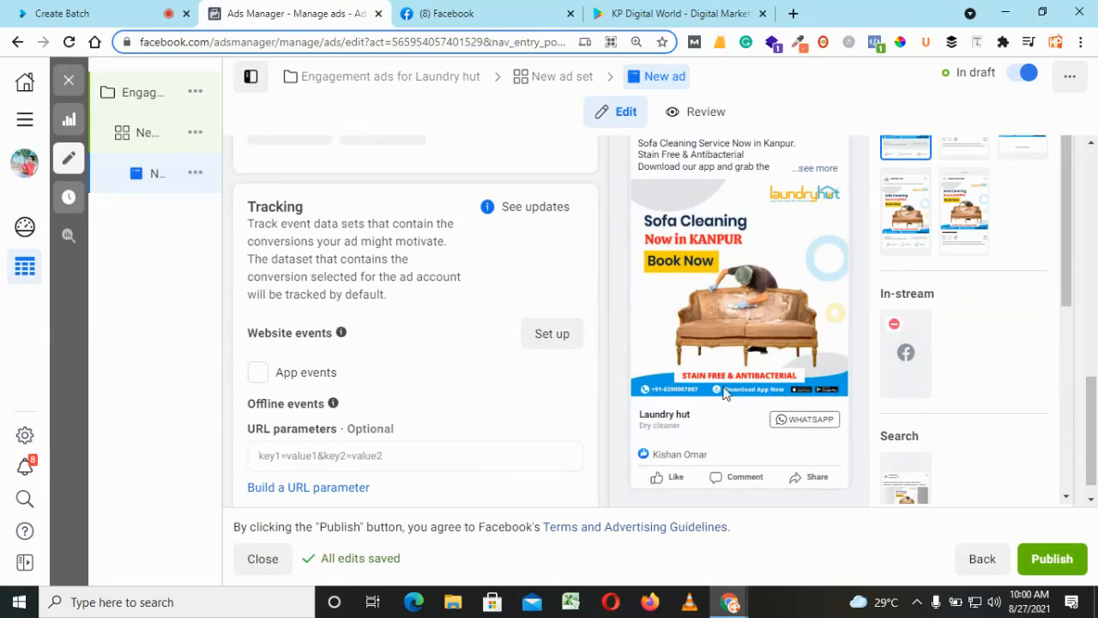
drag(1094, 436, 1095, 415)
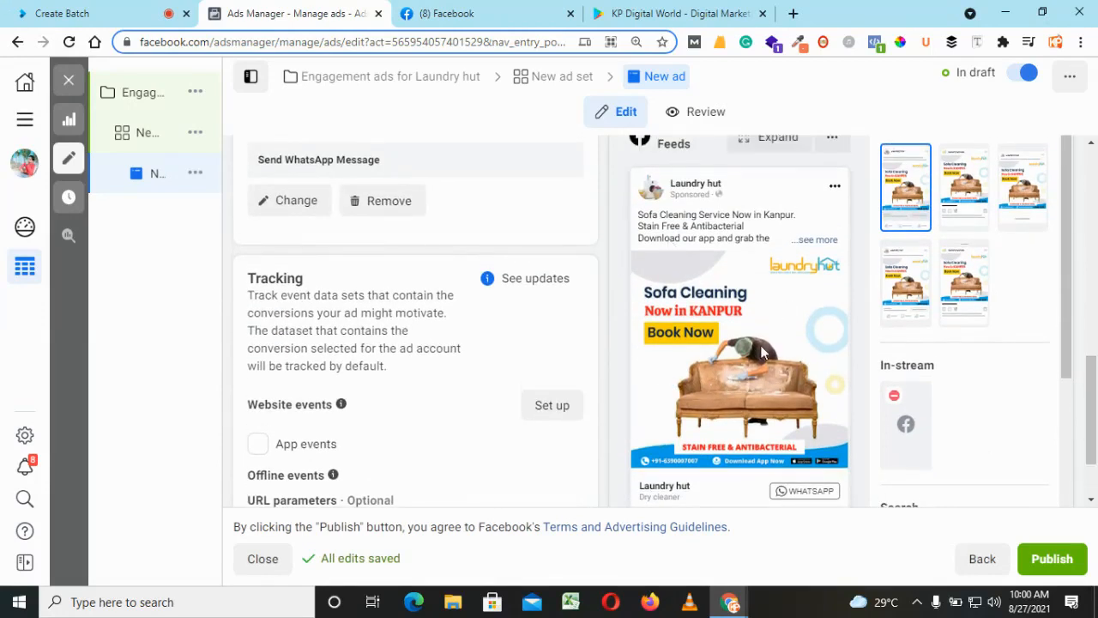
drag(1093, 410, 1093, 439)
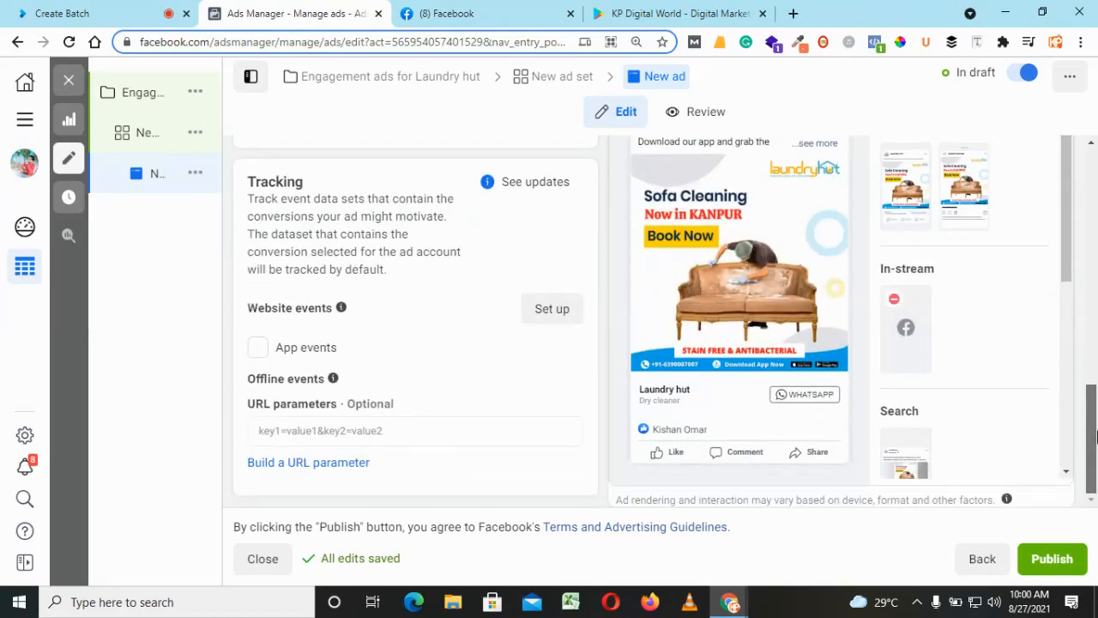
click(1055, 560)
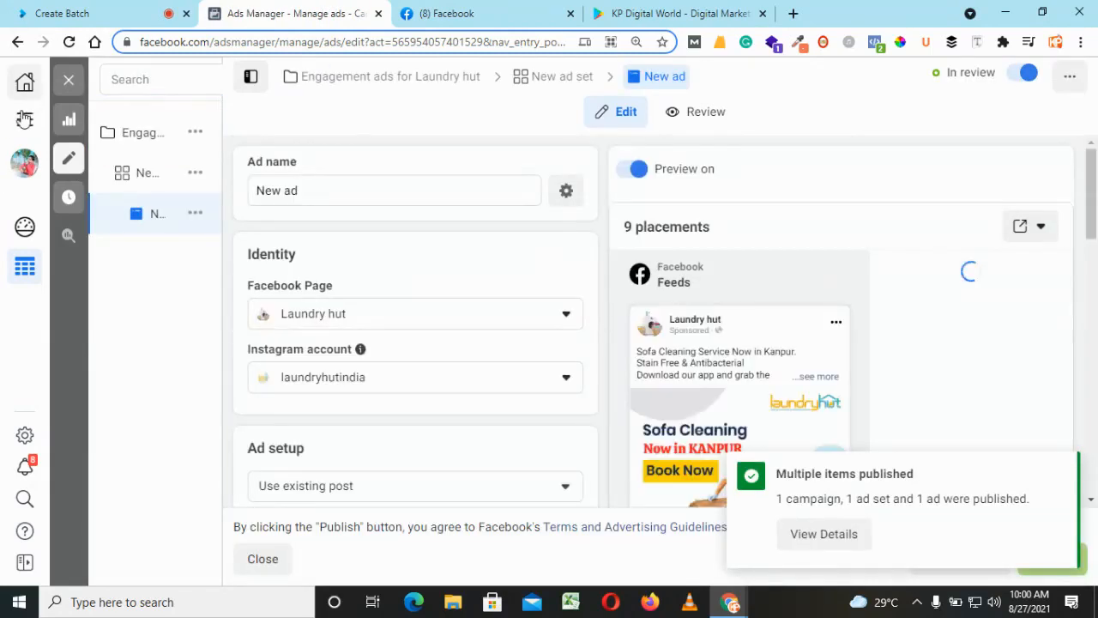
Return to the Ads Manager campaigns list to view the published campaigns, and switch to the Classplus live class page
click(24, 119)
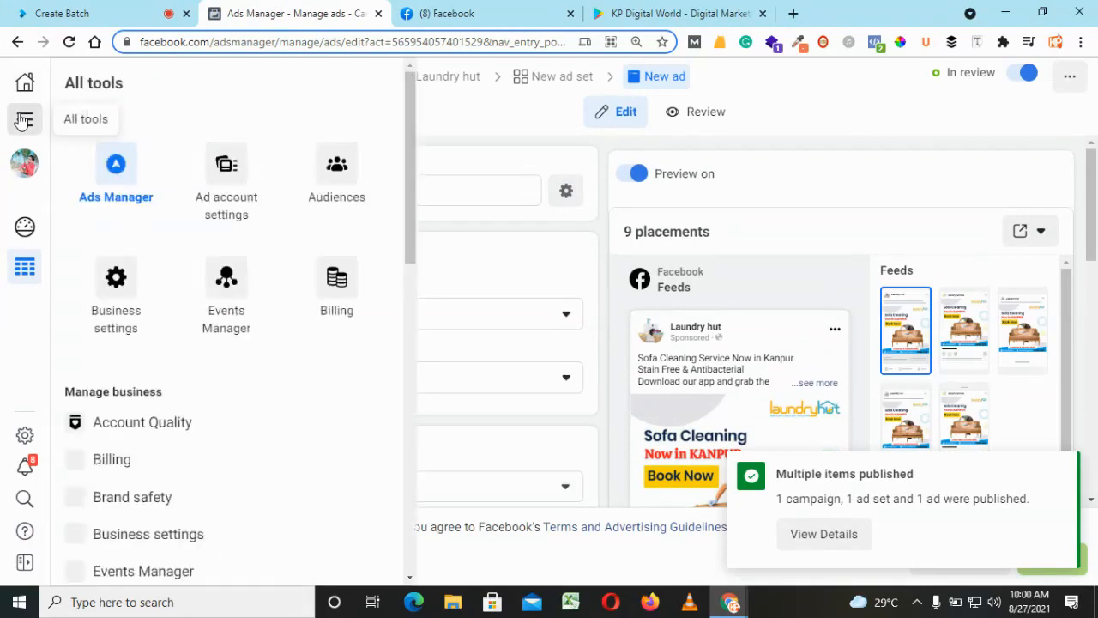
click(116, 169)
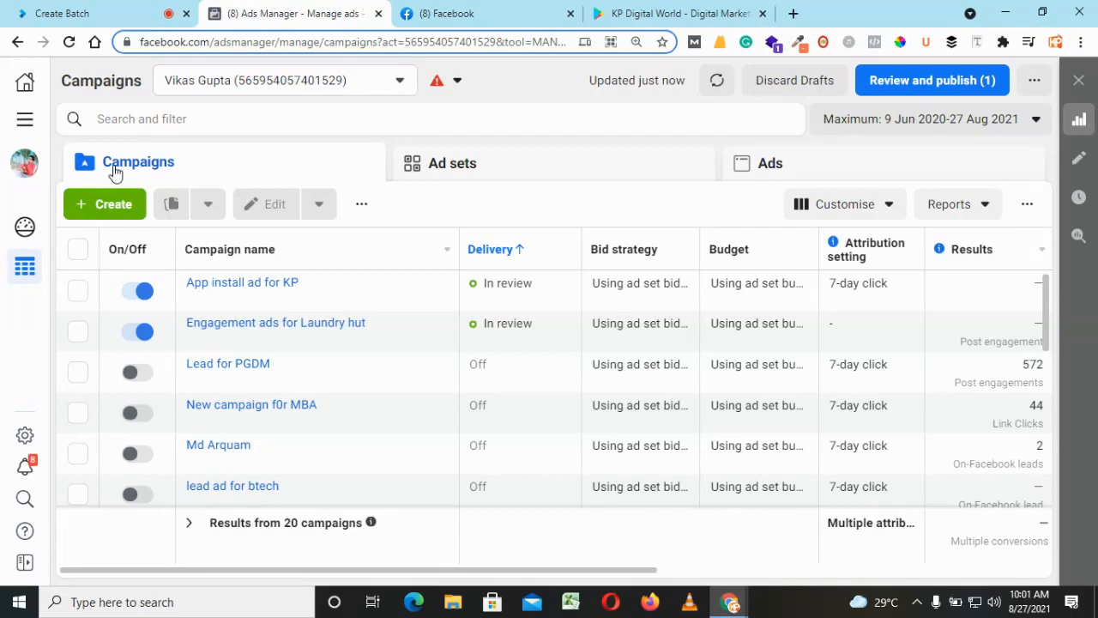
click(60, 8)
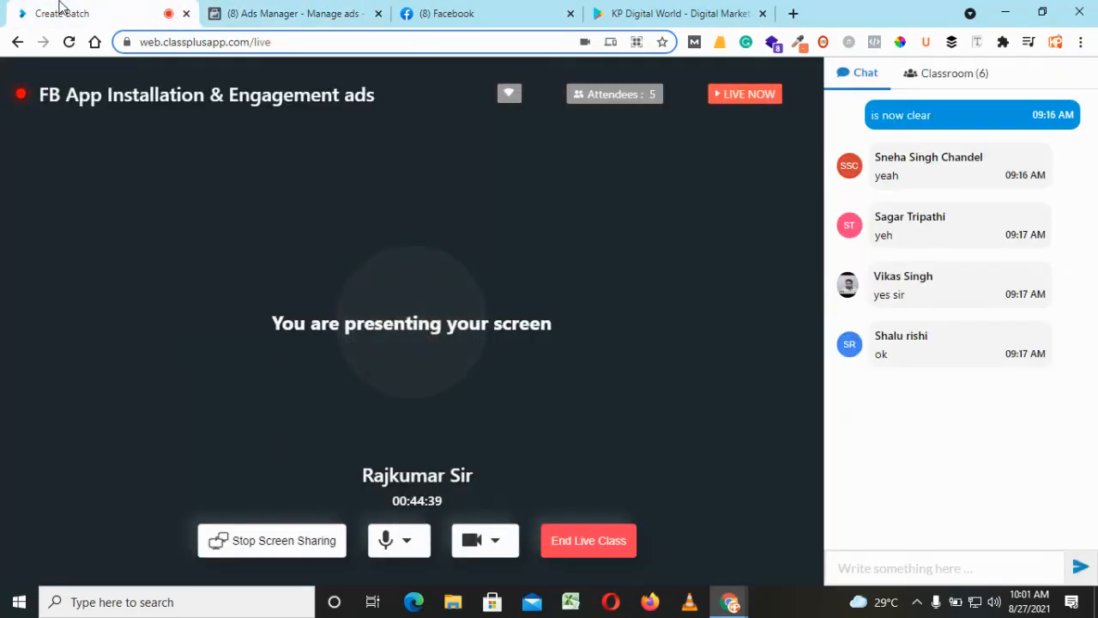